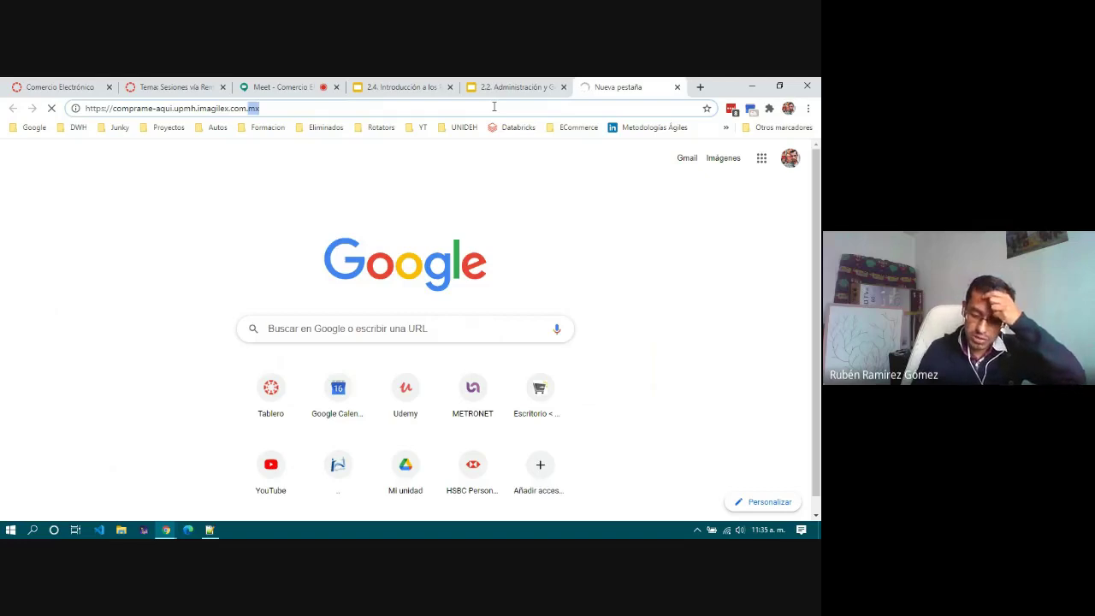
Step: Go to the Comprame Aqui store's /wp-admin address to reach the WordPress login page
{"action": "key", "text": "Return"}
{"action": "type", "text": "/"}
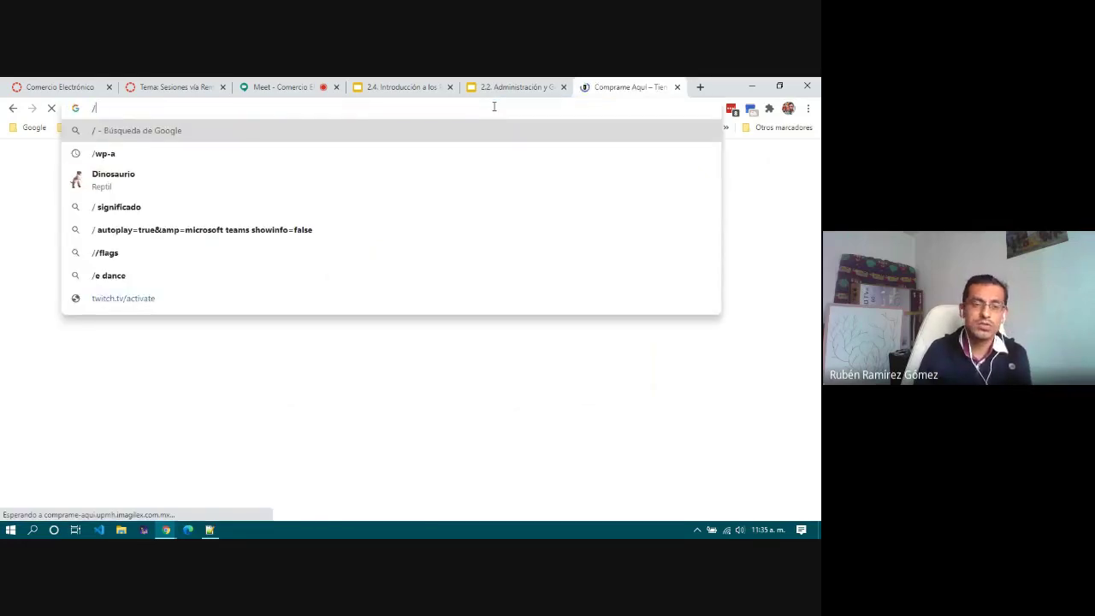
{"action": "key", "text": "Escape"}
{"action": "type", "text": "/"}
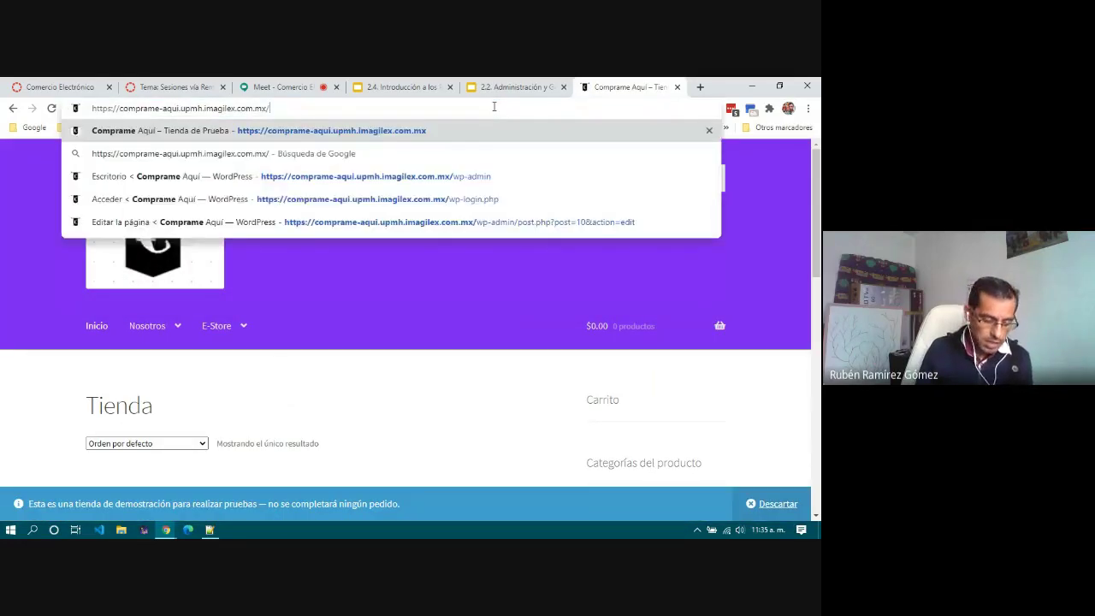
{"action": "type", "text": "wo"}
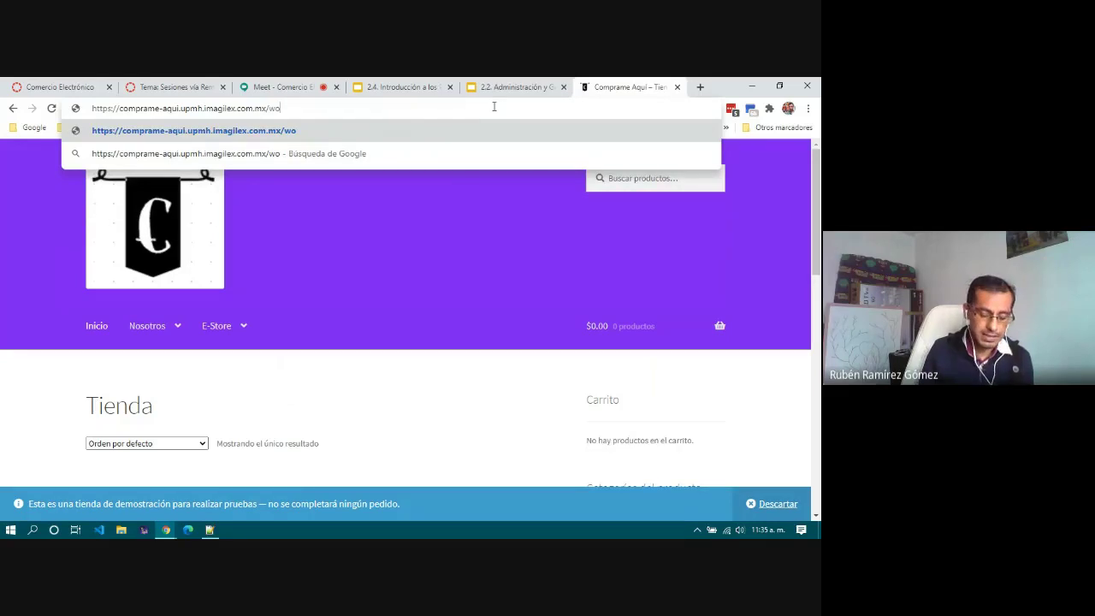
{"action": "key", "text": "BackSpace"}
{"action": "type", "text": "p"}
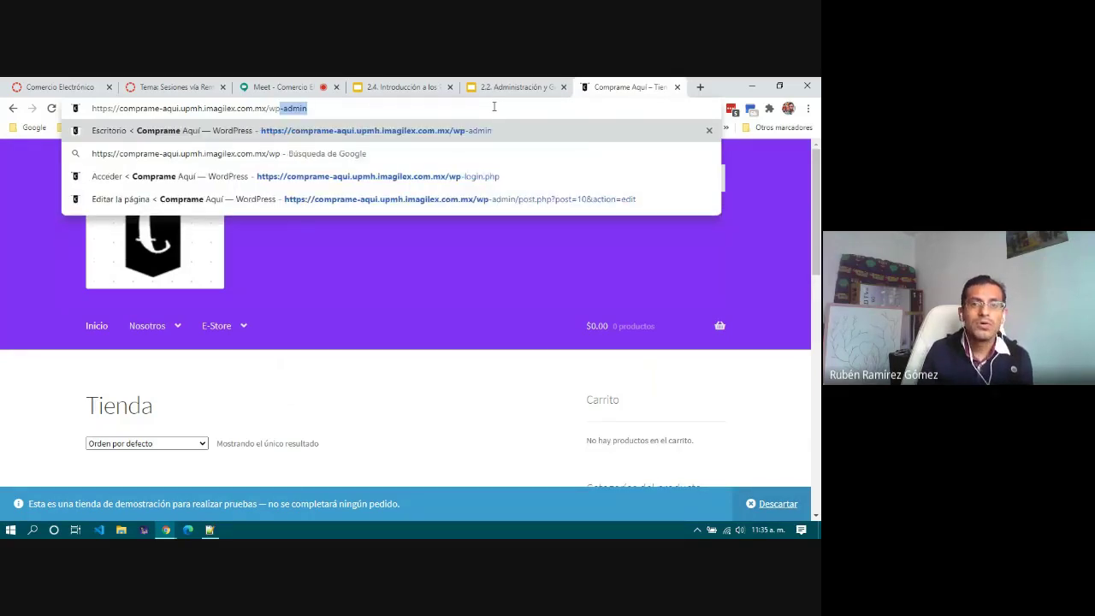
{"action": "type", "text": "-admin"}
{"action": "key", "text": "Return"}
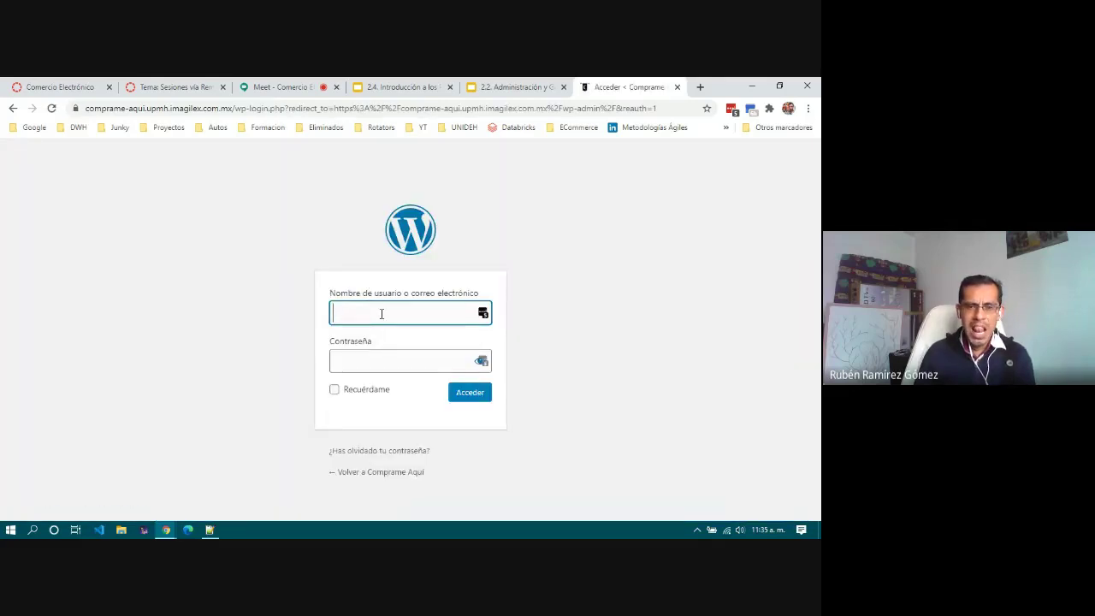
Step: Submit the login form with the browser's saved admin login
{"action": "left_click", "coordinate": [386, 314]}
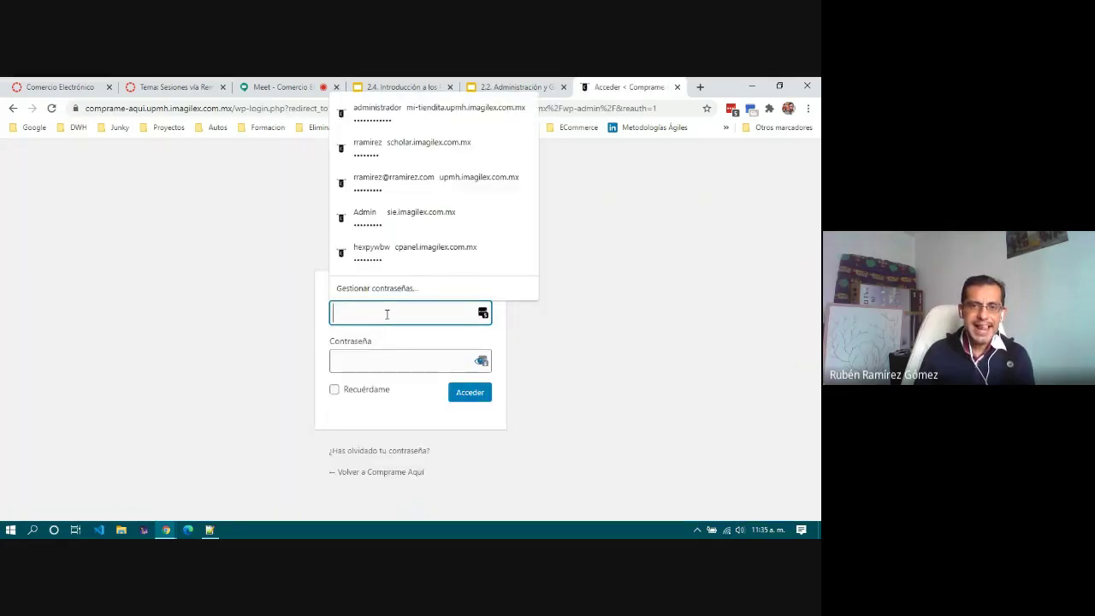
{"action": "left_click", "coordinate": [402, 112]}
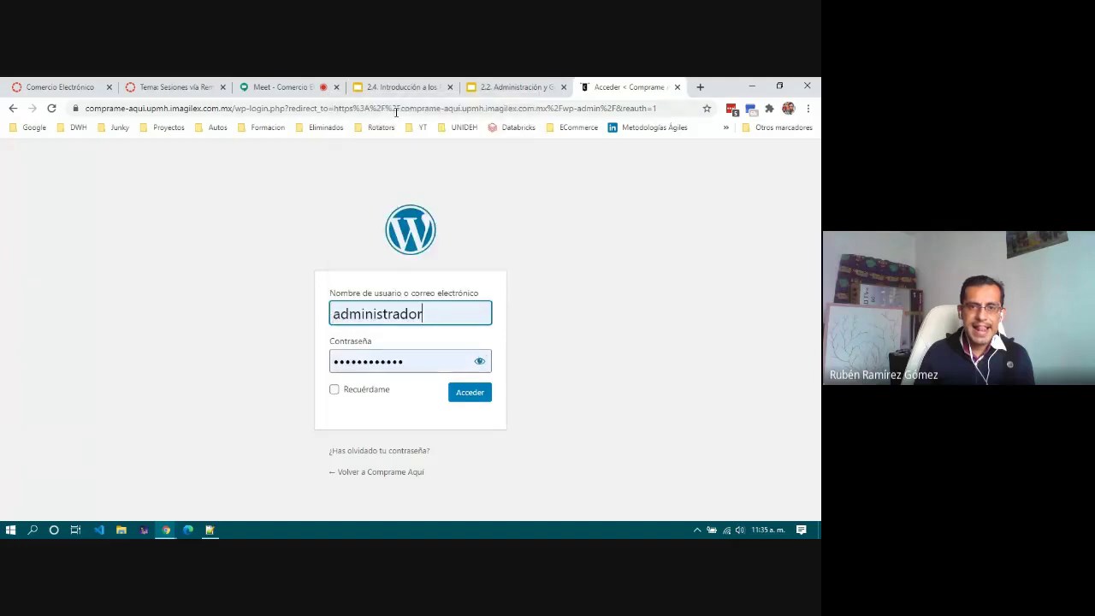
{"action": "left_click", "coordinate": [480, 392]}
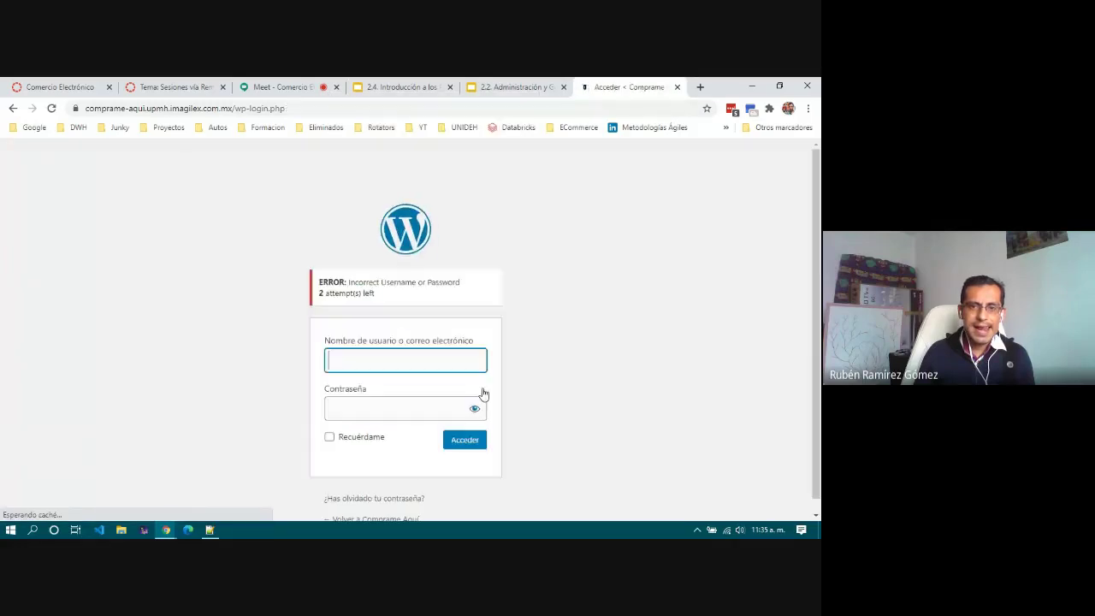
Step: After the rejection, retype username 'administrador', move to the password field, and check Notepad++ for the password
{"action": "left_click", "coordinate": [395, 359]}
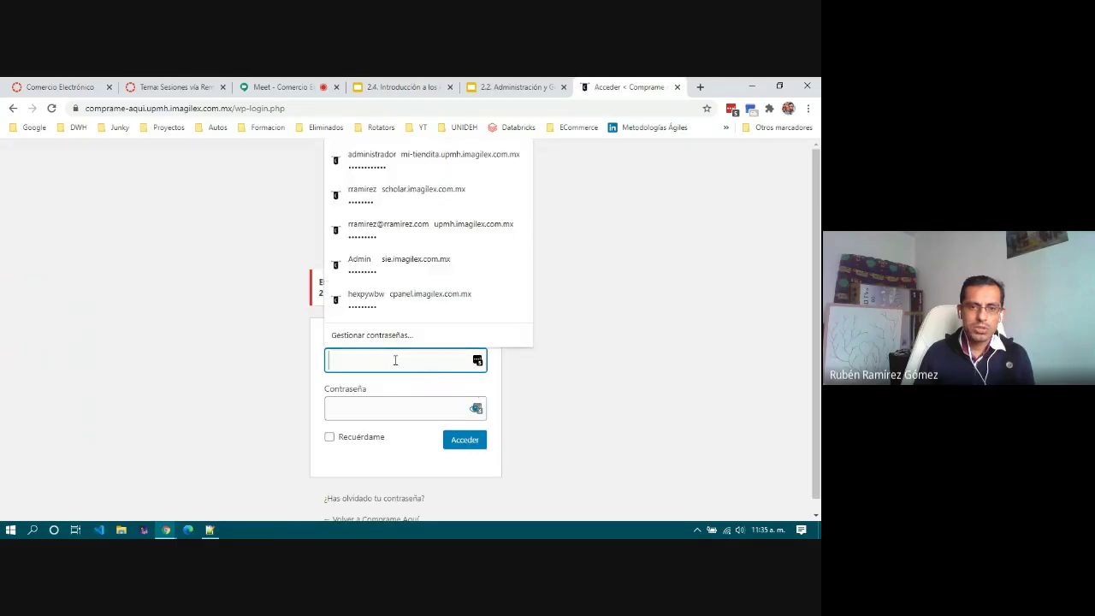
{"action": "left_click", "coordinate": [646, 313]}
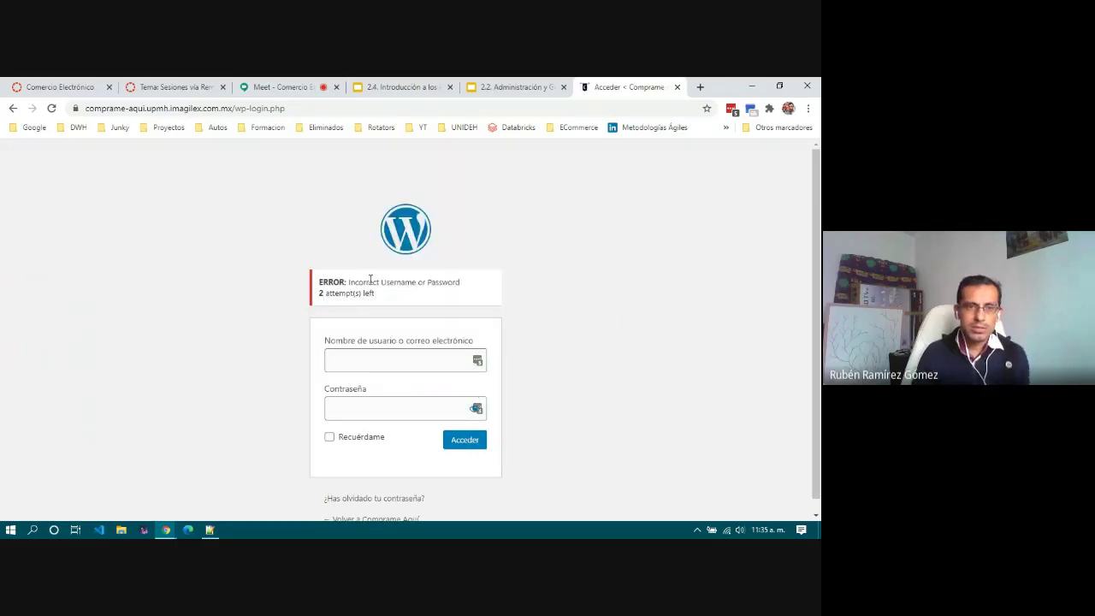
{"action": "left_click", "coordinate": [350, 361]}
{"action": "type", "text": "administrador"}
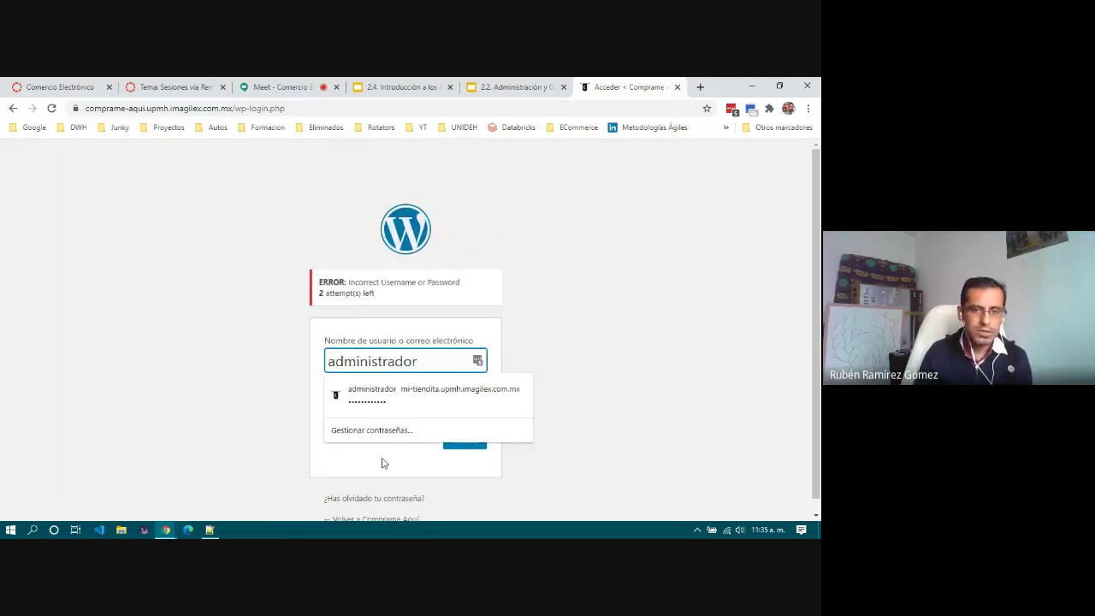
{"action": "key", "text": "Tab"}
{"action": "left_click", "coordinate": [361, 407]}
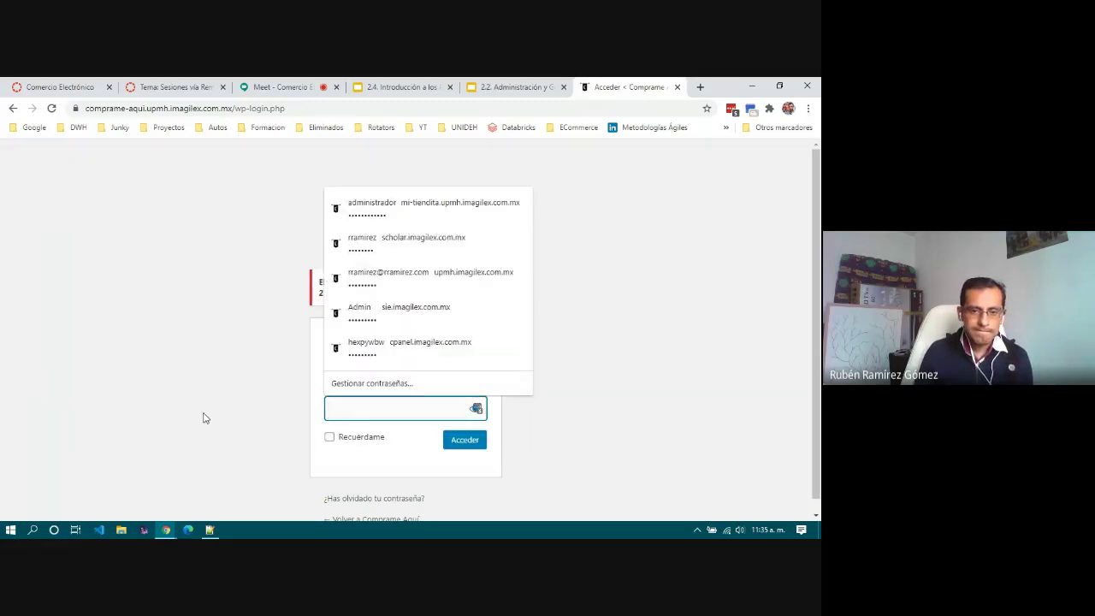
{"action": "left_click", "coordinate": [209, 531]}
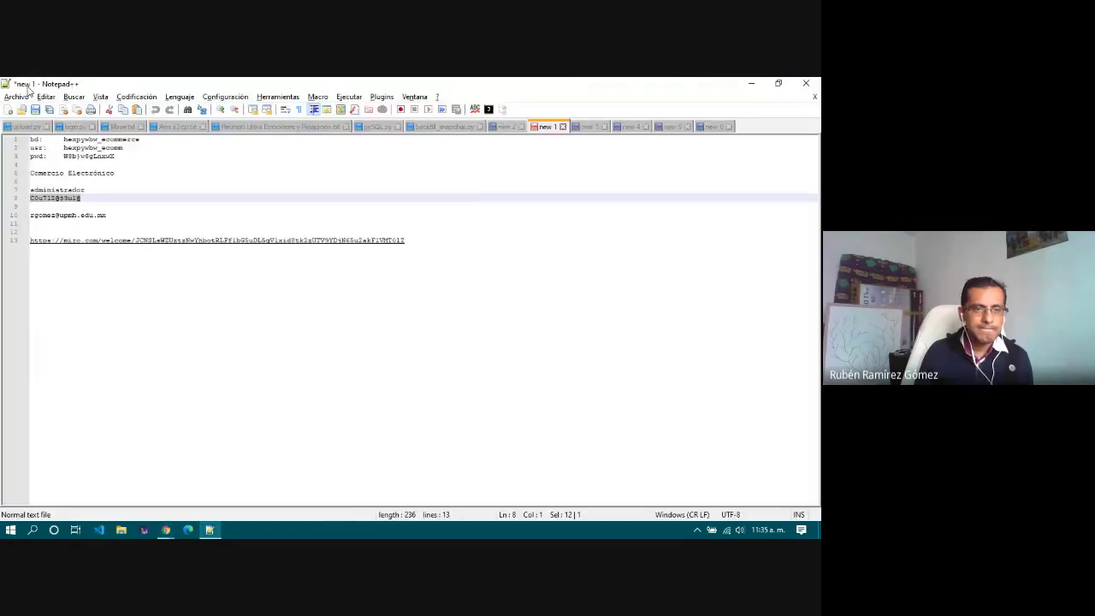
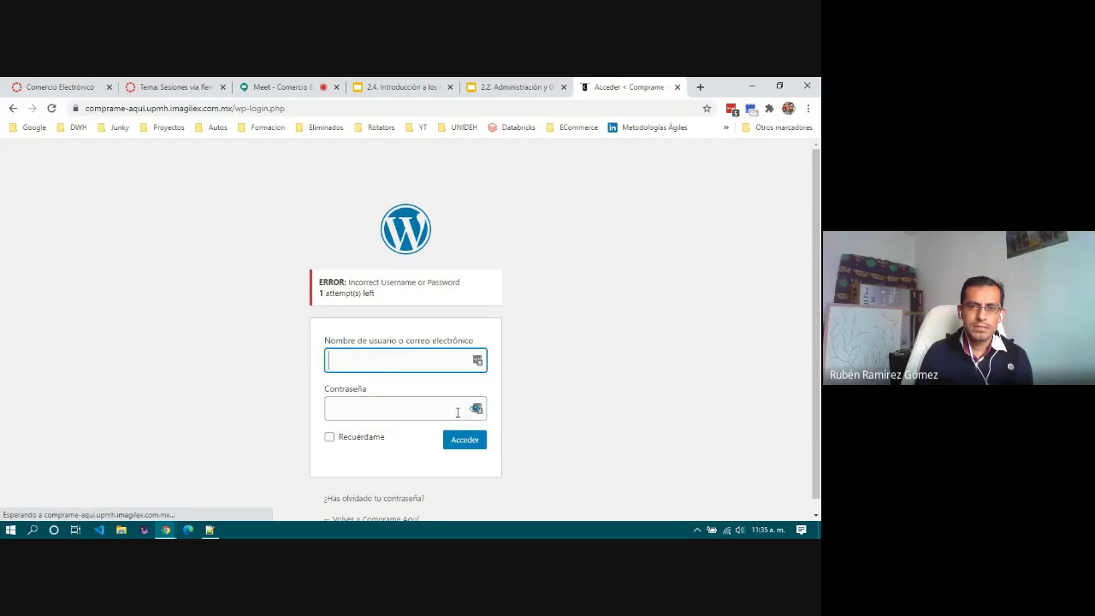
Step: On the lost-password page, request a password reset for the account's email address
{"action": "left_click", "coordinate": [365, 500]}
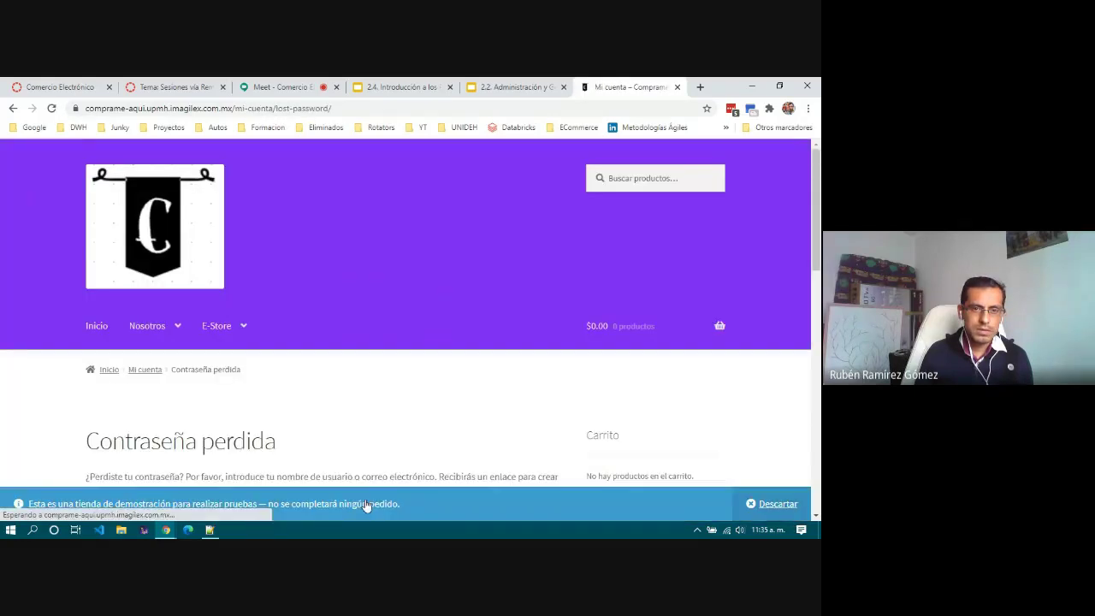
{"action": "scroll", "coordinate": [385, 409], "scroll_direction": "down", "scroll_amount": 2}
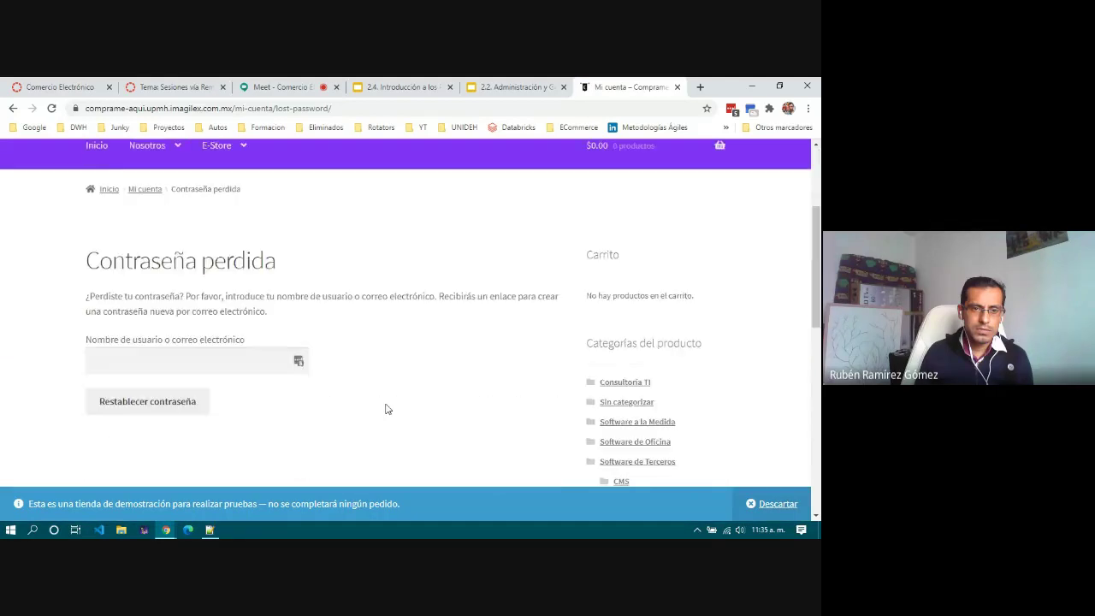
{"action": "left_click", "coordinate": [194, 367]}
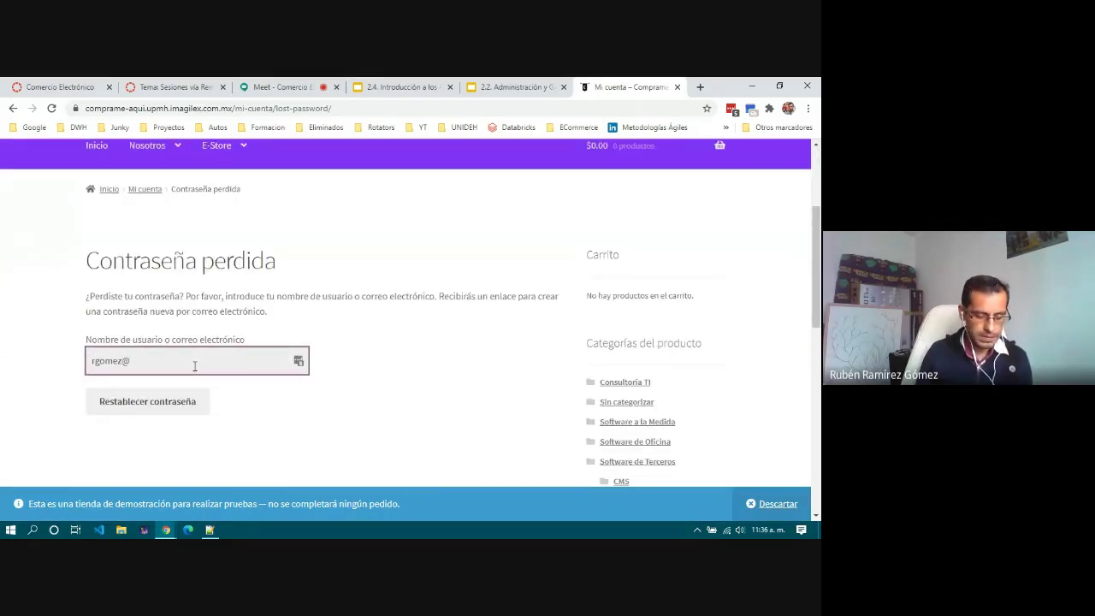
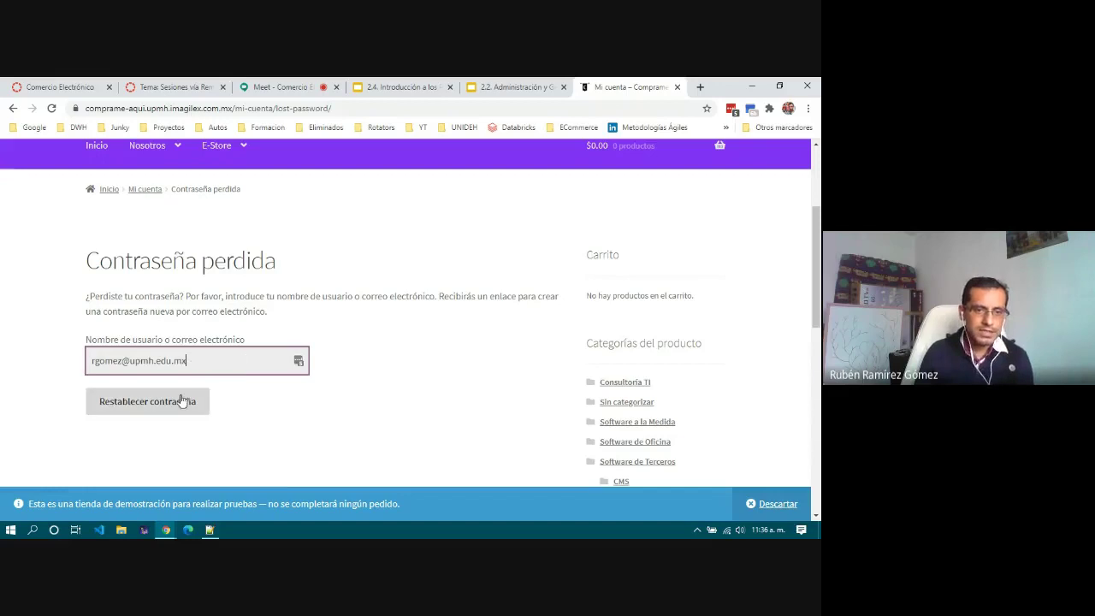
{"action": "left_click", "coordinate": [181, 399]}
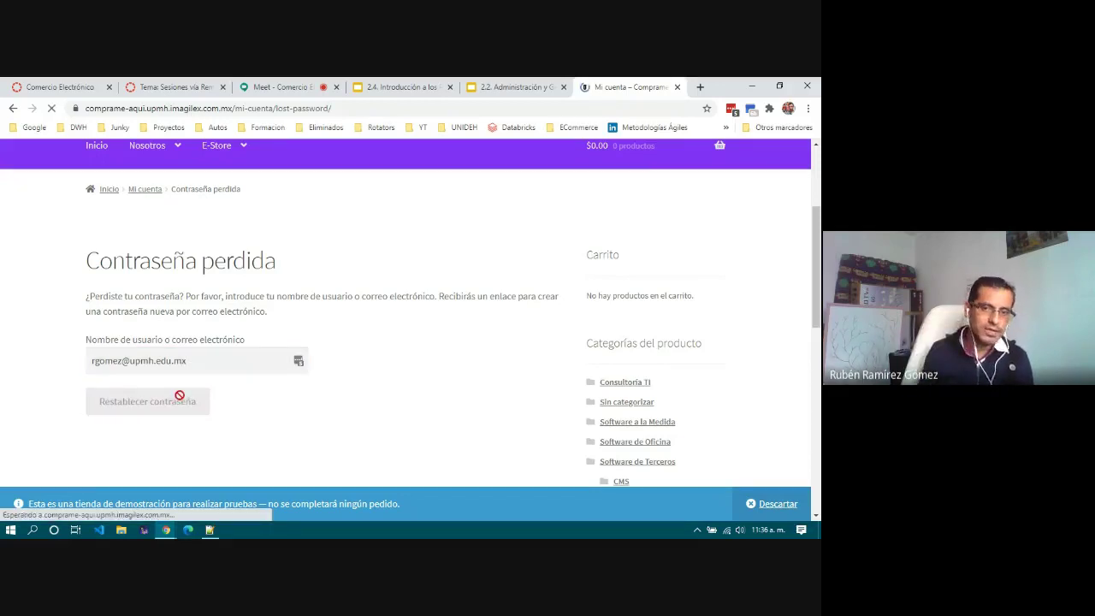
Step: Dismiss the demo-store notice and resend the reset request with a corrected account email
{"action": "left_click", "coordinate": [775, 503]}
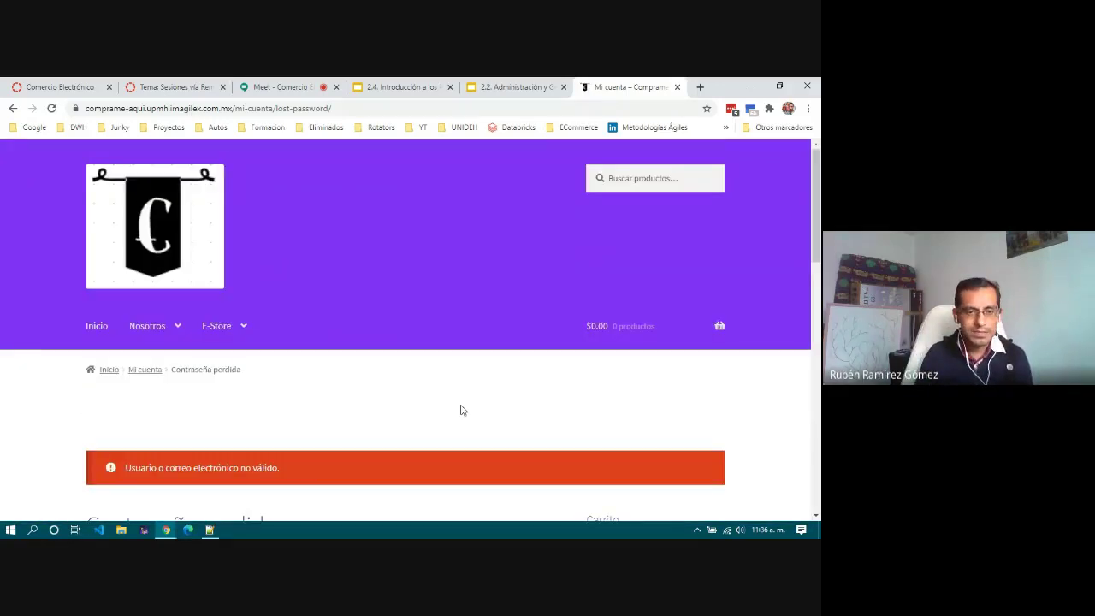
{"action": "scroll", "coordinate": [461, 410], "scroll_direction": "down", "scroll_amount": 4}
{"action": "scroll", "coordinate": [460, 410], "scroll_direction": "up", "scroll_amount": 2}
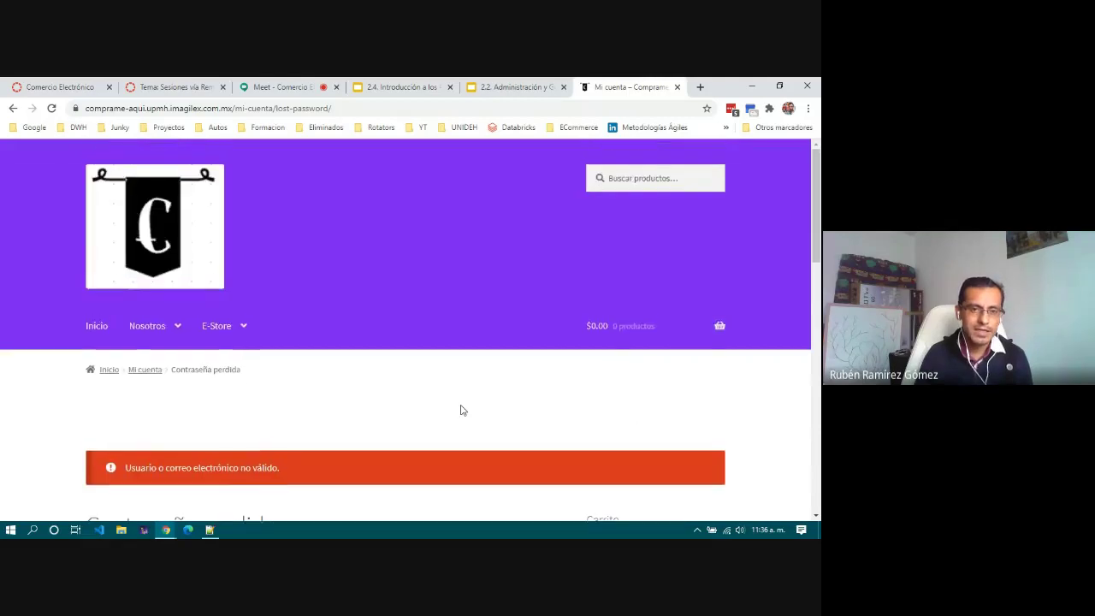
{"action": "scroll", "coordinate": [461, 410], "scroll_direction": "down", "scroll_amount": 4}
{"action": "left_click", "coordinate": [225, 272]}
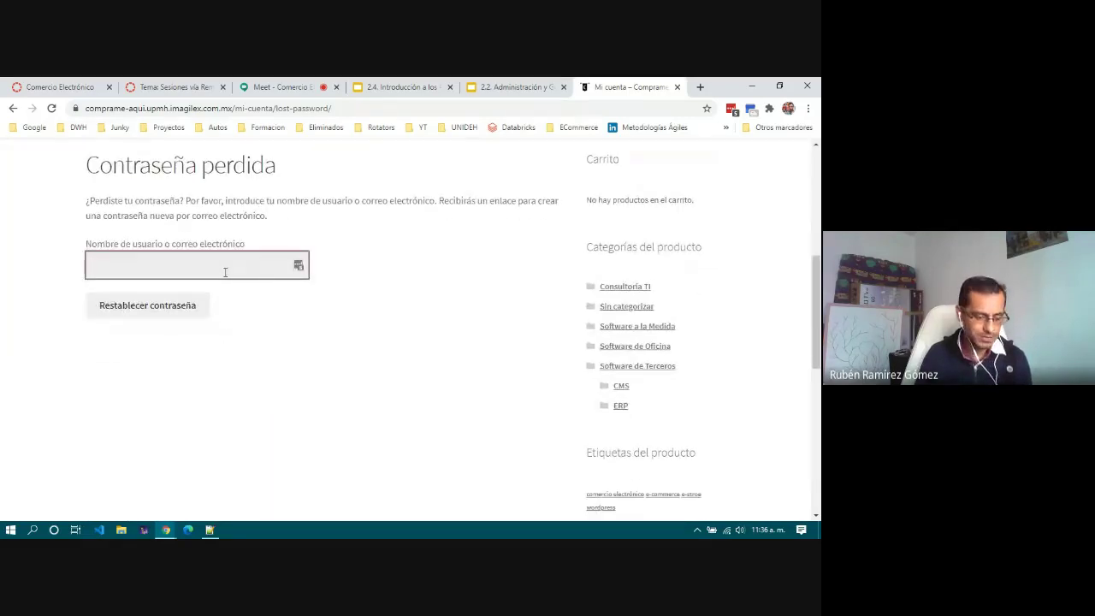
{"action": "type", "text": "m"}
{"action": "type", "text": "hern"}
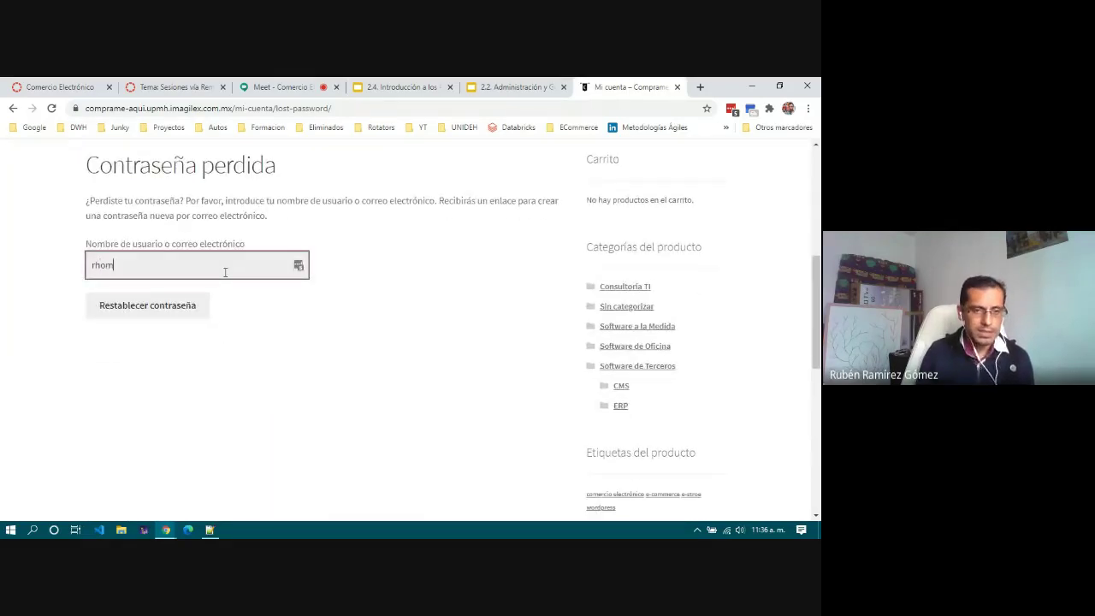
{"action": "key", "text": "BackSpace"}
{"action": "key", "text": "BackSpace"}
{"action": "key", "text": "BackSpace"}
{"action": "type", "text": "o"}
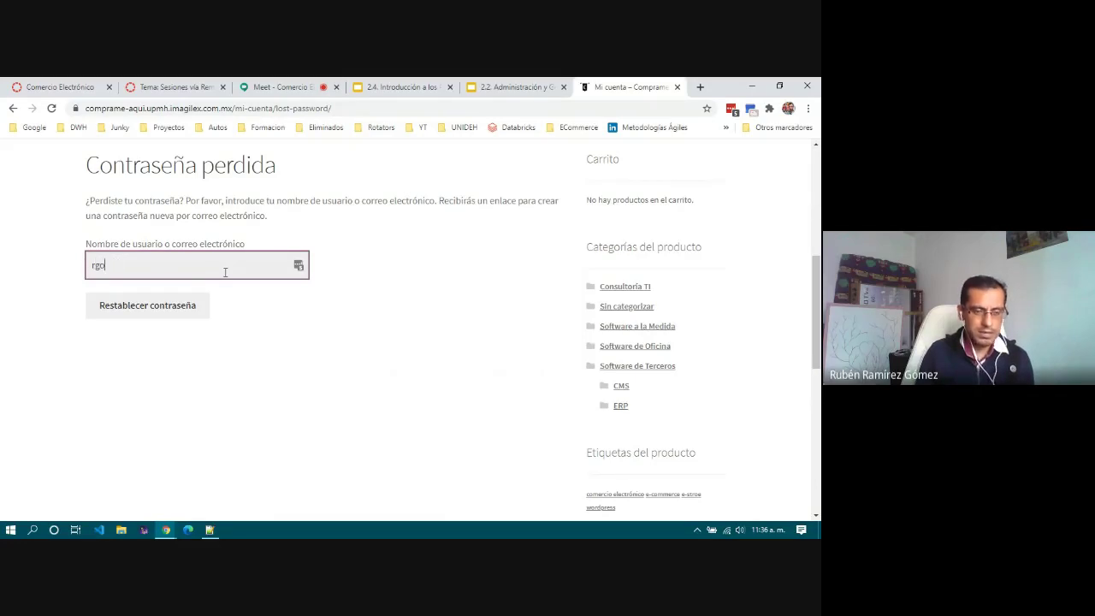
{"action": "type", "text": "mez@"}
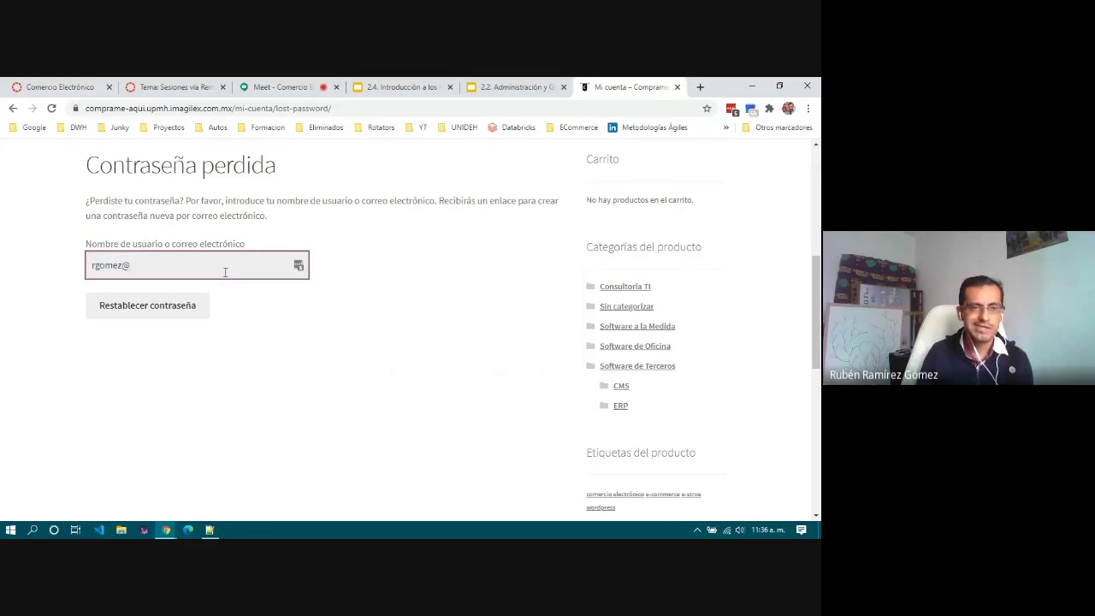
{"action": "key", "text": "BackSpace"}
{"action": "key", "text": "BackSpace"}
{"action": "key", "text": "BackSpace"}
{"action": "key", "text": "BackSpace"}
{"action": "key", "text": "BackSpace"}
{"action": "key", "text": "BackSpace"}
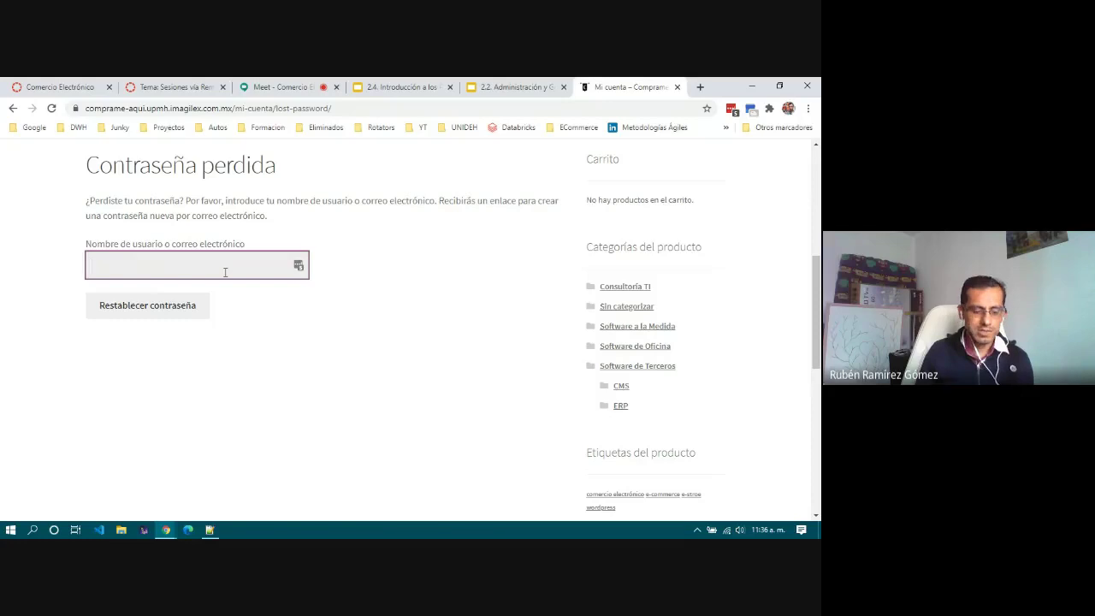
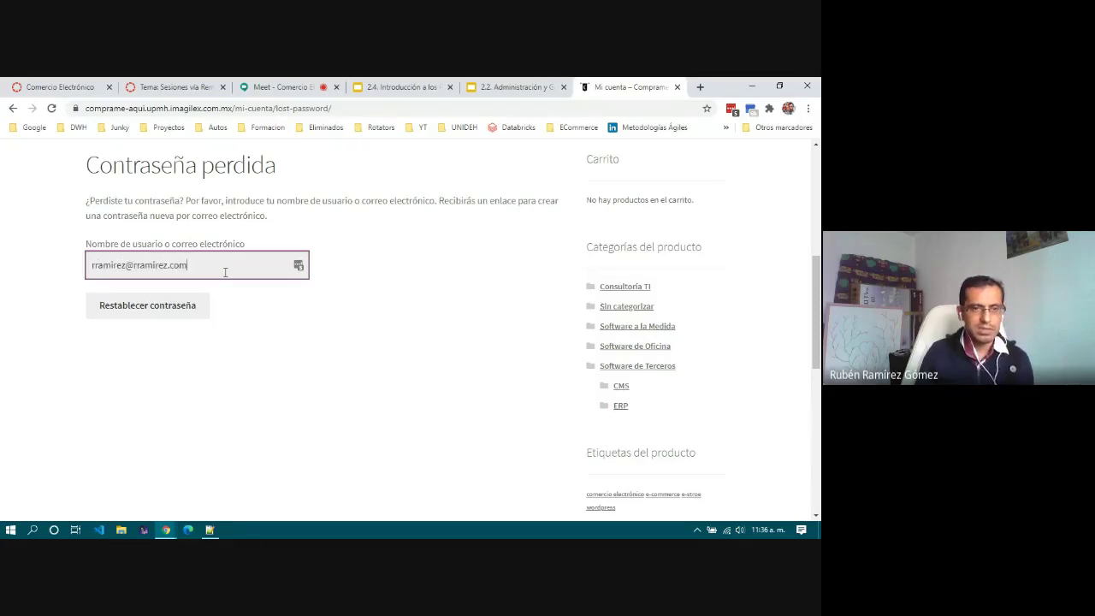
{"action": "left_click", "coordinate": [151, 304]}
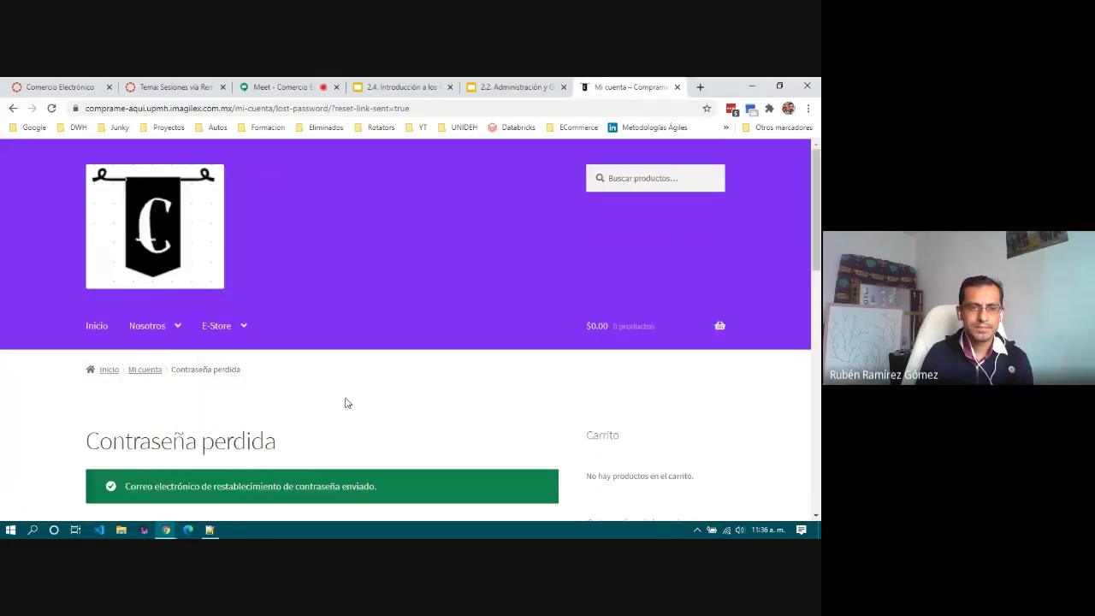
Step: Follow the sidebar Meta section's Acceder link to reach the wp-login.php page
{"action": "scroll", "coordinate": [347, 403], "scroll_direction": "down", "scroll_amount": 4}
{"action": "scroll", "coordinate": [346, 403], "scroll_direction": "up", "scroll_amount": 2}
{"action": "scroll", "coordinate": [341, 394], "scroll_direction": "up", "scroll_amount": 3}
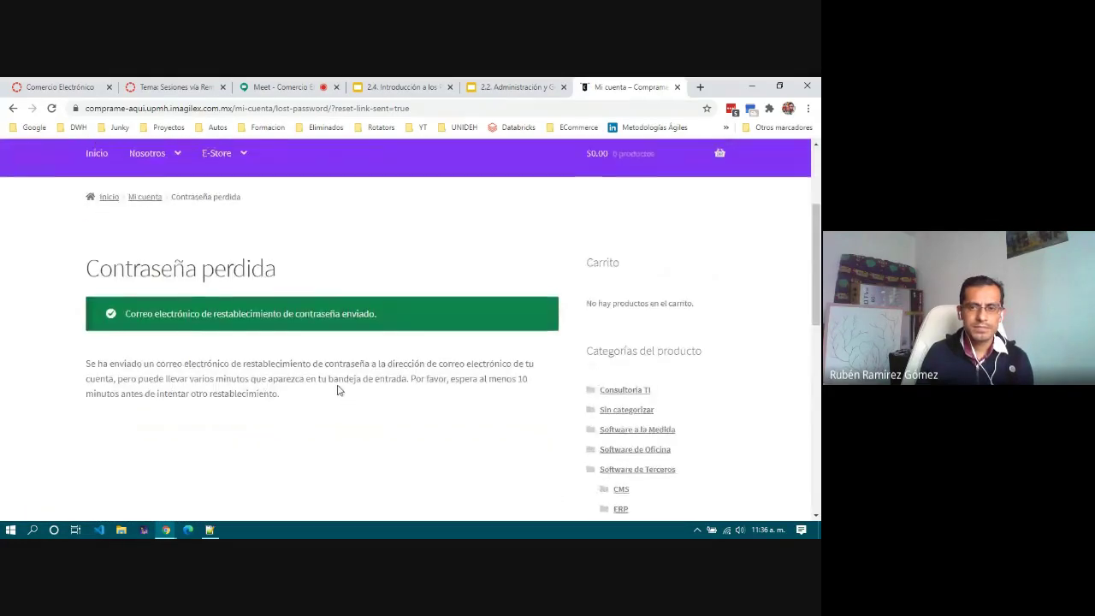
{"action": "scroll", "coordinate": [338, 390], "scroll_direction": "down", "scroll_amount": 1}
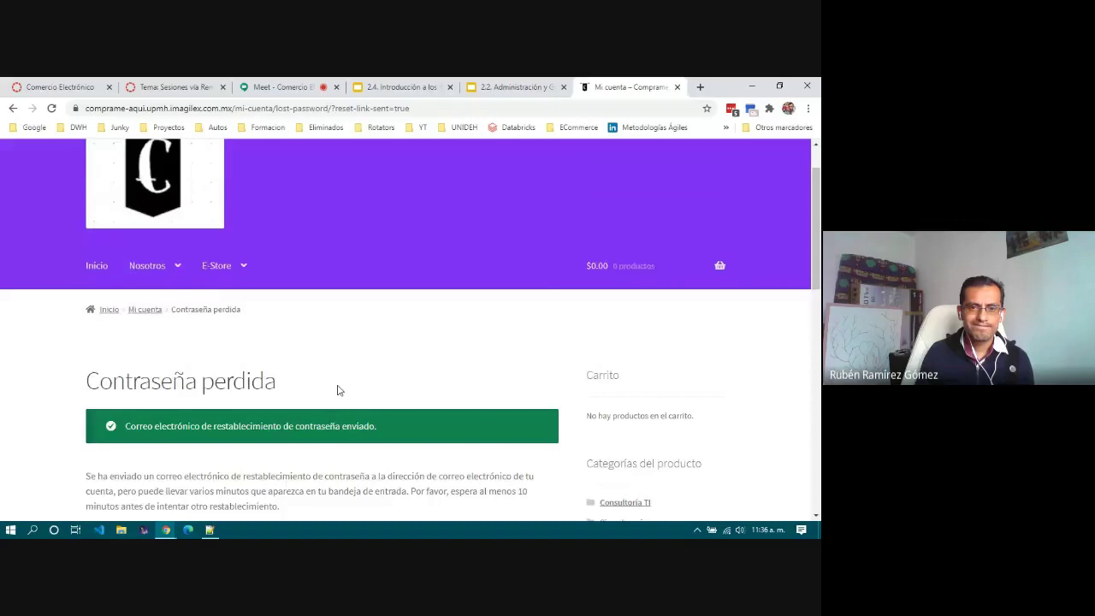
{"action": "scroll", "coordinate": [339, 389], "scroll_direction": "down", "scroll_amount": 1}
{"action": "scroll", "coordinate": [338, 389], "scroll_direction": "up", "scroll_amount": 2}
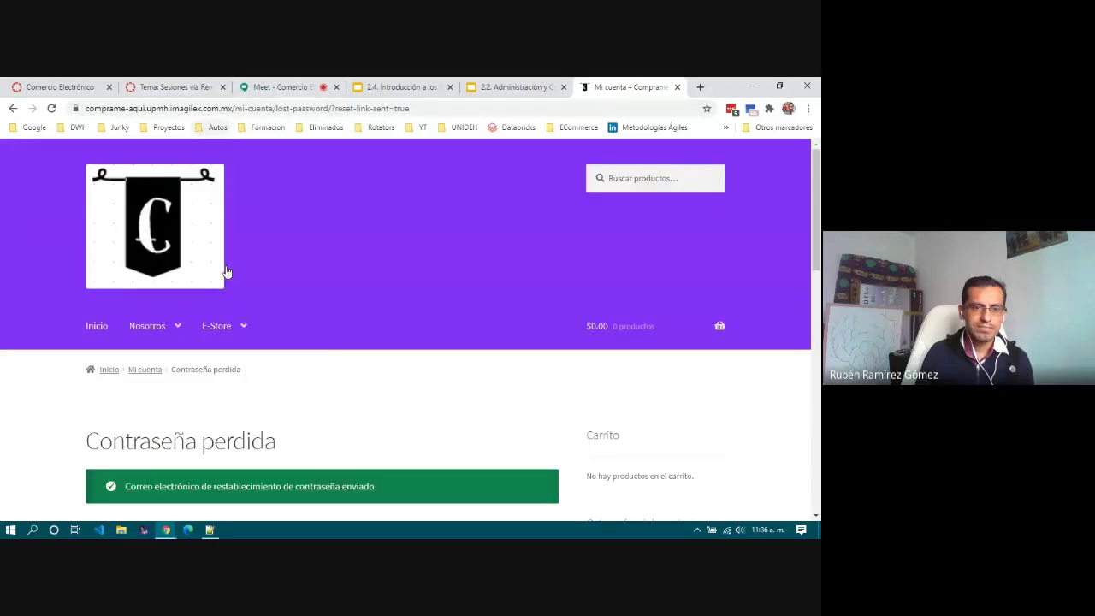
{"action": "scroll", "coordinate": [317, 350], "scroll_direction": "down", "scroll_amount": 8}
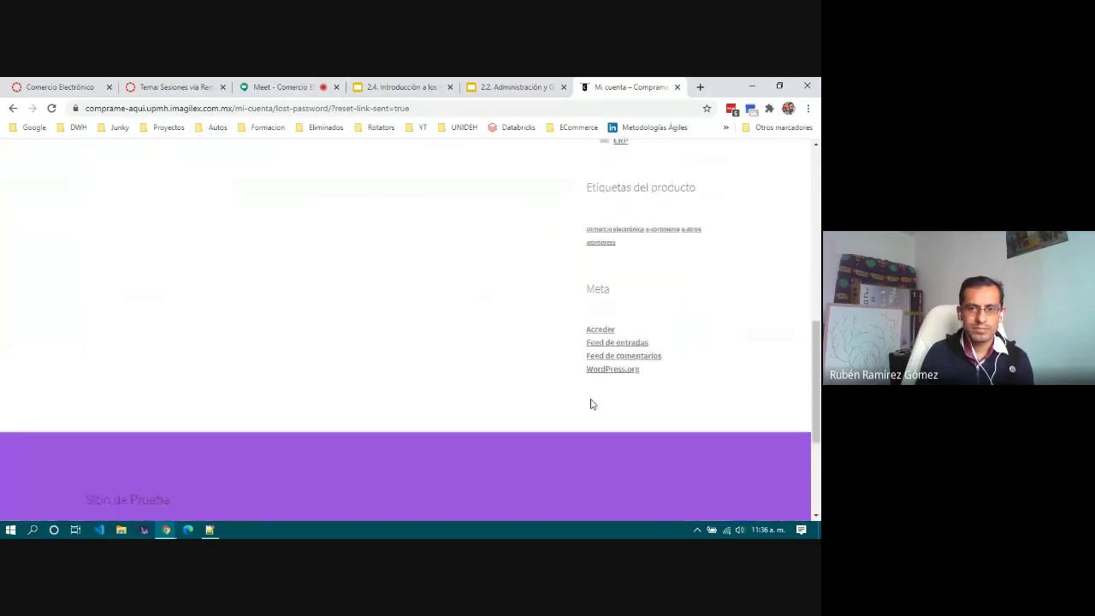
{"action": "left_click", "coordinate": [602, 330]}
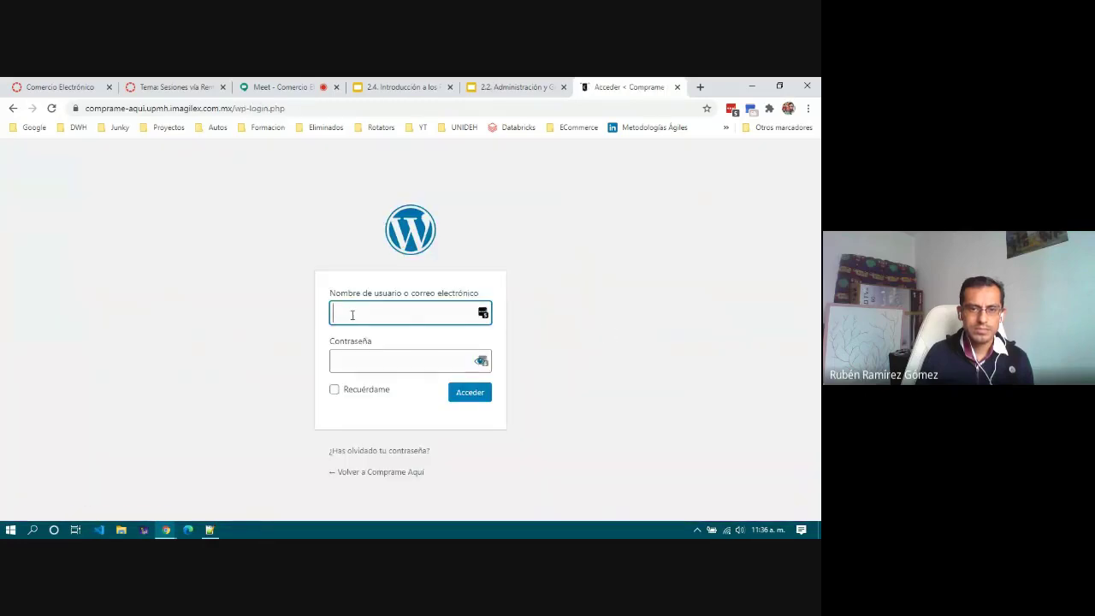
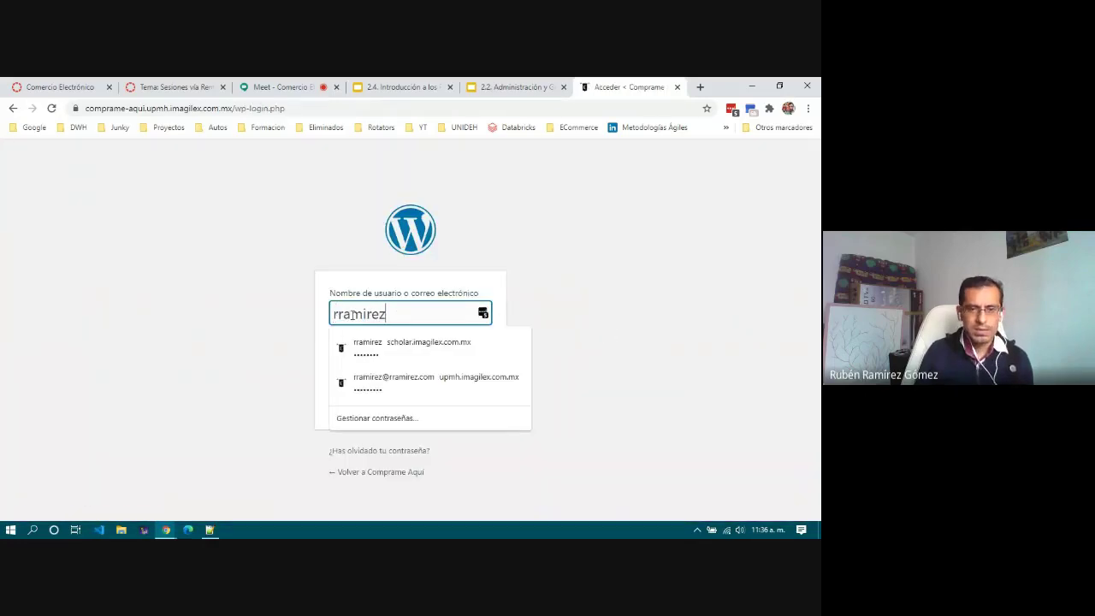
Step: Submit the account username and password, then highlight the resulting 'Incorrect Username or Password' error
{"action": "key", "text": "Tab"}
{"action": "type", "text": "********"}
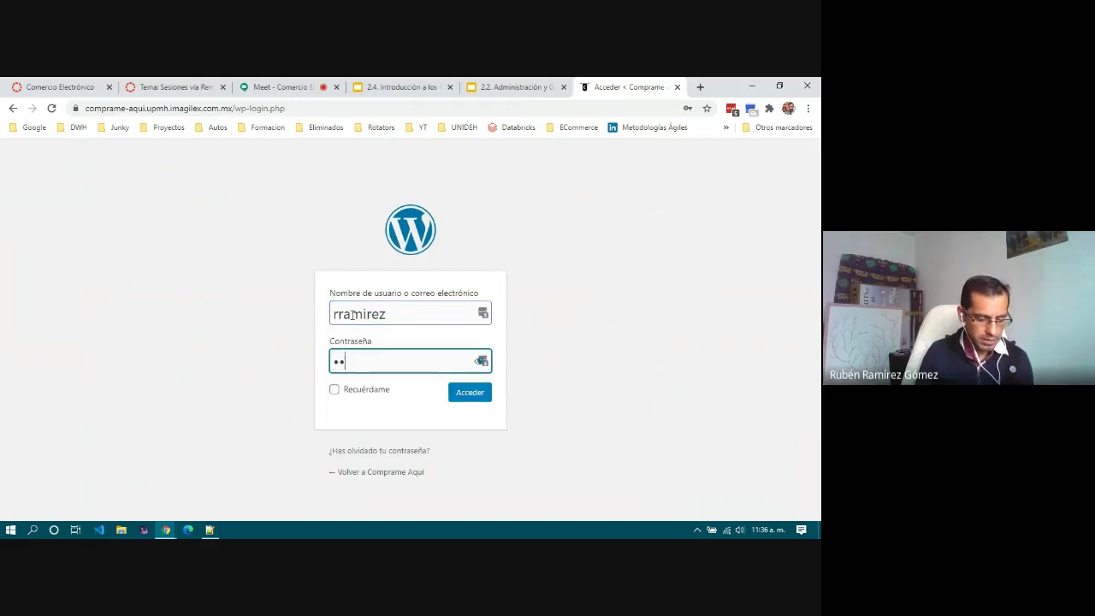
{"action": "type", "text": "*"}
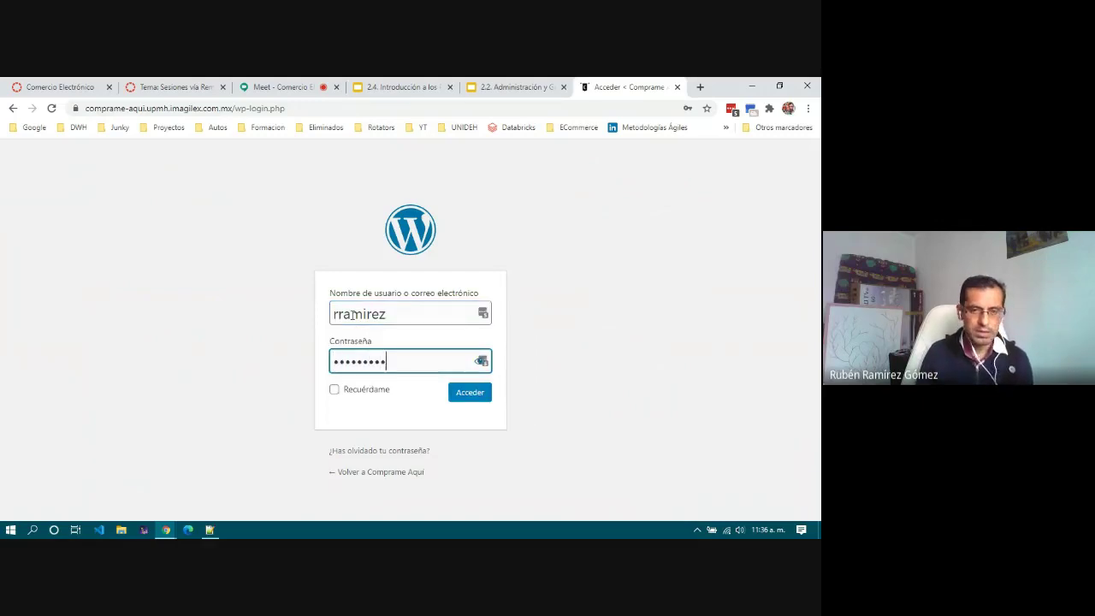
{"action": "left_click", "coordinate": [467, 396]}
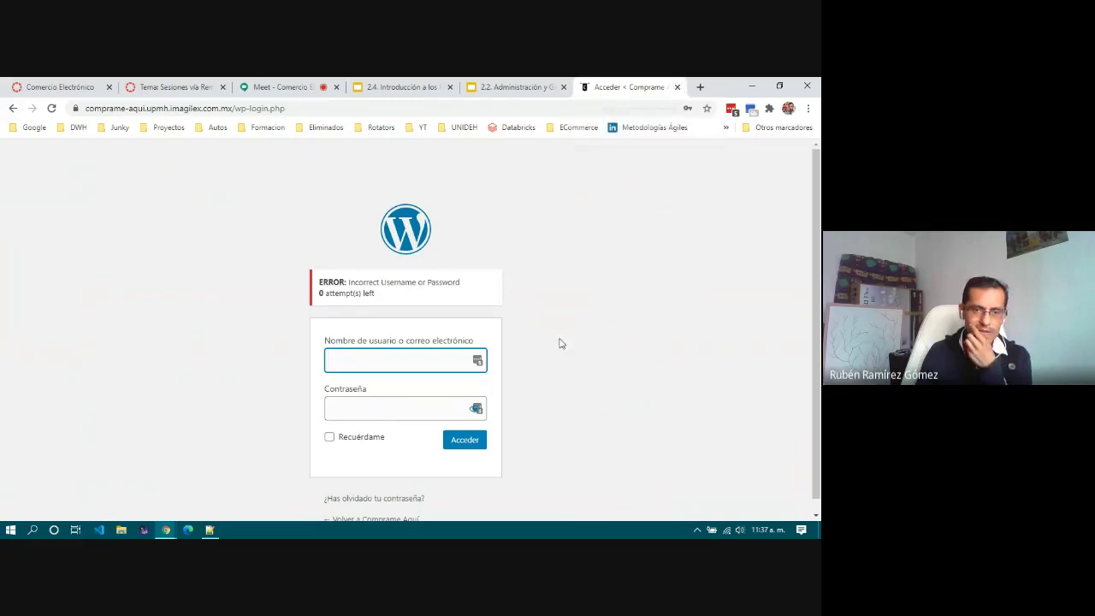
{"action": "scroll", "coordinate": [504, 410], "scroll_direction": "down", "scroll_amount": 1}
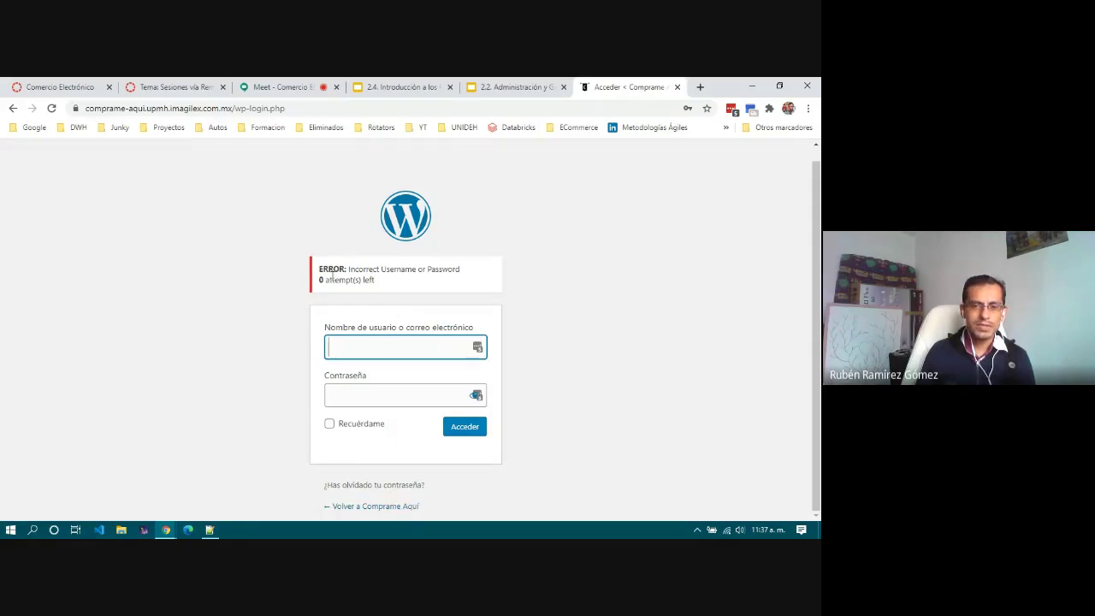
{"action": "left_click_drag", "start_coordinate": [321, 266], "coordinate": [399, 286]}
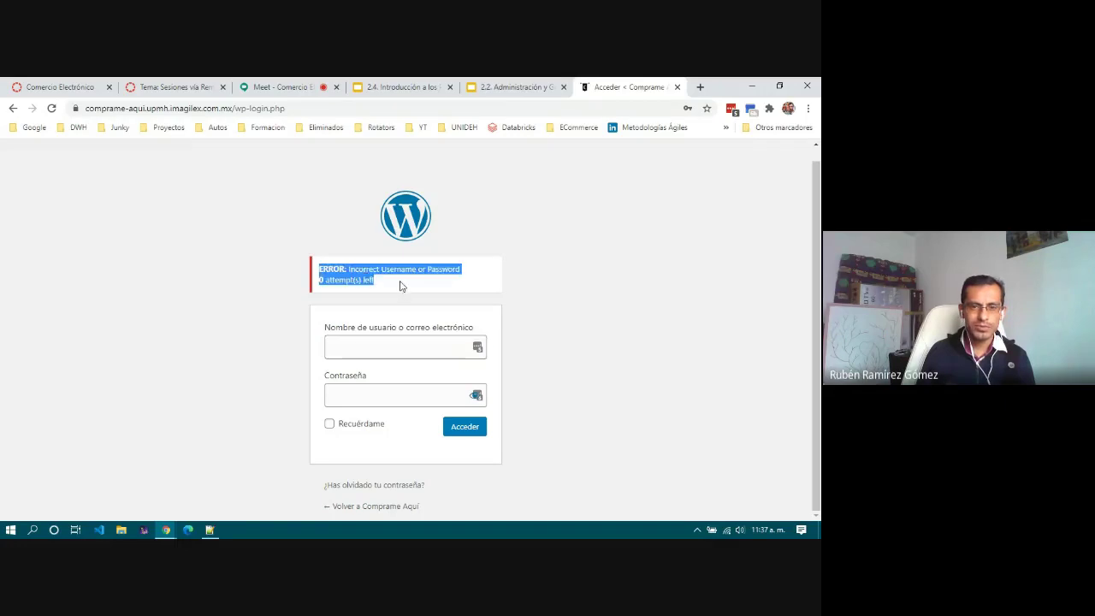
{"action": "left_click", "coordinate": [373, 281]}
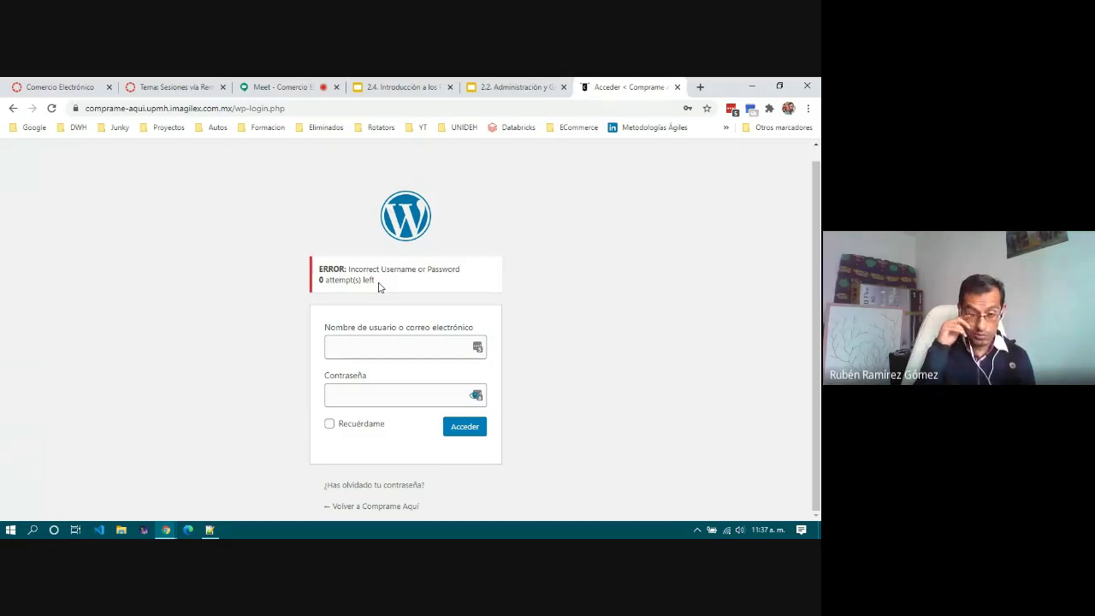
Step: Load the store site mi-tiendita.upmh.imagilex.com.mx from the address bar
{"action": "left_click", "coordinate": [330, 109]}
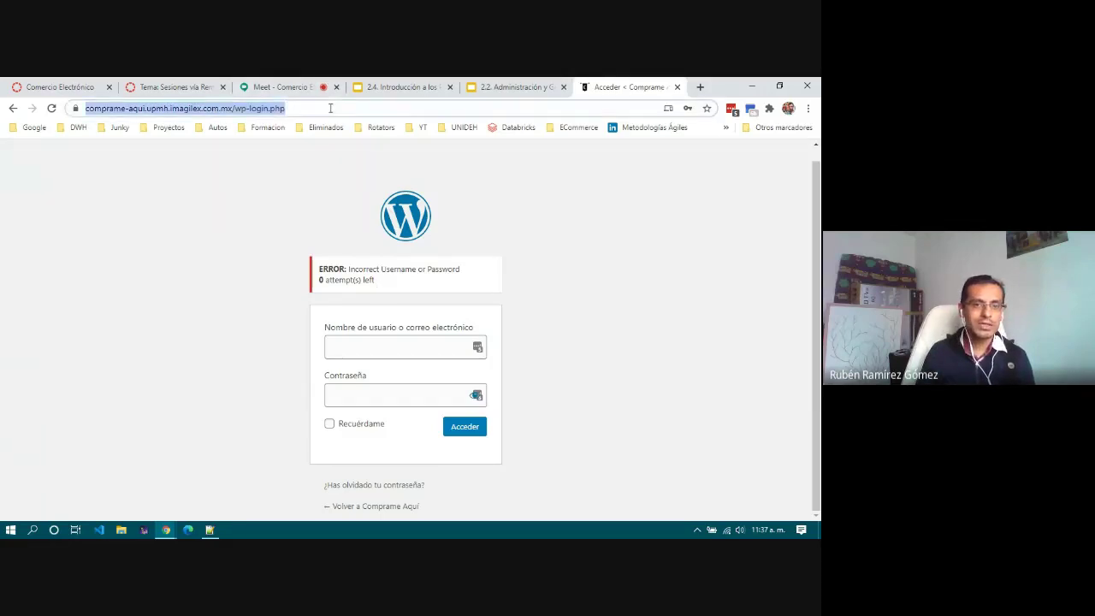
{"action": "type", "text": "ti"}
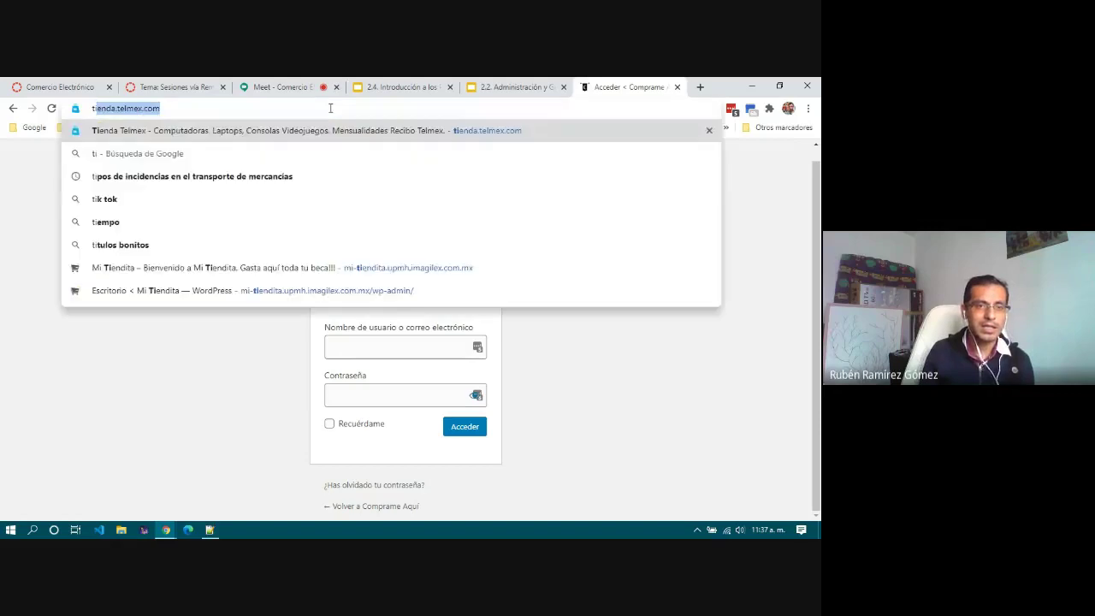
{"action": "key", "text": "BackSpace"}
{"action": "key", "text": "BackSpace"}
{"action": "type", "text": "mi-"}
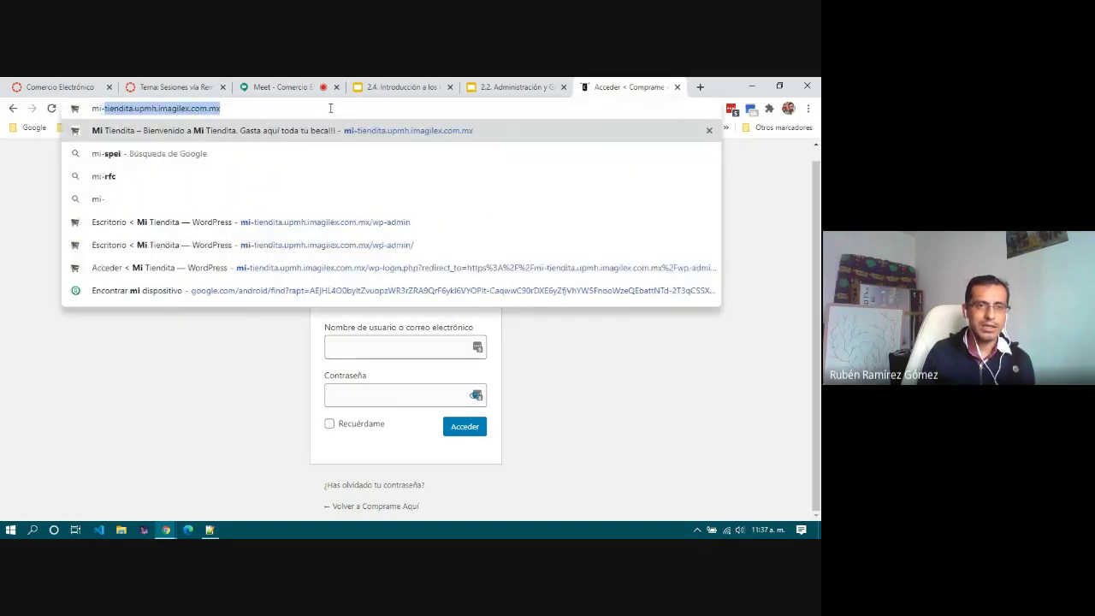
{"action": "key", "text": "Return"}
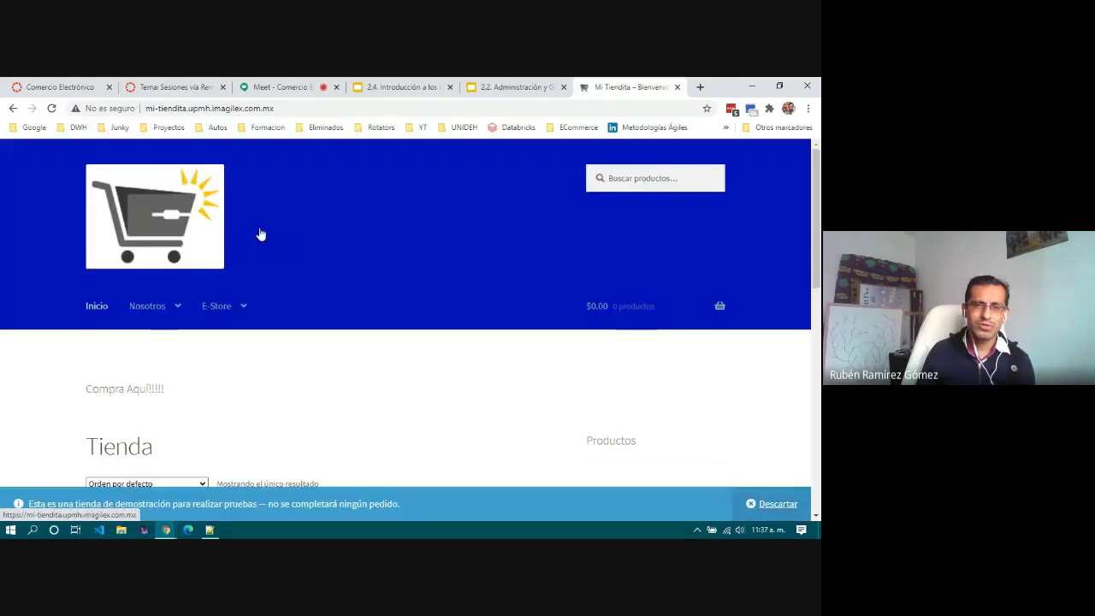
Step: Append /wp-admin to the store address to open the Escritorio dashboard
{"action": "left_click", "coordinate": [344, 109]}
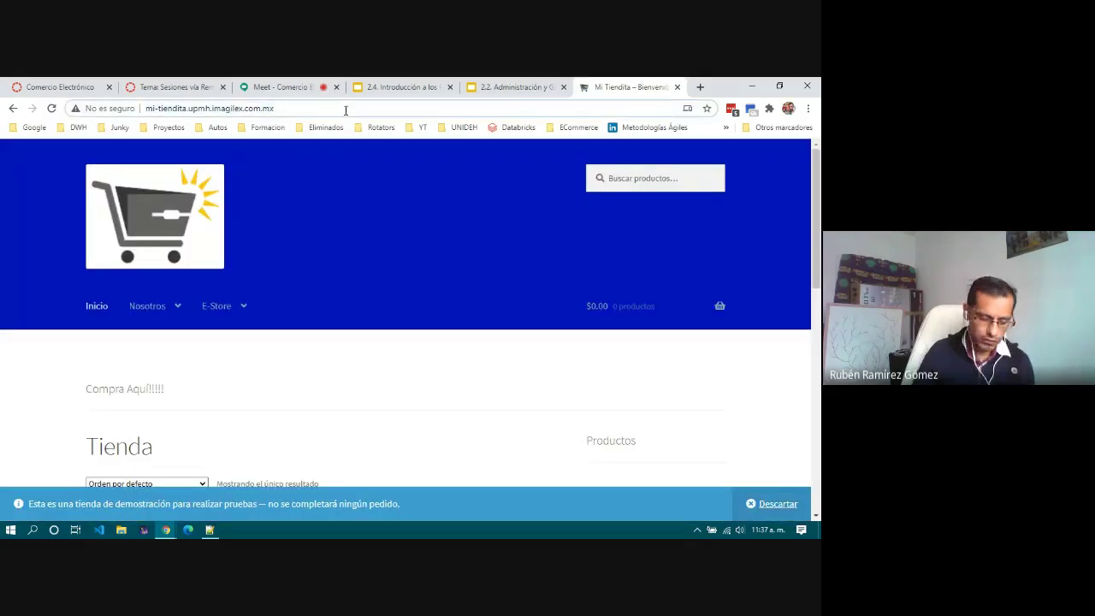
{"action": "type", "text": "/q"}
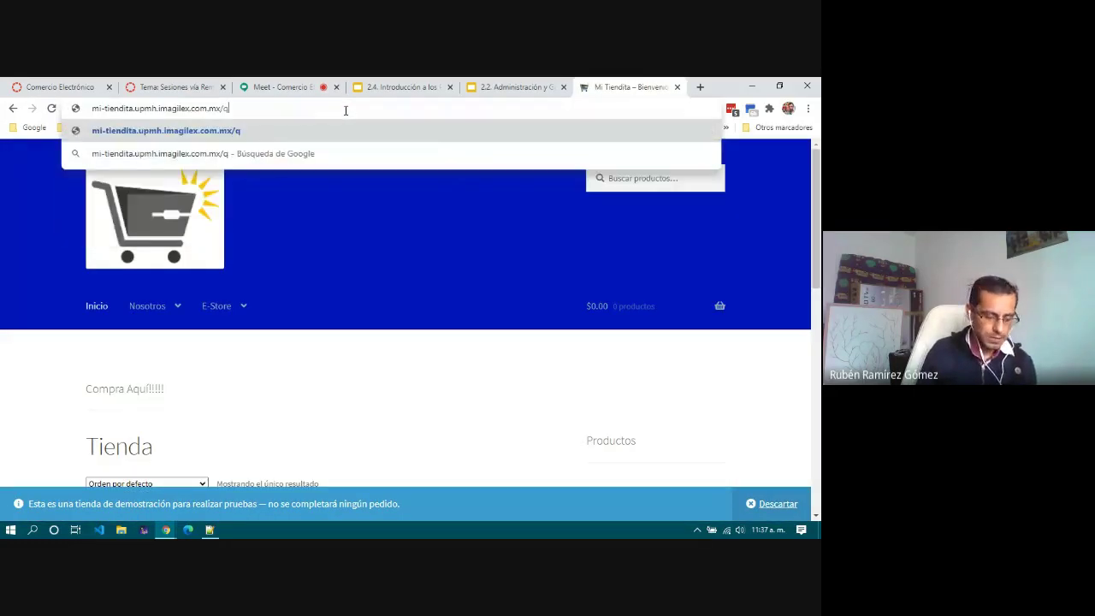
{"action": "key", "text": "BackSpace"}
{"action": "type", "text": "wp-admin"}
{"action": "key", "text": "Return"}
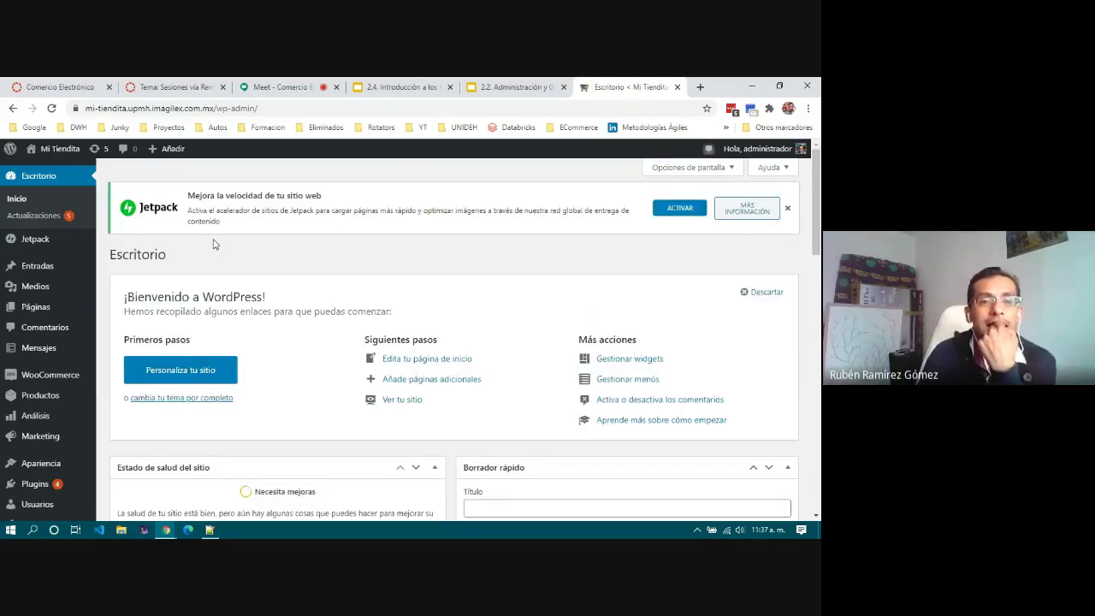
Step: Close the Jetpack speed-up banner and bring up the WooCommerce sidebar menu
{"action": "left_click", "coordinate": [787, 208]}
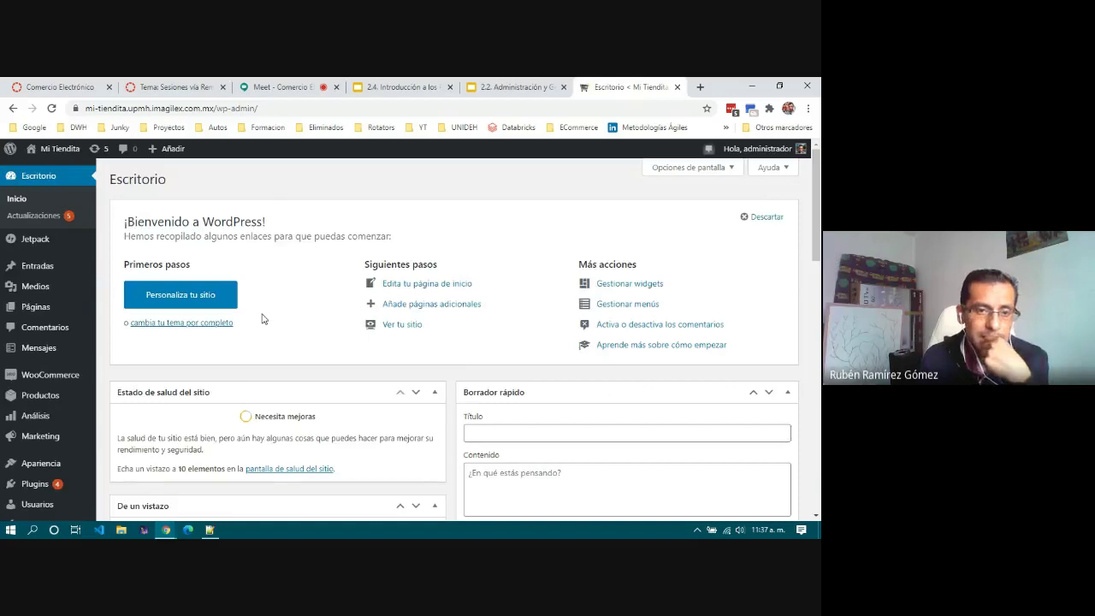
{"action": "scroll", "coordinate": [262, 319], "scroll_direction": "down", "scroll_amount": 2}
{"action": "mouse_move", "coordinate": [47, 286]}
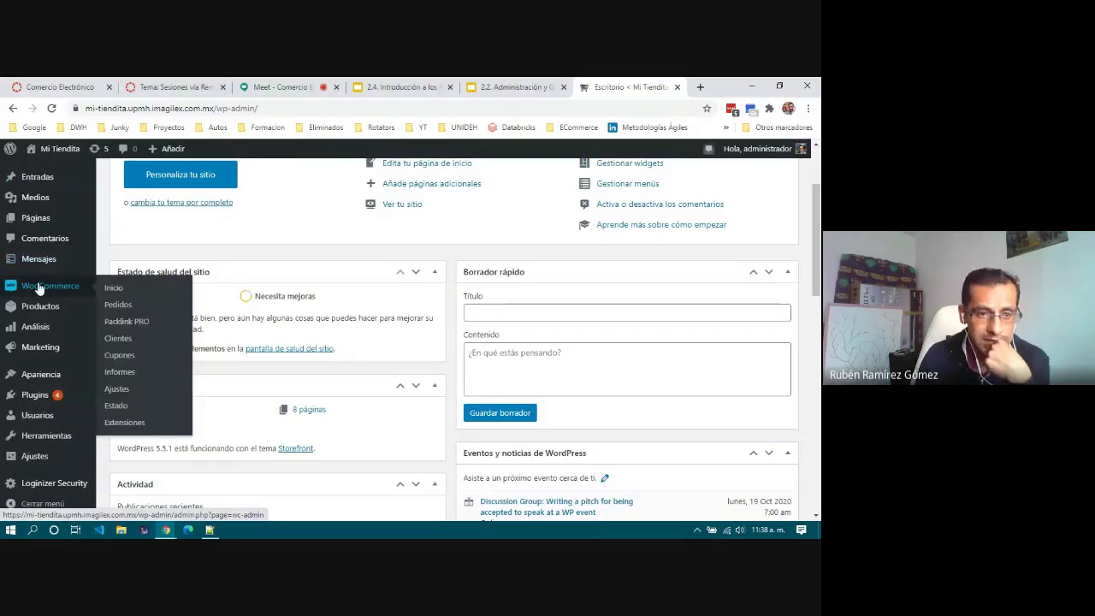
Step: Open WooCommerce > Ajustes and review the General tab's Tizayuca store address
{"action": "left_click", "coordinate": [117, 389]}
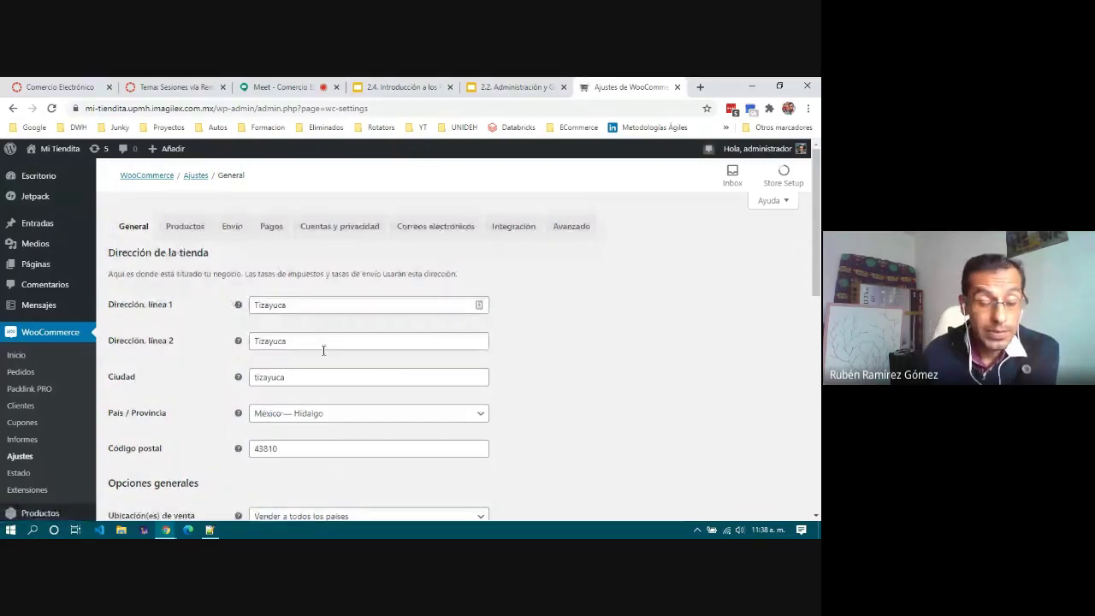
{"action": "scroll", "coordinate": [345, 380], "scroll_direction": "down", "scroll_amount": 3}
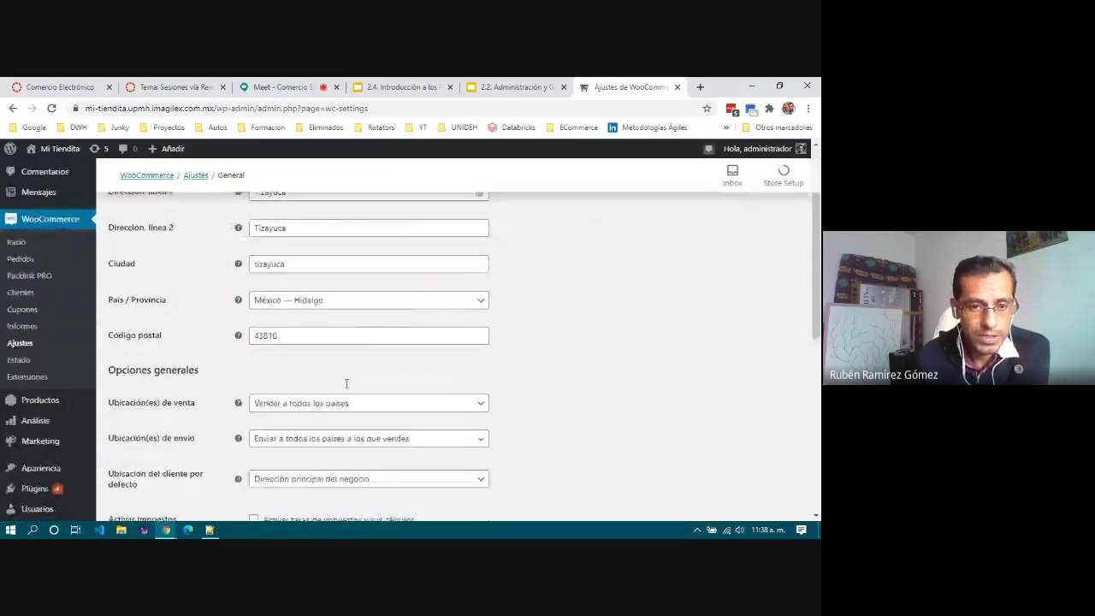
{"action": "scroll", "coordinate": [345, 391], "scroll_direction": "up", "scroll_amount": 3}
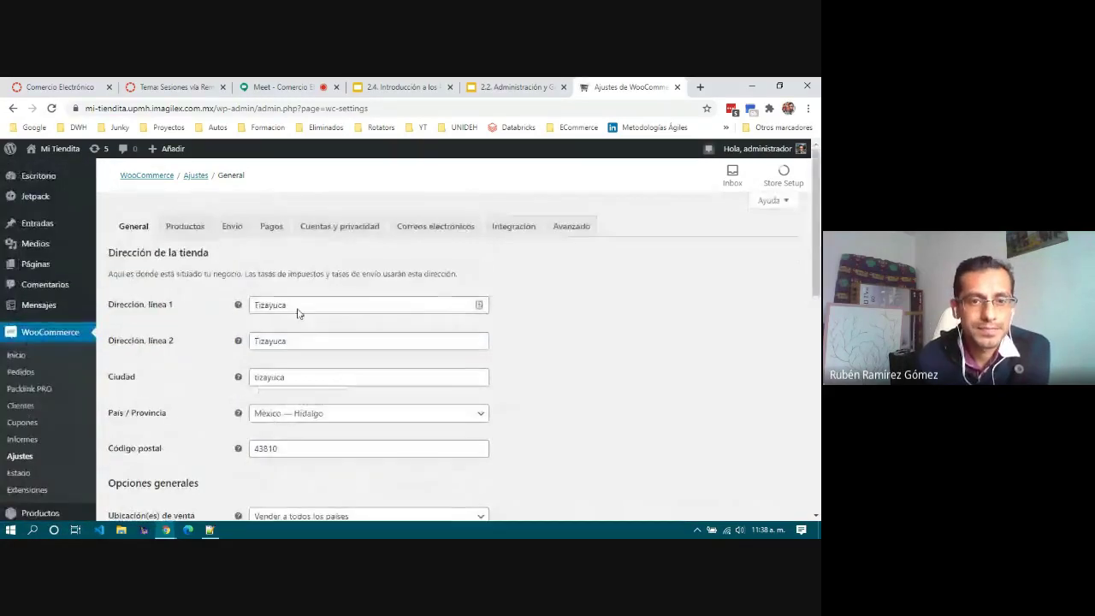
Step: Switch to the Envío tab and review the empty Zonas de envío list
{"action": "left_click", "coordinate": [236, 236]}
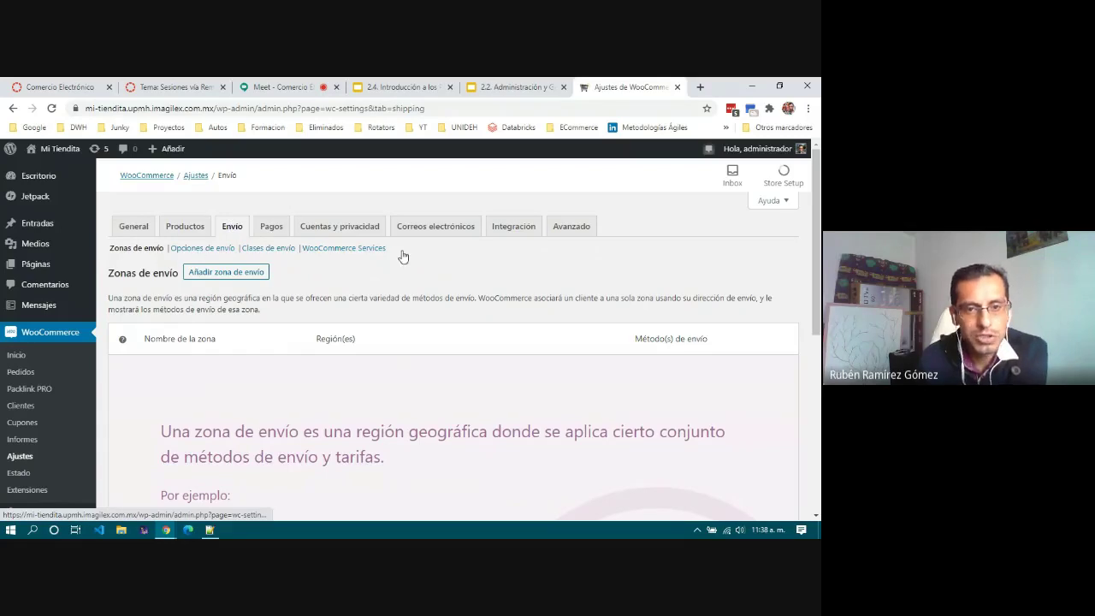
{"action": "scroll", "coordinate": [386, 321], "scroll_direction": "down", "scroll_amount": 2}
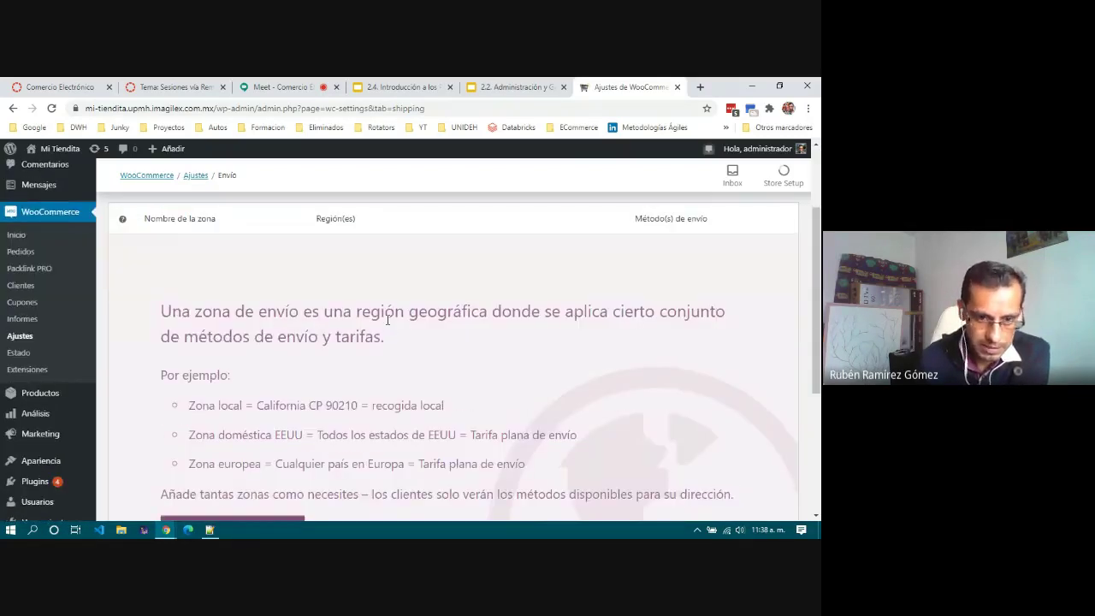
{"action": "scroll", "coordinate": [387, 320], "scroll_direction": "down", "scroll_amount": 1}
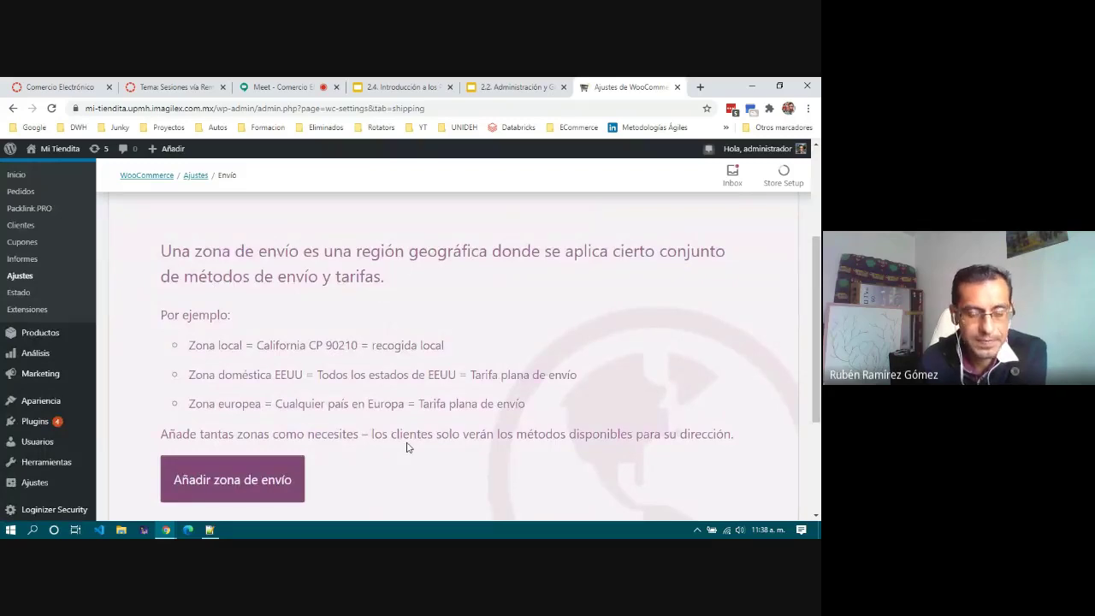
{"action": "scroll", "coordinate": [408, 446], "scroll_direction": "up", "scroll_amount": 3}
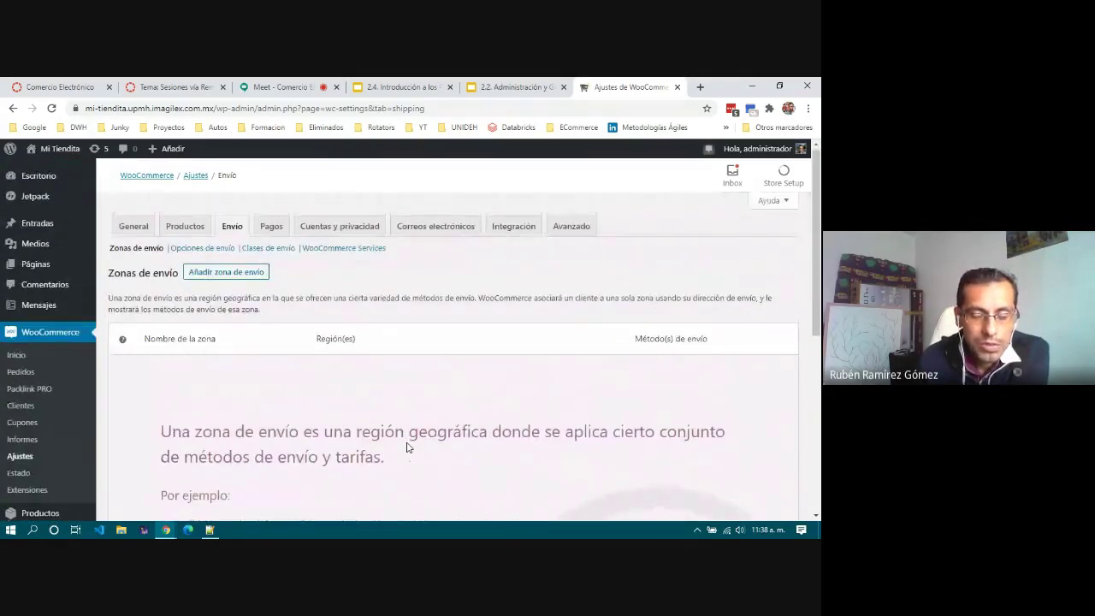
{"action": "left_click_drag", "start_coordinate": [159, 433], "coordinate": [160, 431]}
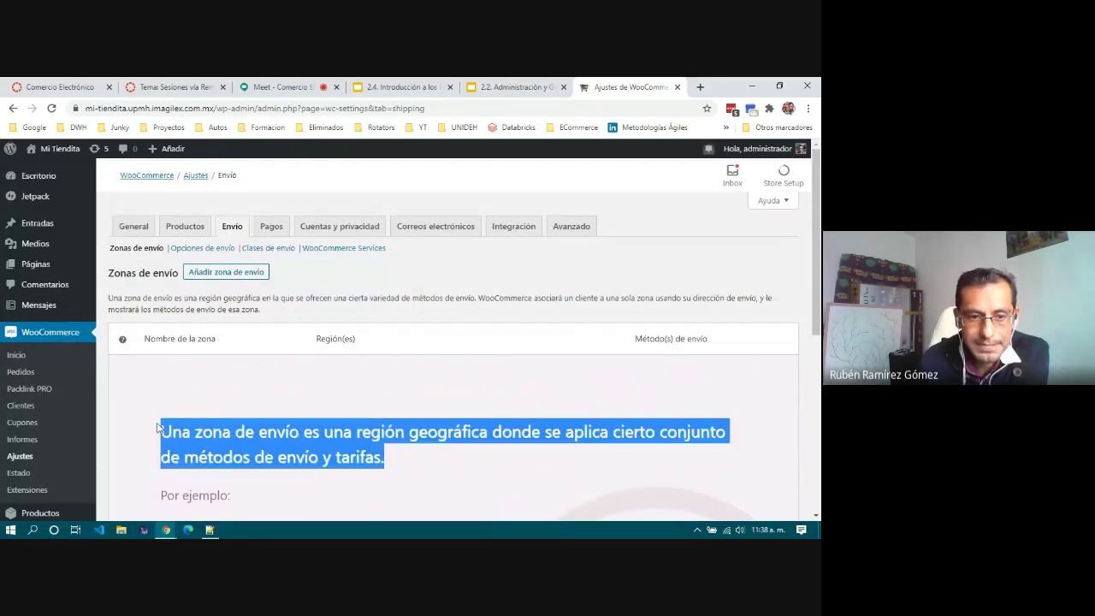
{"action": "left_click", "coordinate": [180, 439]}
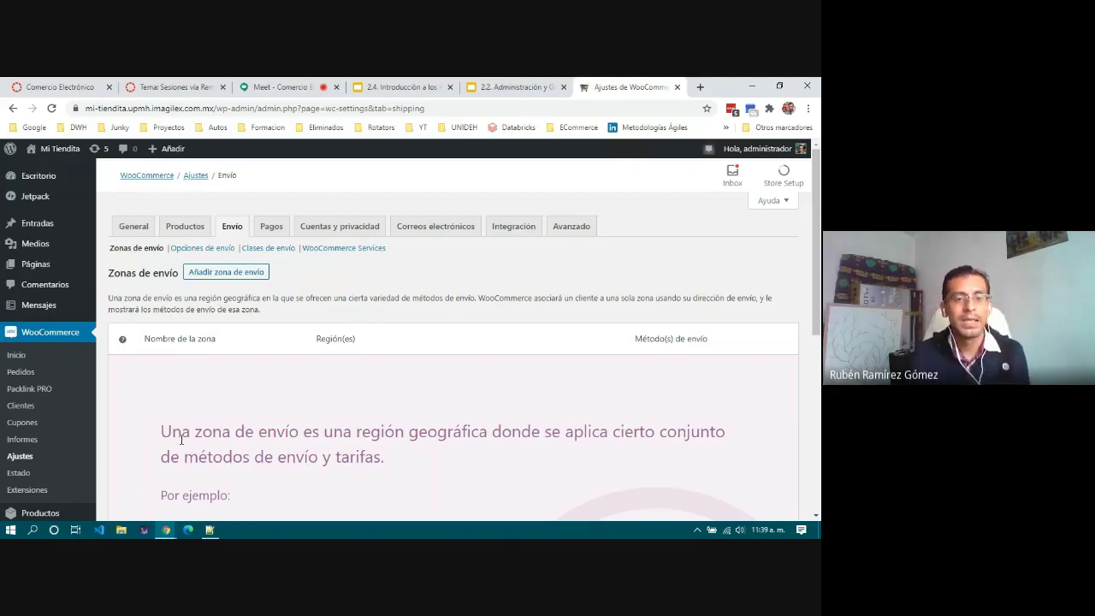
{"action": "scroll", "coordinate": [181, 439], "scroll_direction": "down", "scroll_amount": 3}
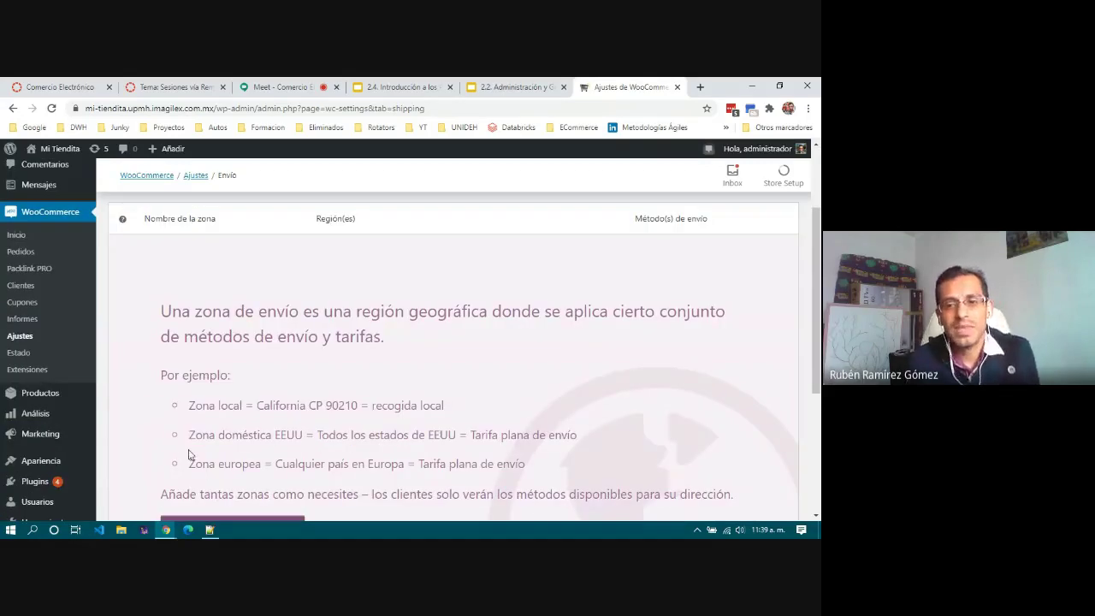
{"action": "scroll", "coordinate": [190, 455], "scroll_direction": "up", "scroll_amount": 3}
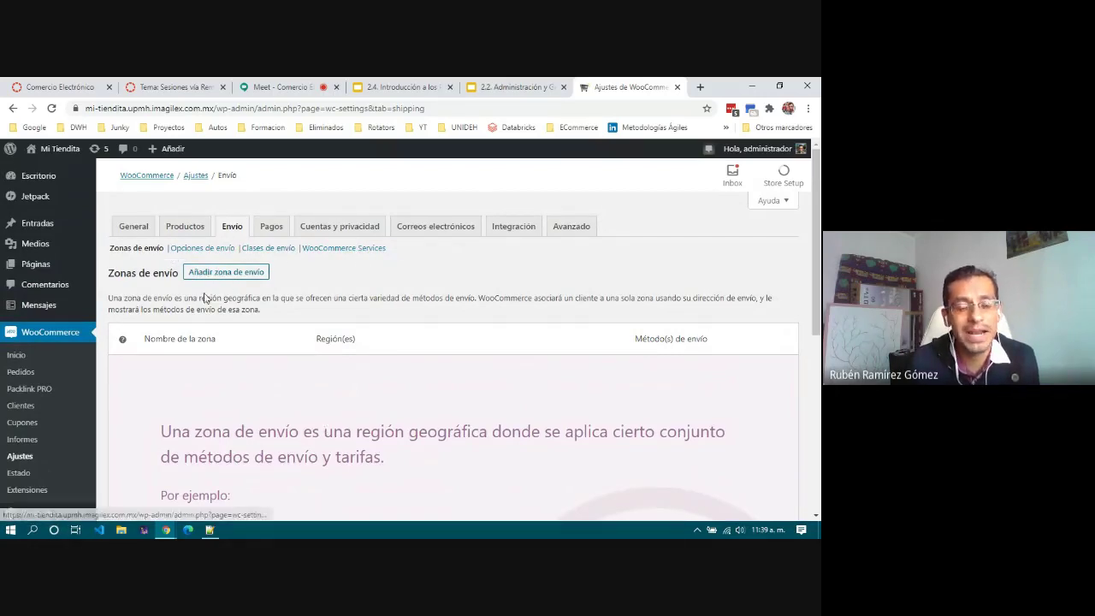
{"action": "scroll", "coordinate": [318, 396], "scroll_direction": "down", "scroll_amount": 3}
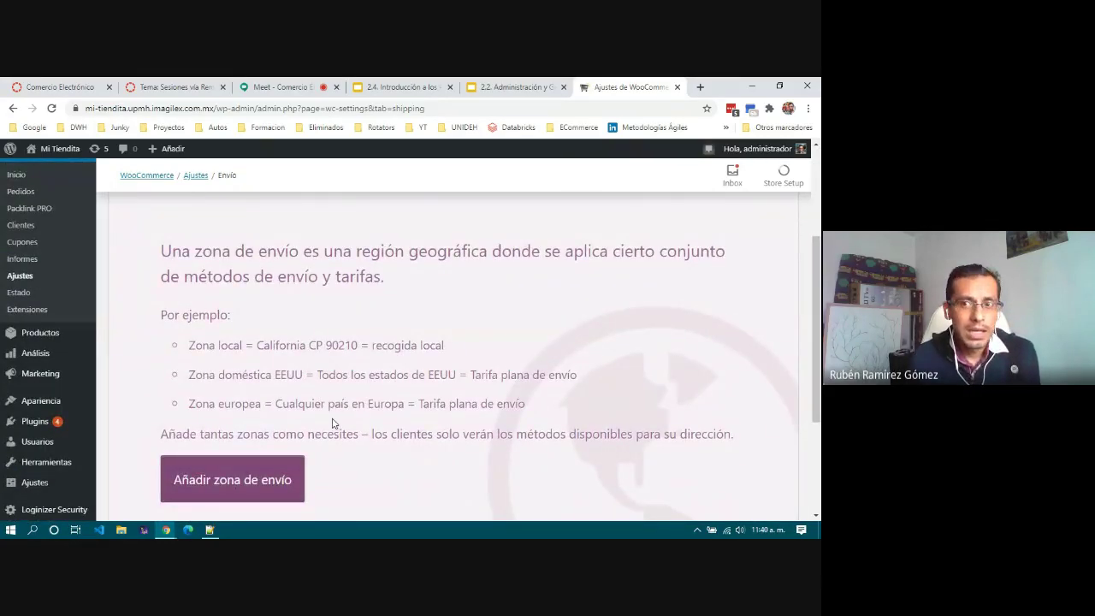
{"action": "scroll", "coordinate": [332, 423], "scroll_direction": "up", "scroll_amount": 3}
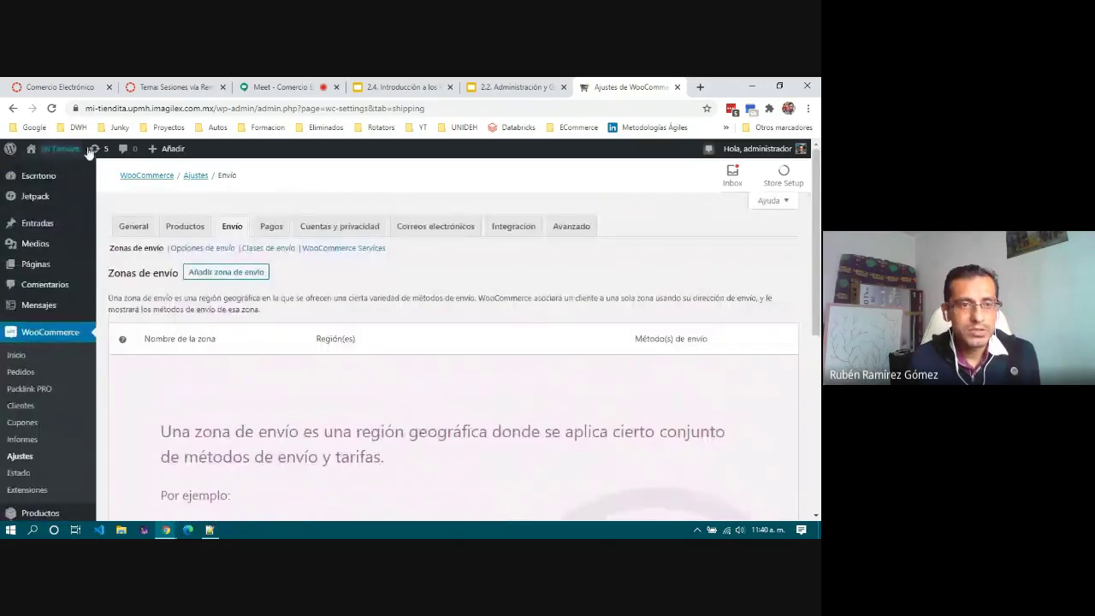
{"action": "scroll", "coordinate": [340, 365], "scroll_direction": "down", "scroll_amount": 5}
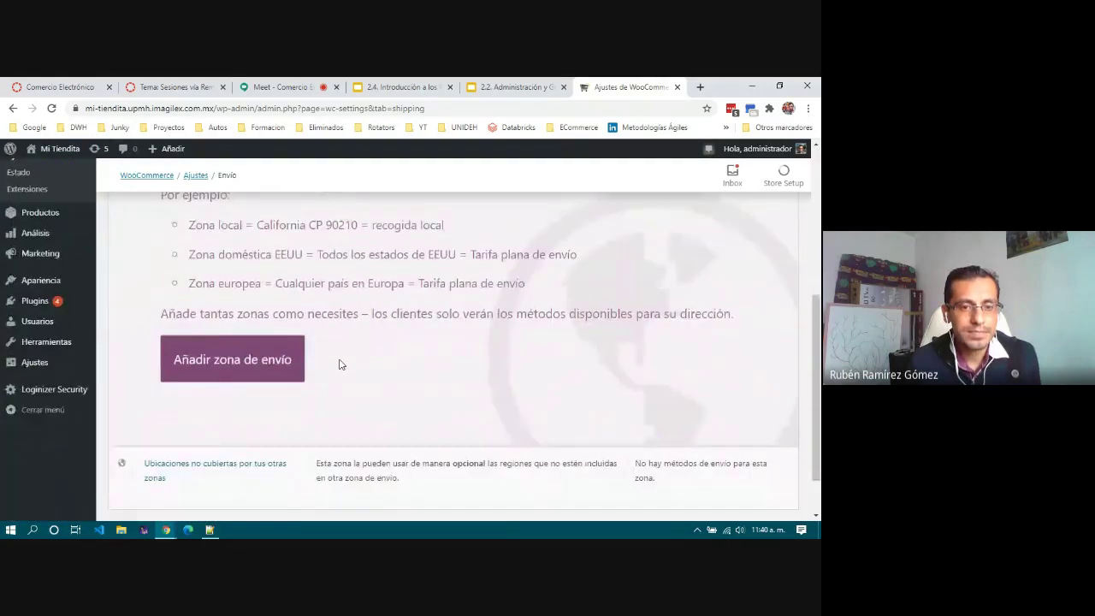
{"action": "scroll", "coordinate": [340, 365], "scroll_direction": "up", "scroll_amount": 1}
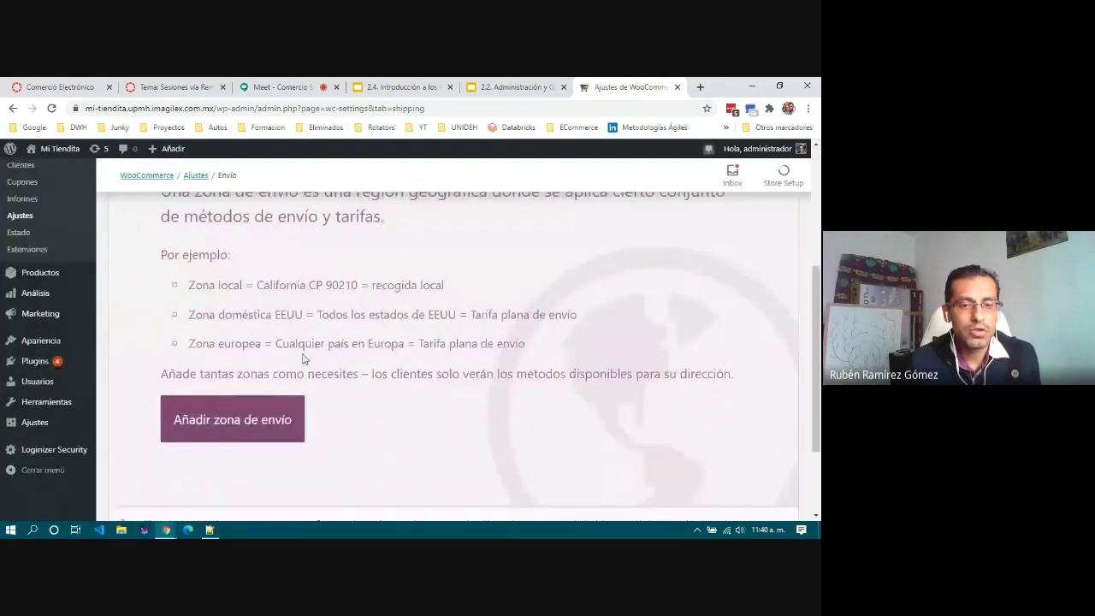
Step: Use 'Añadir zona de envío' to bring up a blank shipping zone form
{"action": "left_click", "coordinate": [246, 420]}
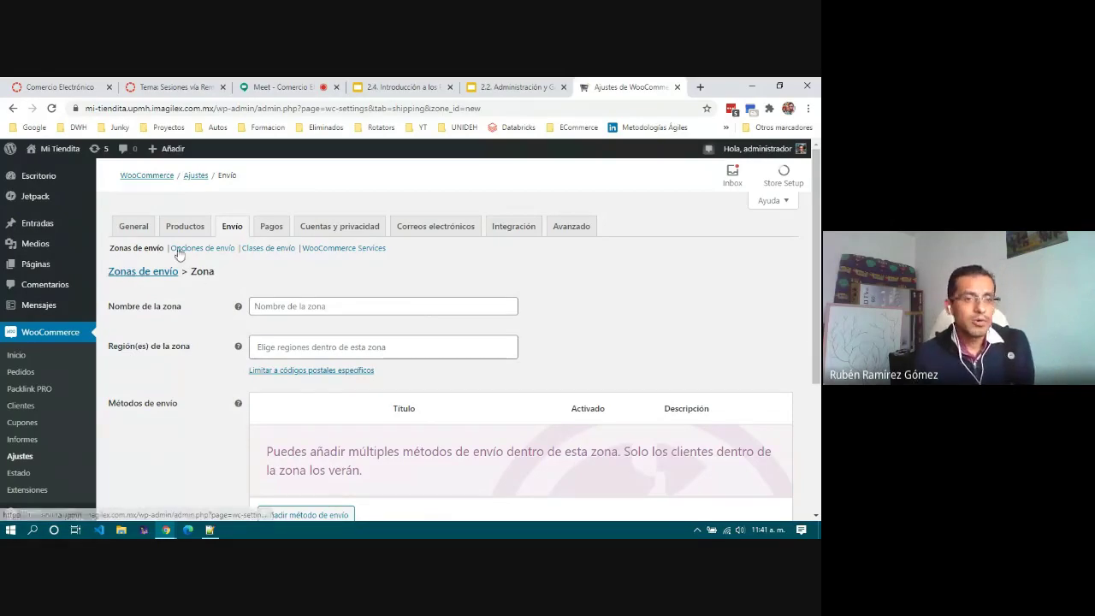
{"action": "scroll", "coordinate": [202, 310], "scroll_direction": "down", "scroll_amount": 1}
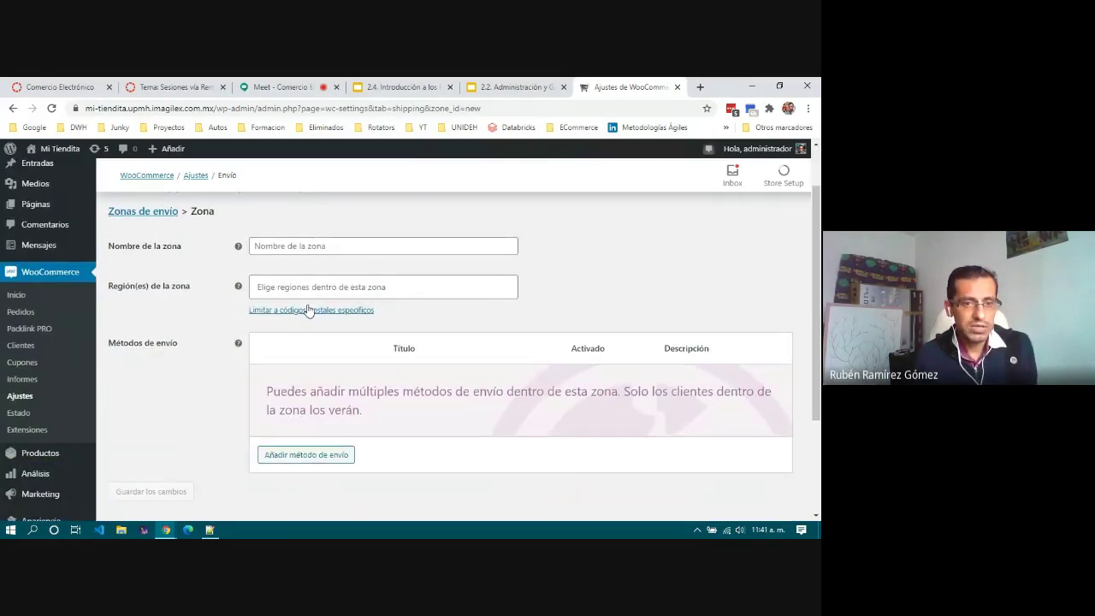
Step: Name the zone 'General', set México as its region, then begin adding a shipping method
{"action": "left_click", "coordinate": [329, 245]}
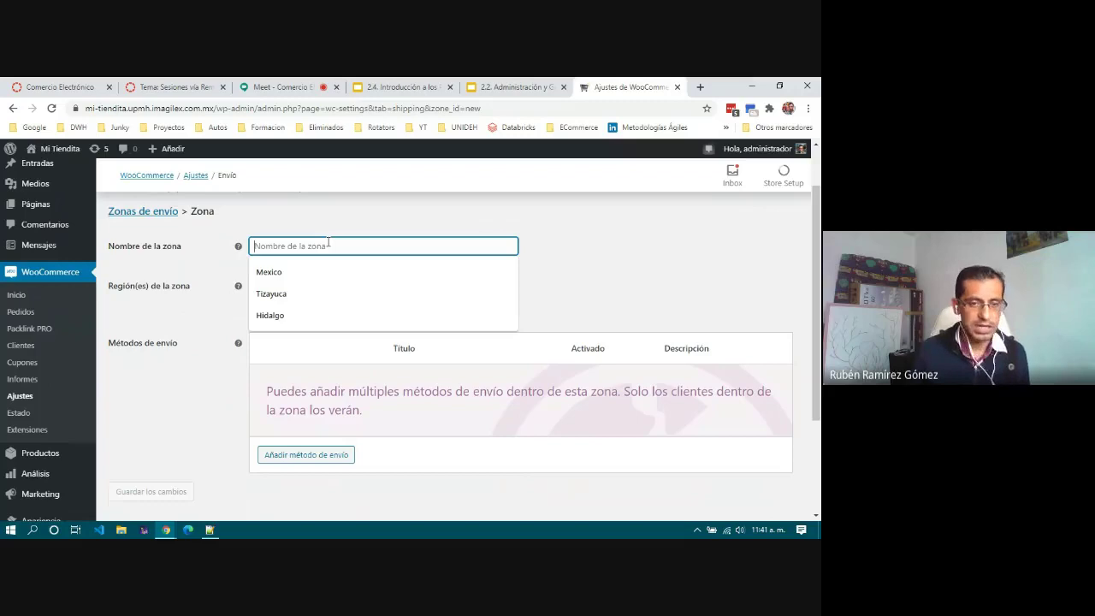
{"action": "type", "text": "General"}
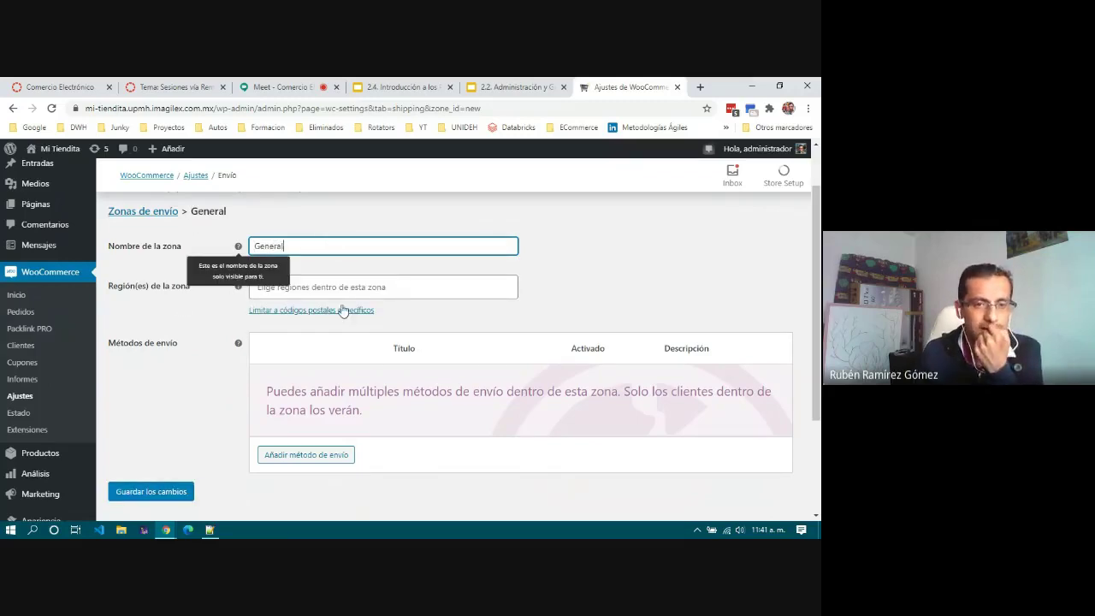
{"action": "left_click", "coordinate": [389, 286]}
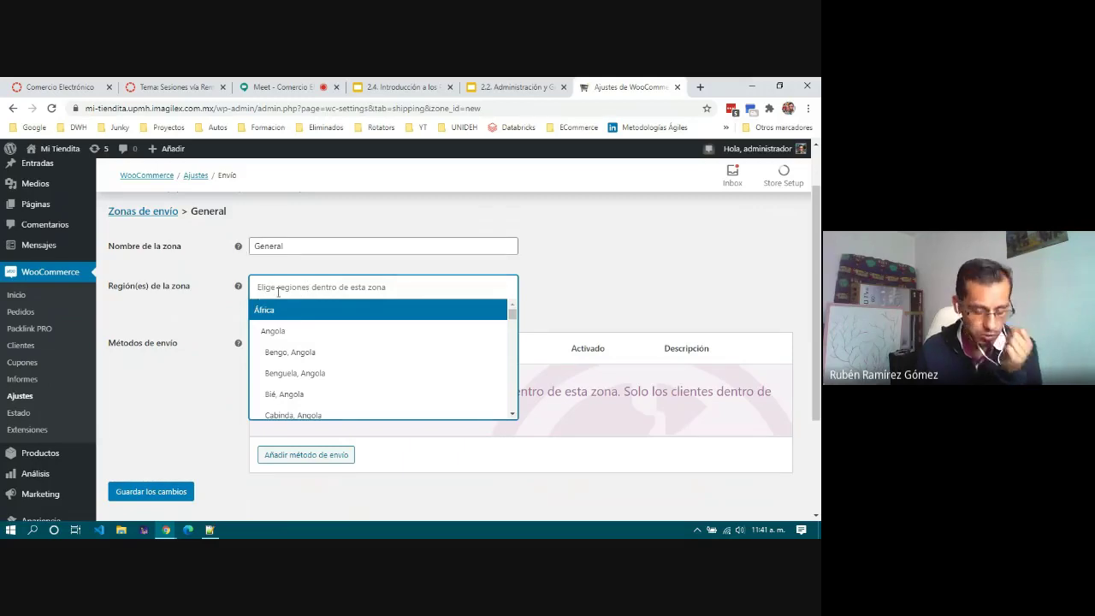
{"action": "type", "text": "Méxi"}
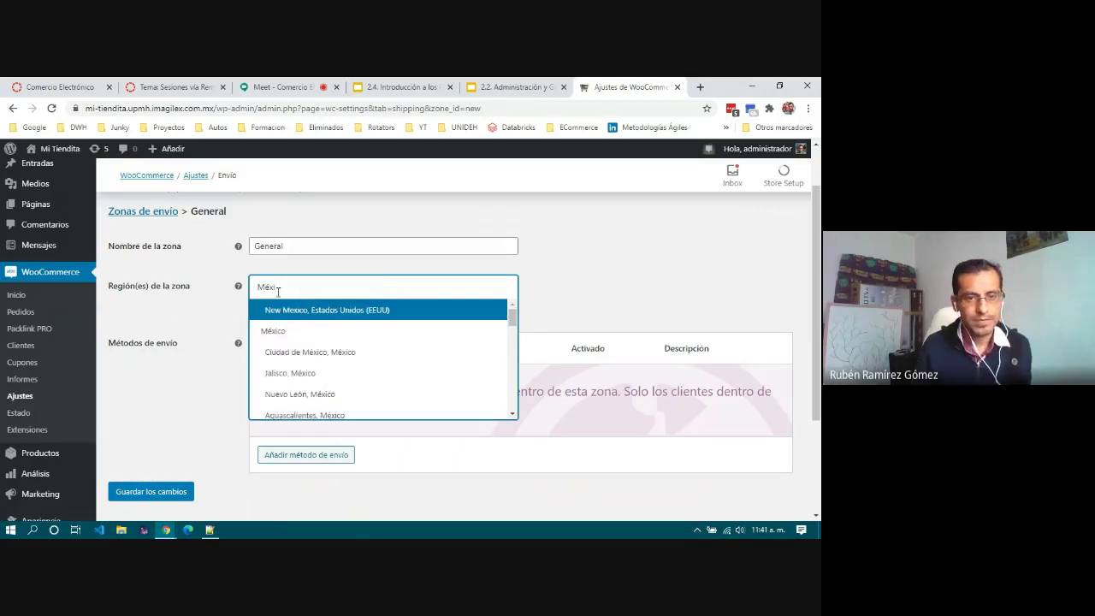
{"action": "type", "text": "co"}
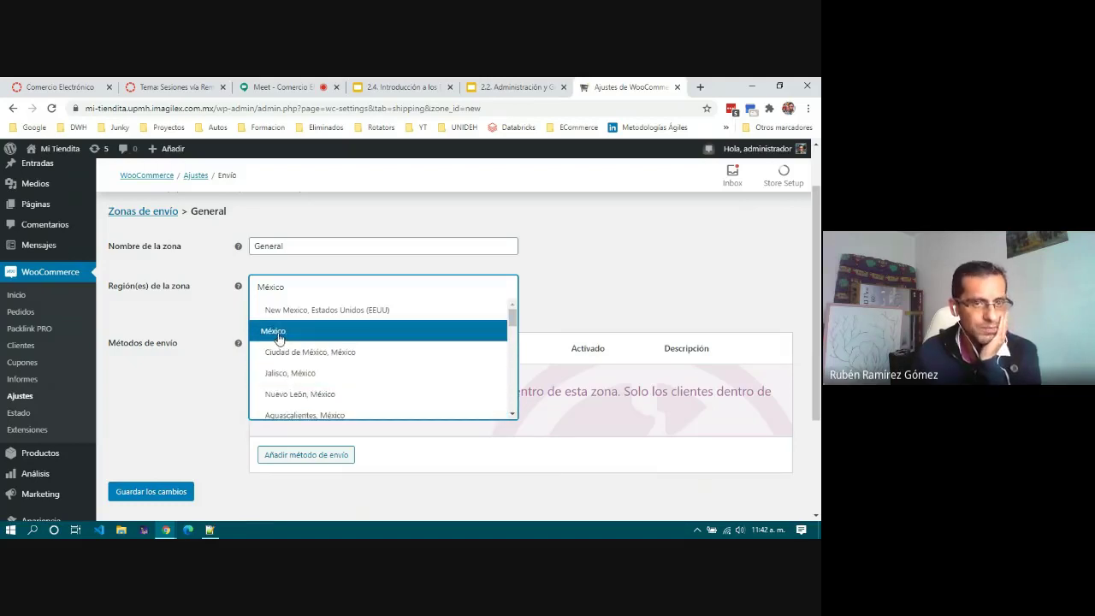
{"action": "left_click", "coordinate": [274, 331]}
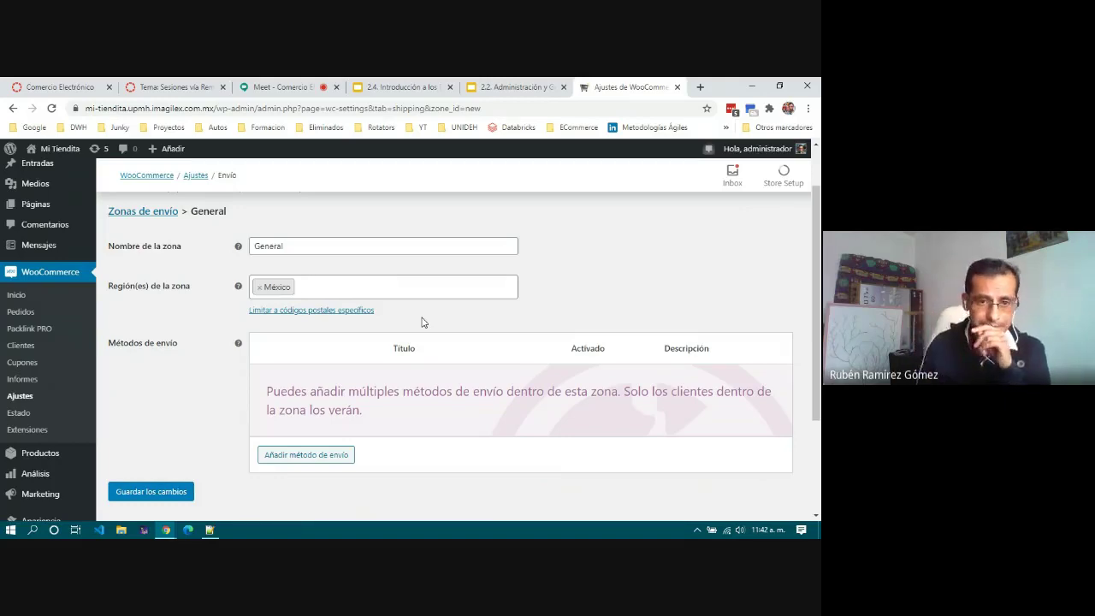
{"action": "left_click", "coordinate": [304, 246]}
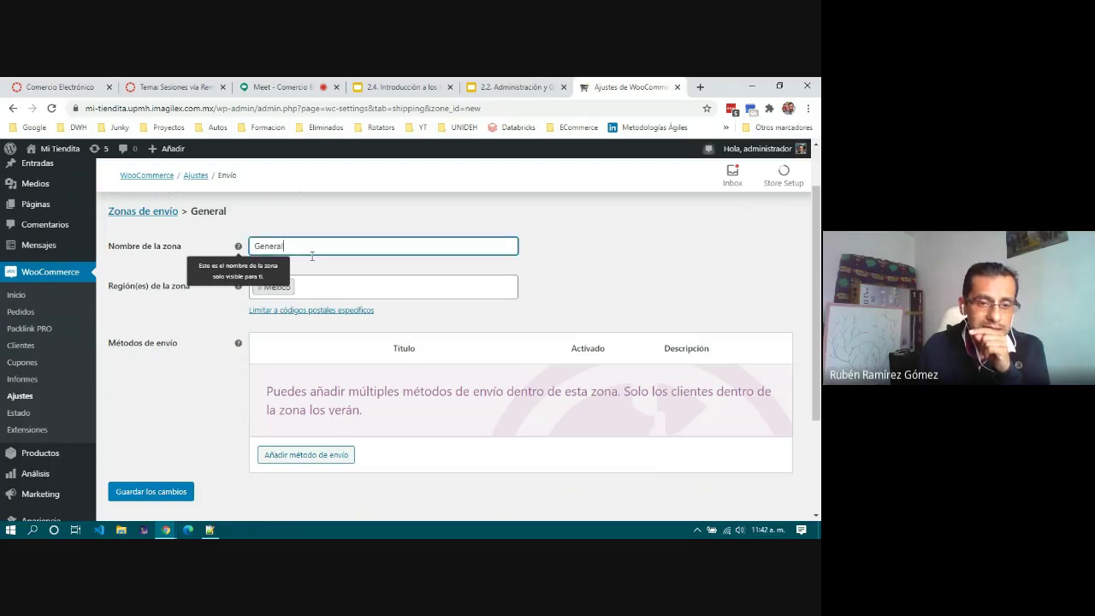
{"action": "left_click", "coordinate": [354, 288]}
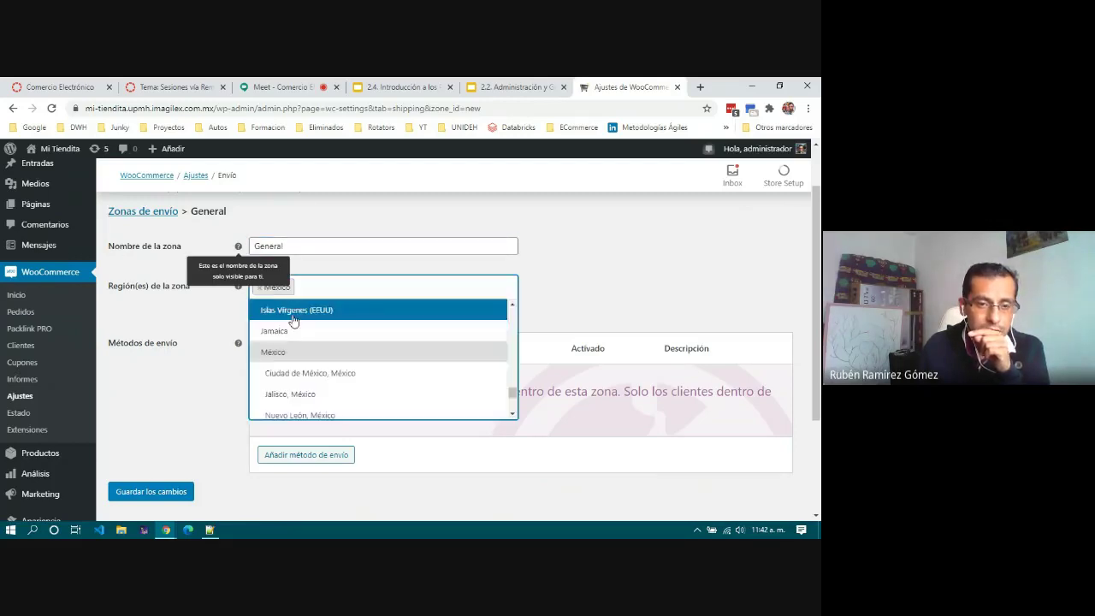
{"action": "left_click", "coordinate": [163, 412]}
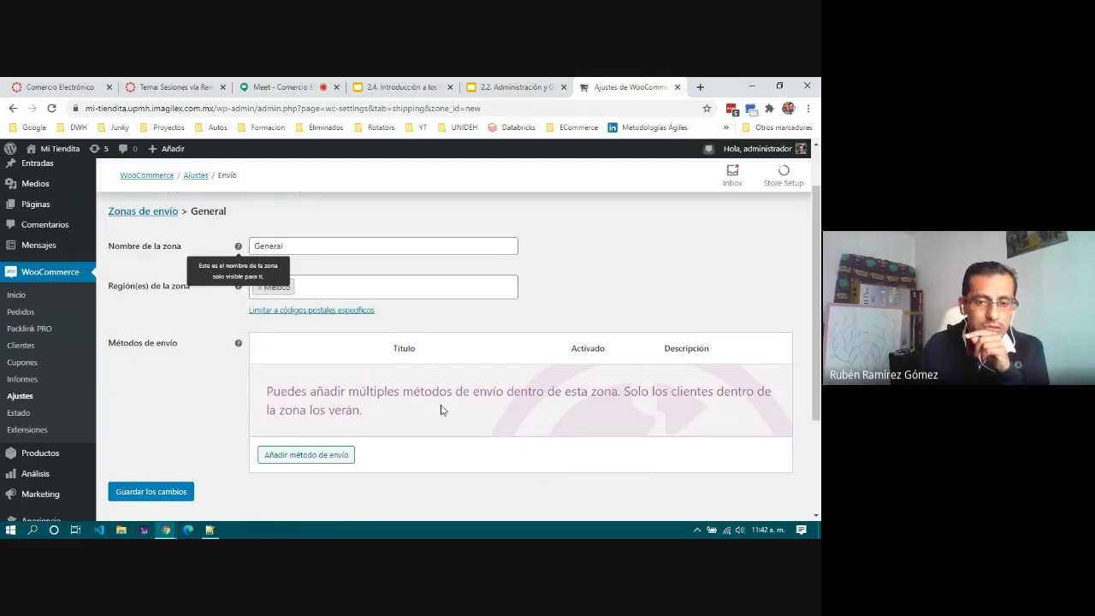
{"action": "left_click", "coordinate": [331, 457]}
Step: Add a Precio fijo shipping method to the General zone
{"action": "left_click", "coordinate": [342, 334]}
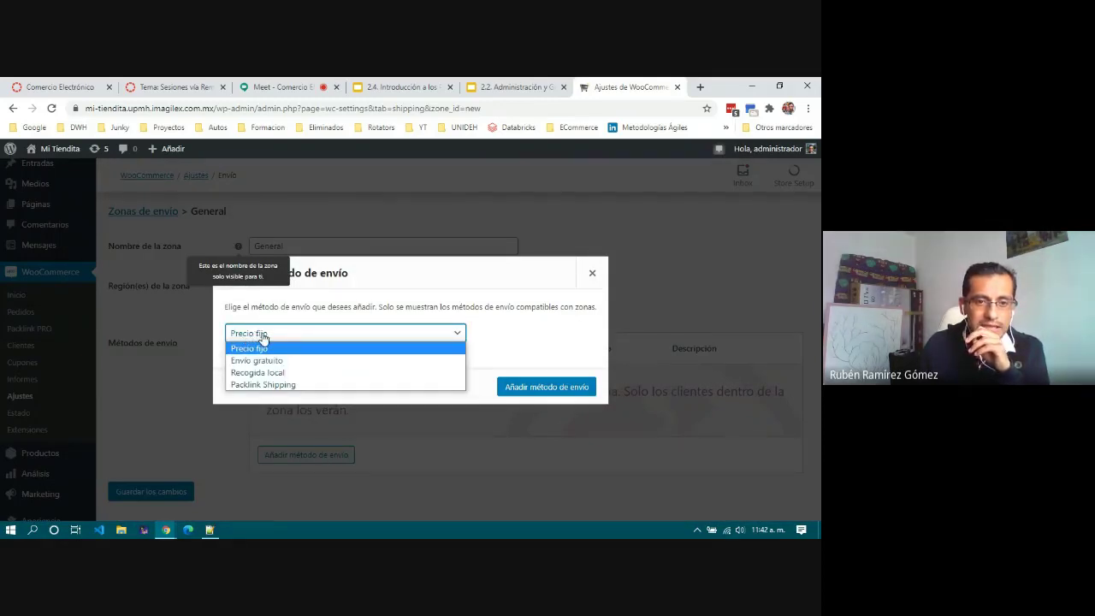
{"action": "left_click", "coordinate": [258, 336]}
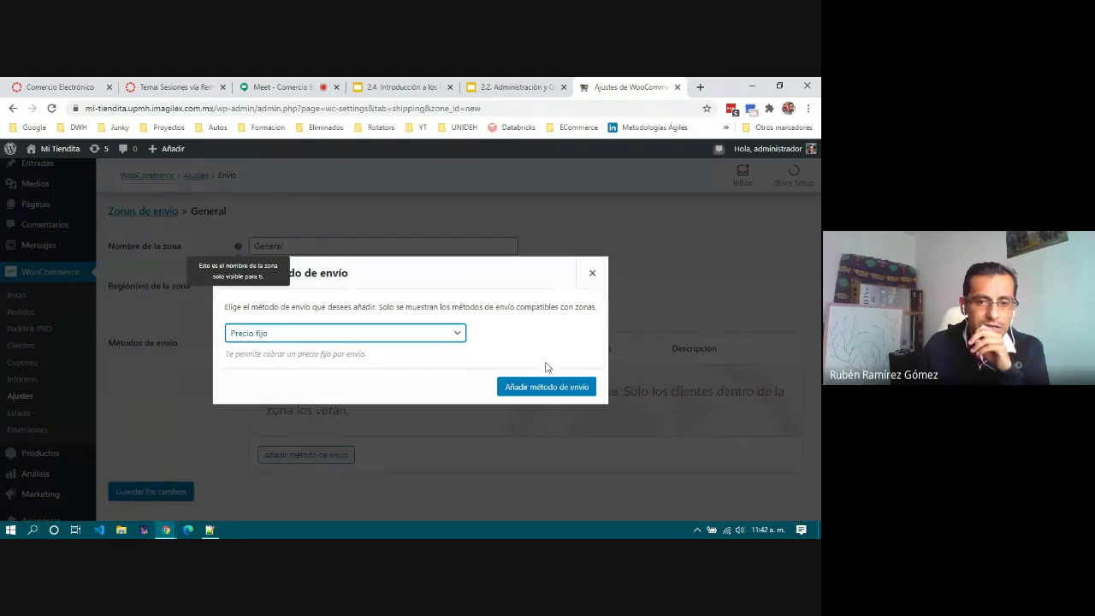
{"action": "left_click", "coordinate": [541, 391]}
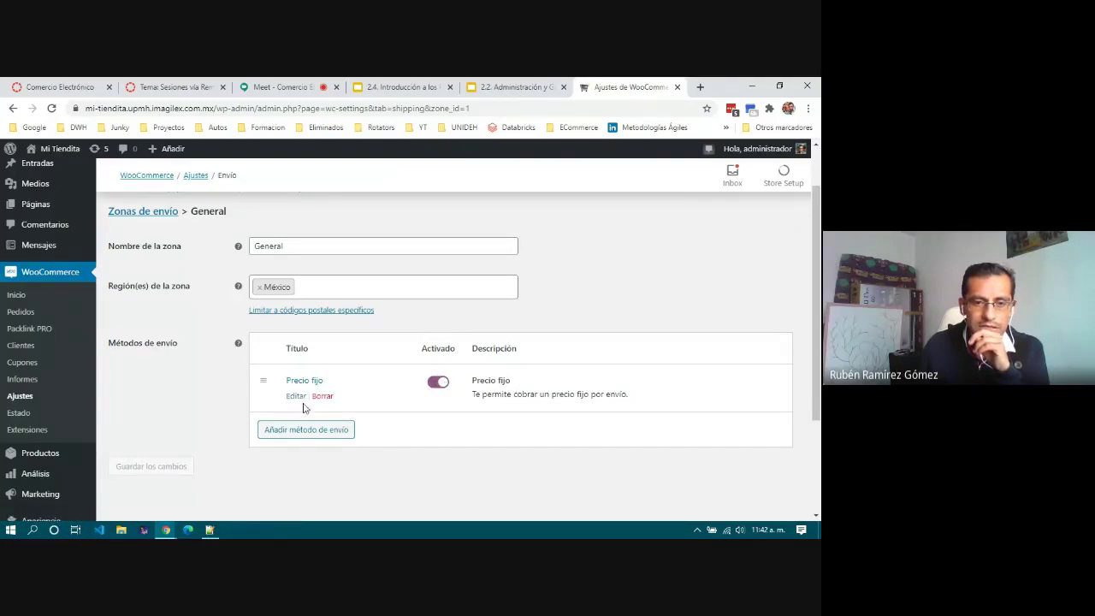
Step: Set the Precio fijo cost to 300 with Imponible tax status and save
{"action": "left_click", "coordinate": [296, 396]}
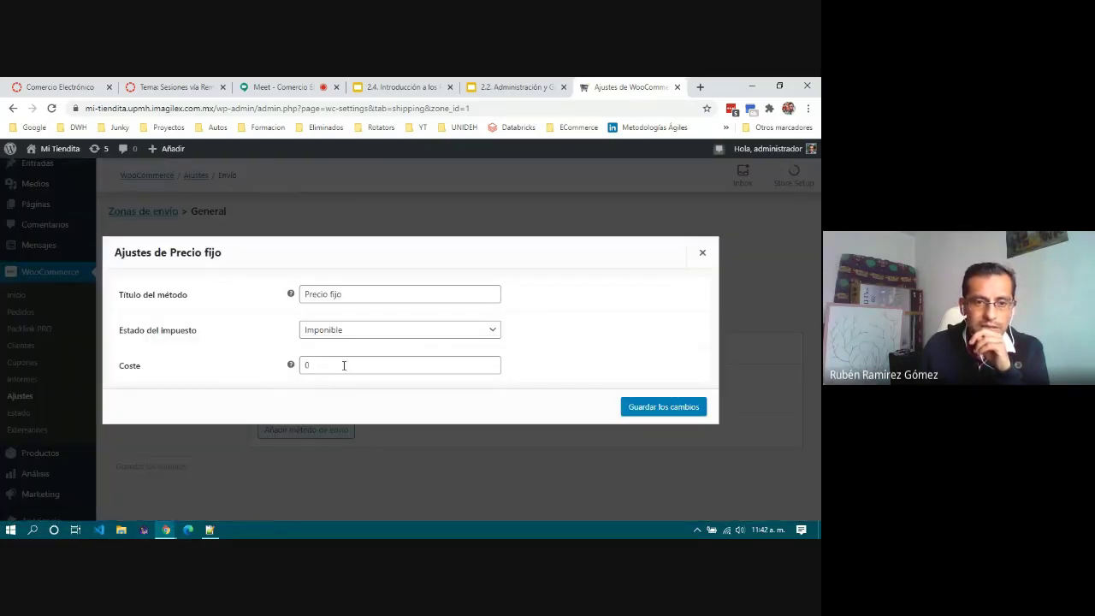
{"action": "double_click", "coordinate": [310, 365]}
{"action": "mouse_move", "coordinate": [290, 367]}
{"action": "type", "text": "300"}
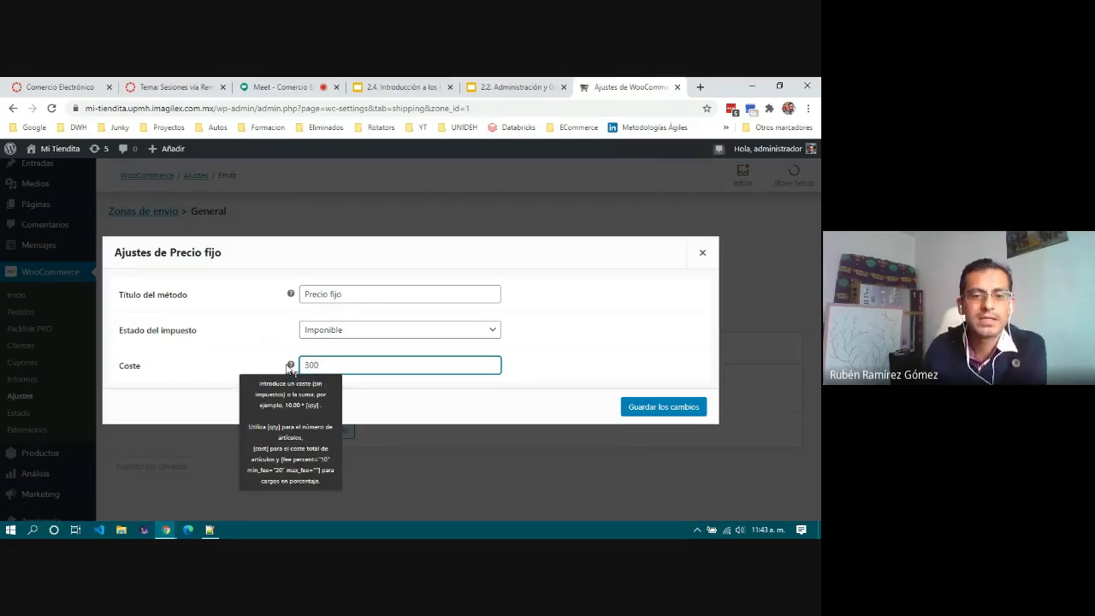
{"action": "left_click", "coordinate": [618, 331]}
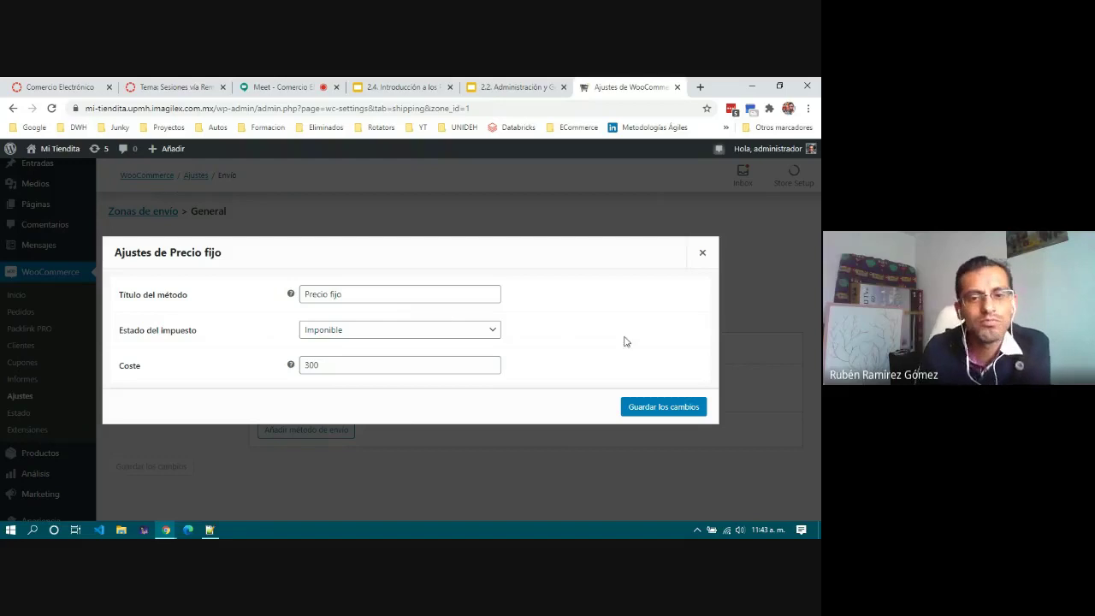
{"action": "left_click", "coordinate": [417, 334]}
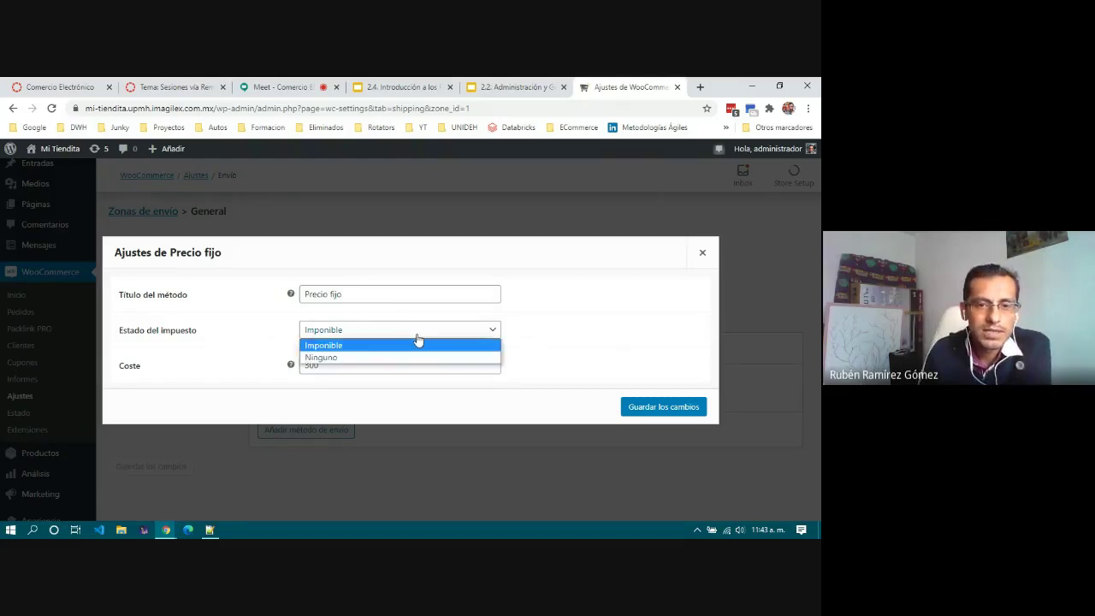
{"action": "left_click", "coordinate": [416, 345]}
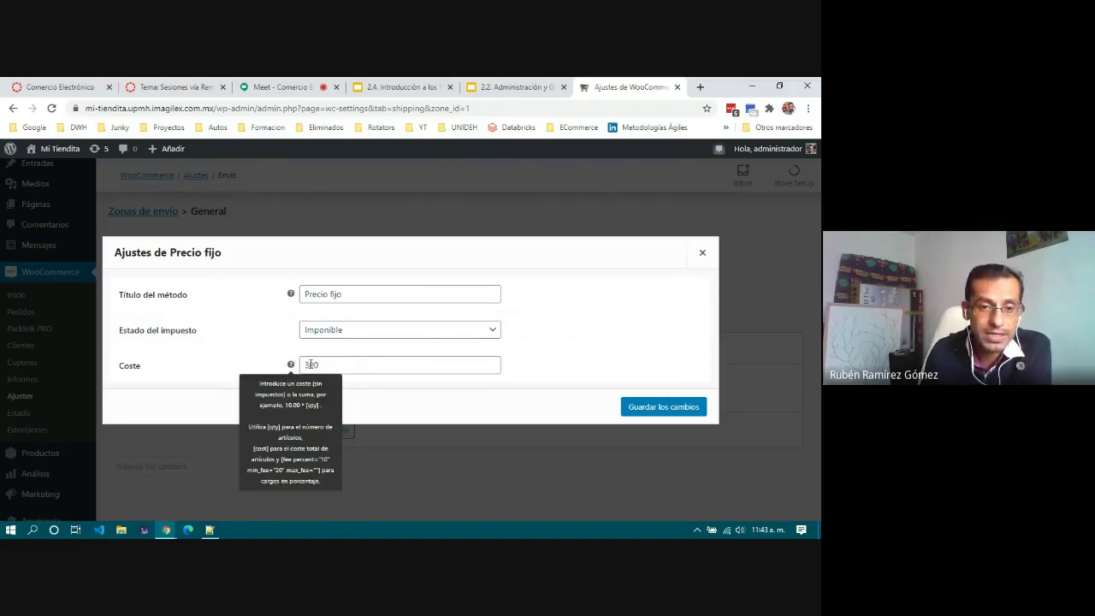
{"action": "left_click_drag", "start_coordinate": [316, 365], "coordinate": [301, 366]}
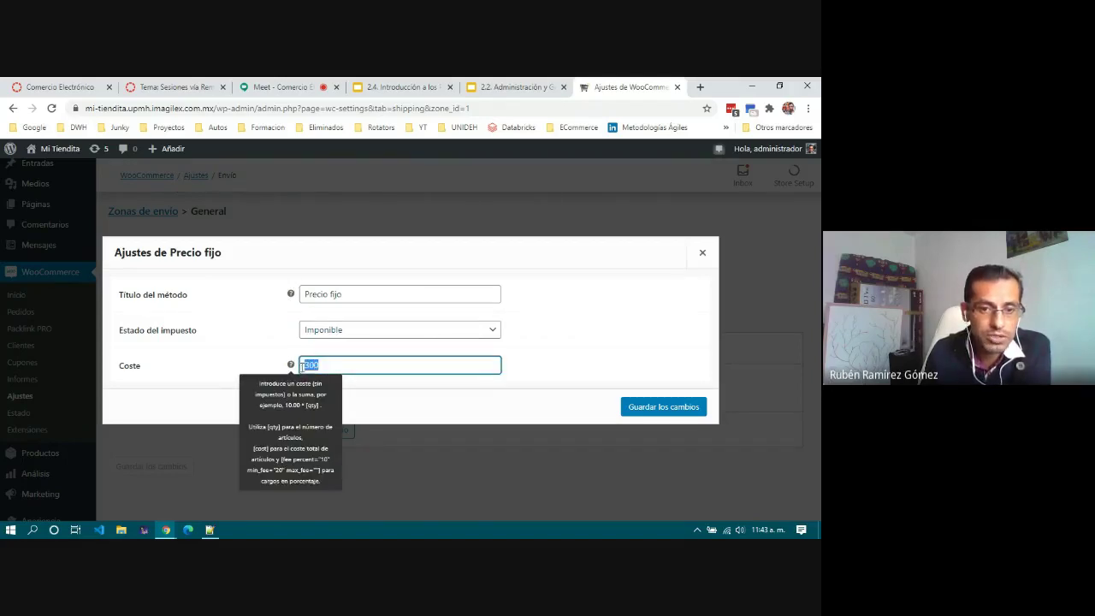
{"action": "left_click", "coordinate": [538, 366]}
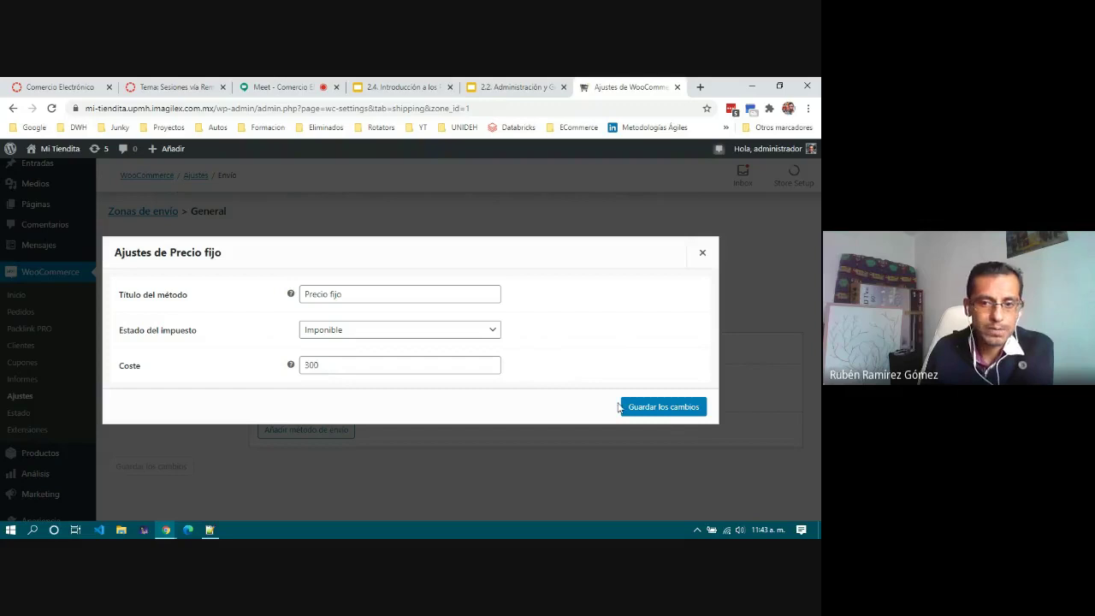
{"action": "left_click", "coordinate": [656, 409]}
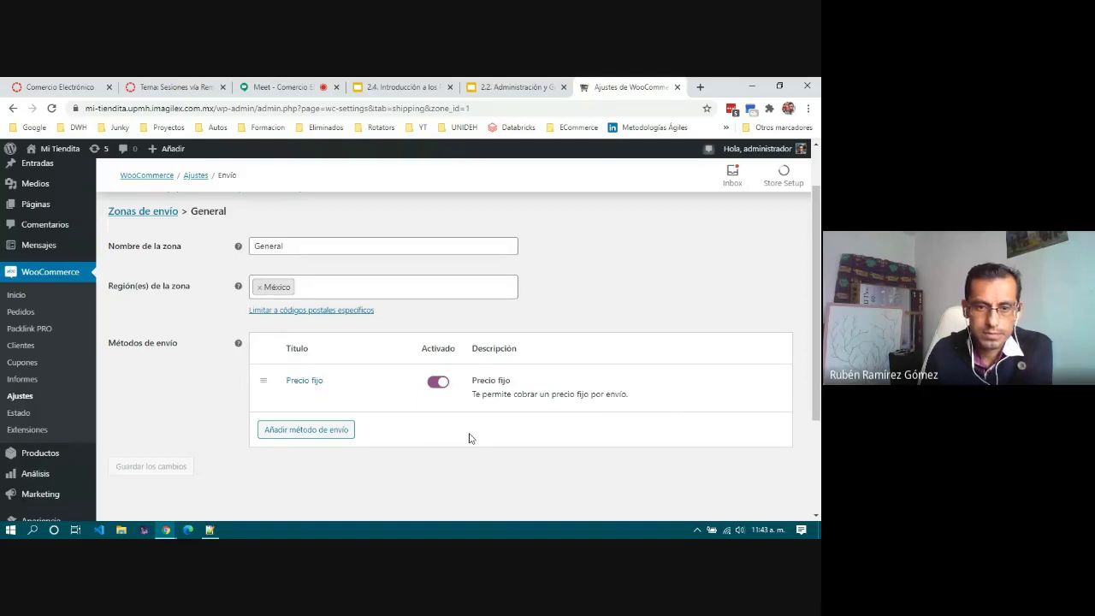
Step: Leave the shipping zone page for the payment methods and enable Transferencia bancaria directa
{"action": "scroll", "coordinate": [469, 438], "scroll_direction": "down", "scroll_amount": 2}
{"action": "scroll", "coordinate": [469, 438], "scroll_direction": "up", "scroll_amount": 3}
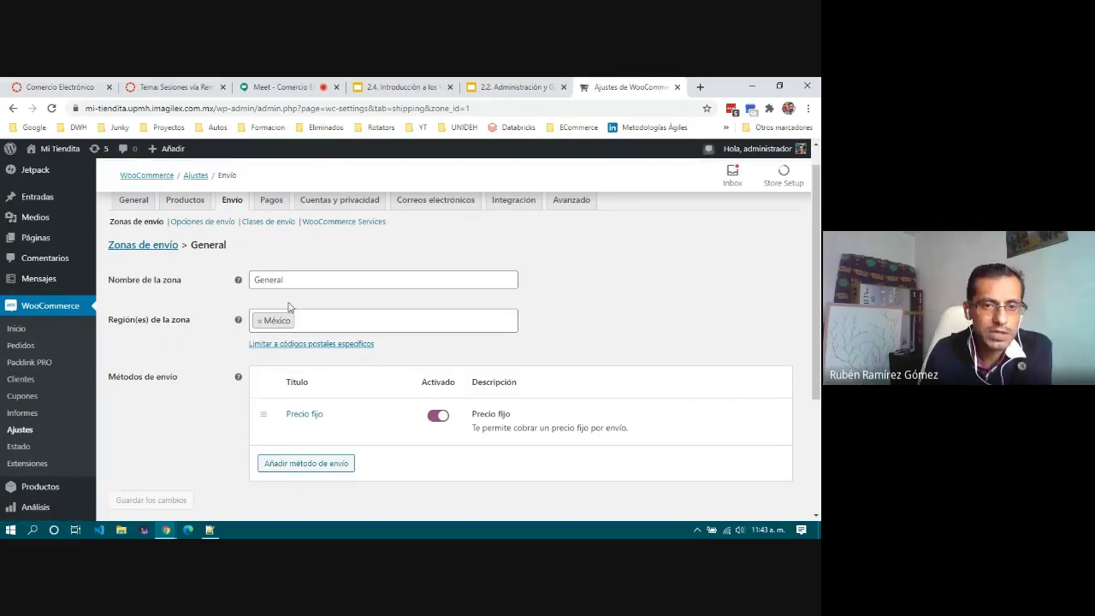
{"action": "left_click", "coordinate": [274, 204]}
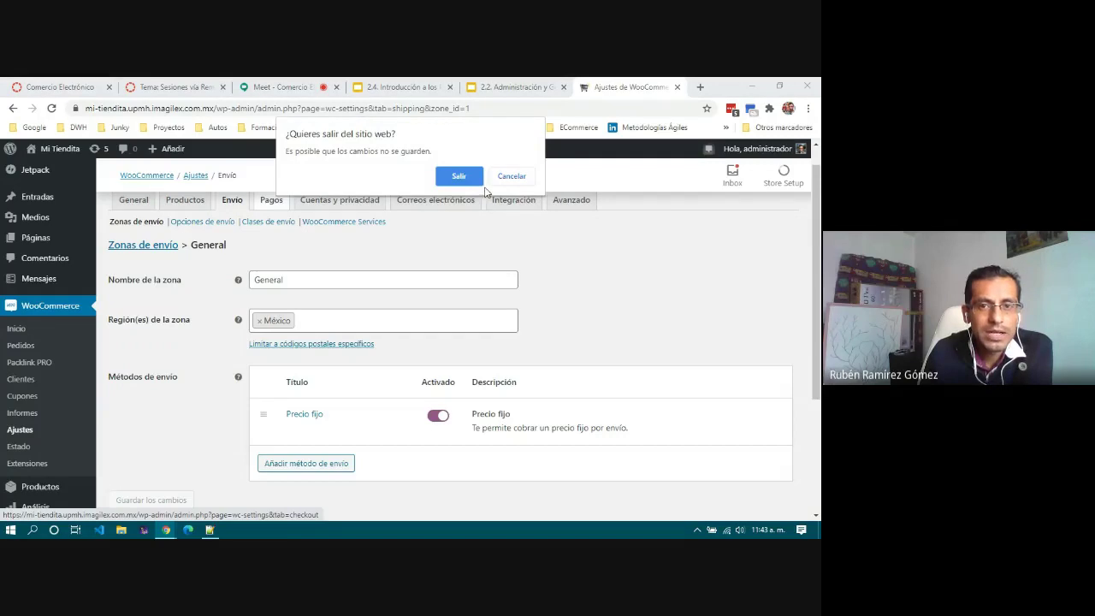
{"action": "left_click", "coordinate": [469, 178]}
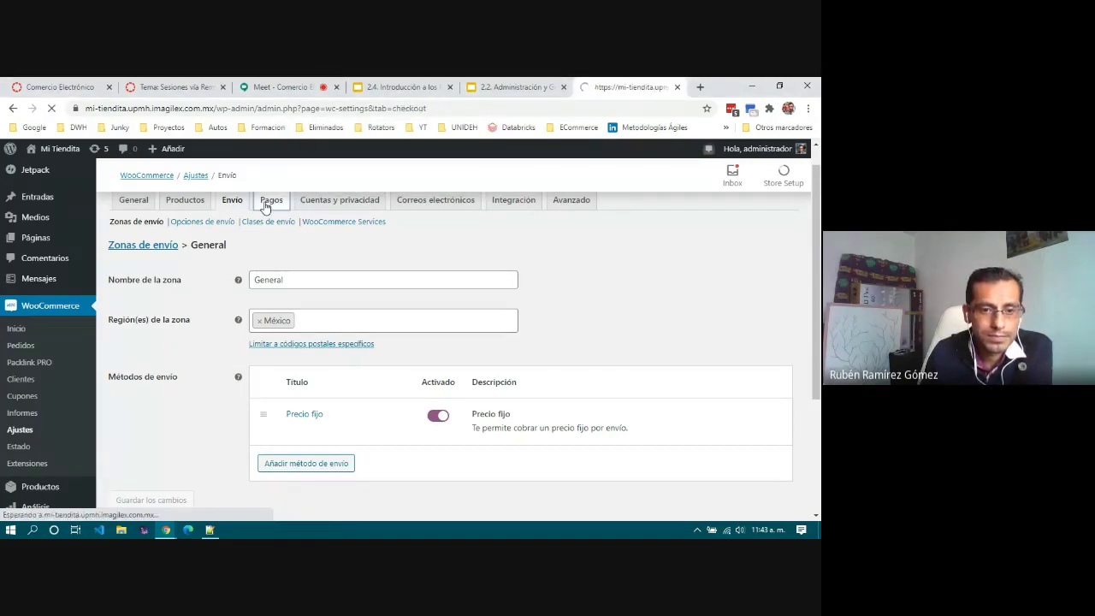
{"action": "scroll", "coordinate": [207, 340], "scroll_direction": "down", "scroll_amount": 2}
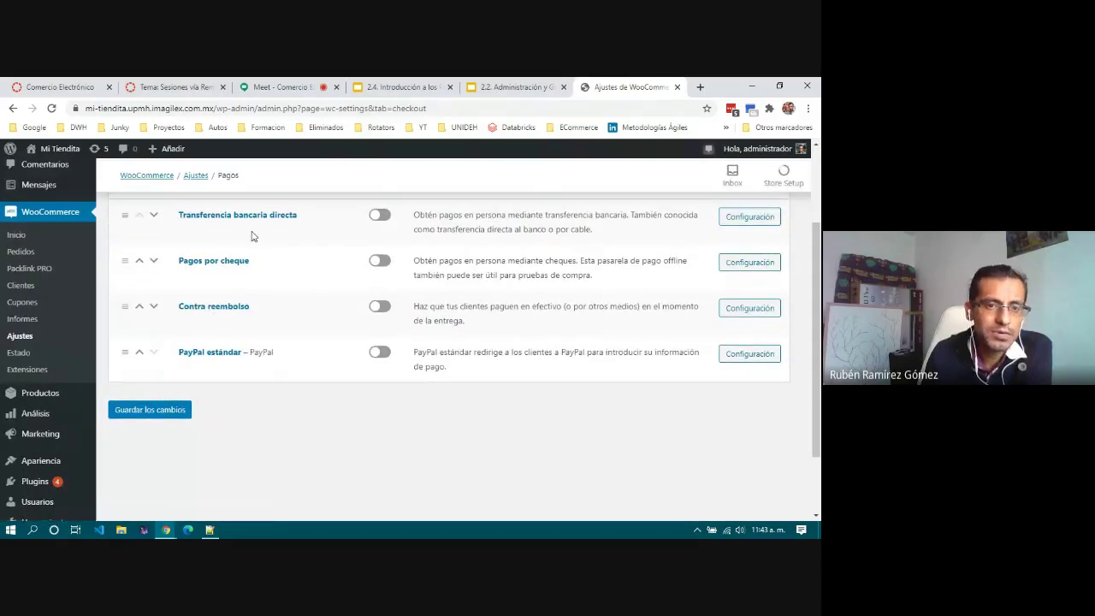
{"action": "scroll", "coordinate": [286, 357], "scroll_direction": "up", "scroll_amount": 2}
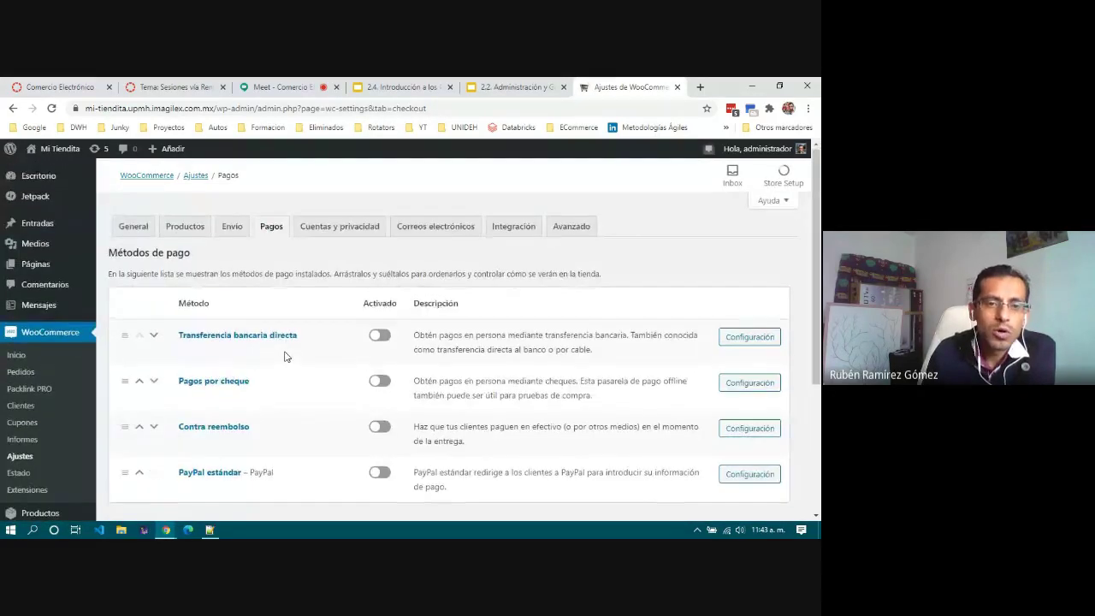
{"action": "scroll", "coordinate": [287, 357], "scroll_direction": "down", "scroll_amount": 1}
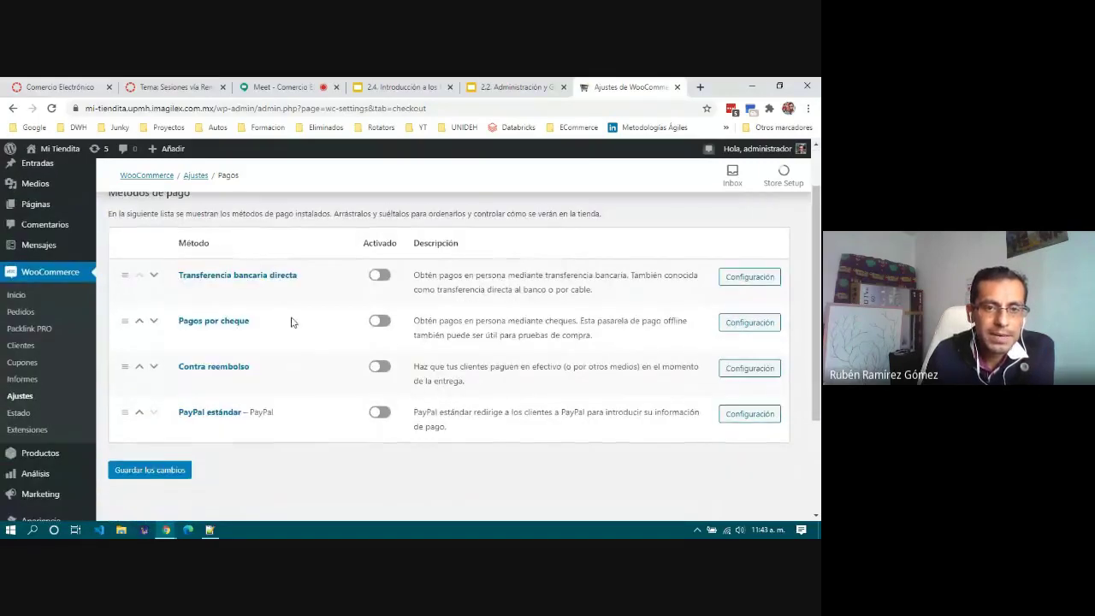
{"action": "left_click", "coordinate": [382, 278]}
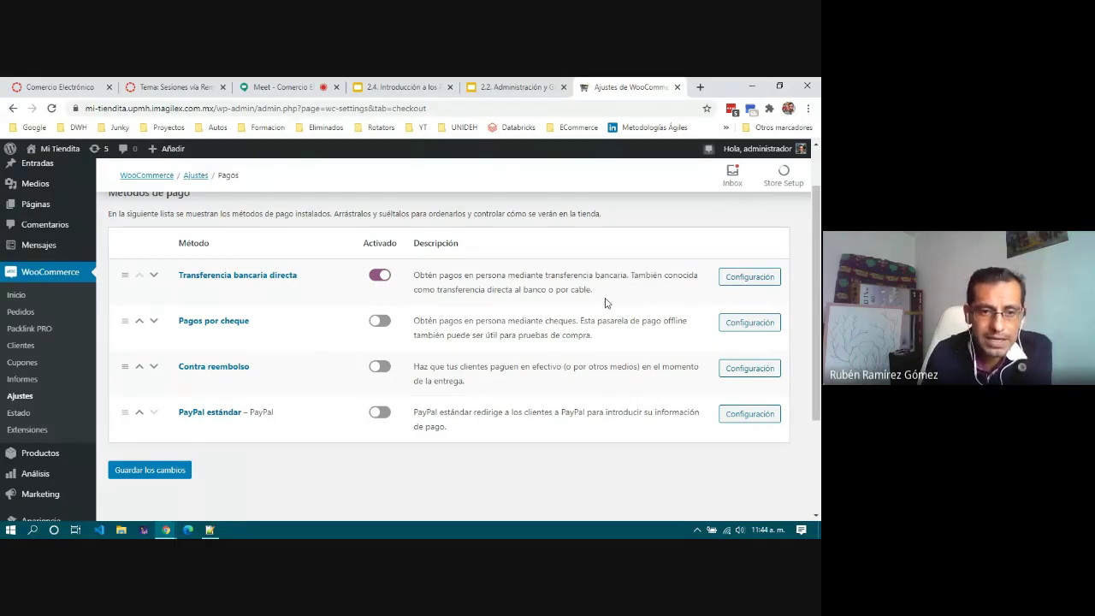
Step: Write Instrucciones asking customers to send the receipt to the payments e-mail, correcting 'transferencia'
{"action": "left_click", "coordinate": [730, 284]}
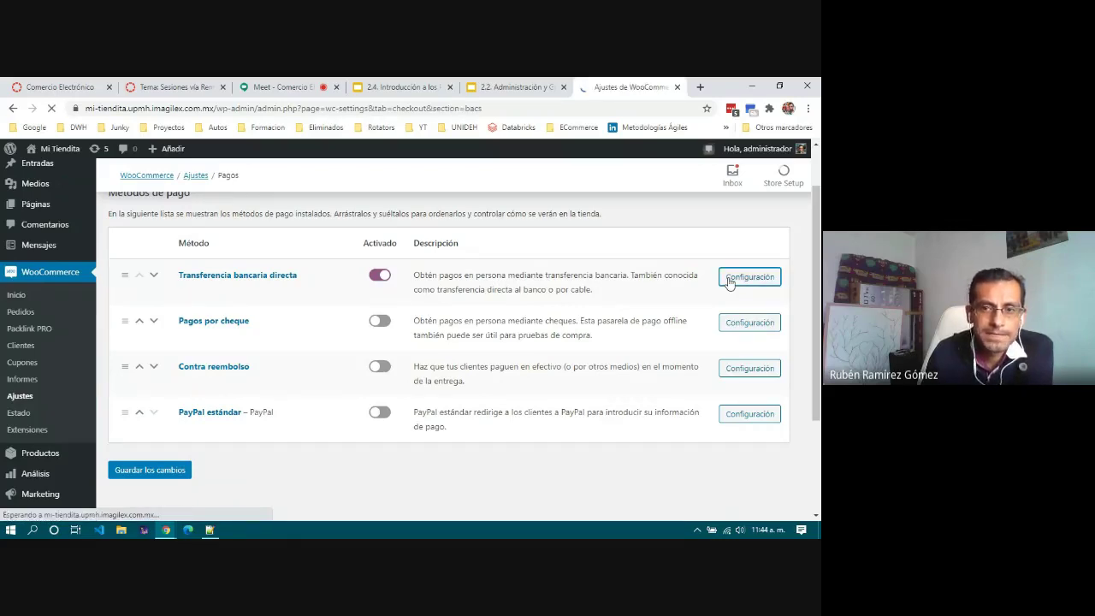
{"action": "scroll", "coordinate": [463, 308], "scroll_direction": "down", "scroll_amount": 2}
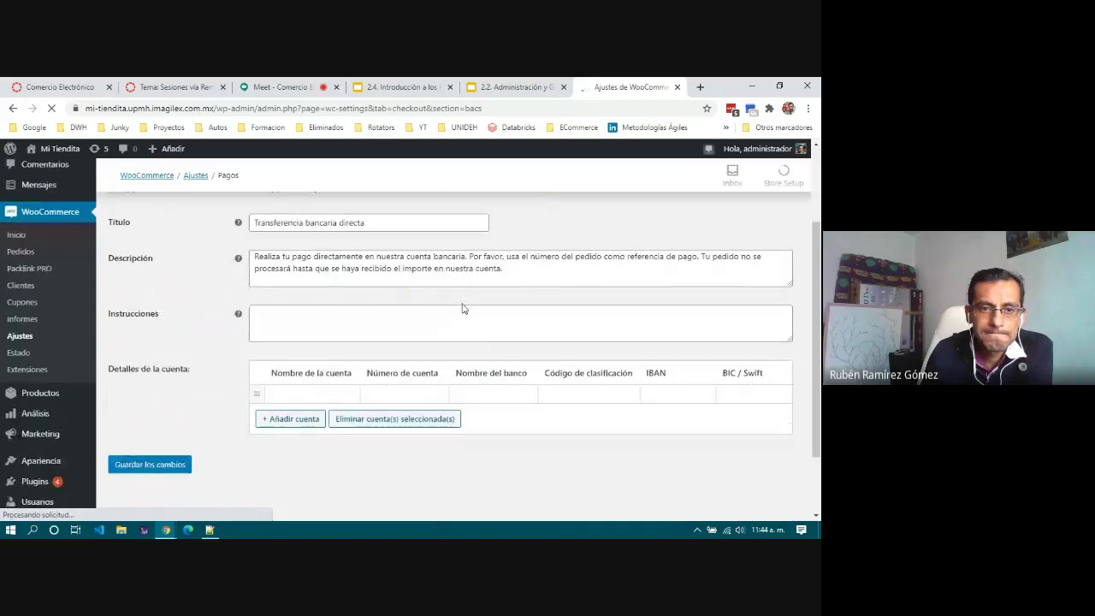
{"action": "left_click_drag", "start_coordinate": [254, 256], "coordinate": [530, 266]}
{"action": "left_click", "coordinate": [479, 268]}
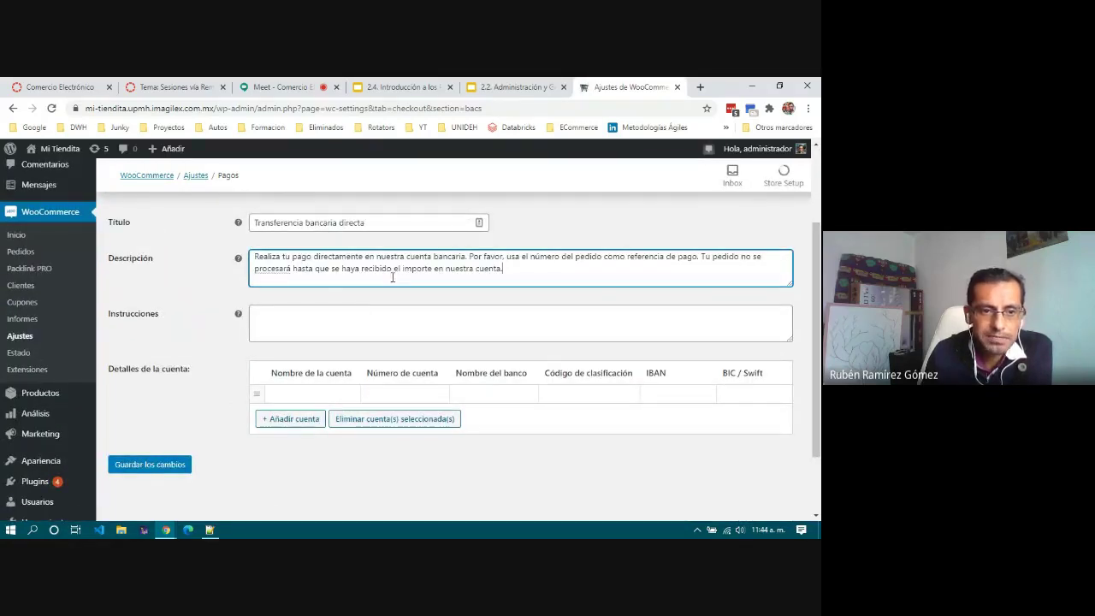
{"action": "left_click", "coordinate": [337, 321]}
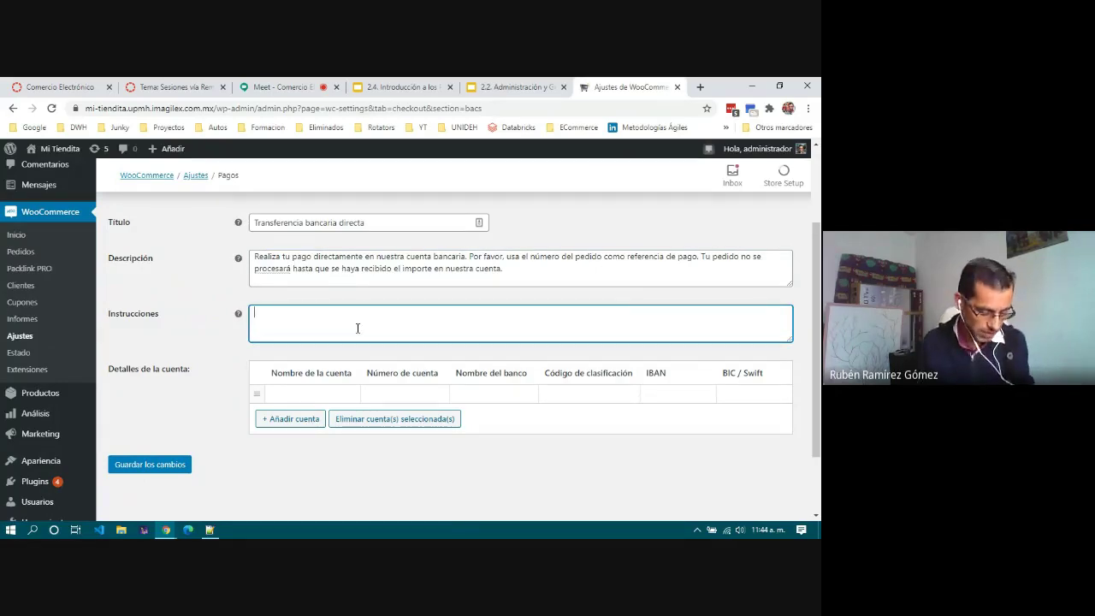
{"action": "type", "text": "na ve"}
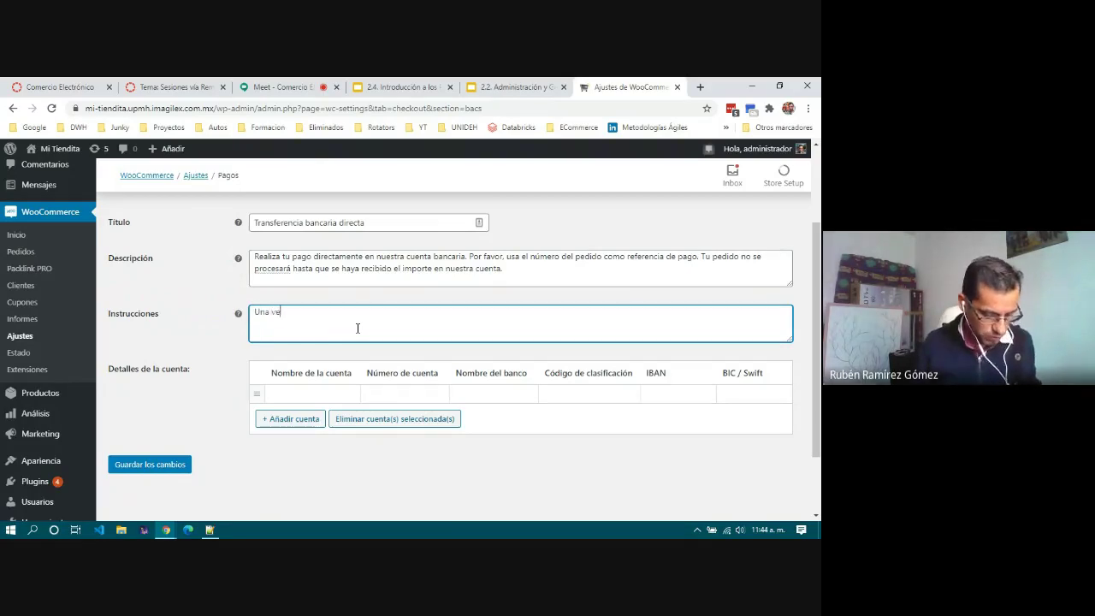
{"action": "type", "text": "z realizada la"}
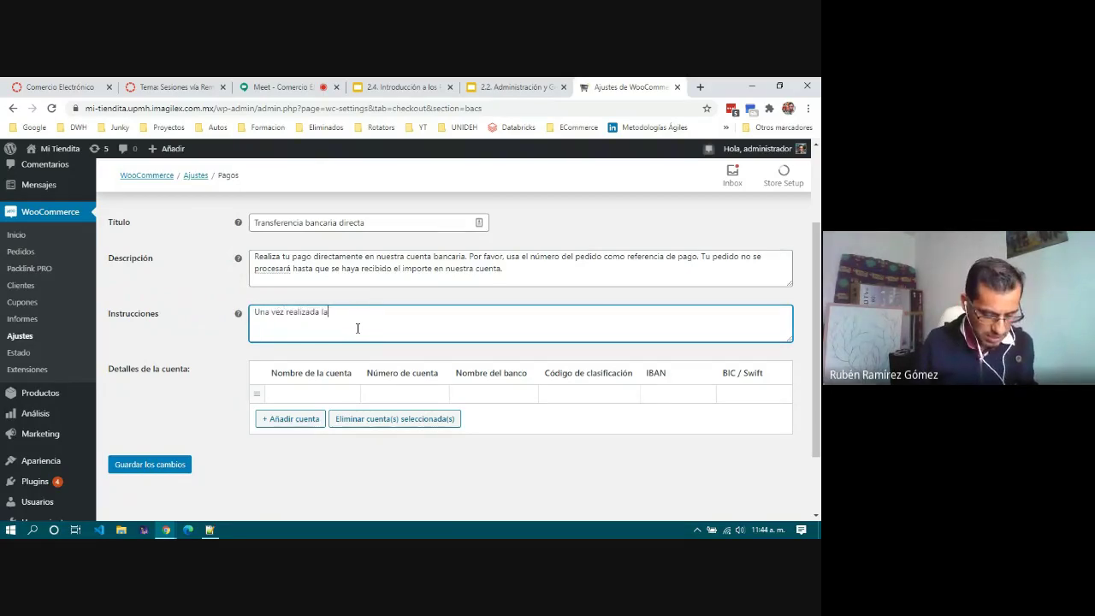
{"action": "type", "text": " tranferencias"}
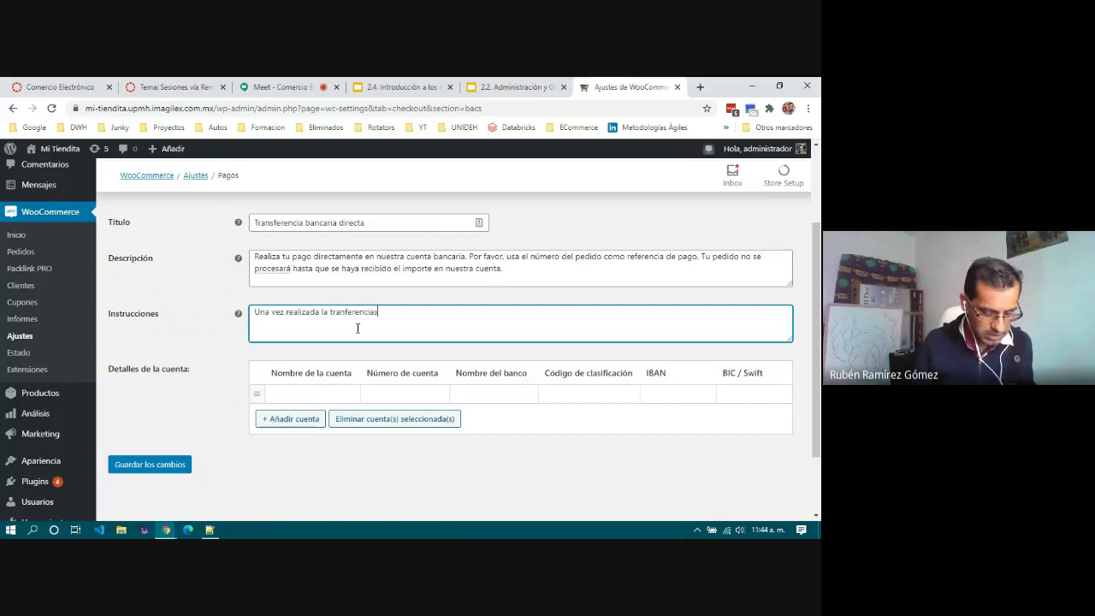
{"action": "key", "text": "BackSpace"}
{"action": "type", "text": "debes "}
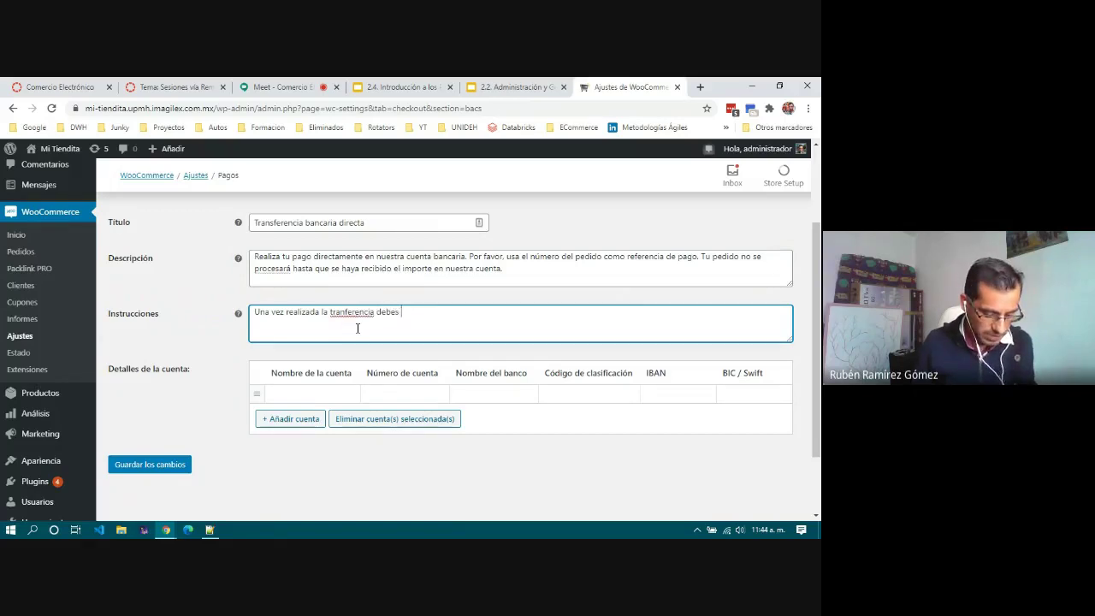
{"action": "type", "text": "enviar el compro"}
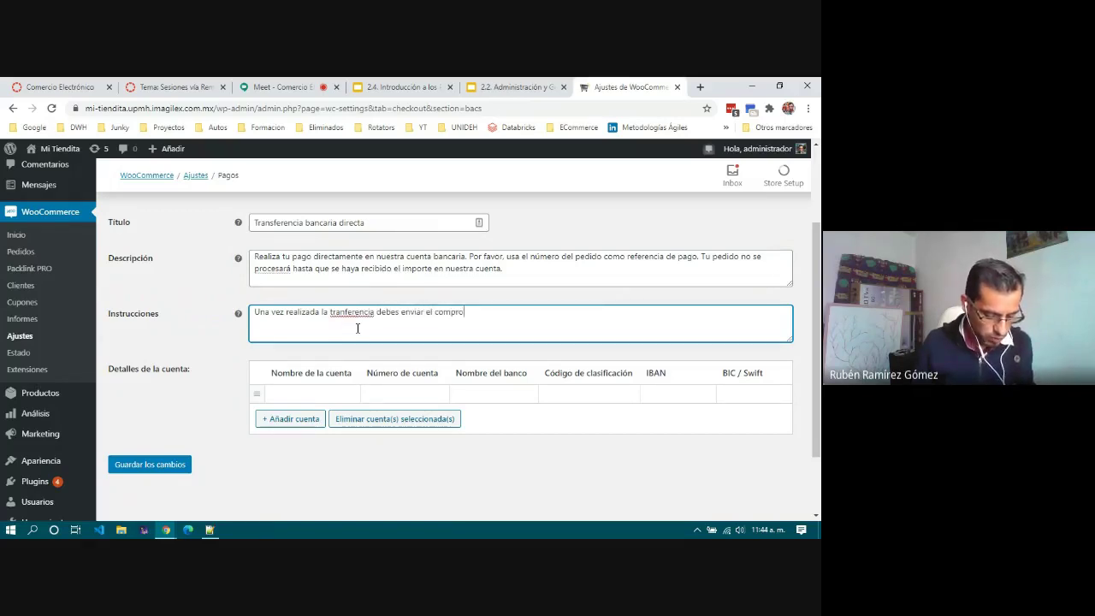
{"action": "type", "text": "bante a"}
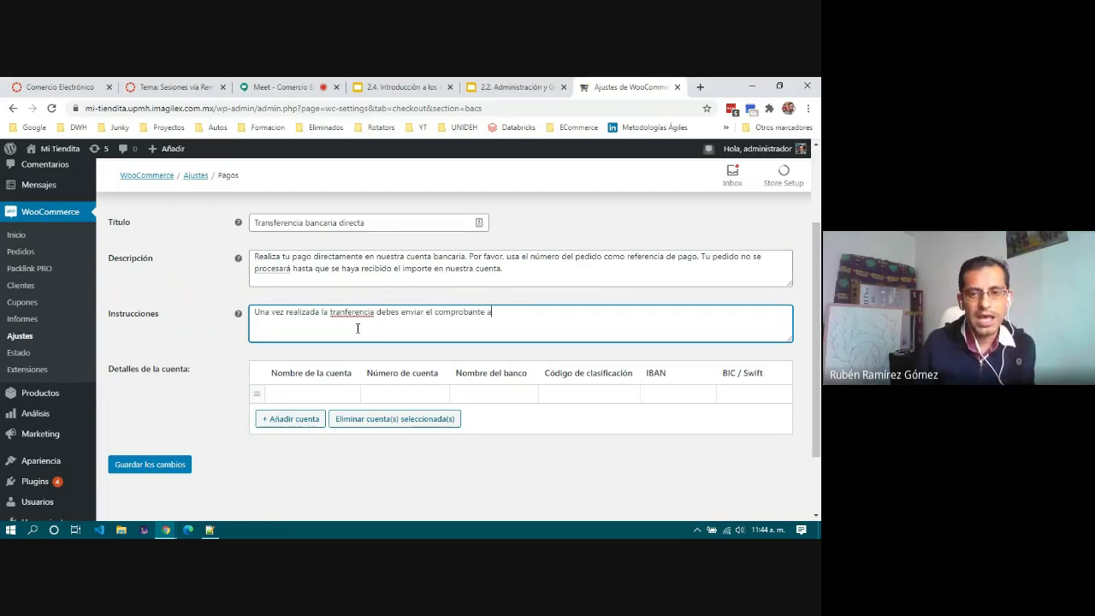
{"action": "type", "text": " la cuenta de correo ruben"}
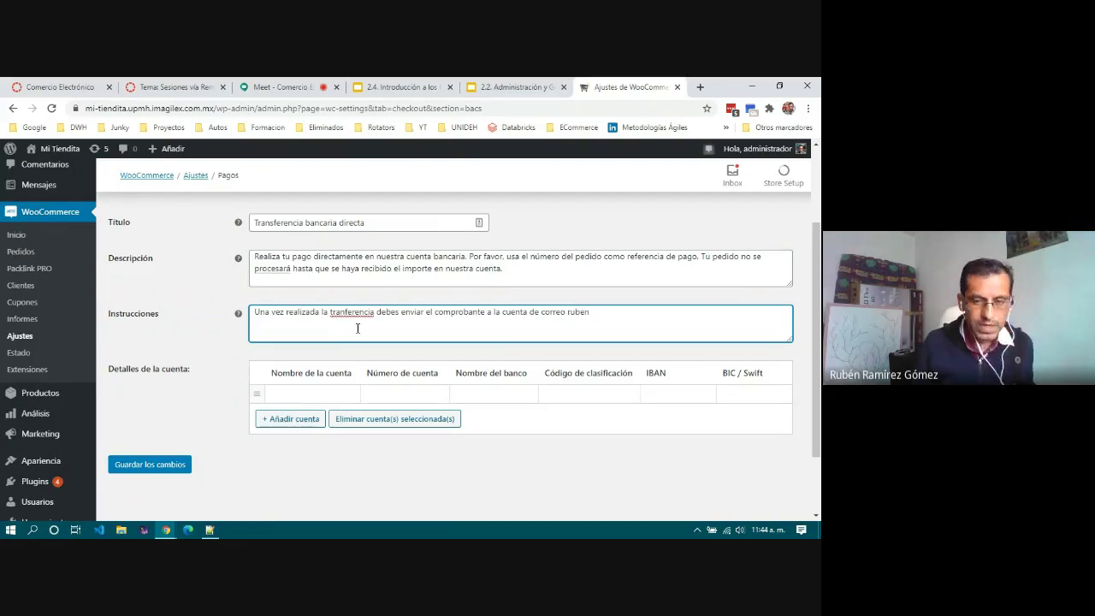
{"action": "key", "text": "BackSpace"}
{"action": "key", "text": "BackSpace"}
{"action": "key", "text": "BackSpace"}
{"action": "key", "text": "BackSpace"}
{"action": "key", "text": "BackSpace"}
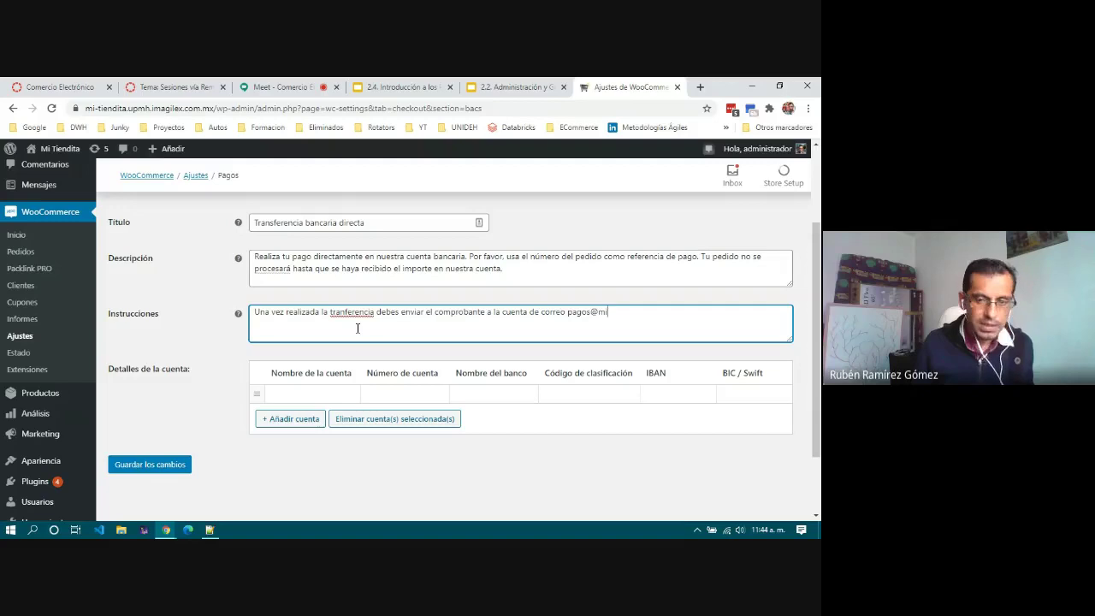
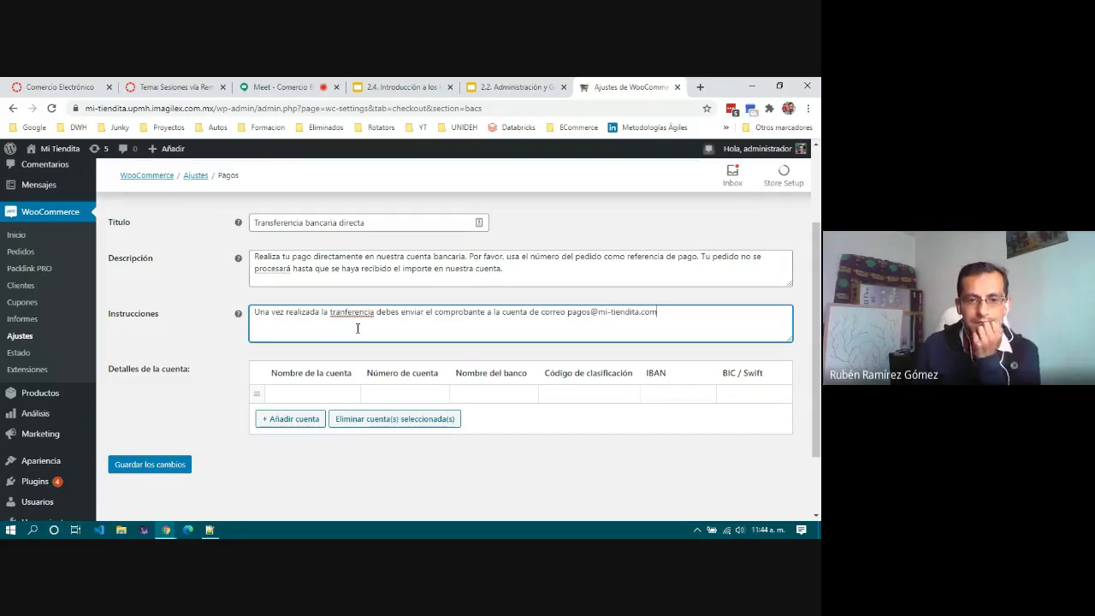
{"action": "right_click", "coordinate": [352, 312]}
{"action": "left_click", "coordinate": [380, 322]}
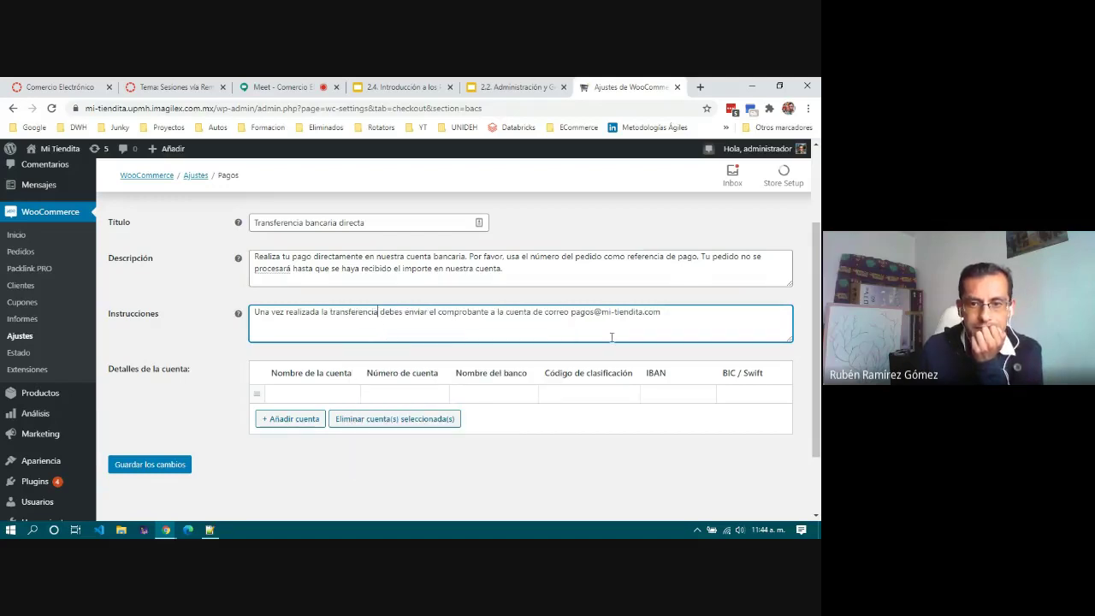
Step: Leave all Detalles de la cuenta cells blank and save the bank-transfer settings with Guardar los cambios
{"action": "left_click", "coordinate": [300, 397]}
{"action": "left_click", "coordinate": [367, 394]}
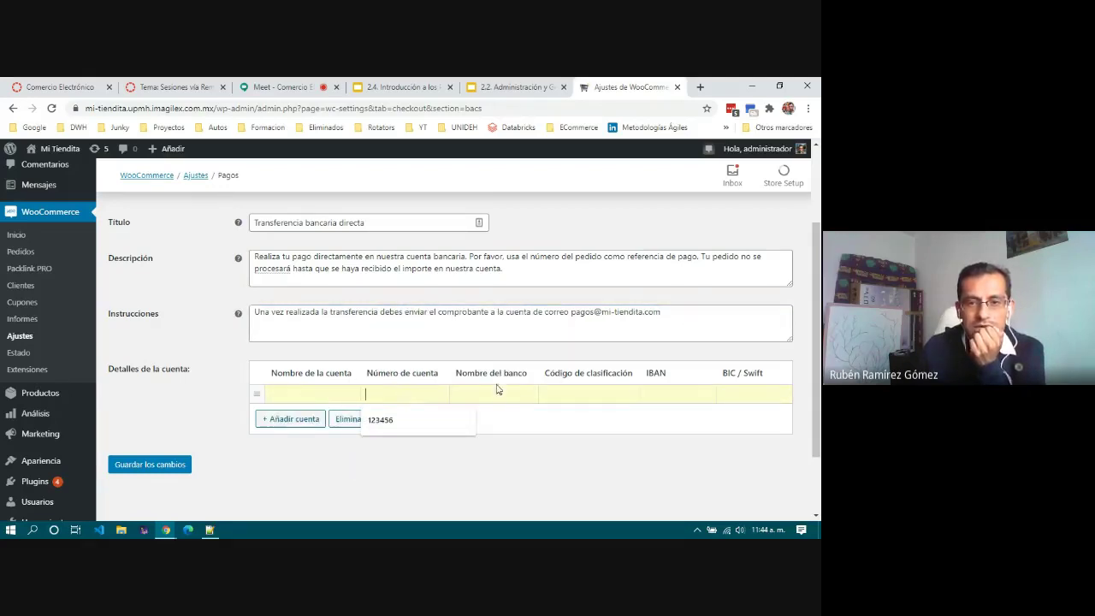
{"action": "left_click", "coordinate": [594, 394]}
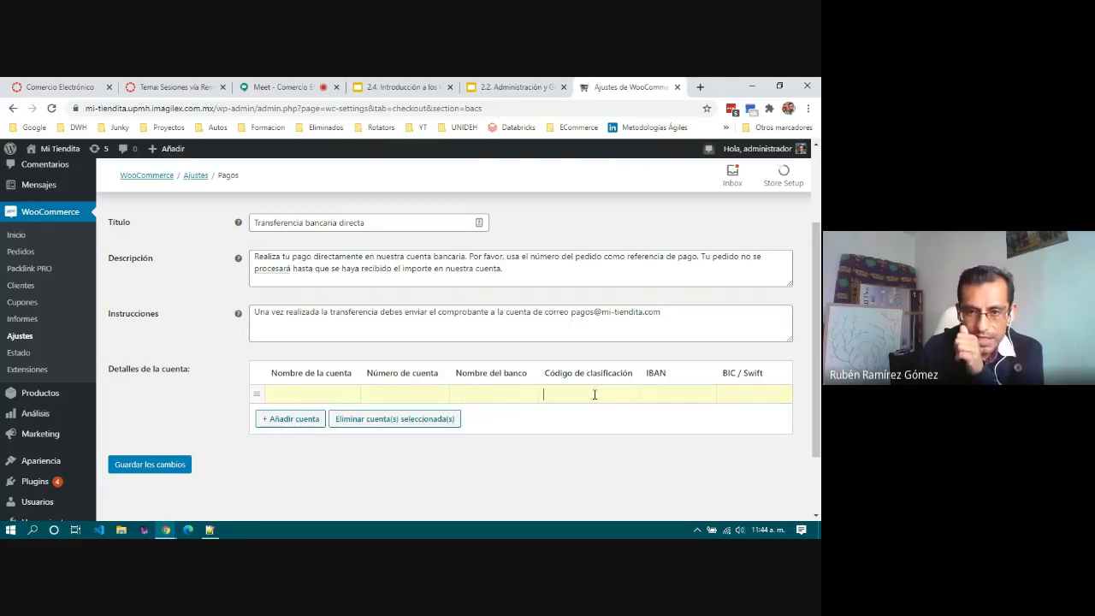
{"action": "left_click", "coordinate": [750, 393]}
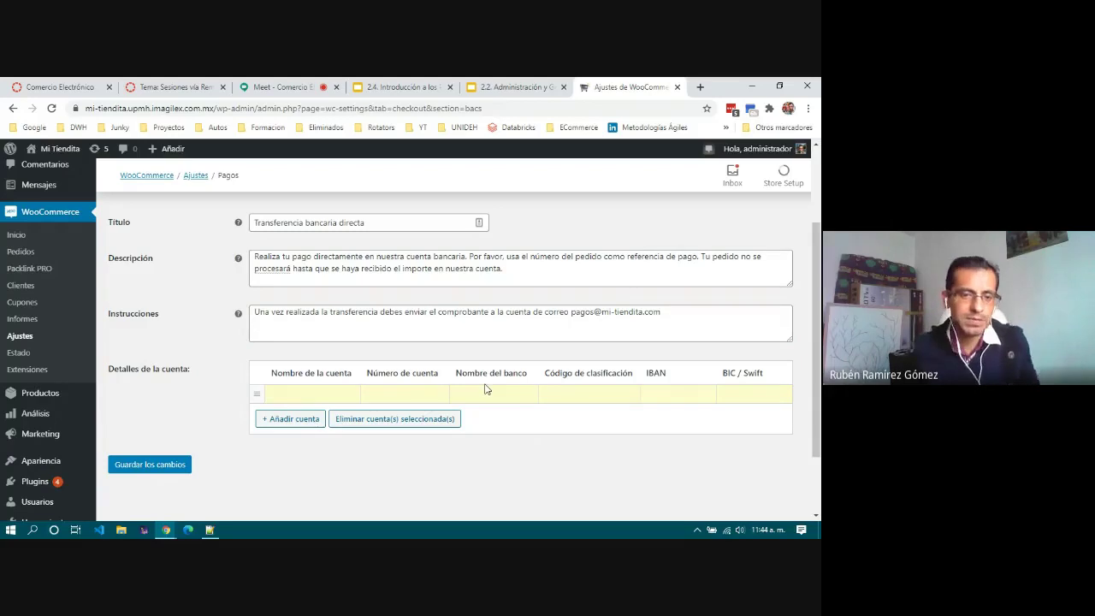
{"action": "left_click", "coordinate": [347, 391]}
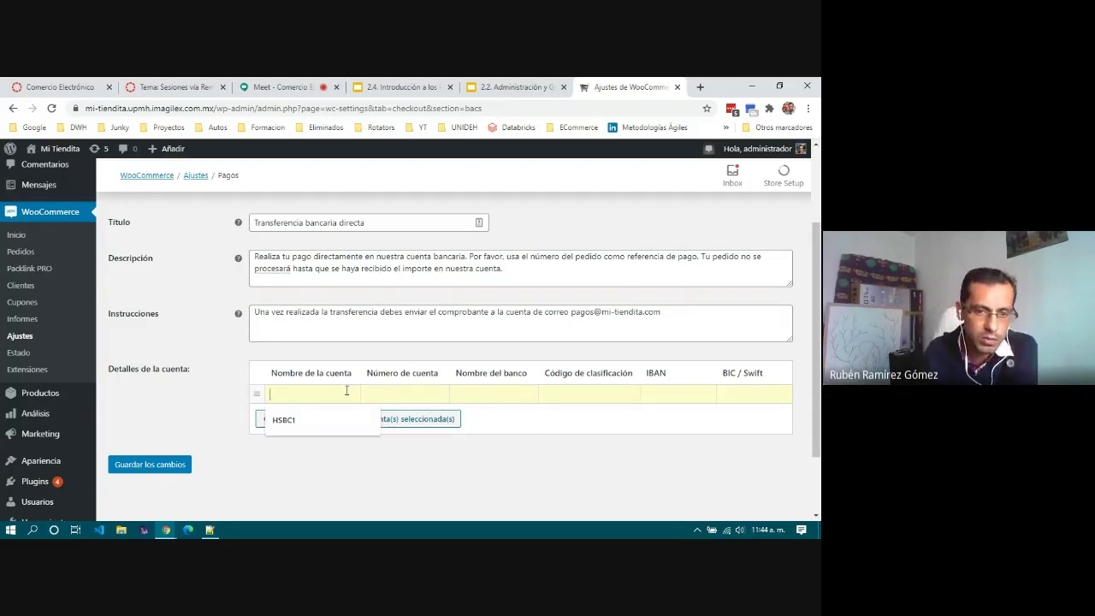
{"action": "left_click", "coordinate": [419, 391]}
{"action": "left_click", "coordinate": [491, 391]}
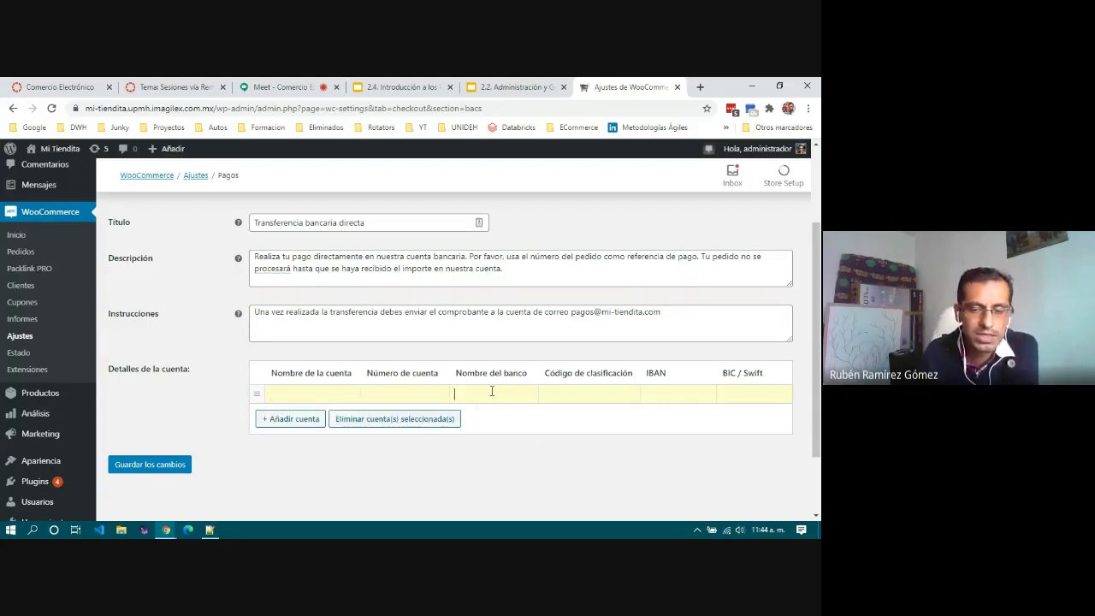
{"action": "left_click", "coordinate": [574, 392]}
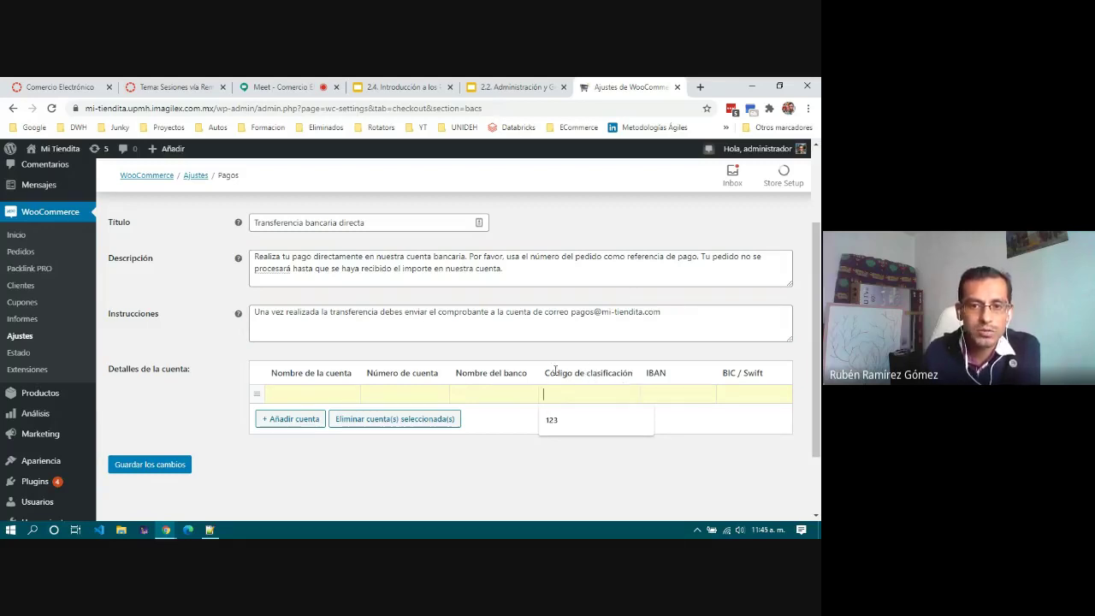
{"action": "left_click_drag", "start_coordinate": [544, 373], "coordinate": [627, 385]}
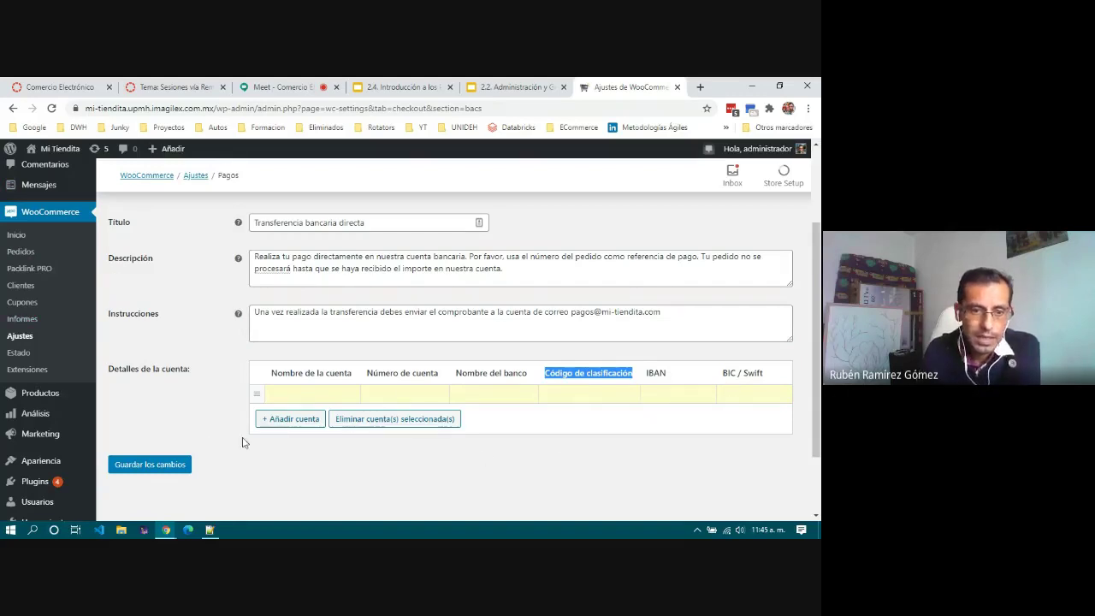
{"action": "left_click", "coordinate": [171, 469]}
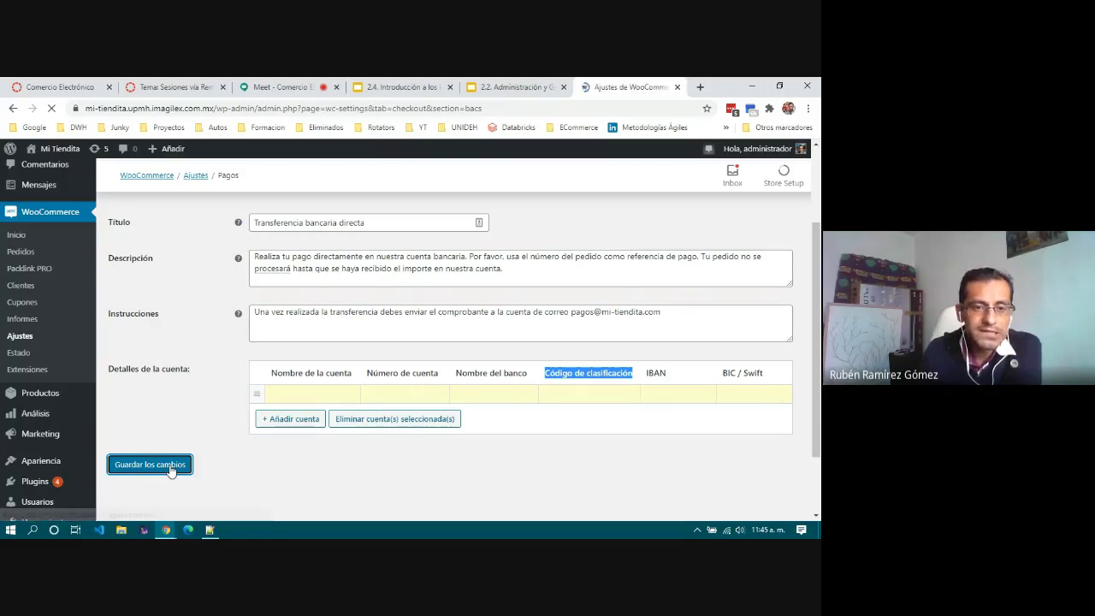
Step: Check the 'Tus ajustes se han guardado' notice and return toward the payment methods list
{"action": "scroll", "coordinate": [384, 398], "scroll_direction": "down", "scroll_amount": 3}
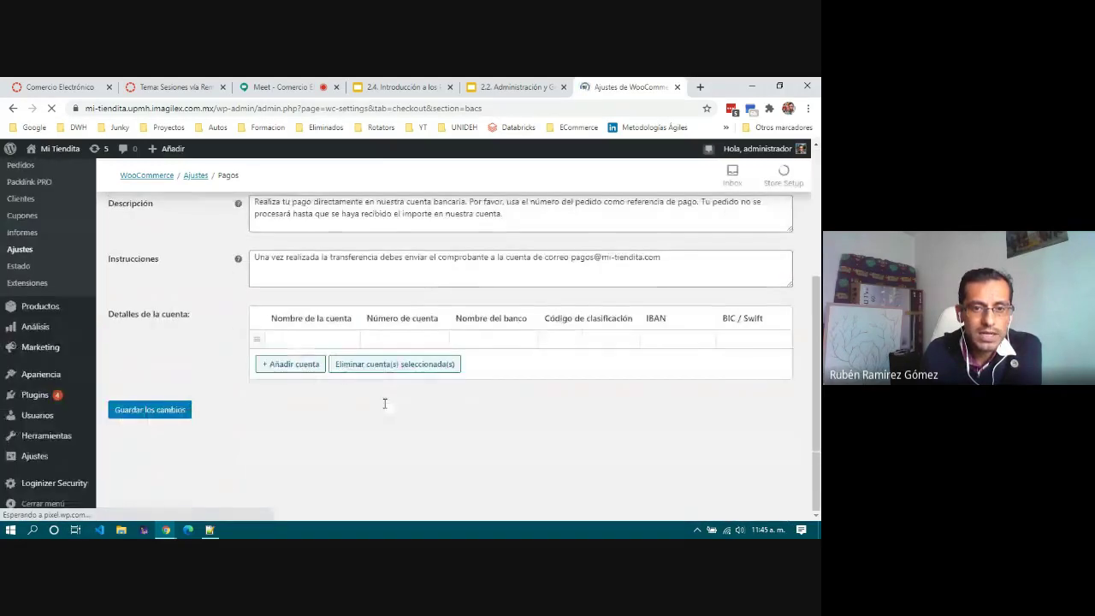
{"action": "scroll", "coordinate": [383, 408], "scroll_direction": "up", "scroll_amount": 3}
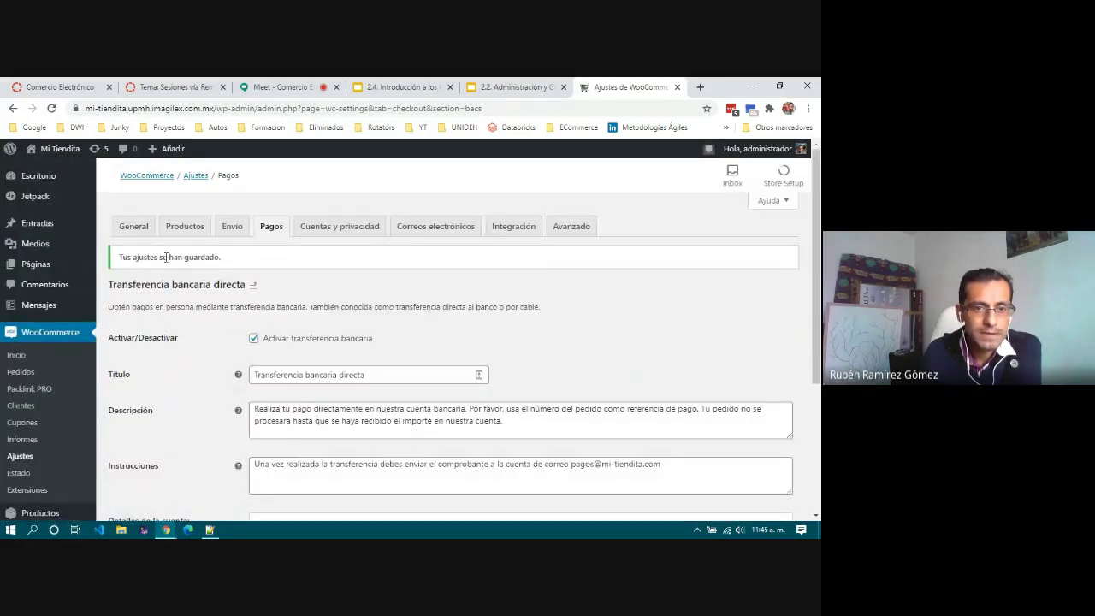
{"action": "left_click", "coordinate": [253, 286]}
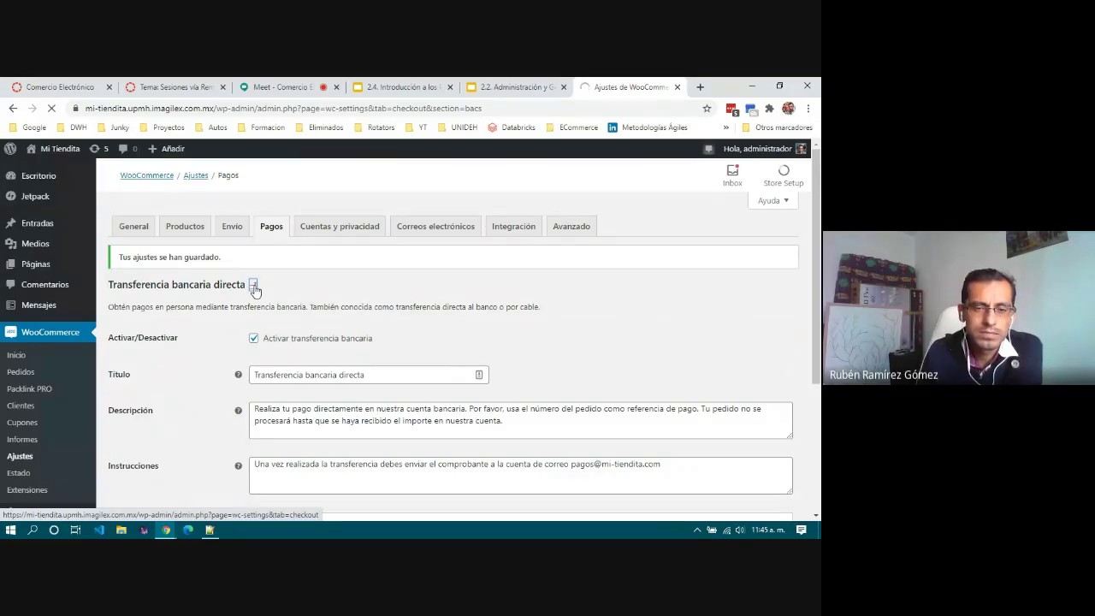
Step: Switch on Contra reembolso and PayPal estándar on the Pagos tab and save the changes
{"action": "left_click", "coordinate": [254, 287]}
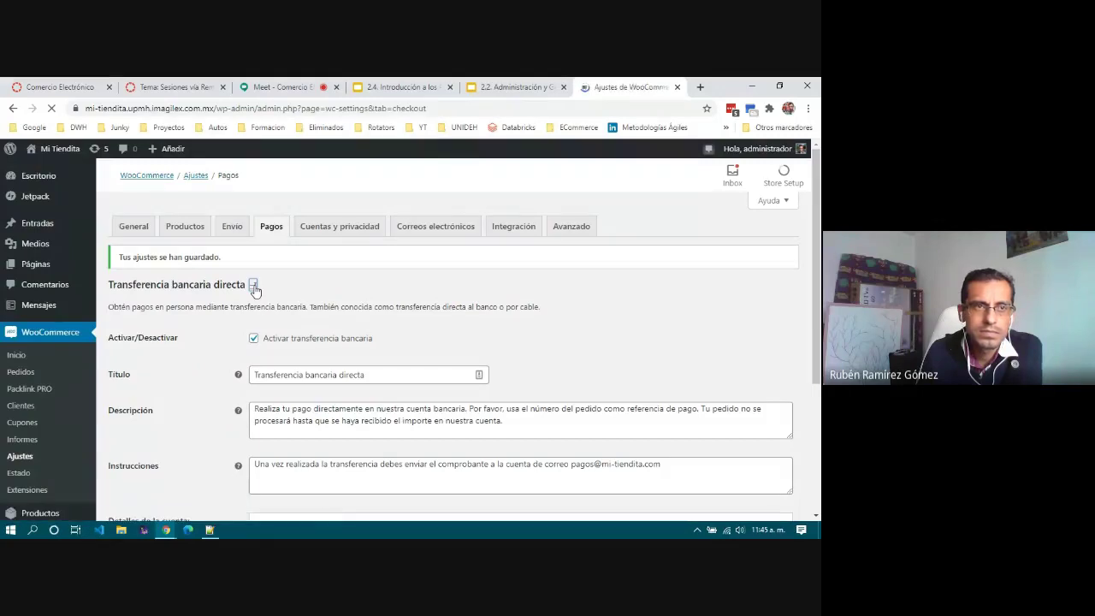
{"action": "scroll", "coordinate": [263, 326], "scroll_direction": "down", "scroll_amount": 1}
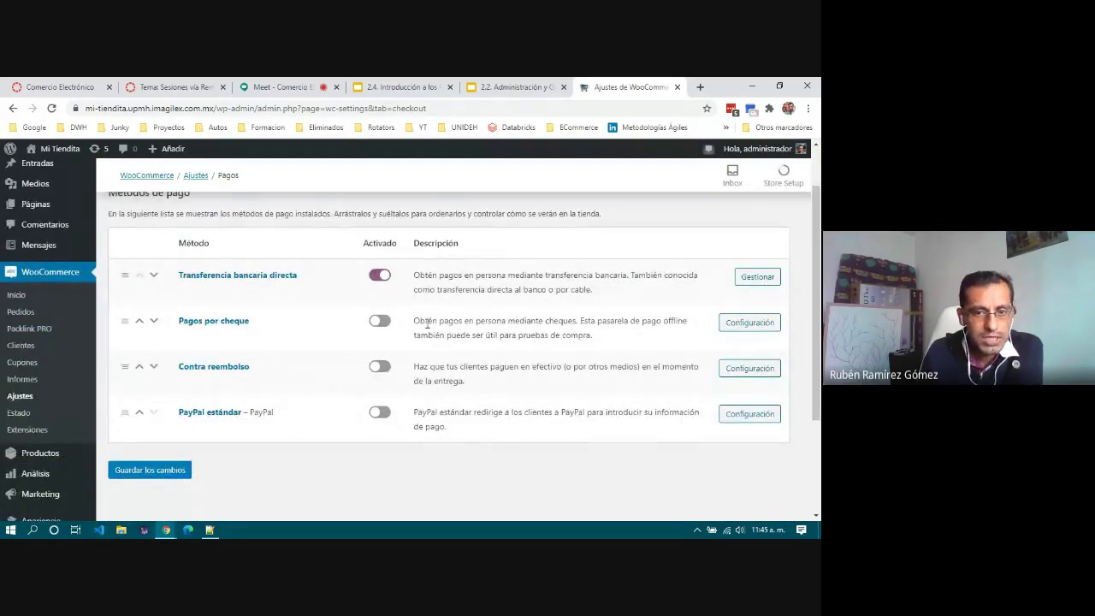
{"action": "left_click", "coordinate": [379, 367]}
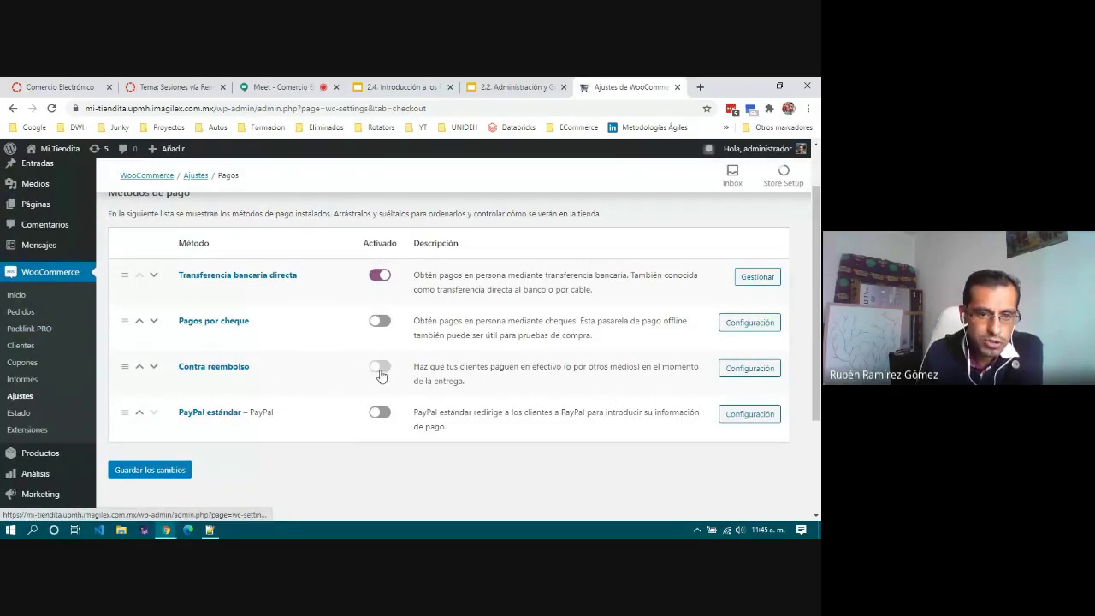
{"action": "left_click", "coordinate": [379, 412]}
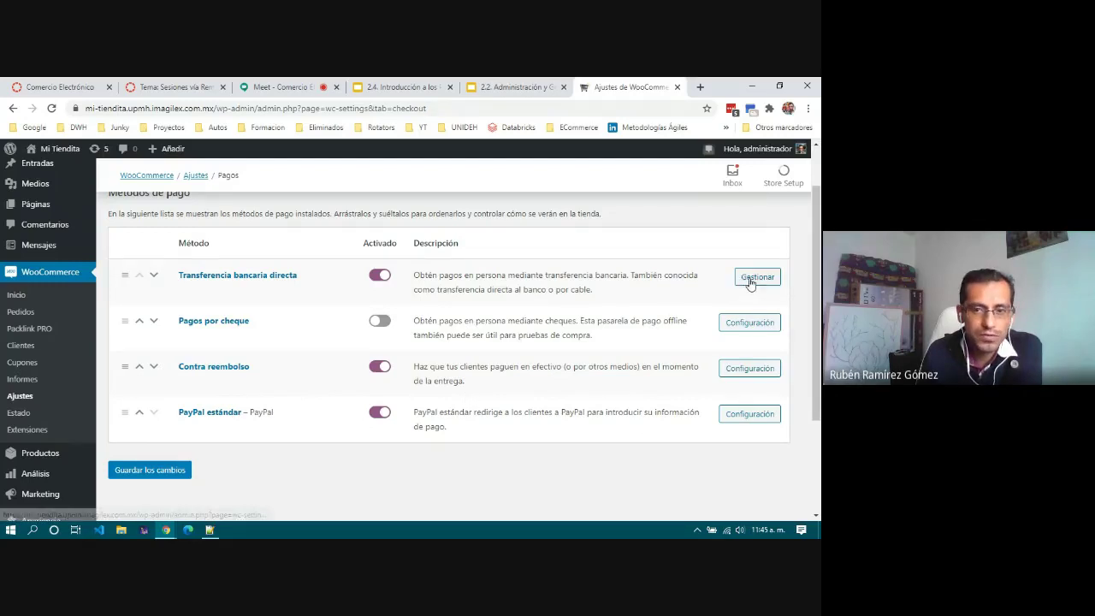
{"action": "left_click", "coordinate": [149, 470]}
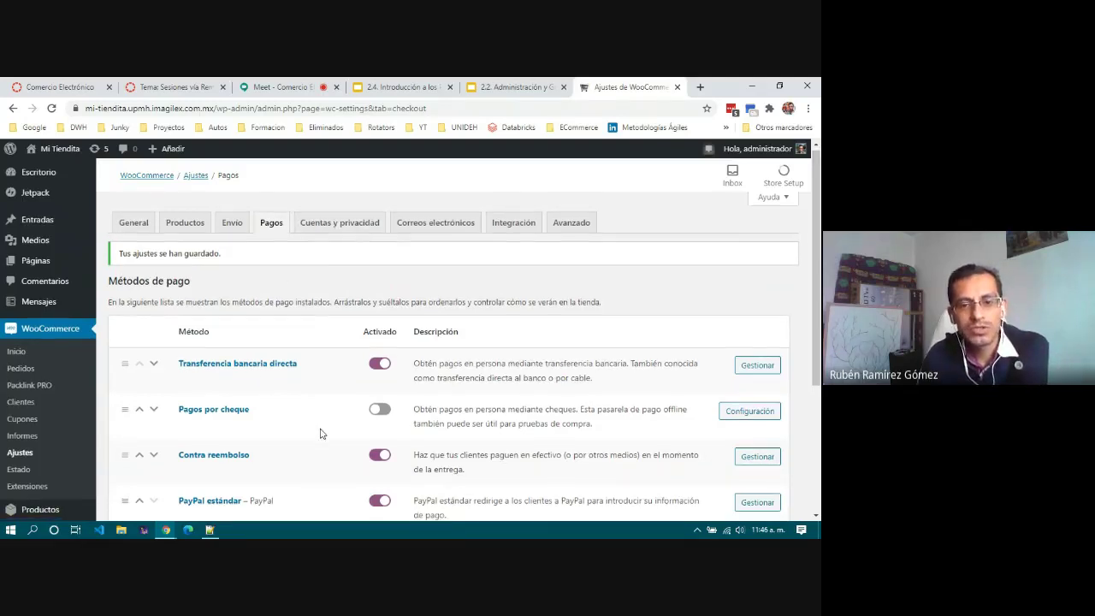
{"action": "scroll", "coordinate": [322, 433], "scroll_direction": "down", "scroll_amount": 3}
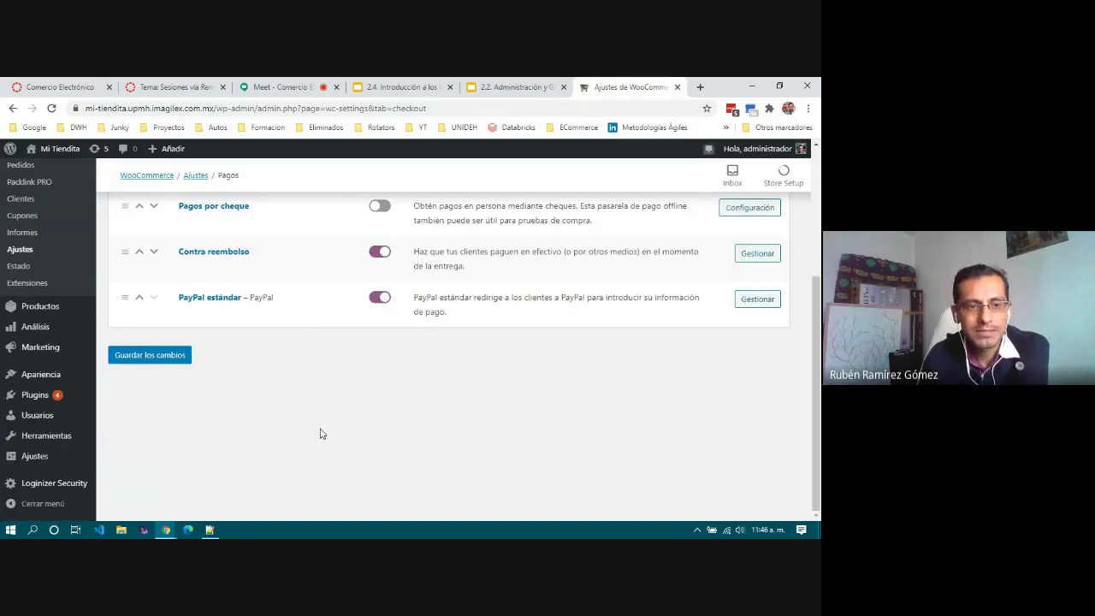
{"action": "scroll", "coordinate": [320, 434], "scroll_direction": "up", "scroll_amount": 2}
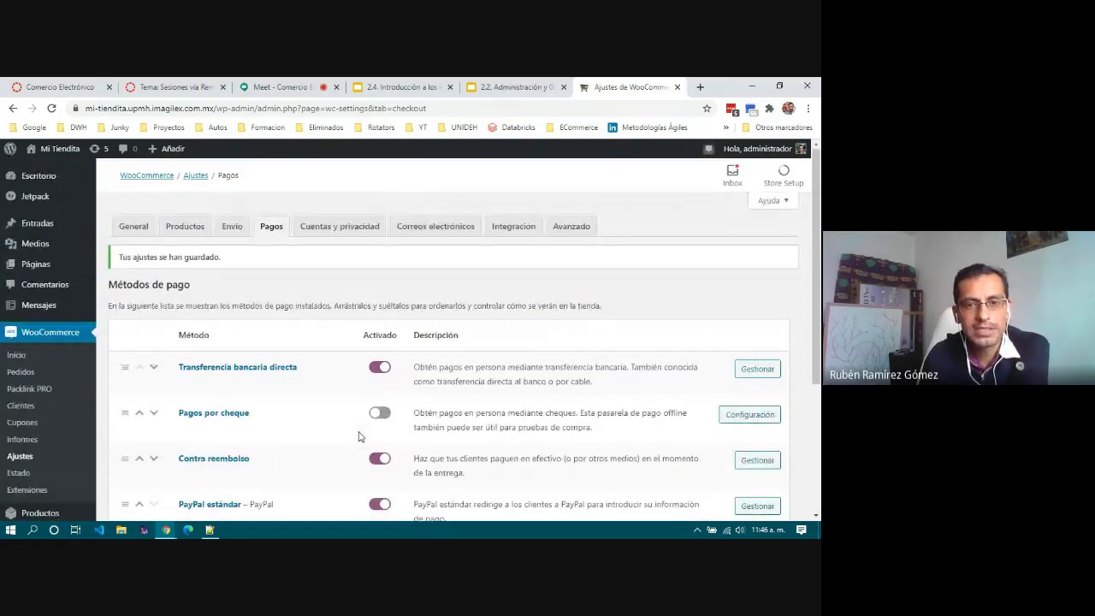
{"action": "scroll", "coordinate": [359, 436], "scroll_direction": "down", "scroll_amount": 2}
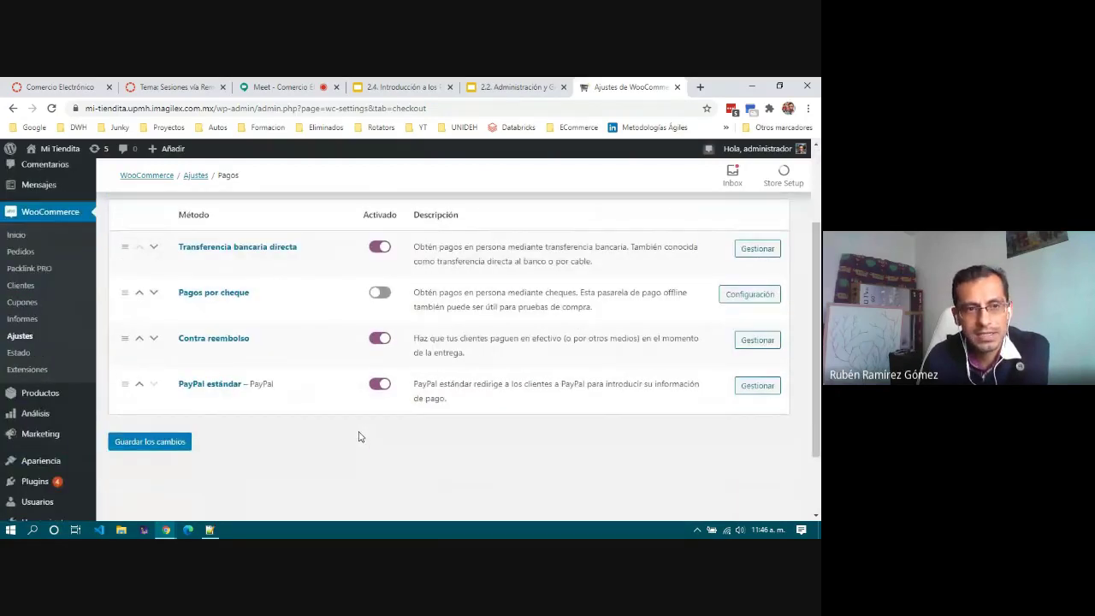
{"action": "scroll", "coordinate": [359, 437], "scroll_direction": "up", "scroll_amount": 2}
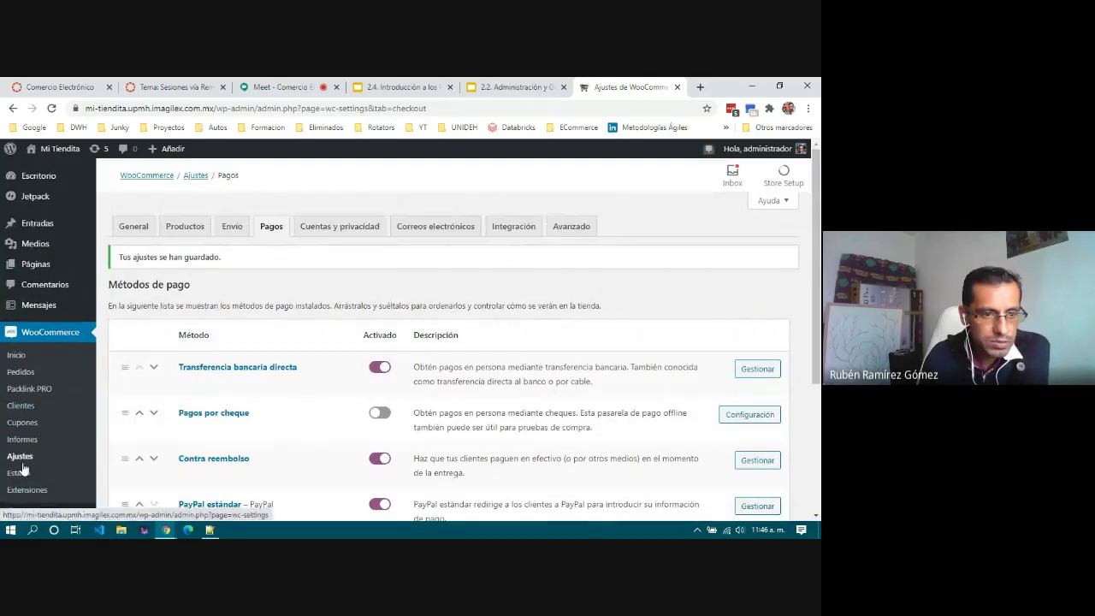
Step: Check that the Pedidos list is empty, then open a new Microsoft Edge window
{"action": "left_click", "coordinate": [20, 372]}
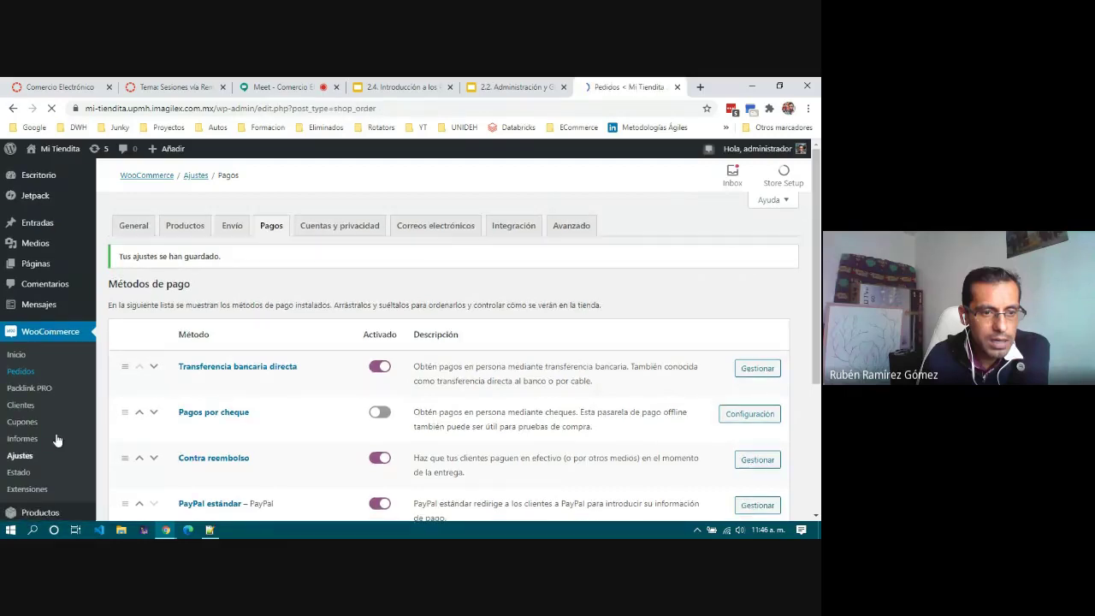
{"action": "scroll", "coordinate": [56, 440], "scroll_direction": "down", "scroll_amount": 1}
{"action": "scroll", "coordinate": [56, 438], "scroll_direction": "down", "scroll_amount": 2}
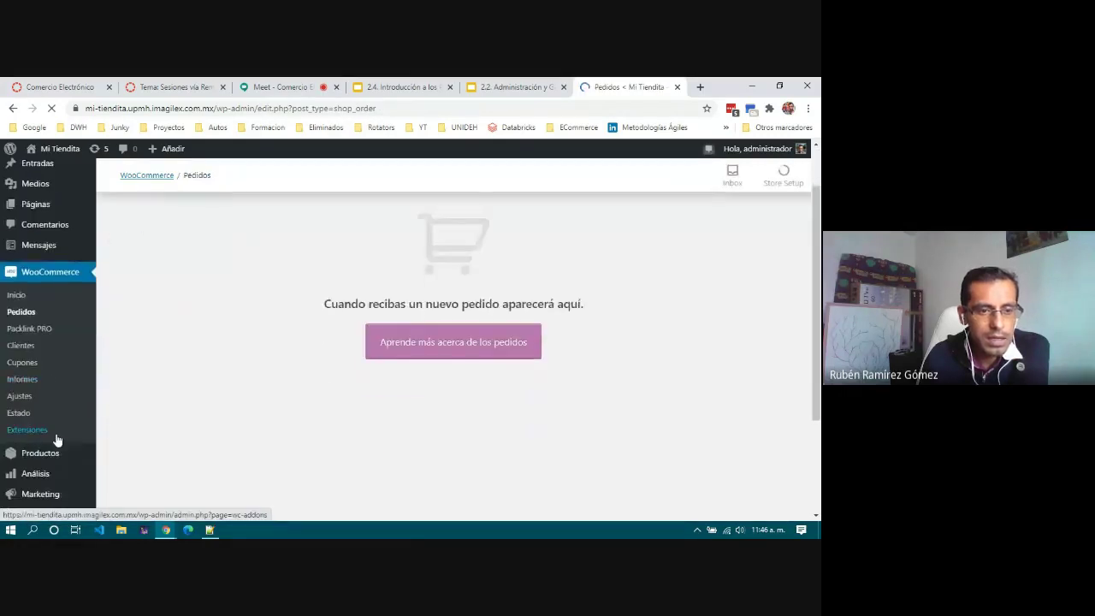
{"action": "scroll", "coordinate": [219, 362], "scroll_direction": "up", "scroll_amount": 1}
{"action": "scroll", "coordinate": [219, 362], "scroll_direction": "up", "scroll_amount": 1}
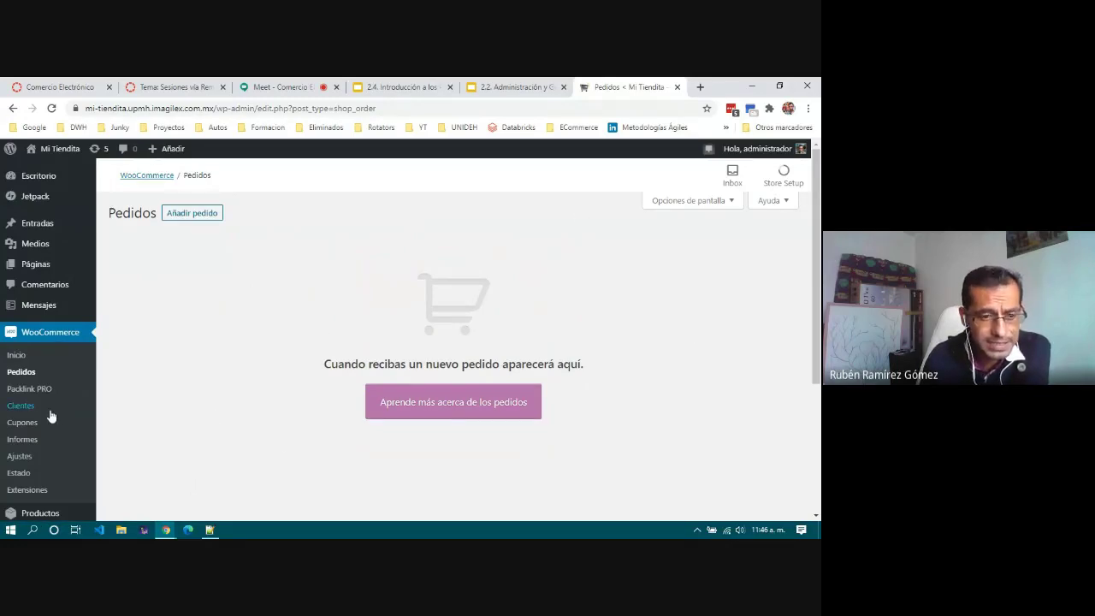
{"action": "scroll", "coordinate": [49, 416], "scroll_direction": "down", "scroll_amount": 3}
{"action": "scroll", "coordinate": [49, 421], "scroll_direction": "up", "scroll_amount": 1}
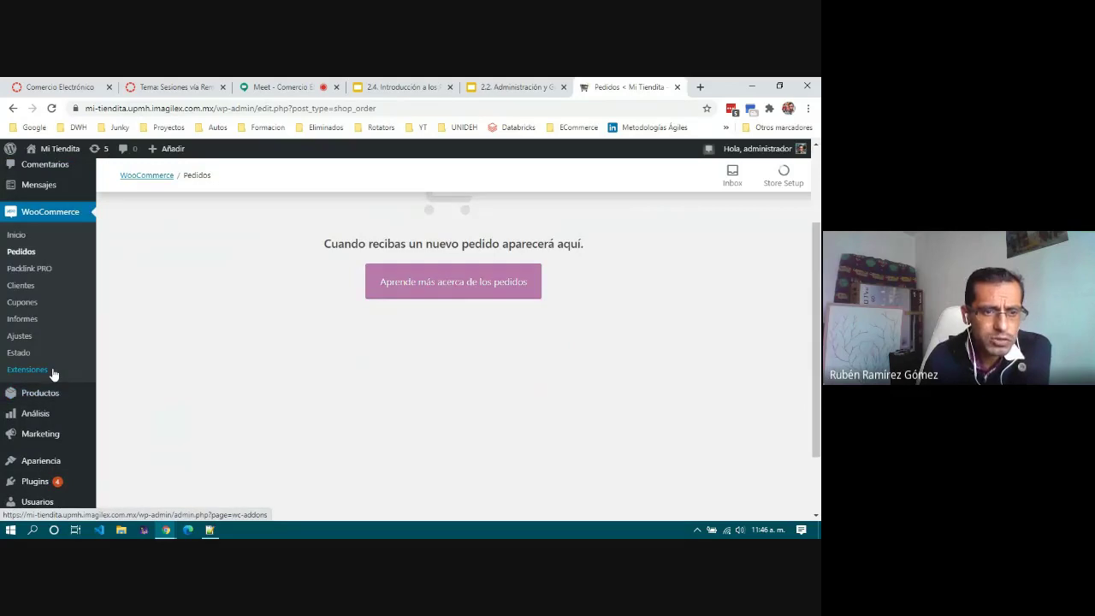
{"action": "scroll", "coordinate": [51, 374], "scroll_direction": "up", "scroll_amount": 1}
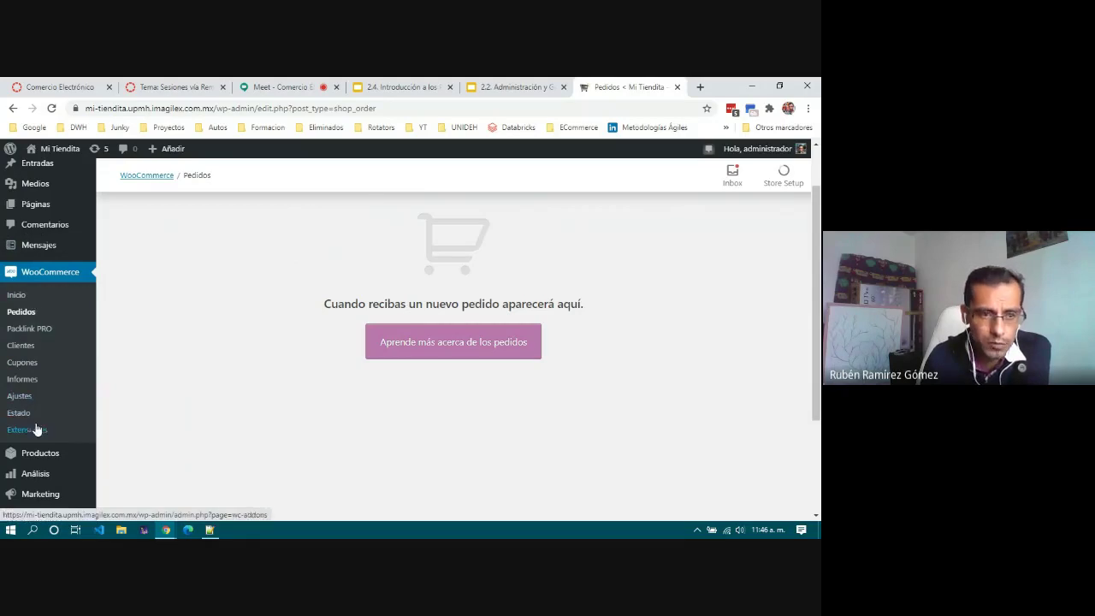
{"action": "left_click", "coordinate": [165, 532]}
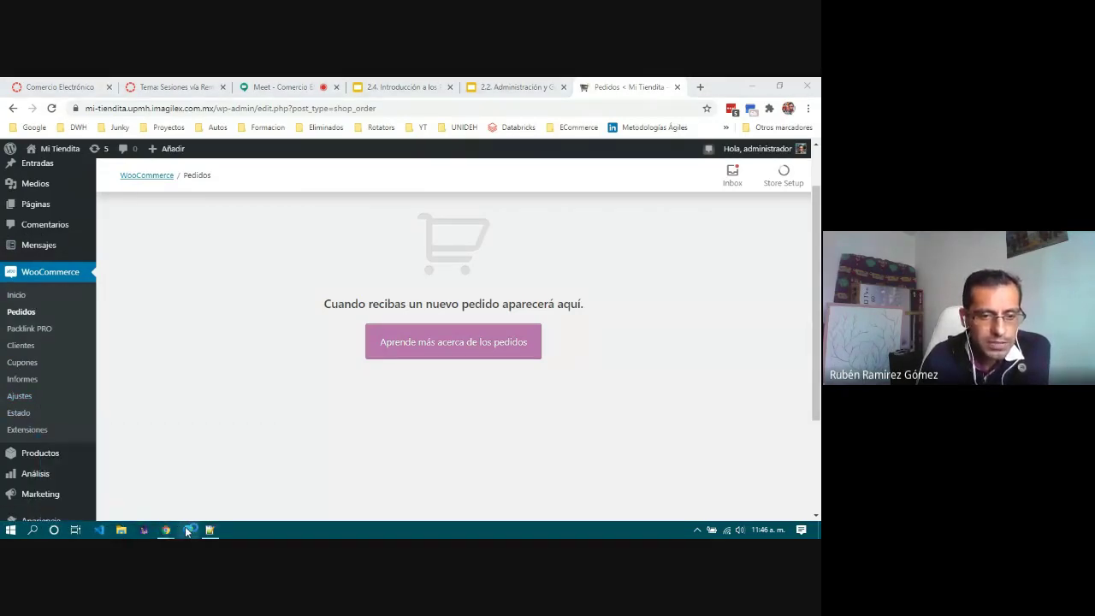
{"action": "left_click", "coordinate": [188, 531]}
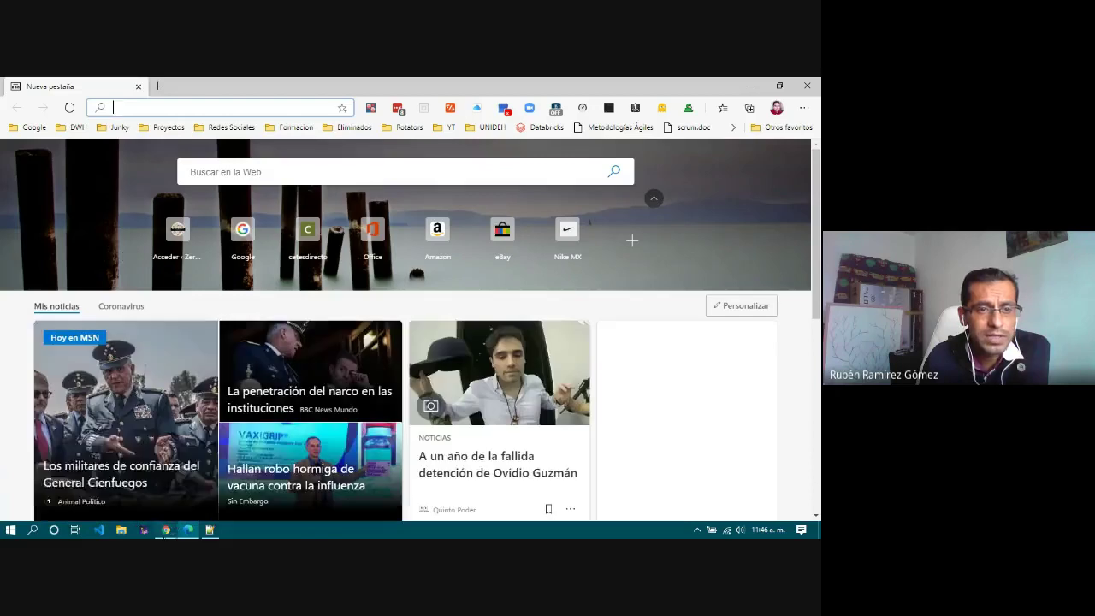
Step: Load the store's address from Chrome in Edge, dismiss the demo-store notice, and scroll to the product
{"action": "mouse_move", "coordinate": [166, 530]}
{"action": "left_click", "coordinate": [143, 479]}
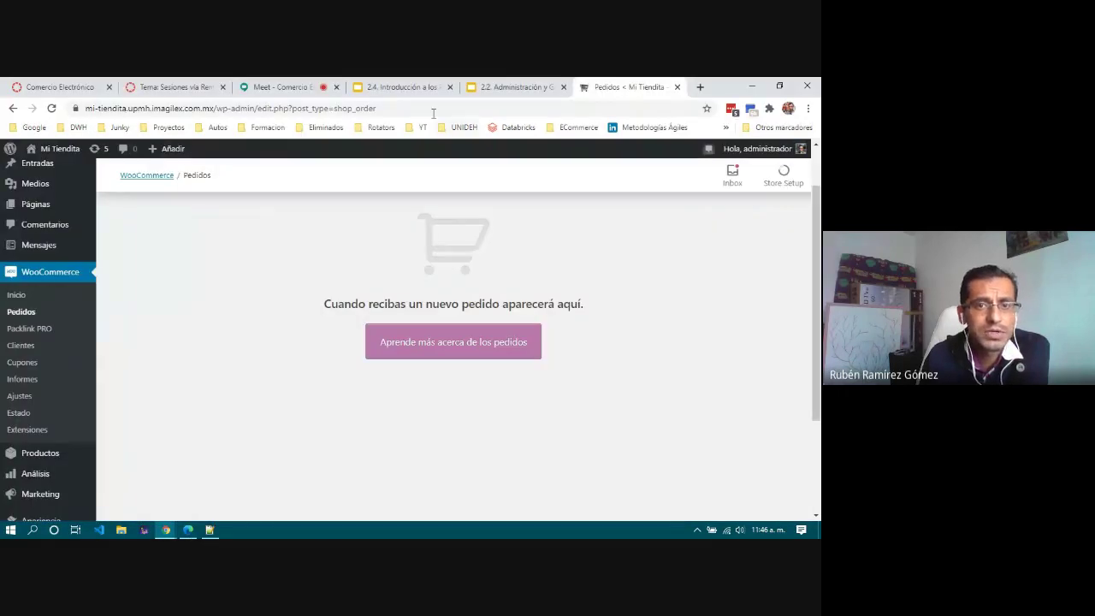
{"action": "left_click_drag", "start_coordinate": [214, 106], "coordinate": [31, 110]}
{"action": "key", "text": "ctrl+c"}
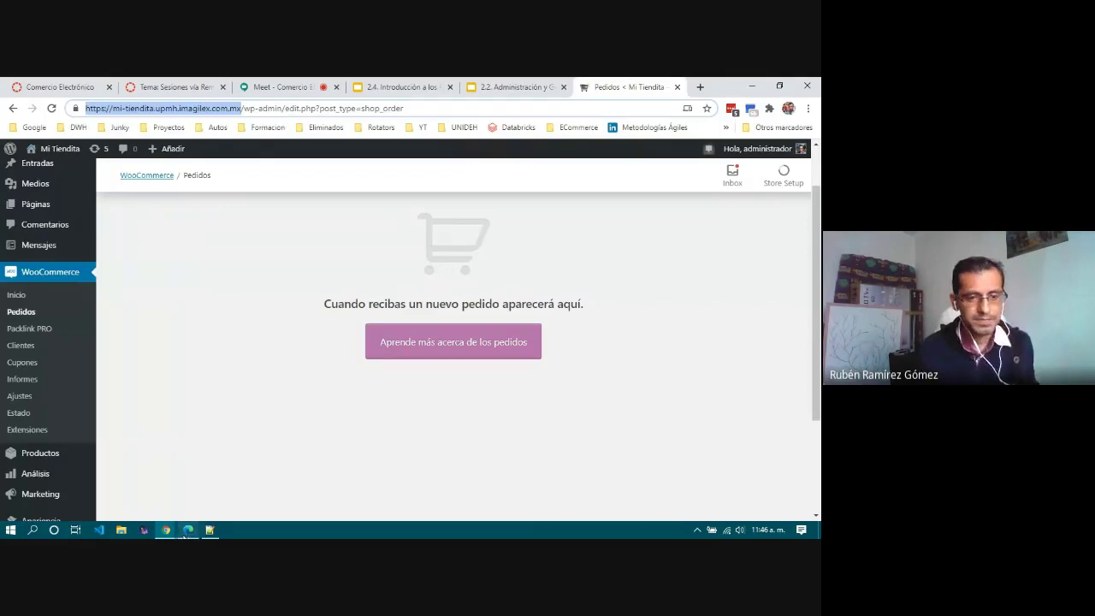
{"action": "left_click", "coordinate": [186, 536]}
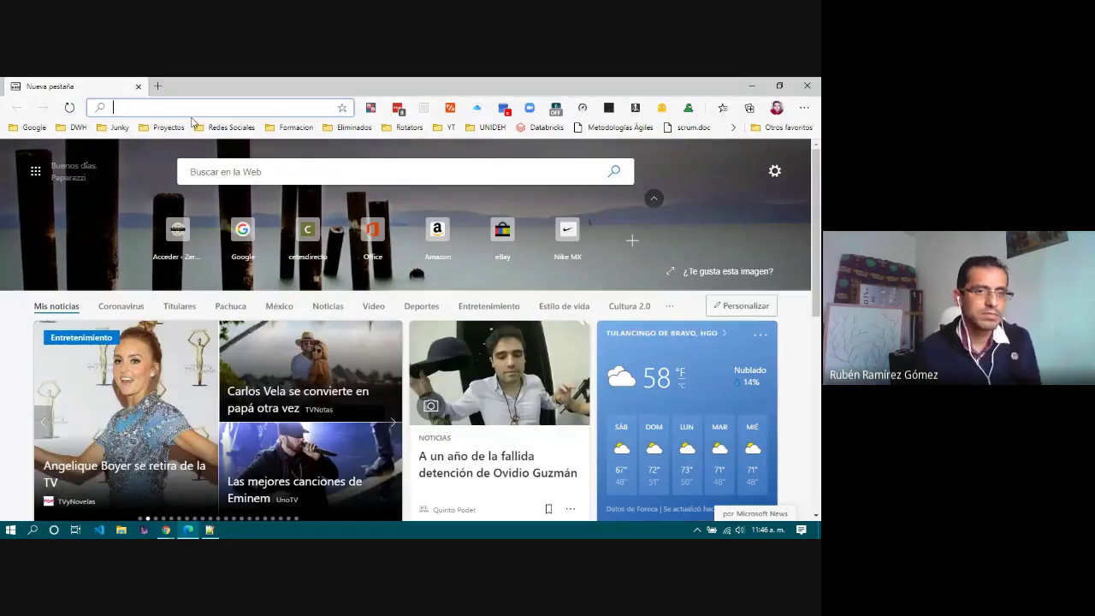
{"action": "key", "text": "ctrl+v"}
{"action": "key", "text": "Return"}
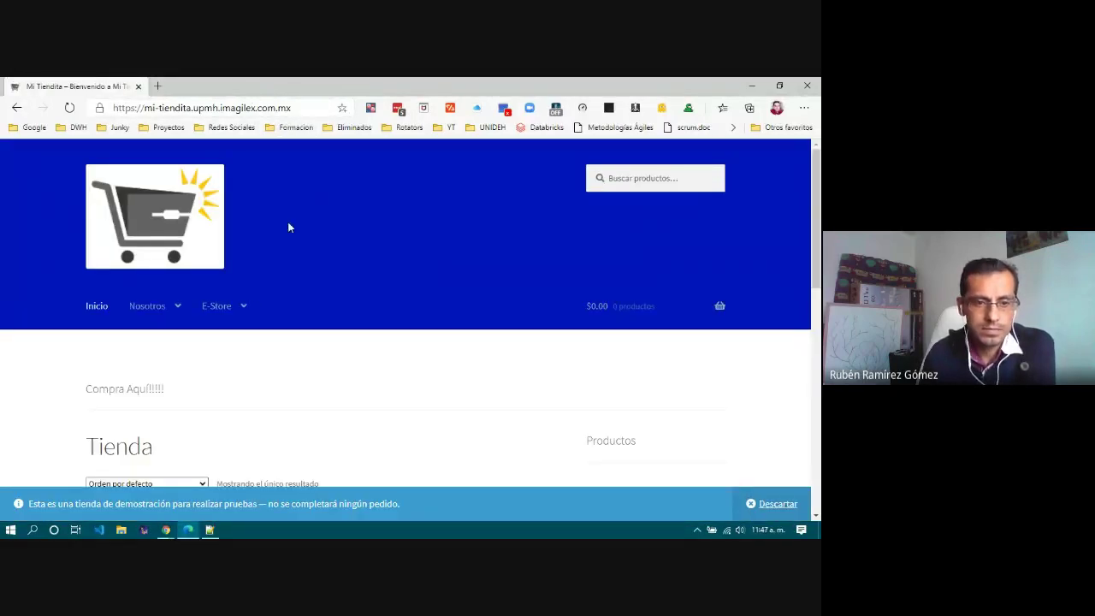
{"action": "left_click", "coordinate": [774, 504]}
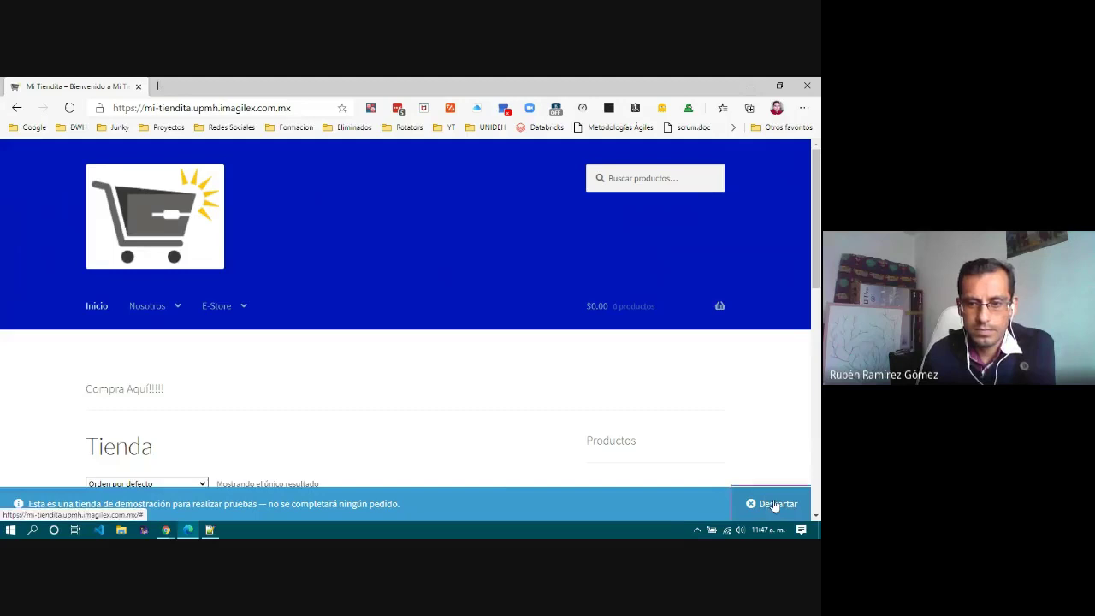
{"action": "scroll", "coordinate": [366, 430], "scroll_direction": "down", "scroll_amount": 4}
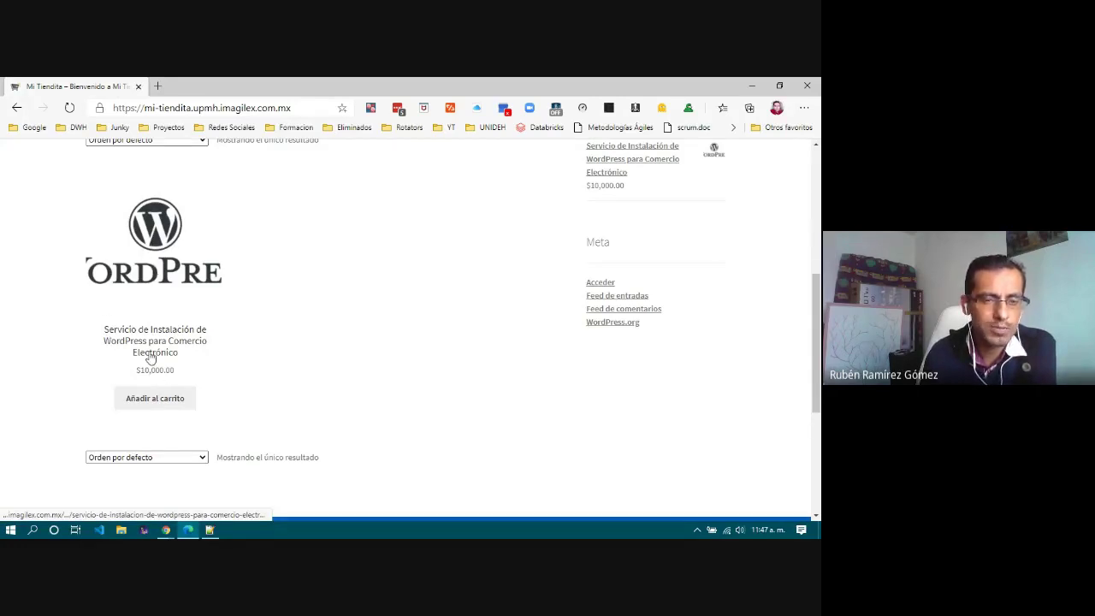
Step: Open the WordPress installation service product, add it to the cart, and go to Ver carrito
{"action": "left_click", "coordinate": [152, 230]}
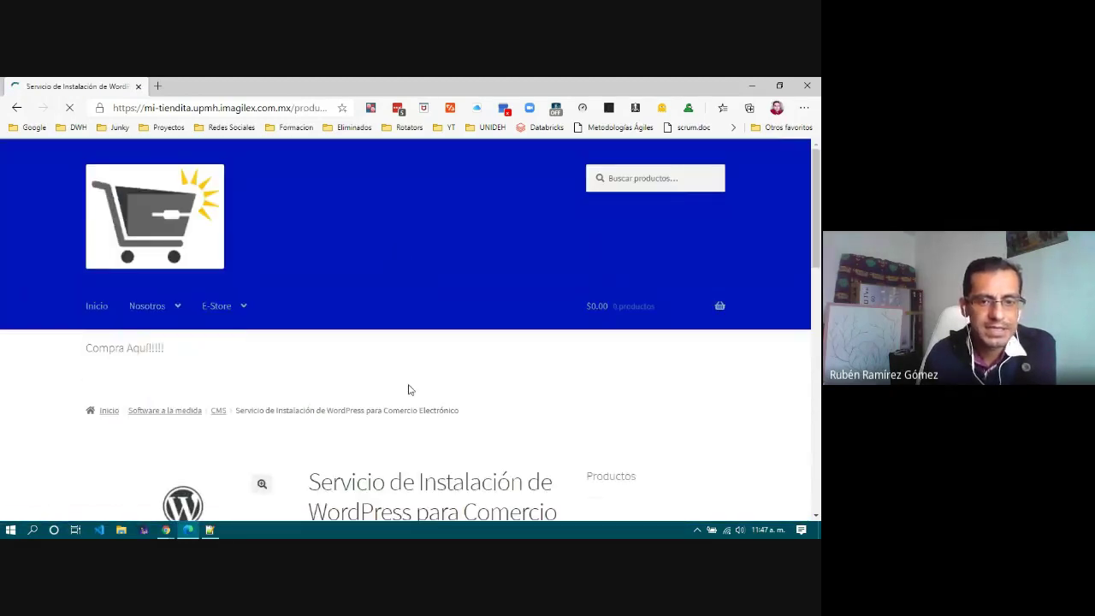
{"action": "scroll", "coordinate": [409, 390], "scroll_direction": "down", "scroll_amount": 2}
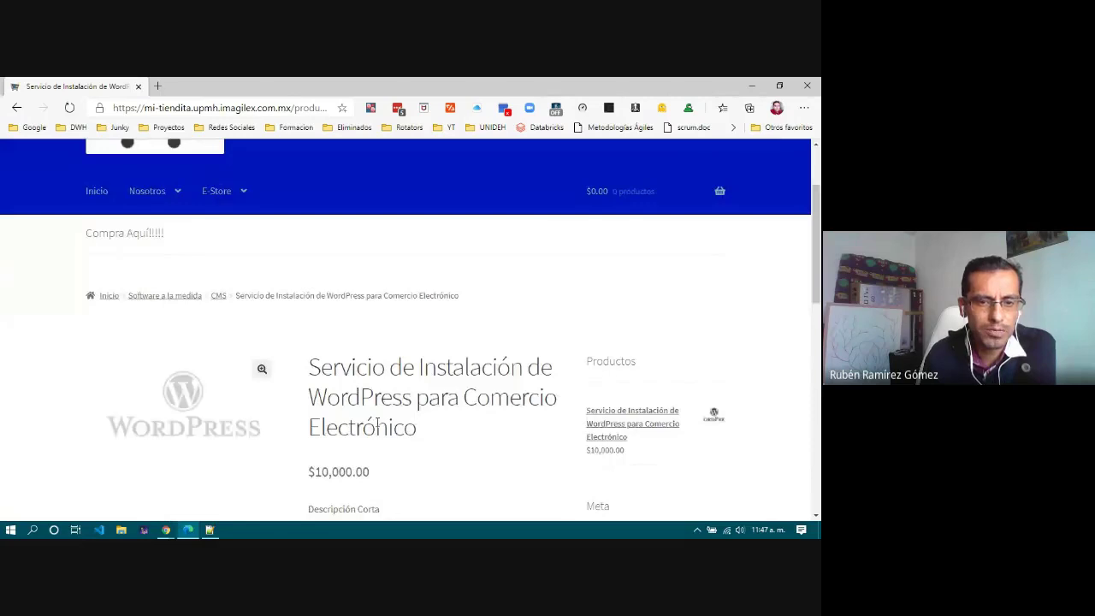
{"action": "scroll", "coordinate": [437, 426], "scroll_direction": "down", "scroll_amount": 1}
{"action": "scroll", "coordinate": [436, 426], "scroll_direction": "down", "scroll_amount": 2}
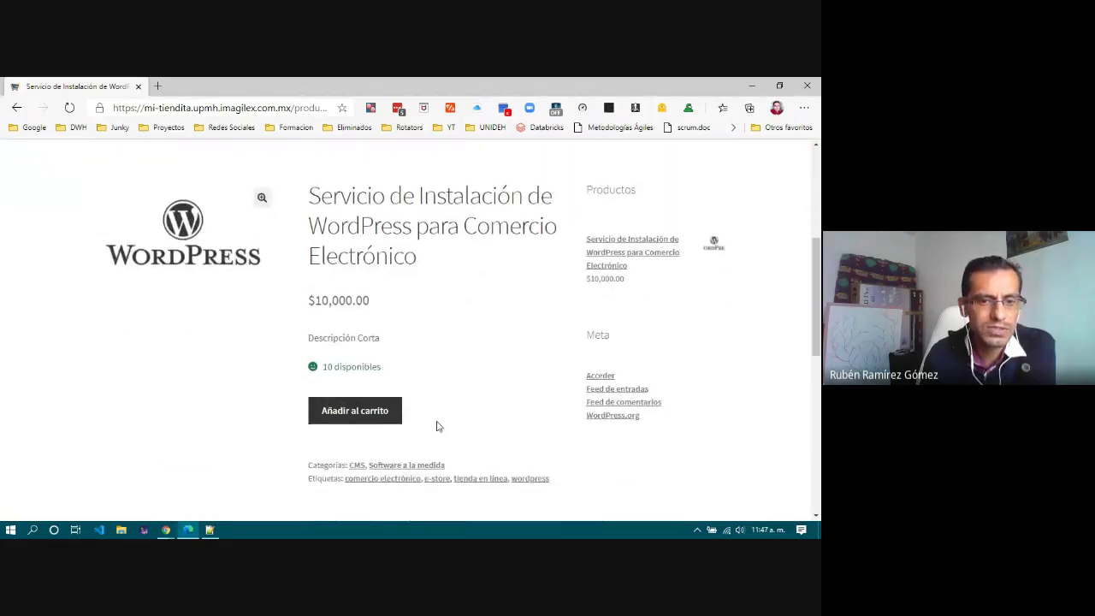
{"action": "left_click", "coordinate": [355, 411]}
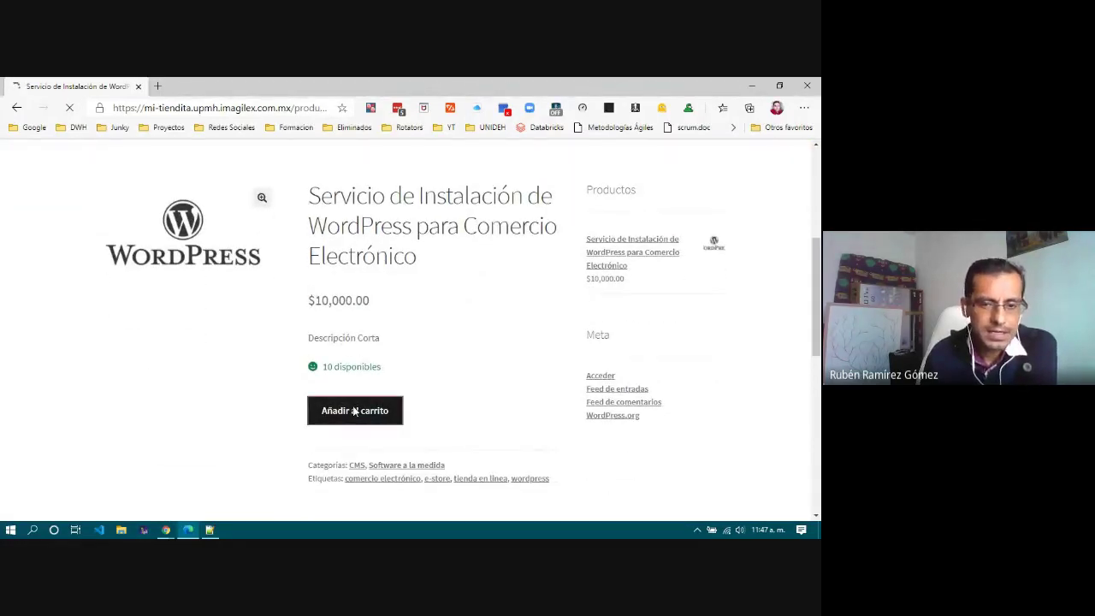
{"action": "scroll", "coordinate": [355, 413], "scroll_direction": "down", "scroll_amount": 1}
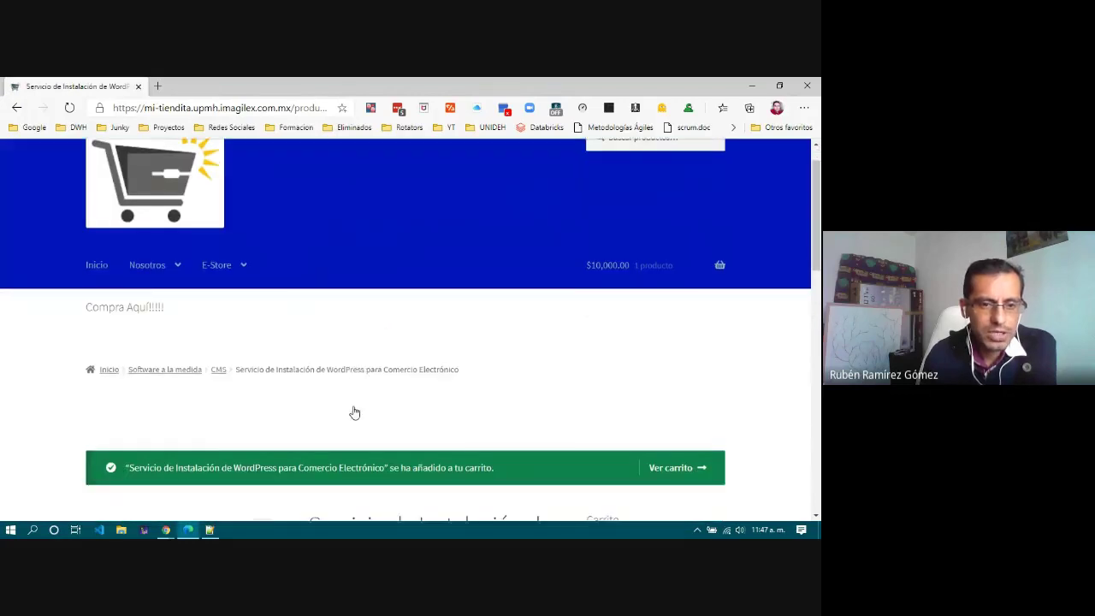
{"action": "scroll", "coordinate": [355, 414], "scroll_direction": "down", "scroll_amount": 3}
{"action": "scroll", "coordinate": [502, 422], "scroll_direction": "down", "scroll_amount": 1}
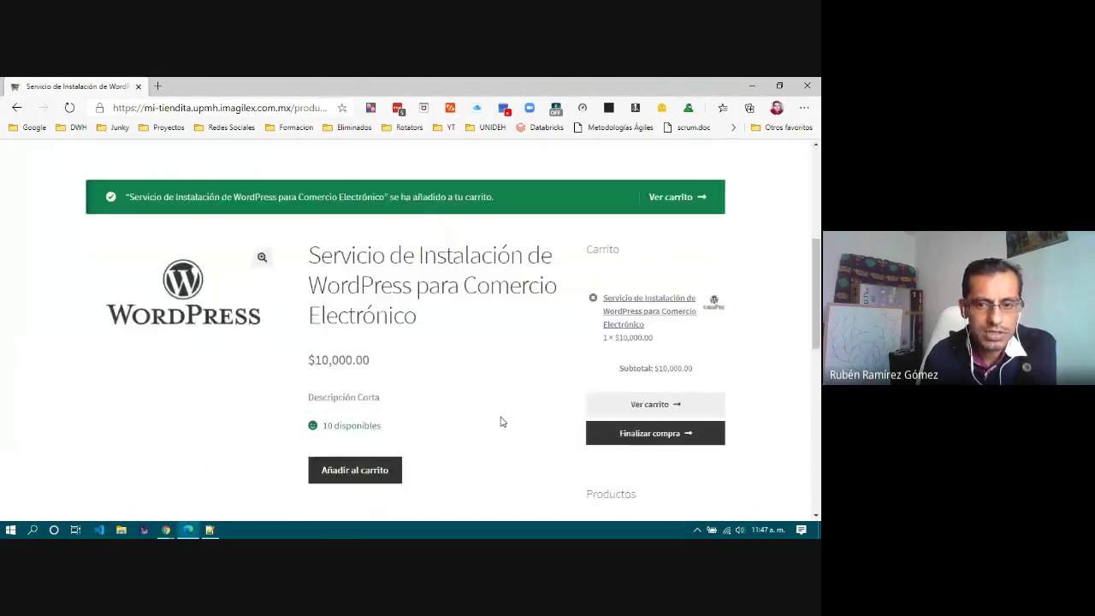
{"action": "left_click", "coordinate": [670, 166]}
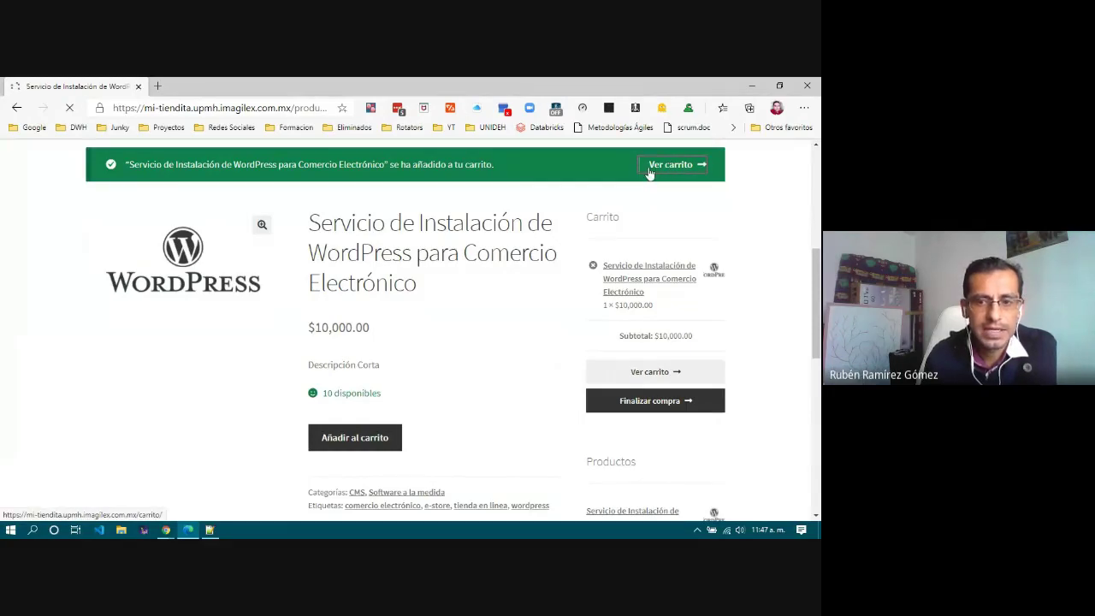
Step: Highlight the item price, $10,000.00 subtotal and $300.00 Envío fee, then click Finalizar compra
{"action": "scroll", "coordinate": [457, 360], "scroll_direction": "down", "scroll_amount": 3}
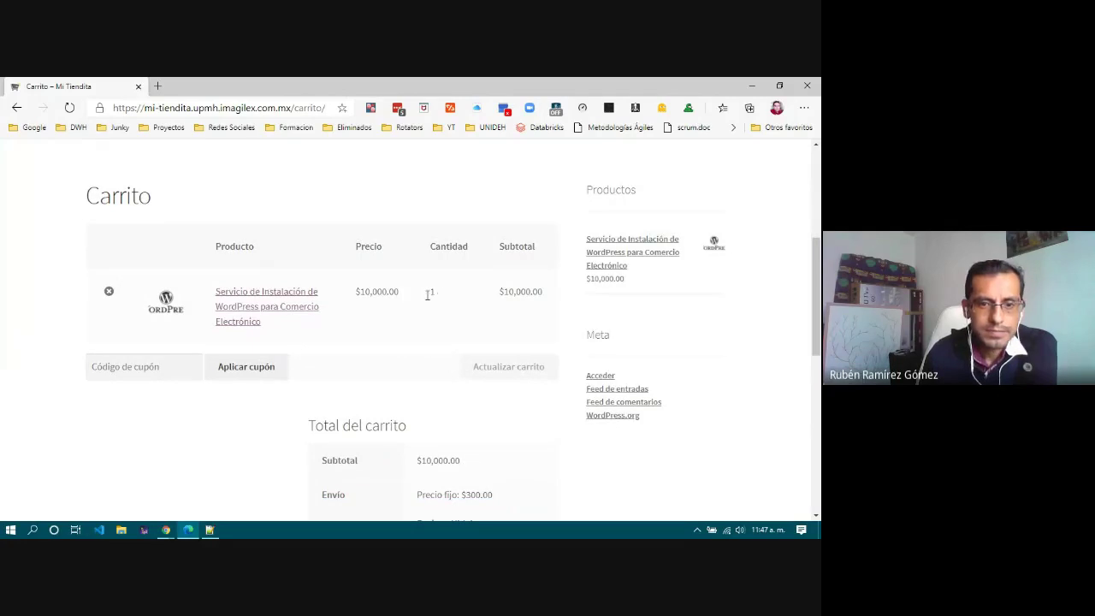
{"action": "scroll", "coordinate": [479, 325], "scroll_direction": "down", "scroll_amount": 1}
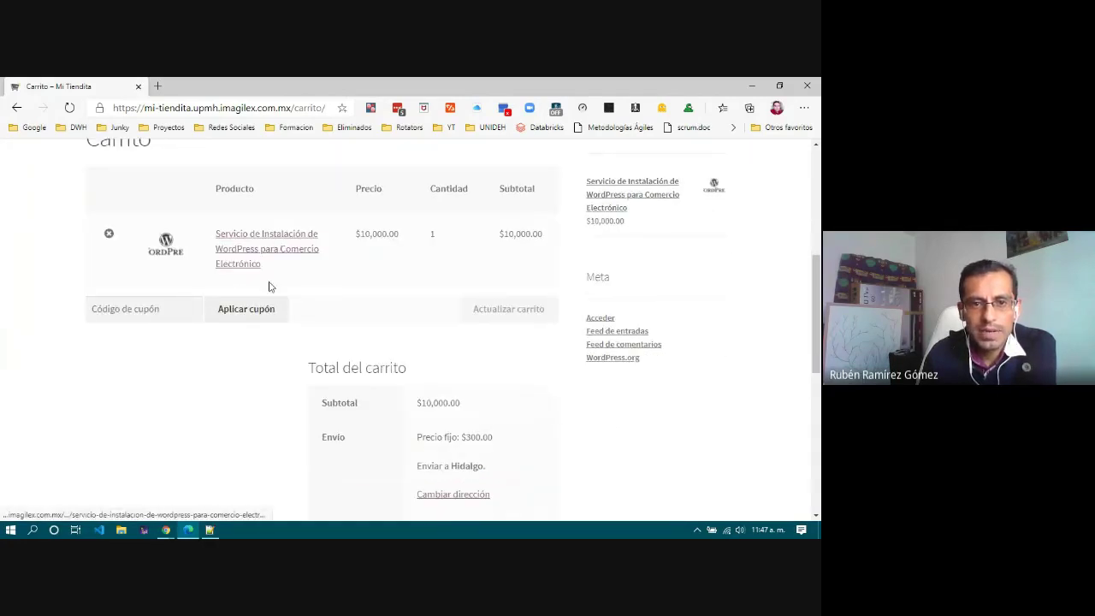
{"action": "scroll", "coordinate": [535, 238], "scroll_direction": "down", "scroll_amount": 1}
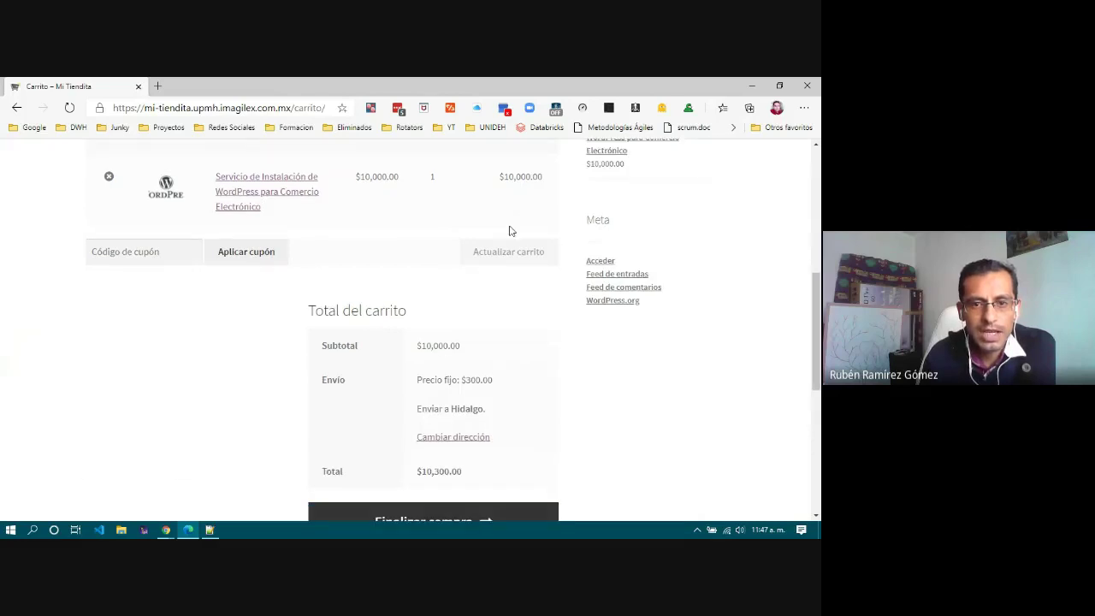
{"action": "left_click_drag", "start_coordinate": [361, 177], "coordinate": [406, 184]}
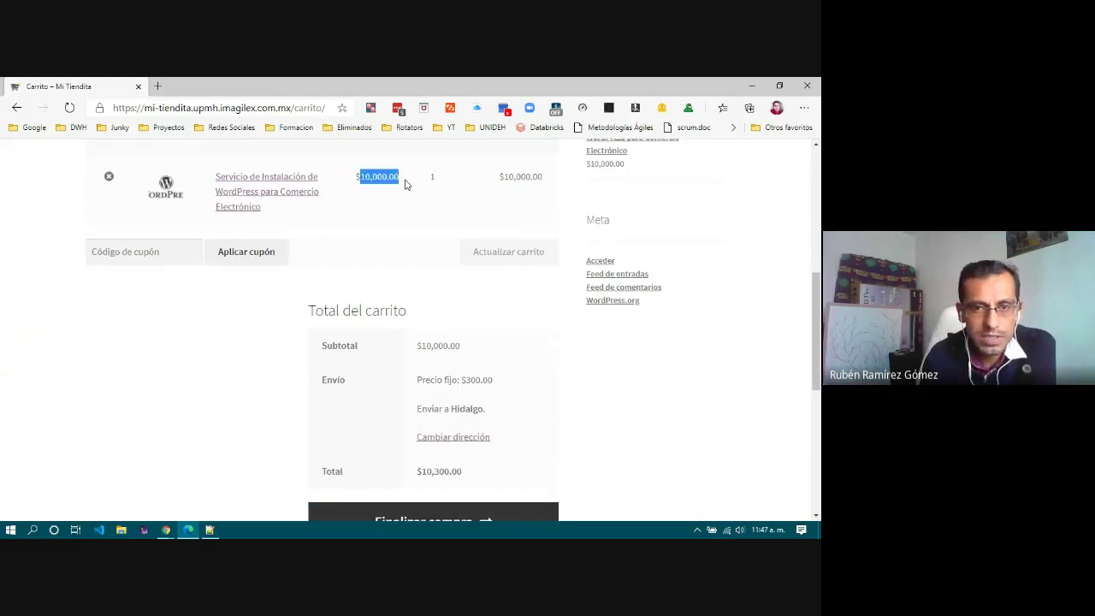
{"action": "left_click_drag", "start_coordinate": [490, 178], "coordinate": [548, 181]}
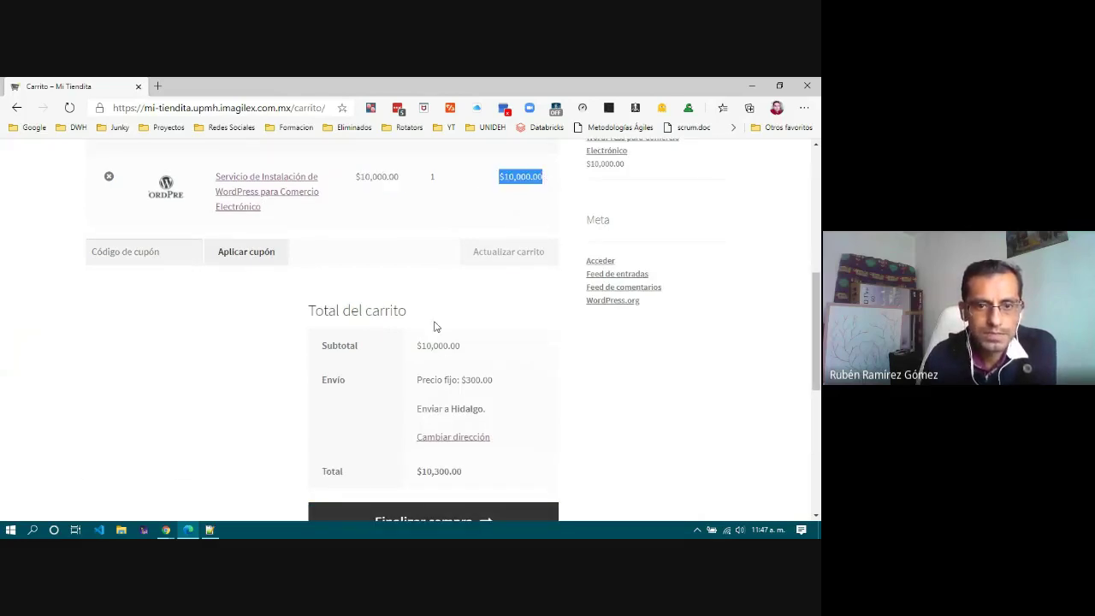
{"action": "scroll", "coordinate": [433, 327], "scroll_direction": "down", "scroll_amount": 2}
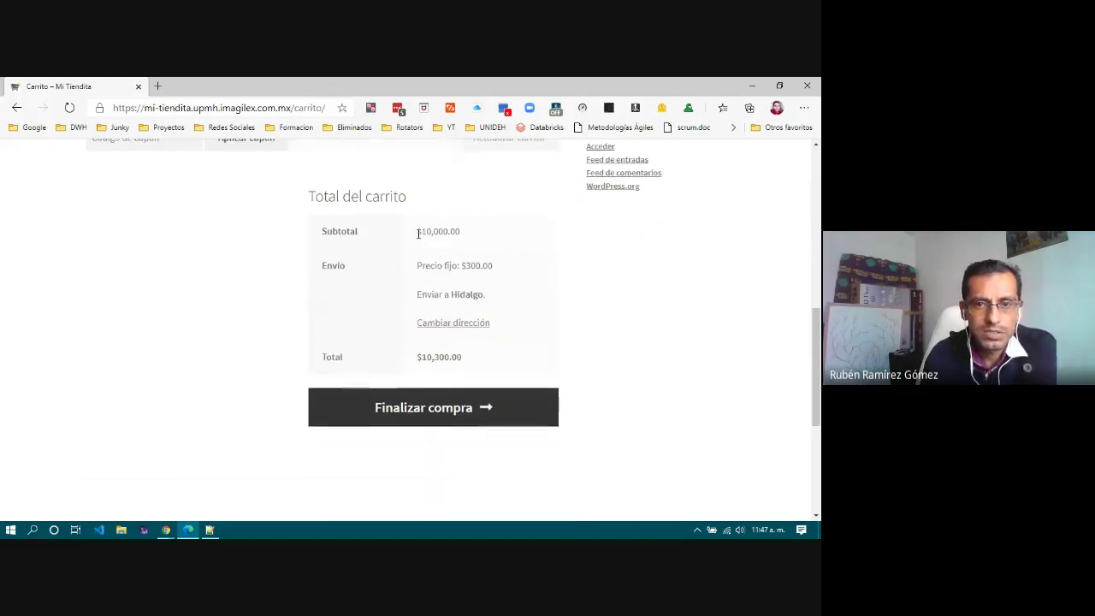
{"action": "left_click_drag", "start_coordinate": [418, 234], "coordinate": [476, 238]}
{"action": "left_click", "coordinate": [478, 238]}
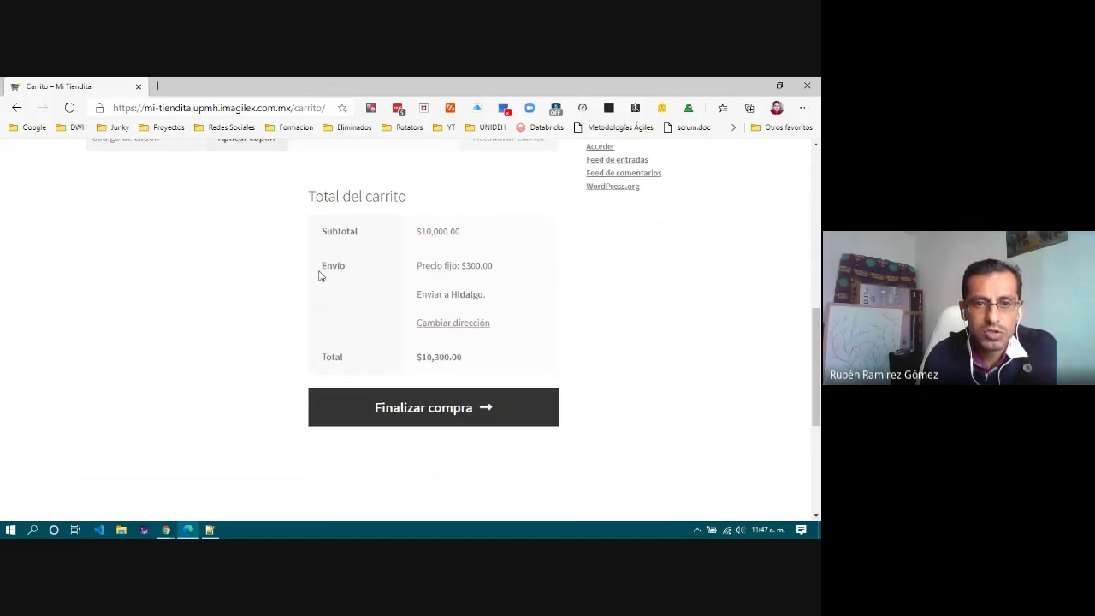
{"action": "left_click_drag", "start_coordinate": [319, 276], "coordinate": [350, 275]}
{"action": "left_click_drag", "start_coordinate": [461, 269], "coordinate": [502, 276]}
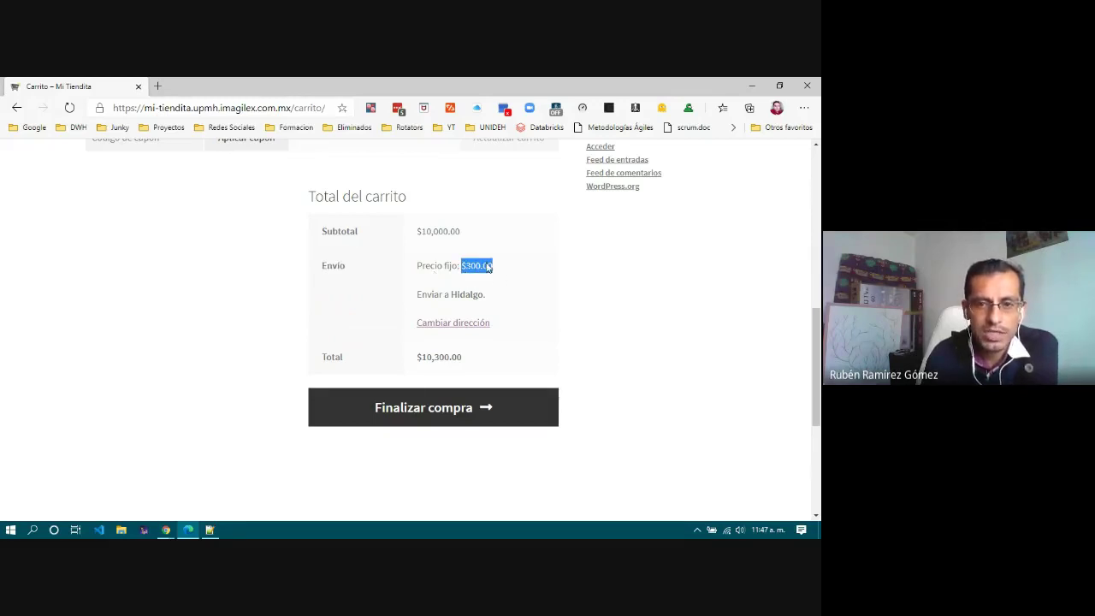
{"action": "left_click", "coordinate": [468, 293]}
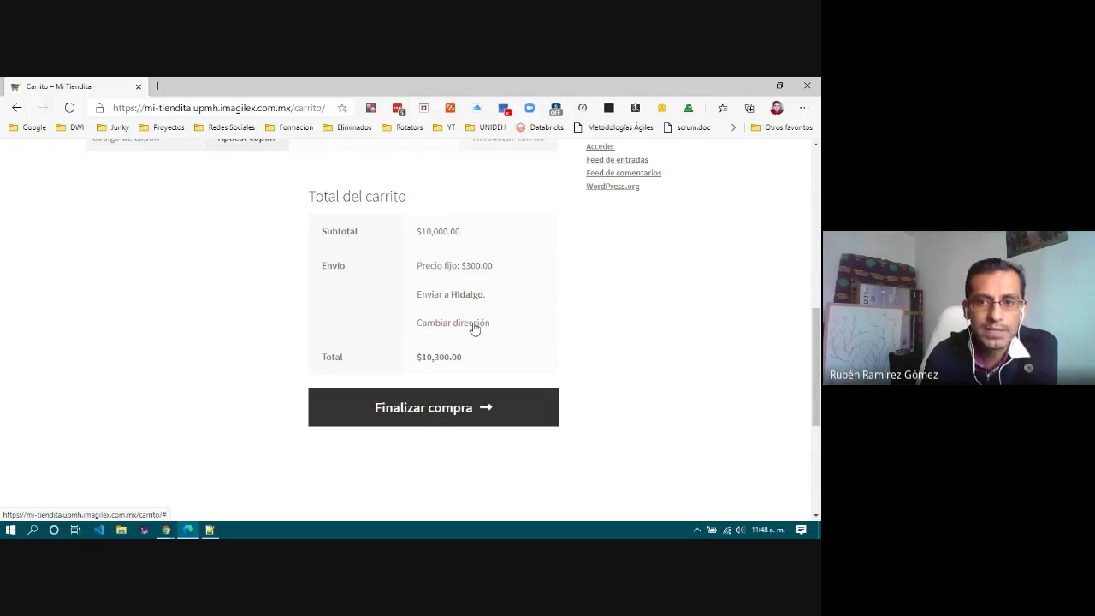
{"action": "left_click", "coordinate": [423, 410]}
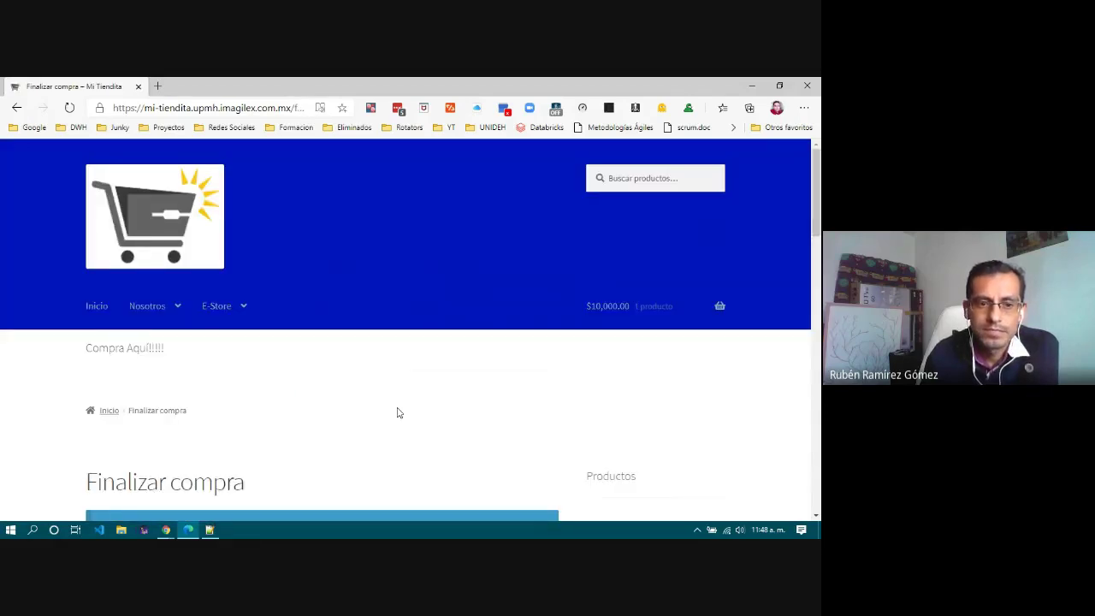
Step: Enter the customer's first name in Nombre and surname in Apellidos, then tab to the company field
{"action": "scroll", "coordinate": [397, 412], "scroll_direction": "down", "scroll_amount": 3}
{"action": "scroll", "coordinate": [397, 412], "scroll_direction": "down", "scroll_amount": 2}
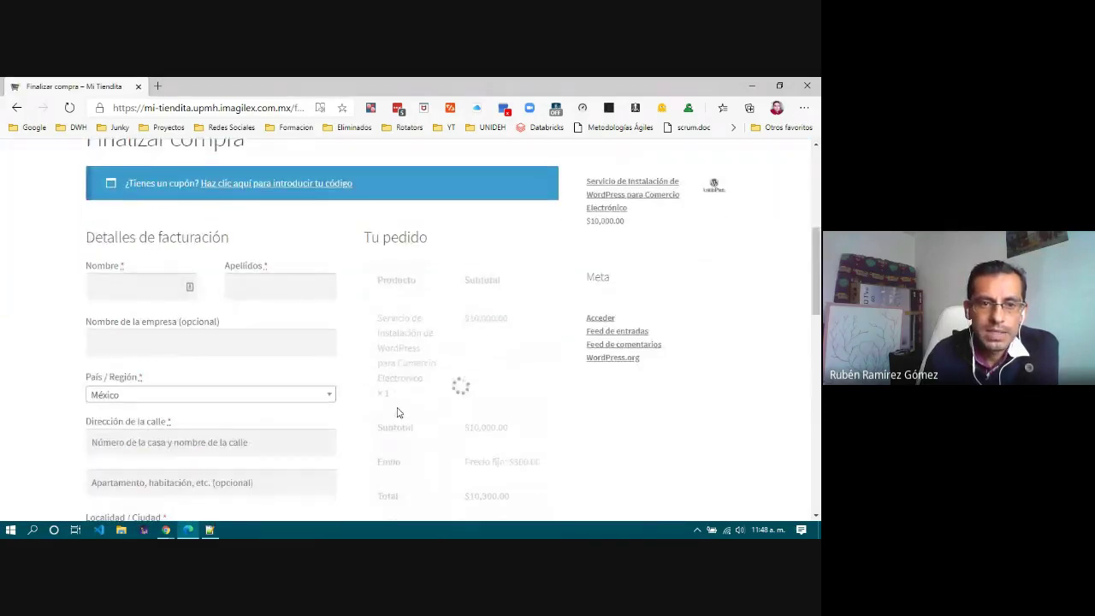
{"action": "left_click", "coordinate": [110, 225]}
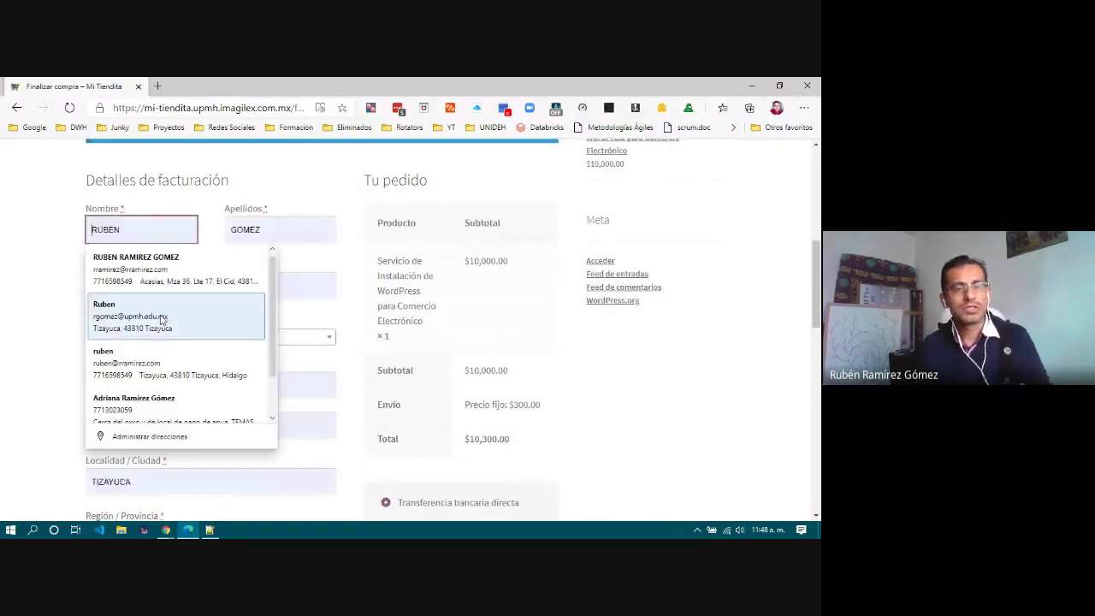
{"action": "left_click", "coordinate": [262, 183]}
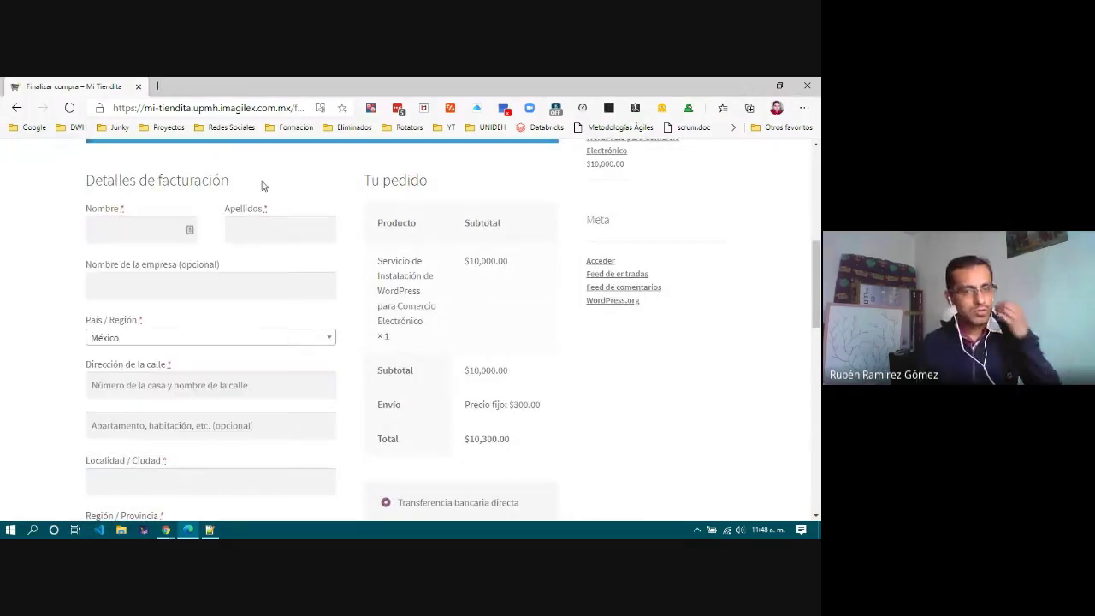
{"action": "left_click", "coordinate": [119, 231]}
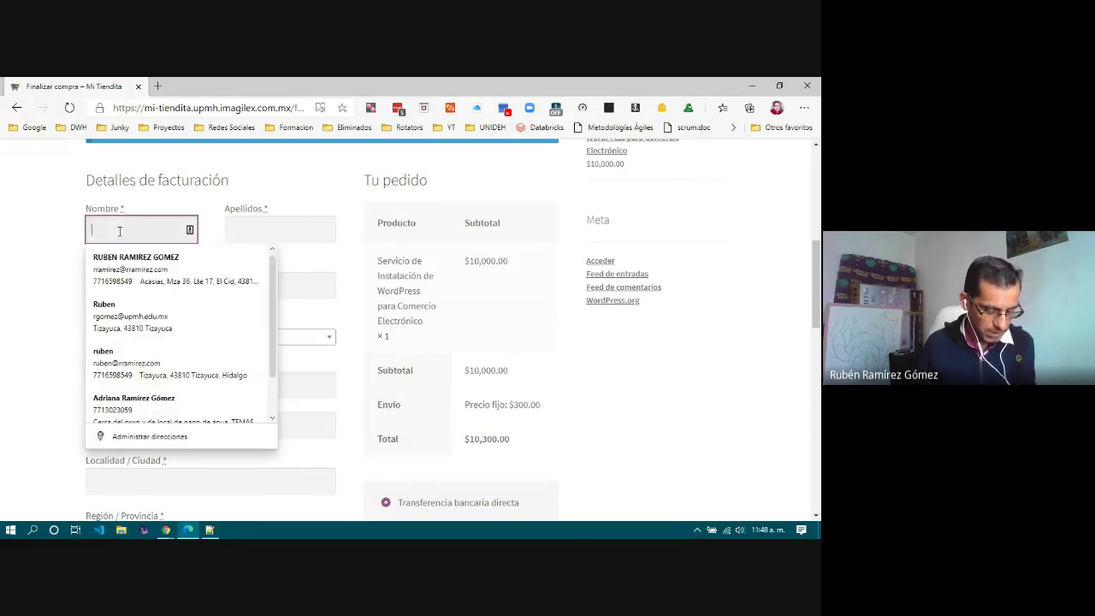
{"action": "type", "text": "N"}
{"action": "key", "text": "Tab"}
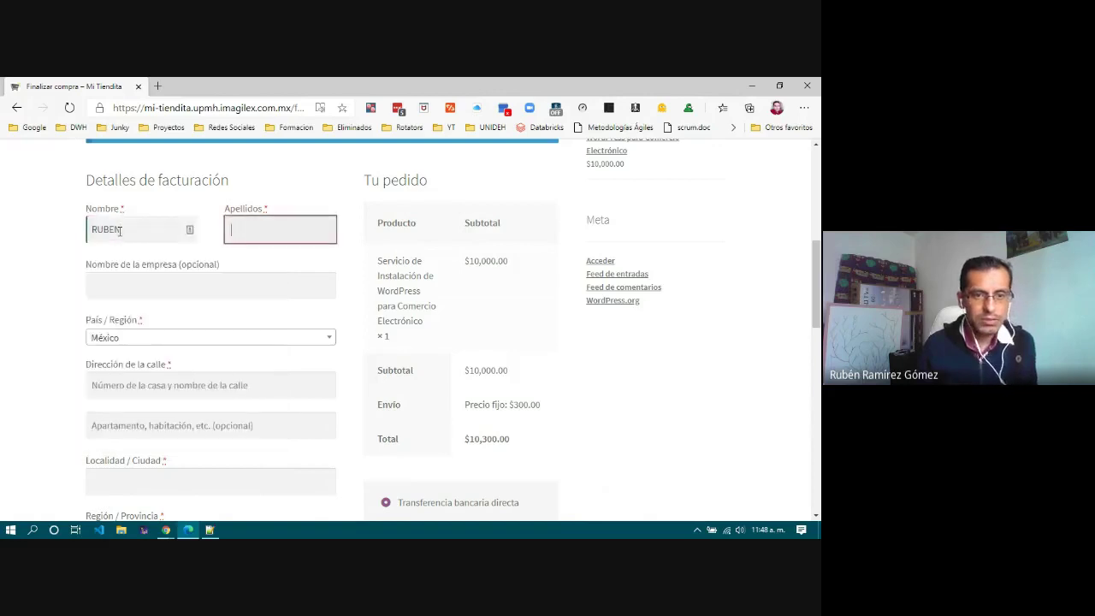
{"action": "type", "text": "RAMIREZ"}
{"action": "key", "text": "Tab"}
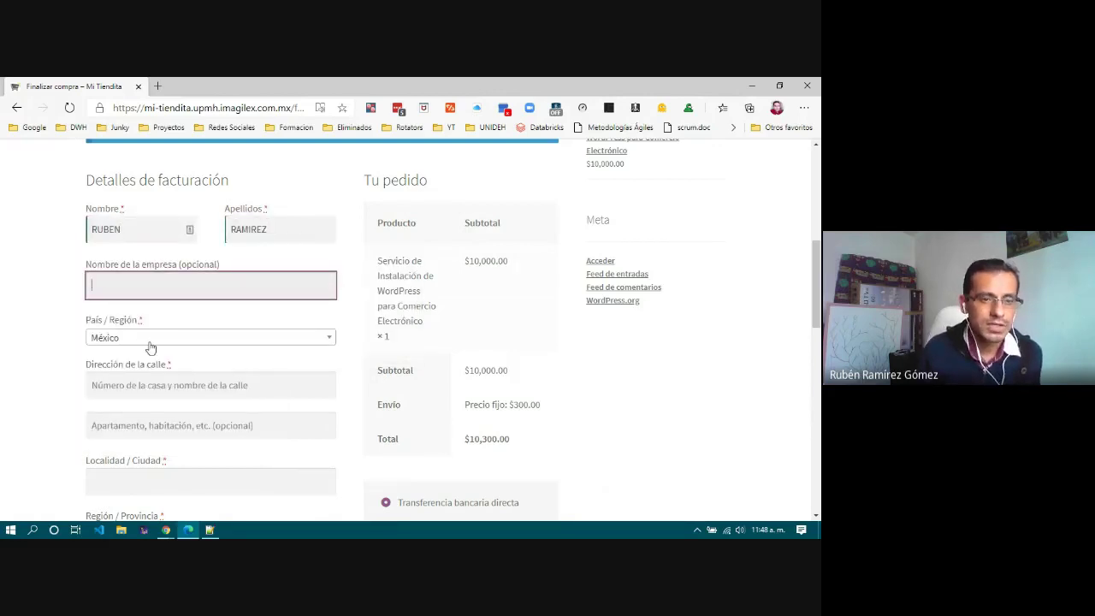
{"action": "scroll", "coordinate": [152, 348], "scroll_direction": "down", "scroll_amount": 3}
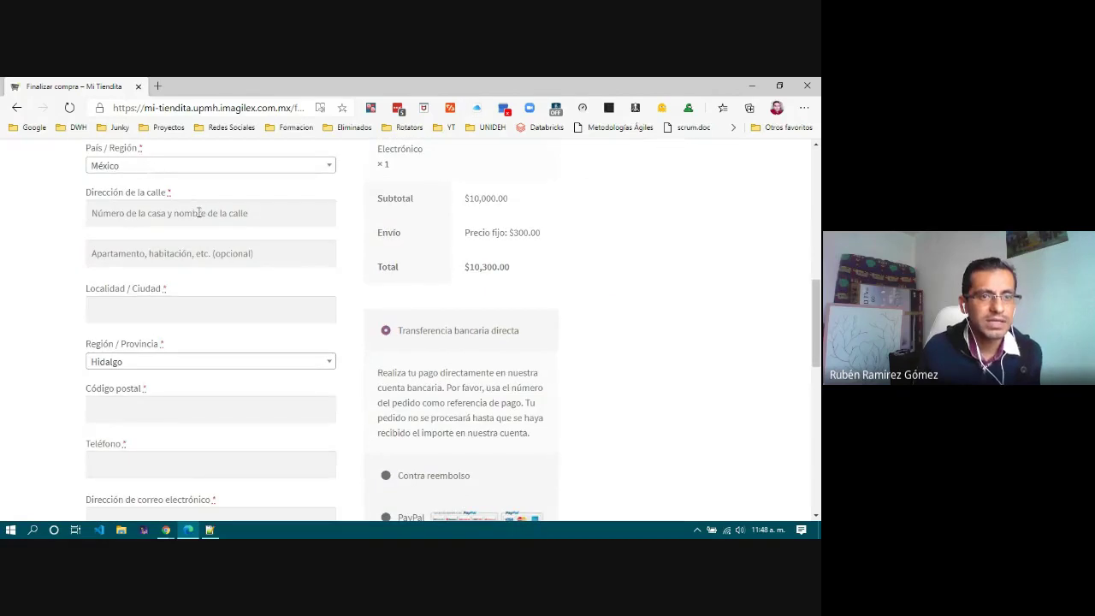
Step: Enter the customer's street address, second address line and city in the billing fields
{"action": "left_click", "coordinate": [198, 212]}
{"action": "type", "text": "R"}
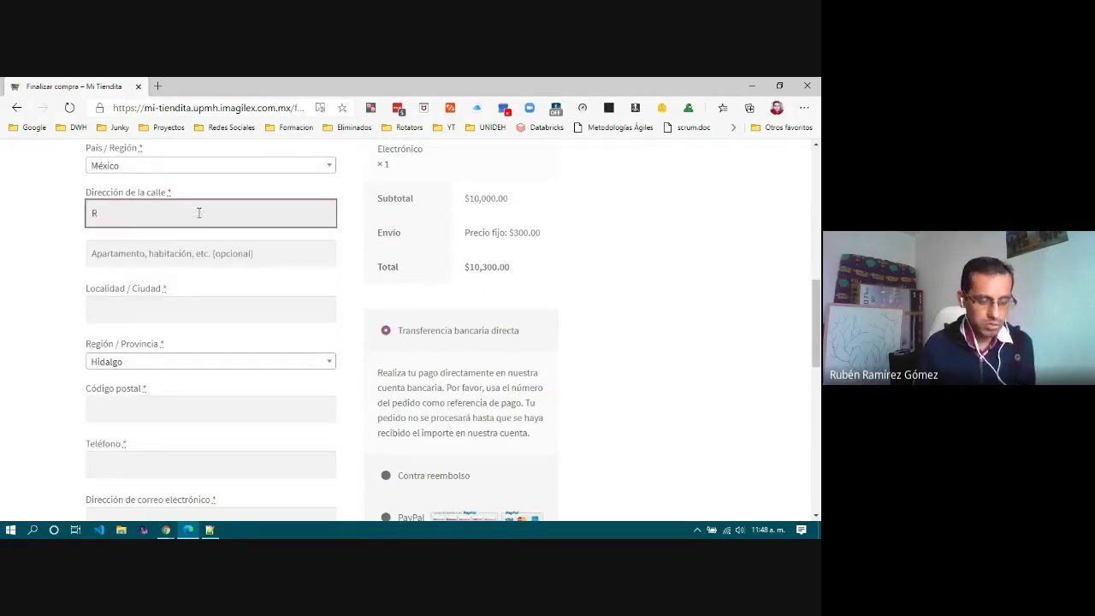
{"action": "key", "text": "BackSpace"}
{"action": "type", "text": "T"}
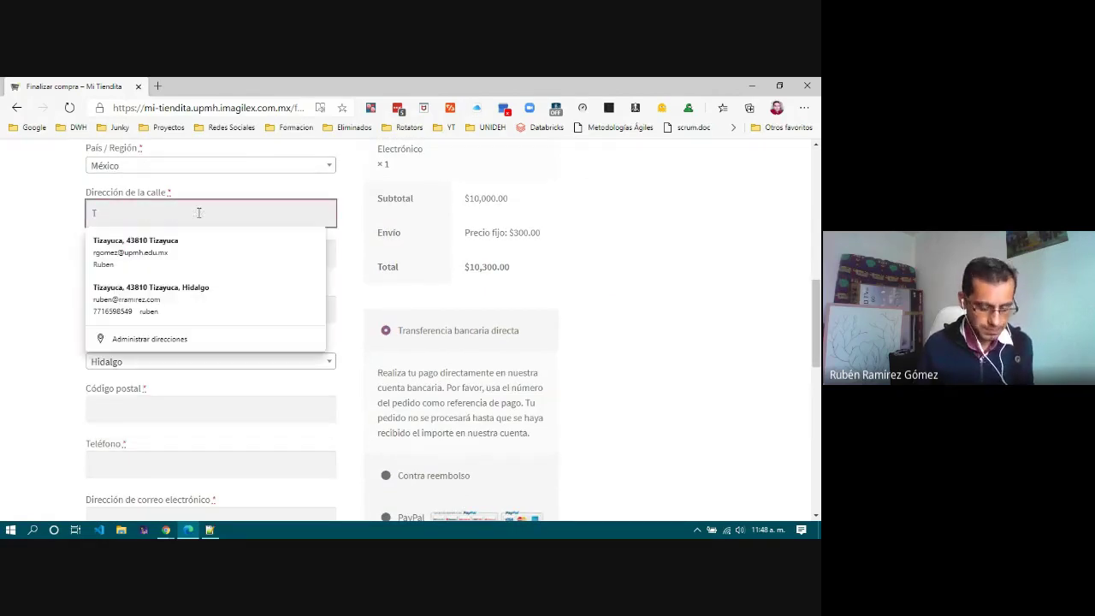
{"action": "type", "text": "IZAYU"}
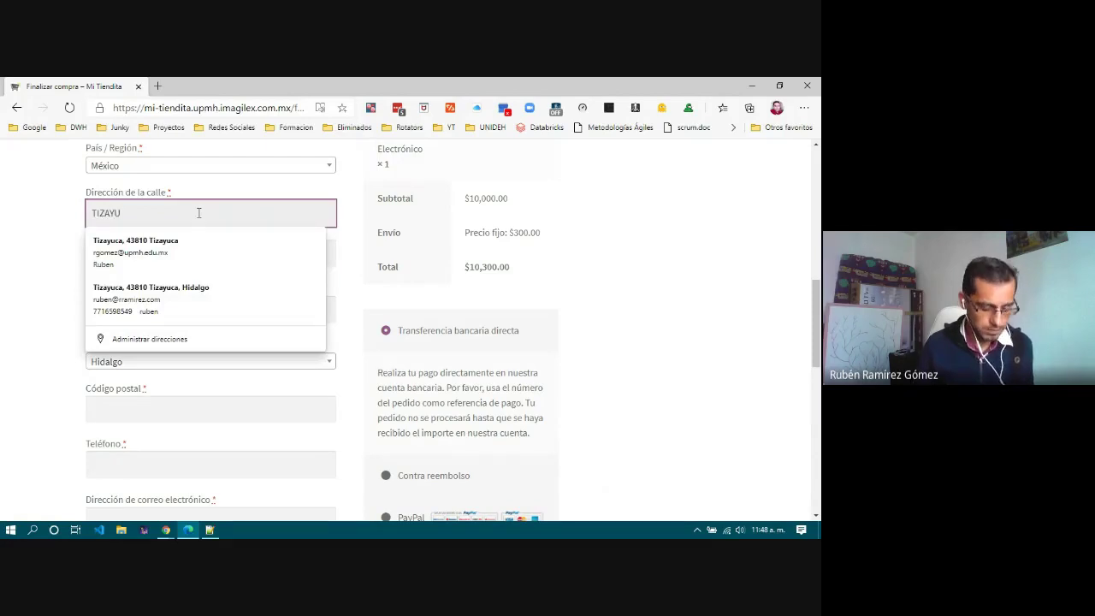
{"action": "type", "text": "CAC"}
{"action": "key", "text": "Tab"}
{"action": "type", "text": "T"}
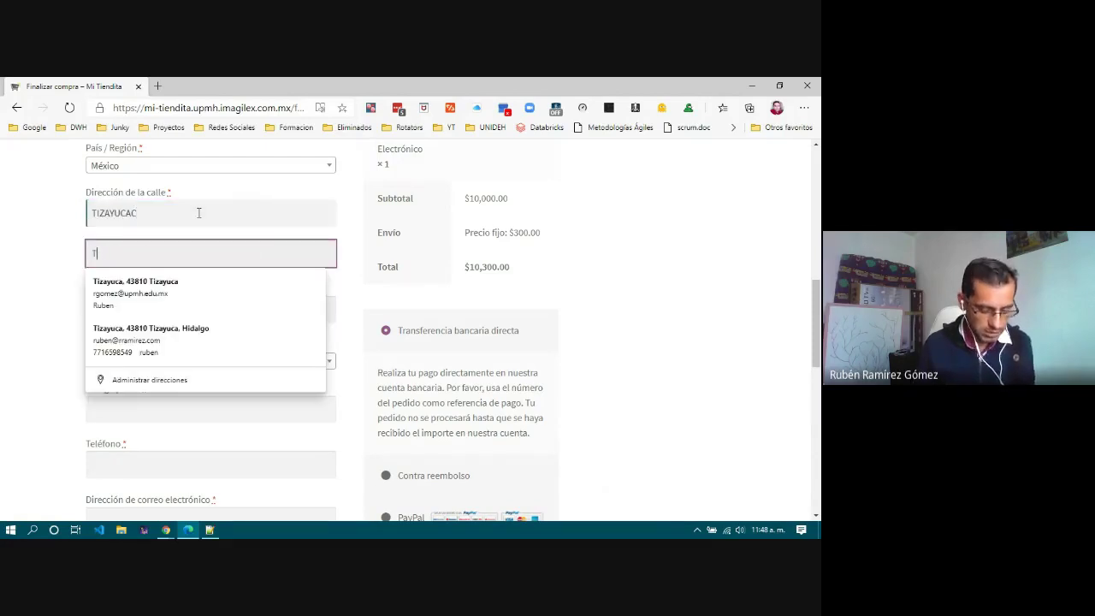
{"action": "type", "text": "IZAYUCA"}
{"action": "key", "text": "Tab"}
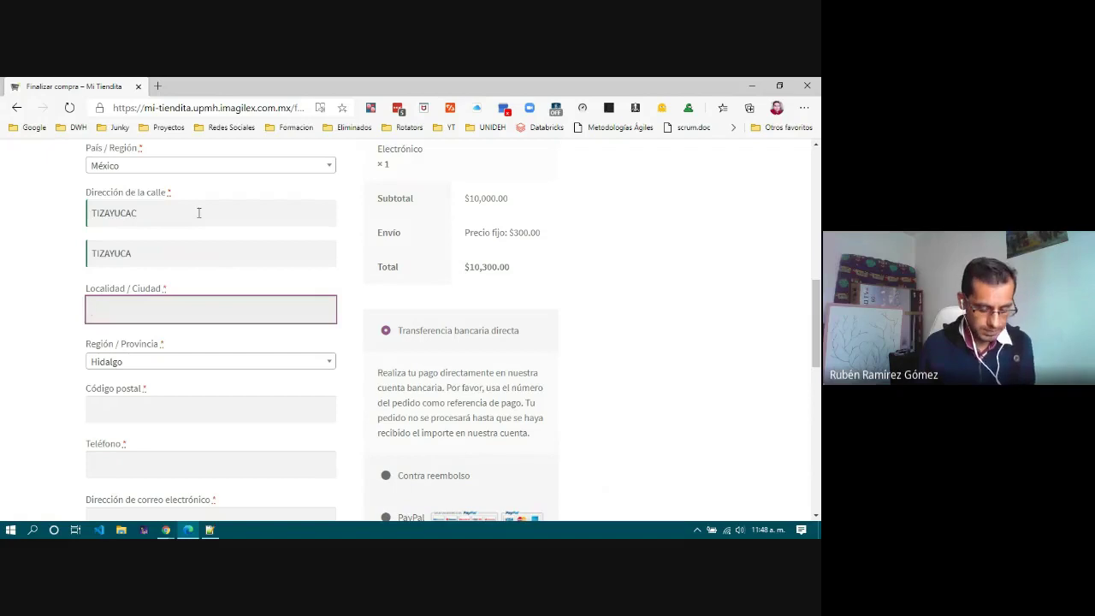
{"action": "type", "text": "TIZAYUCA"}
{"action": "key", "text": "Tab"}
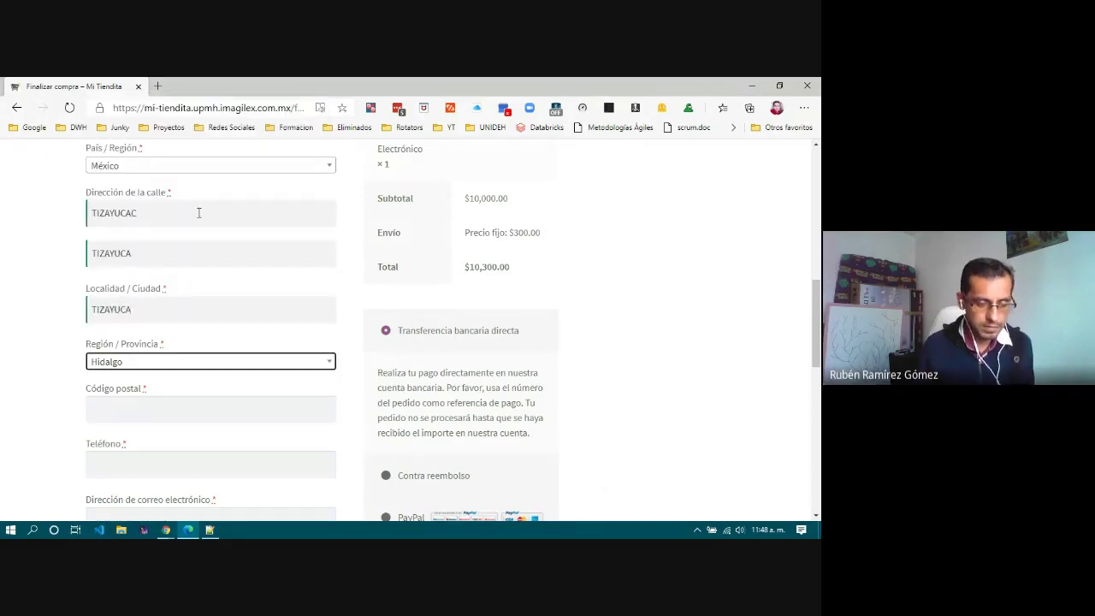
Step: Fill in the postal code and phone number, and pick the saved e-mail from browser autofill
{"action": "left_click", "coordinate": [164, 403]}
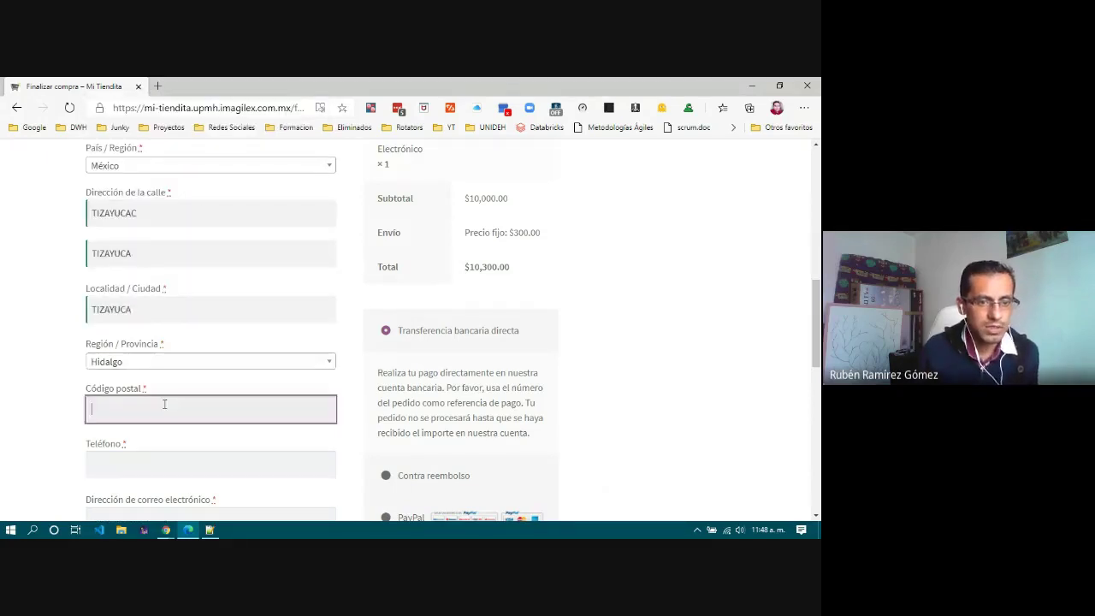
{"action": "type", "text": "43810"}
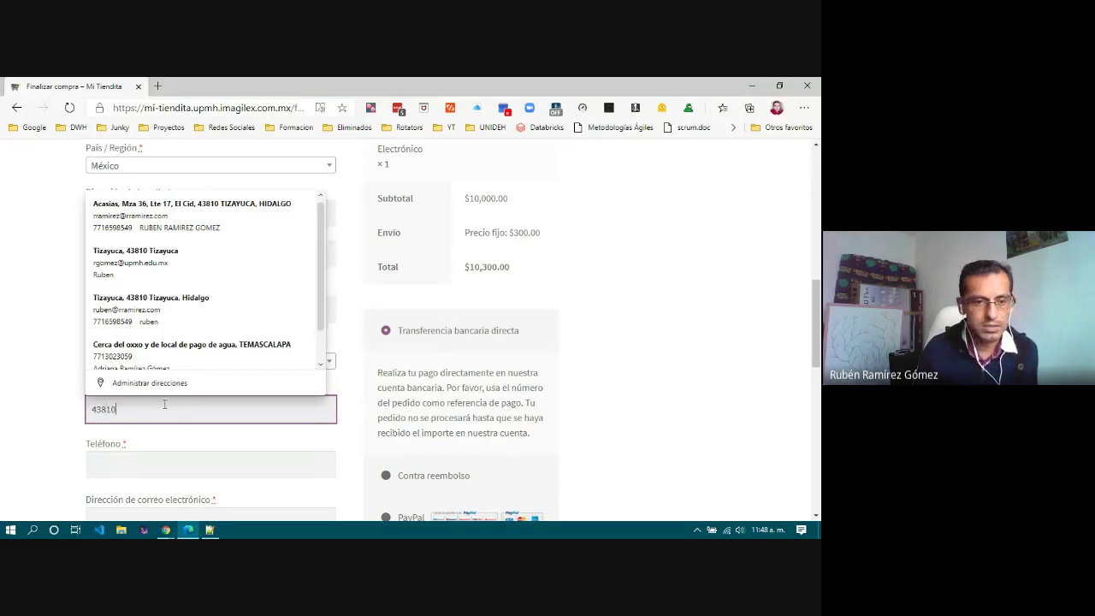
{"action": "key", "text": "Tab"}
{"action": "type", "text": "123"}
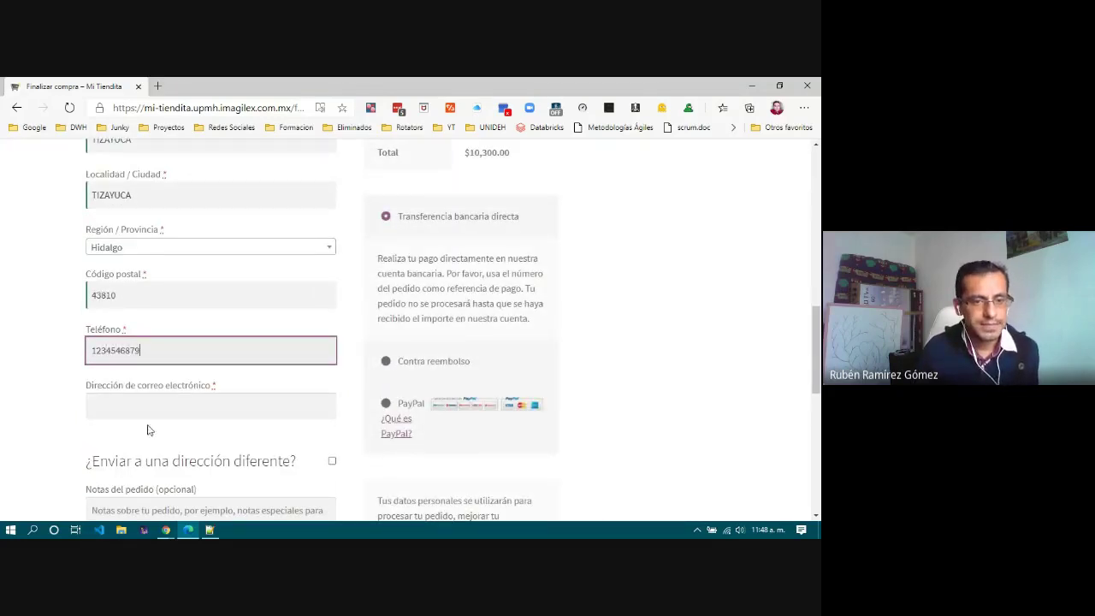
{"action": "left_click", "coordinate": [172, 410]}
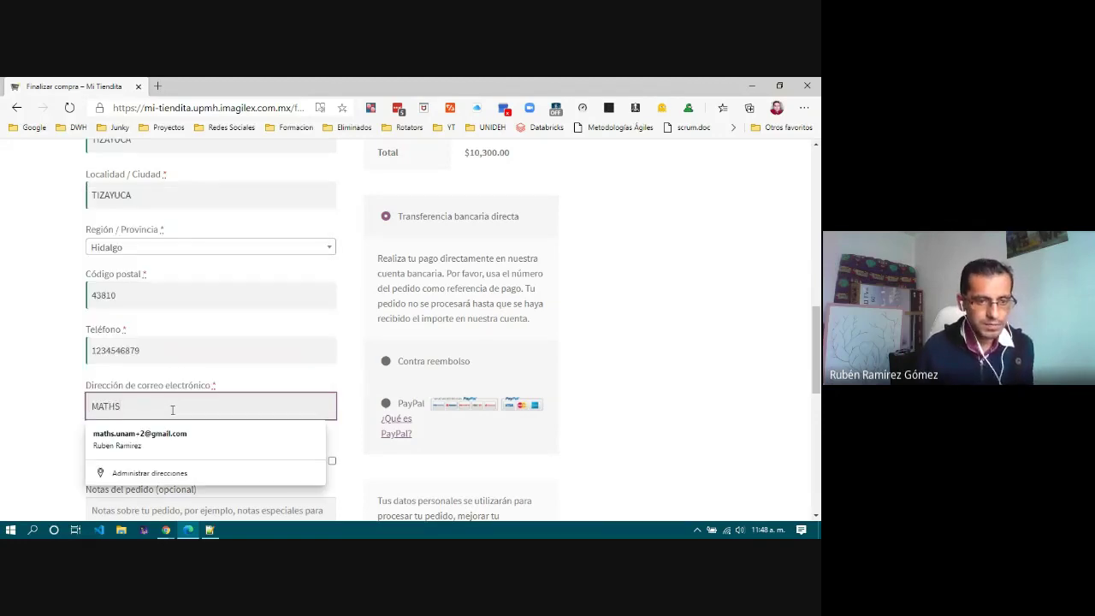
{"action": "key", "text": "Down"}
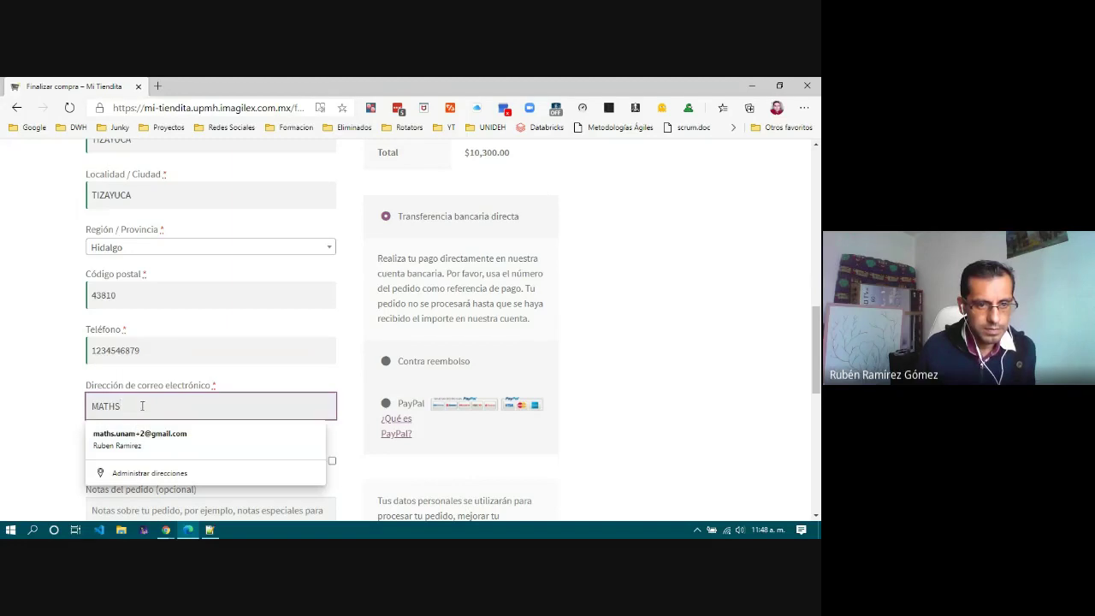
{"action": "left_click", "coordinate": [163, 435]}
{"action": "left_click", "coordinate": [151, 408]}
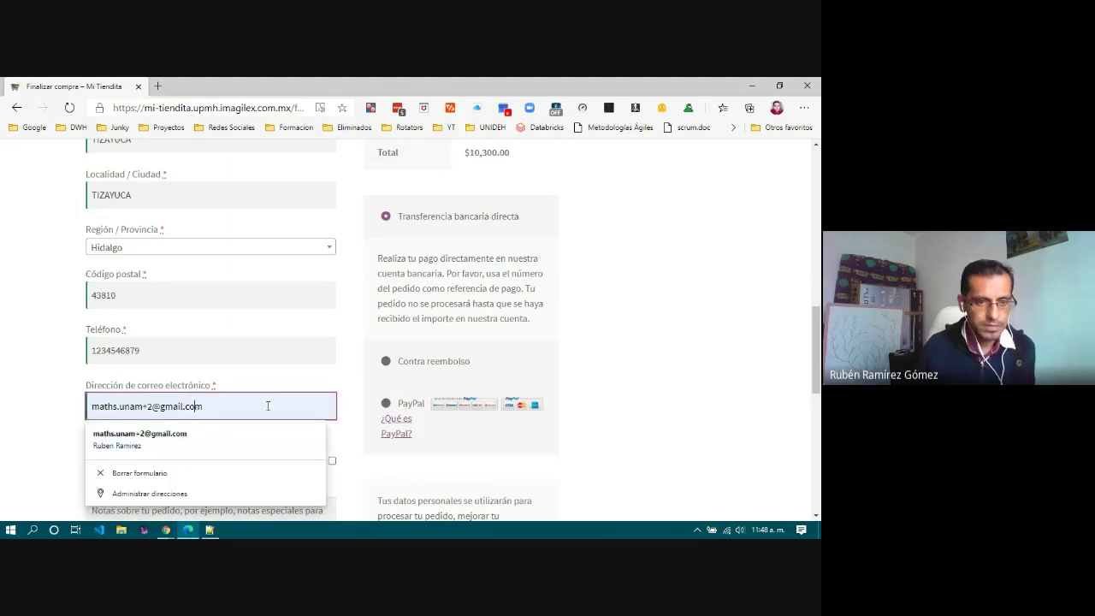
{"action": "key", "text": "Escape"}
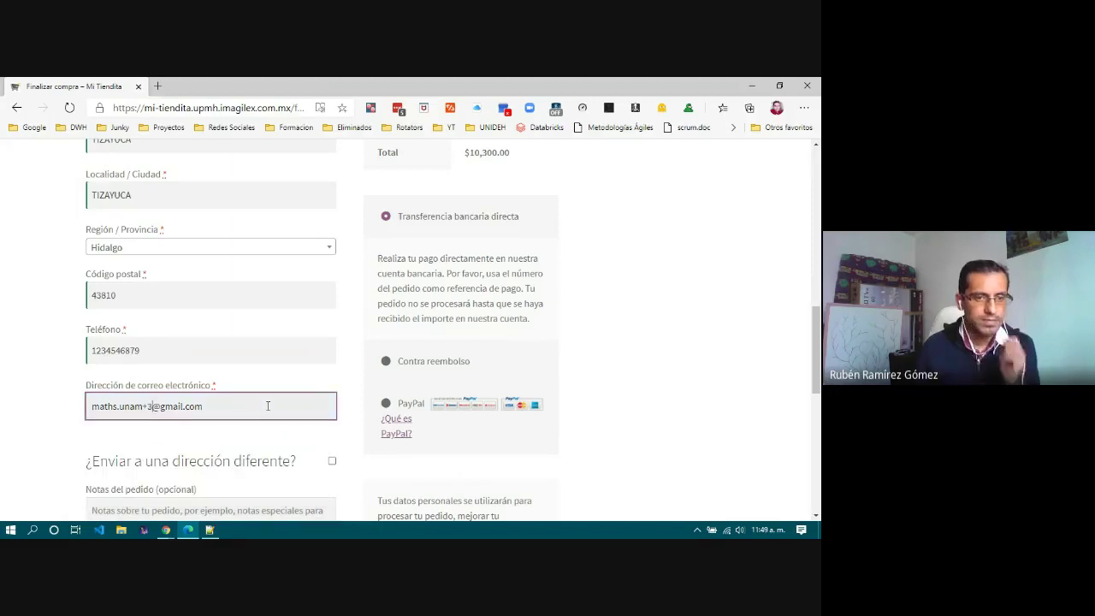
{"action": "scroll", "coordinate": [227, 442], "scroll_direction": "down", "scroll_amount": 5}
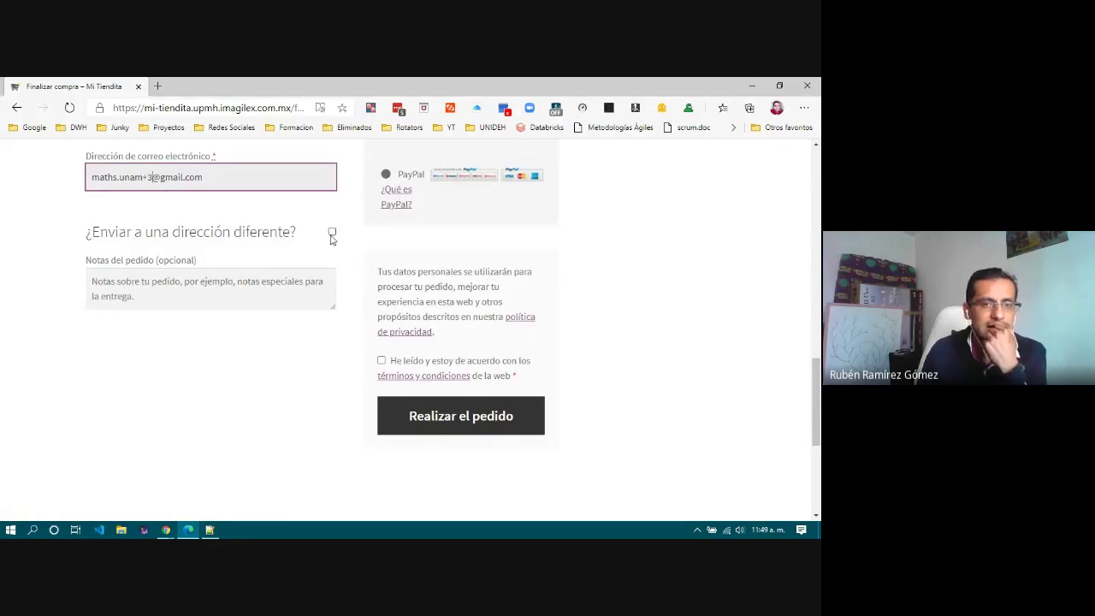
{"action": "scroll", "coordinate": [283, 299], "scroll_direction": "up", "scroll_amount": 15}
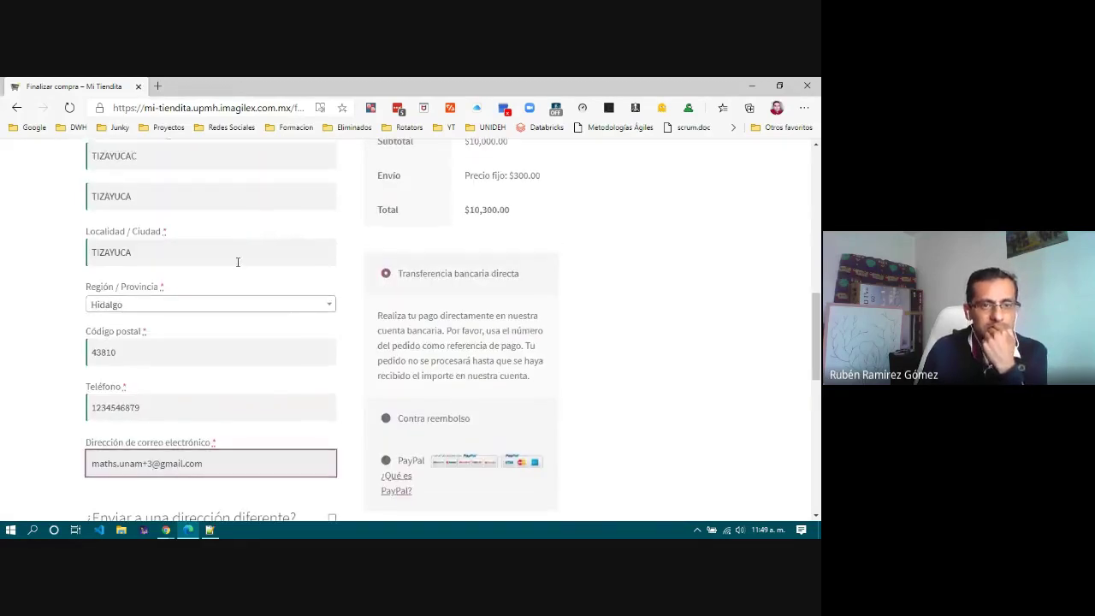
{"action": "scroll", "coordinate": [212, 429], "scroll_direction": "down", "scroll_amount": 1}
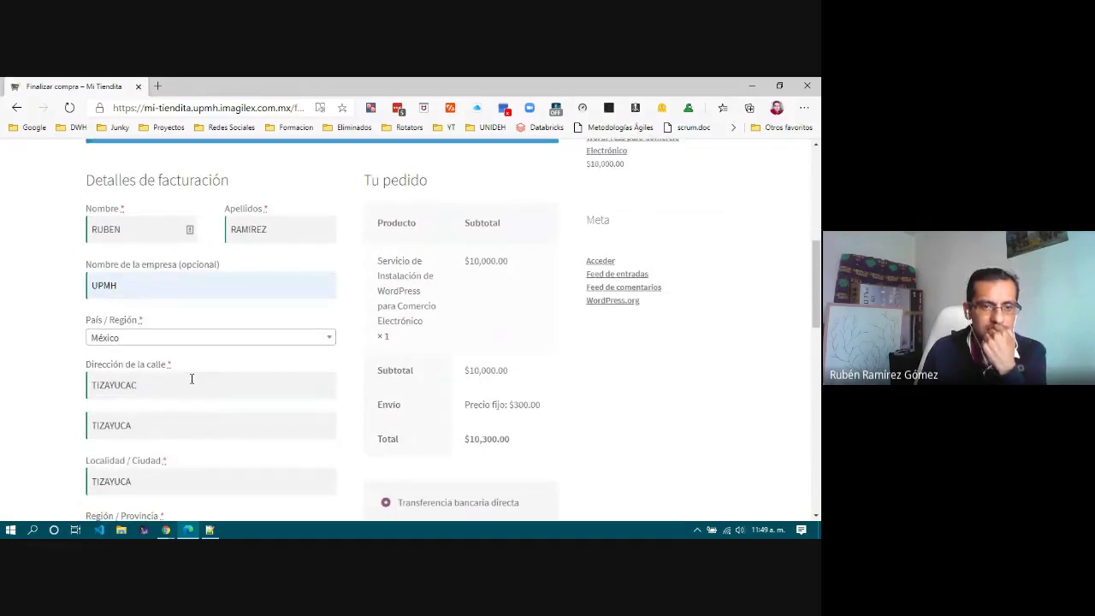
{"action": "scroll", "coordinate": [192, 383], "scroll_direction": "down", "scroll_amount": 5}
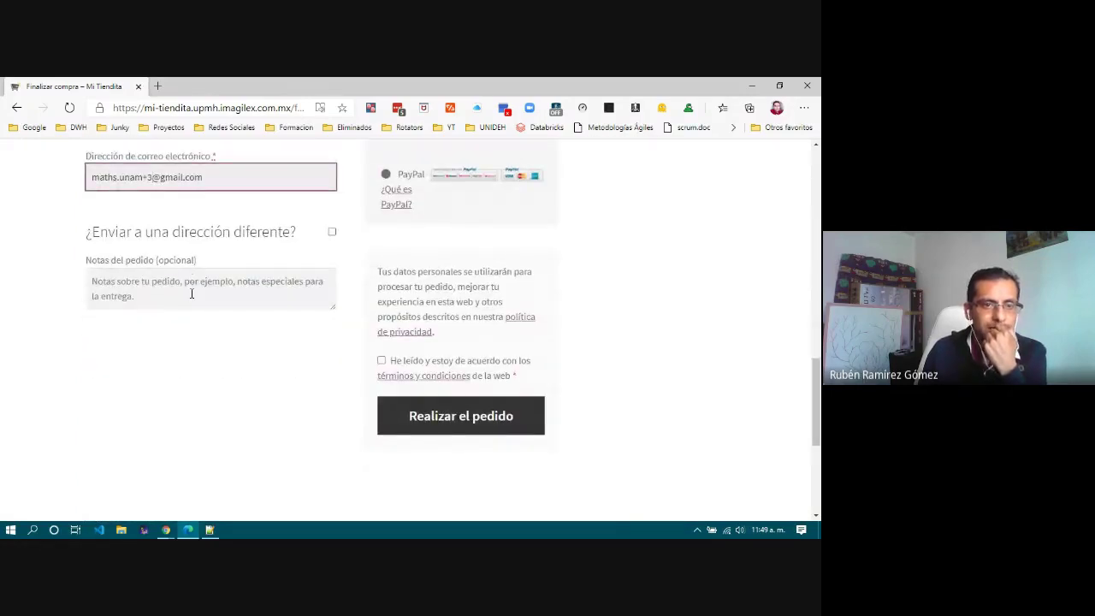
{"action": "left_click", "coordinate": [191, 293]}
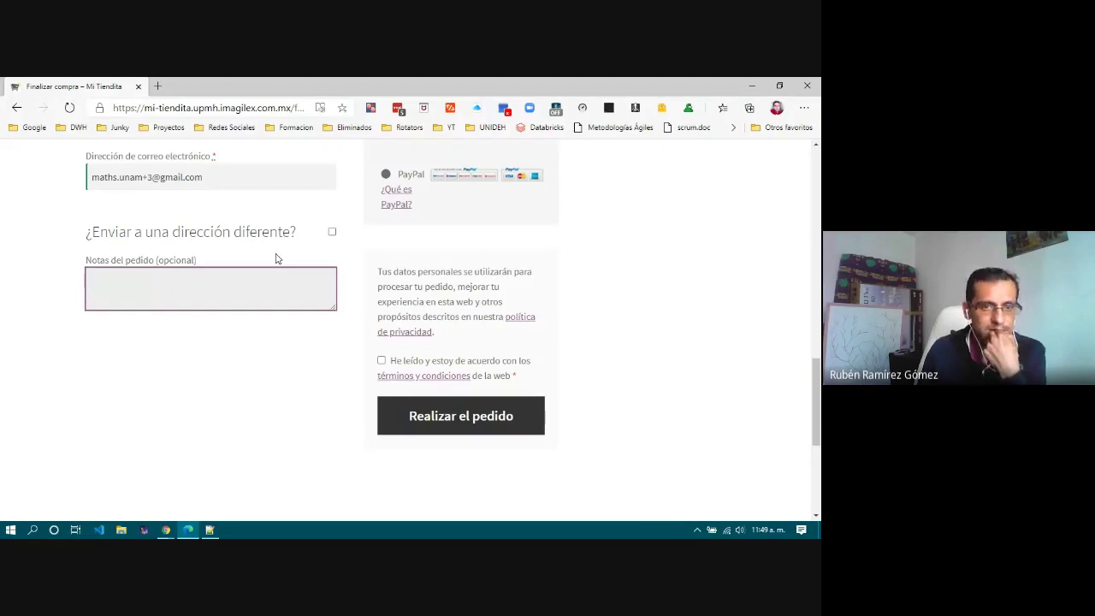
{"action": "scroll", "coordinate": [276, 258], "scroll_direction": "up", "scroll_amount": 3}
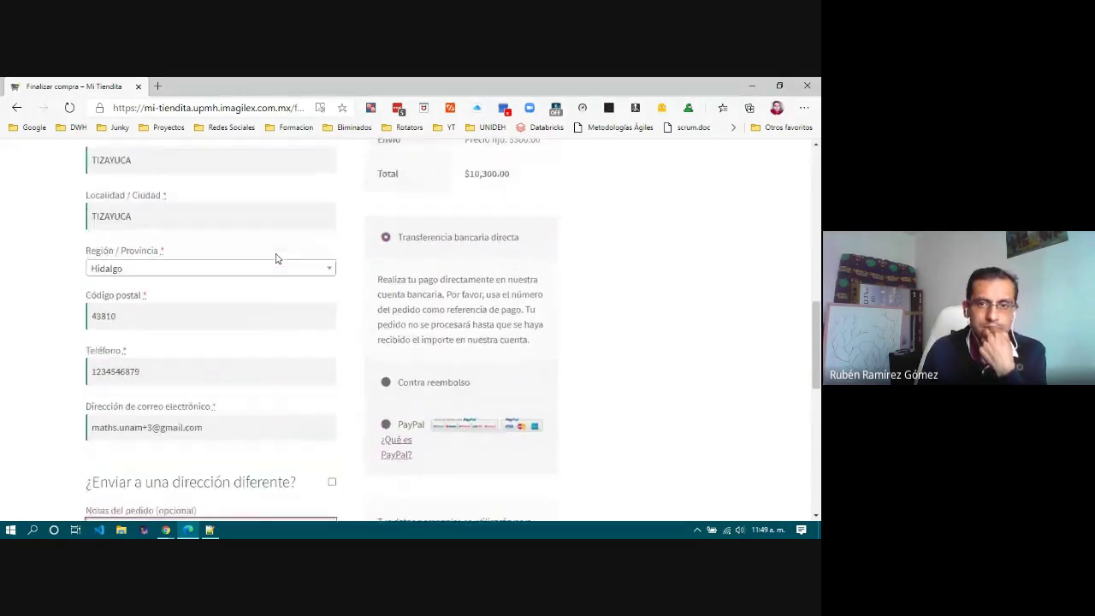
{"action": "scroll", "coordinate": [276, 258], "scroll_direction": "up", "scroll_amount": 5}
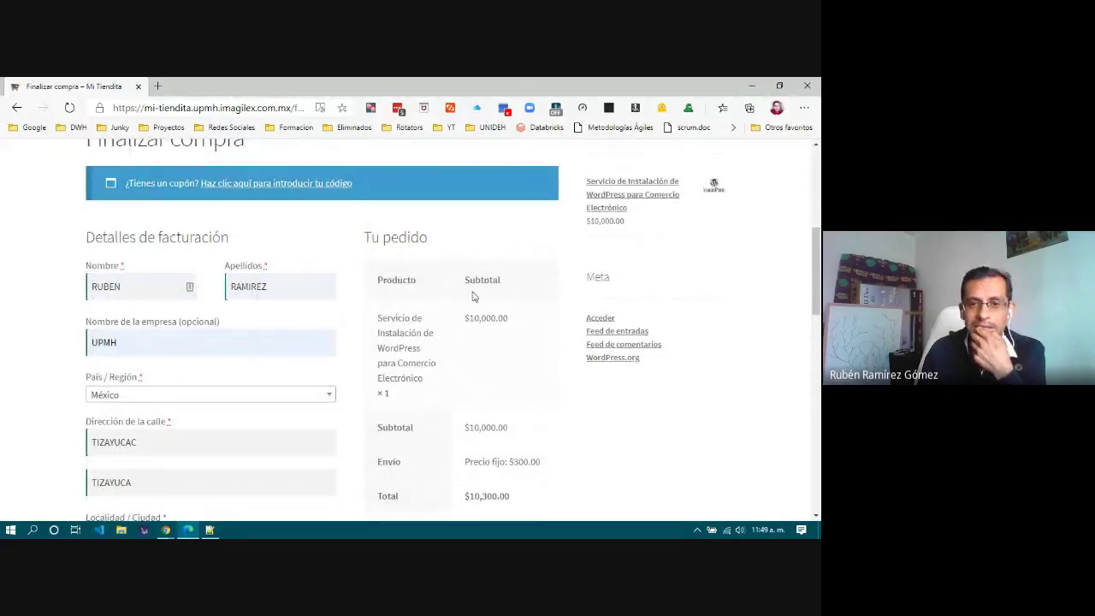
{"action": "scroll", "coordinate": [543, 344], "scroll_direction": "down", "scroll_amount": 3}
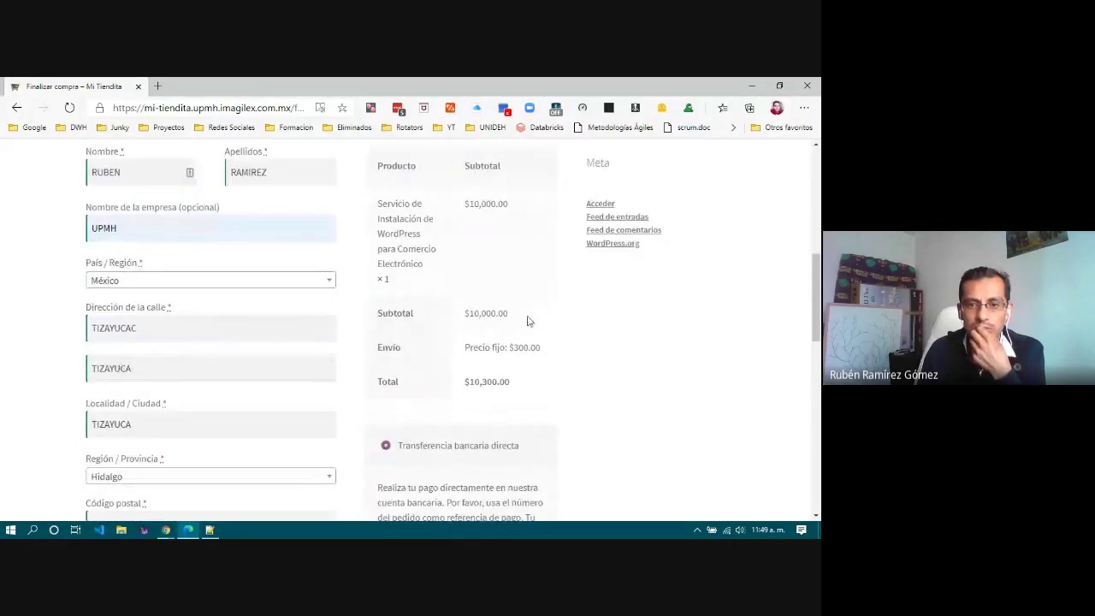
{"action": "left_click_drag", "start_coordinate": [374, 325], "coordinate": [542, 339]}
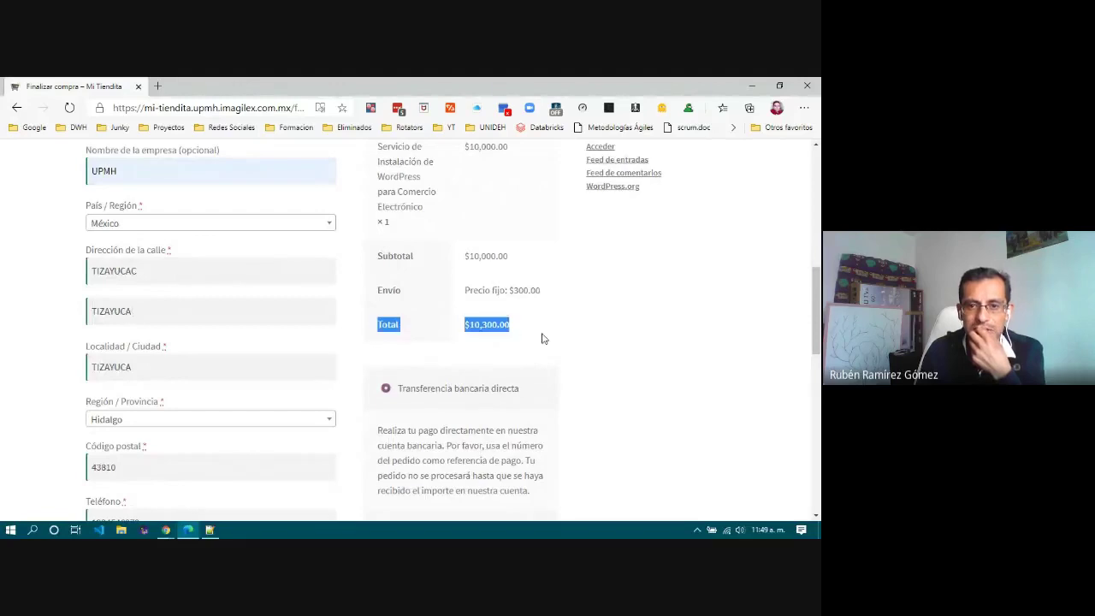
{"action": "scroll", "coordinate": [522, 336], "scroll_direction": "down", "scroll_amount": 2}
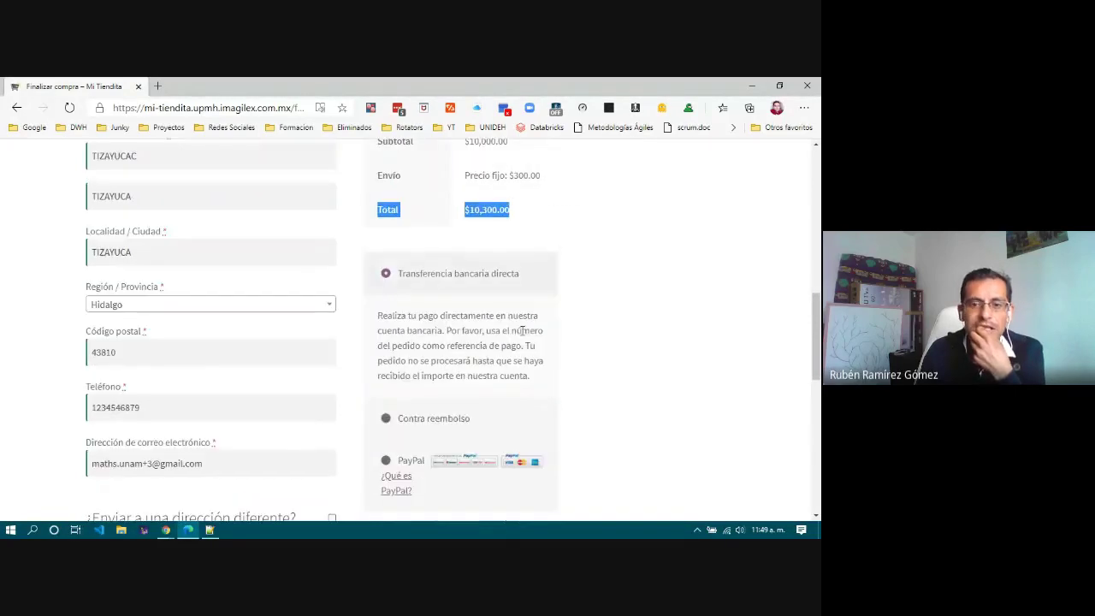
{"action": "scroll", "coordinate": [522, 332], "scroll_direction": "down", "scroll_amount": 2}
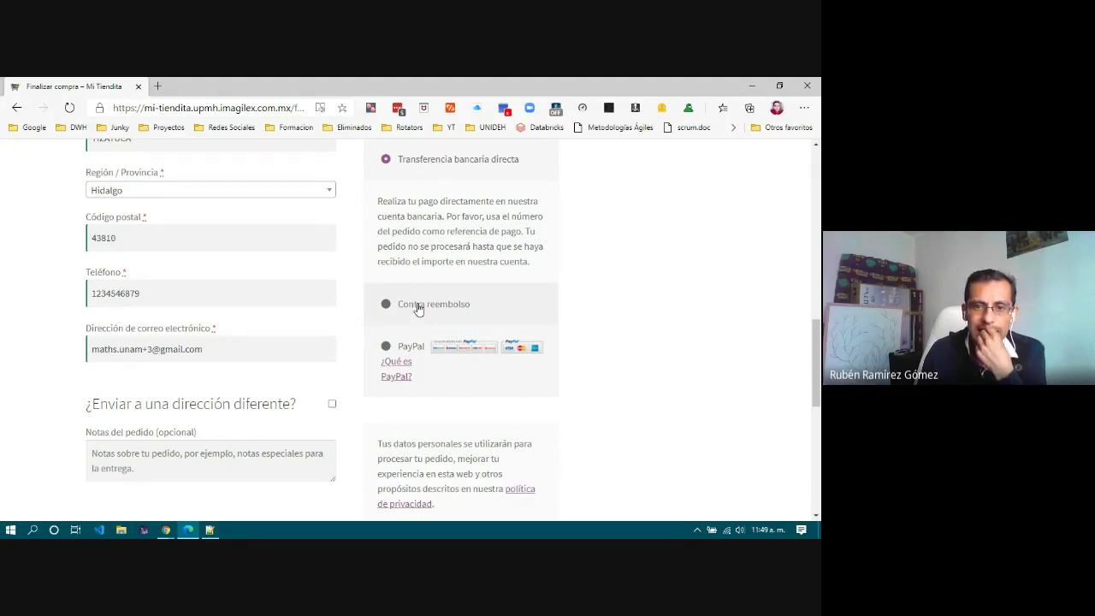
Step: Choose Contra reembolso payment, accept the terms and conditions, and place the order
{"action": "left_click", "coordinate": [418, 309]}
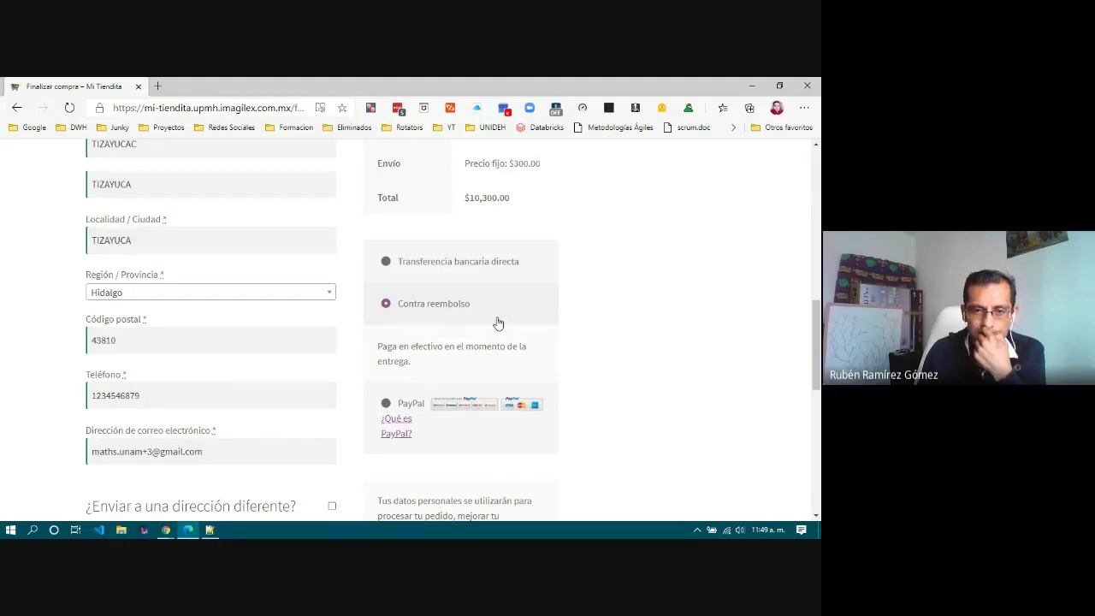
{"action": "scroll", "coordinate": [498, 323], "scroll_direction": "down", "scroll_amount": 3}
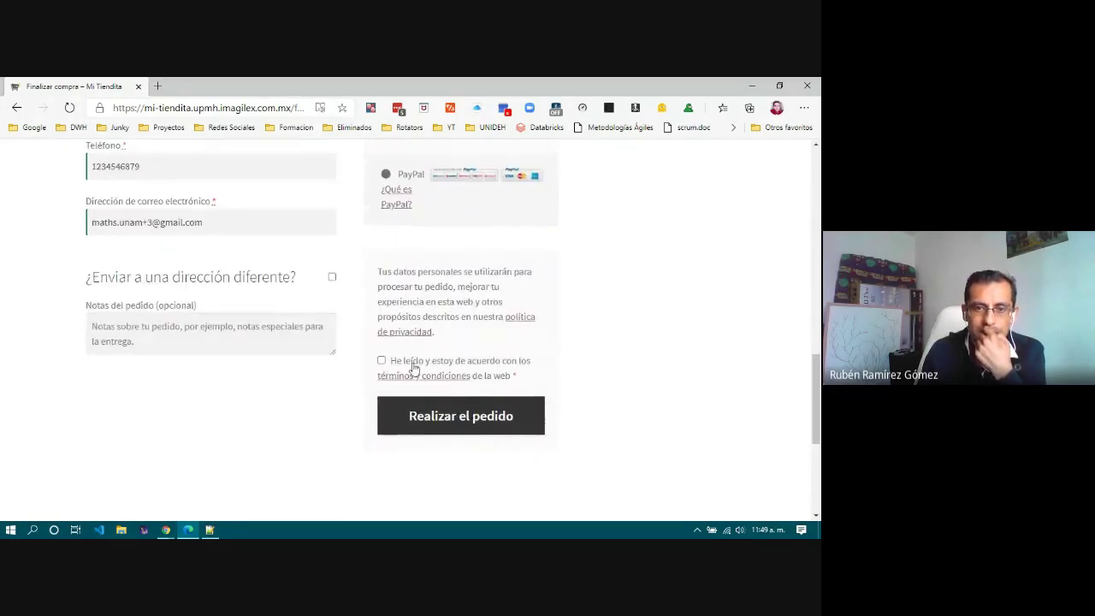
{"action": "left_click", "coordinate": [414, 363]}
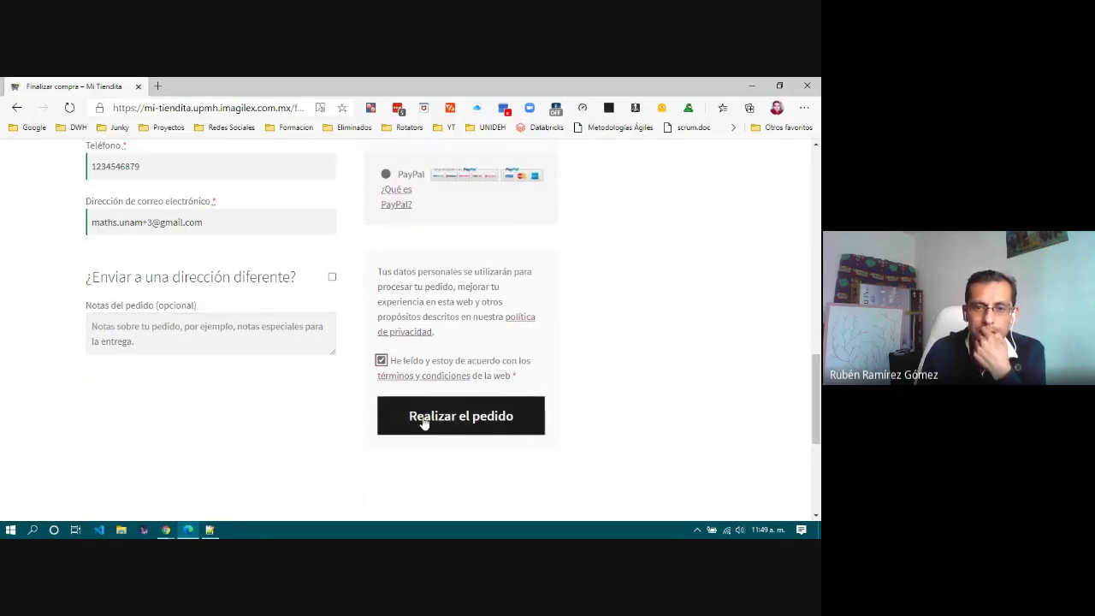
{"action": "scroll", "coordinate": [416, 422], "scroll_direction": "down", "scroll_amount": 1}
{"action": "left_click", "coordinate": [442, 364]}
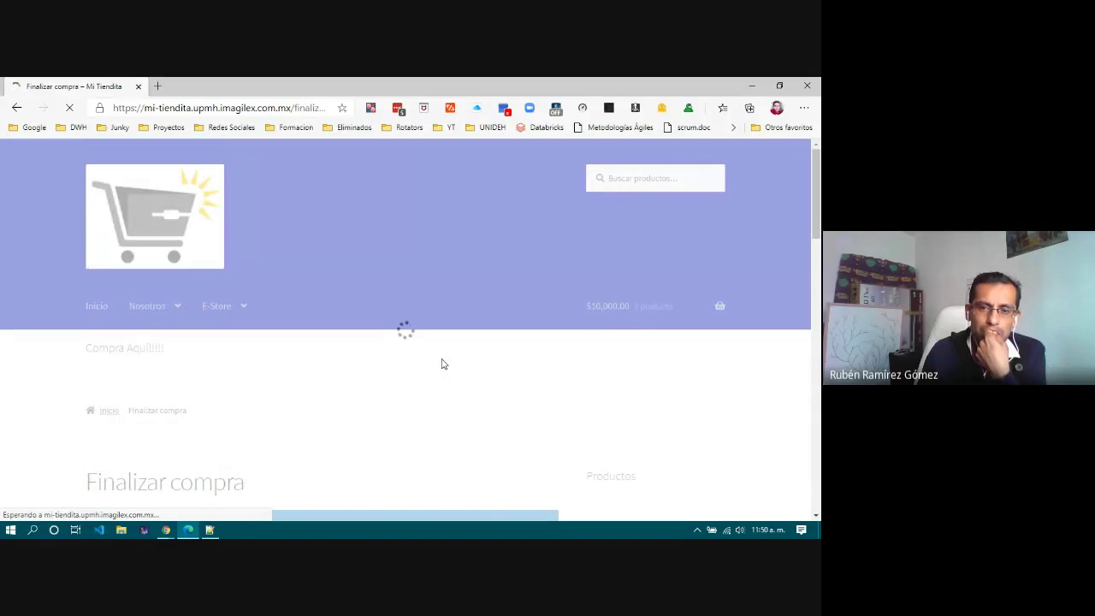
Step: Scroll down the Pedido recibido page and select the order number 41
{"action": "scroll", "coordinate": [441, 365], "scroll_direction": "down", "scroll_amount": 3}
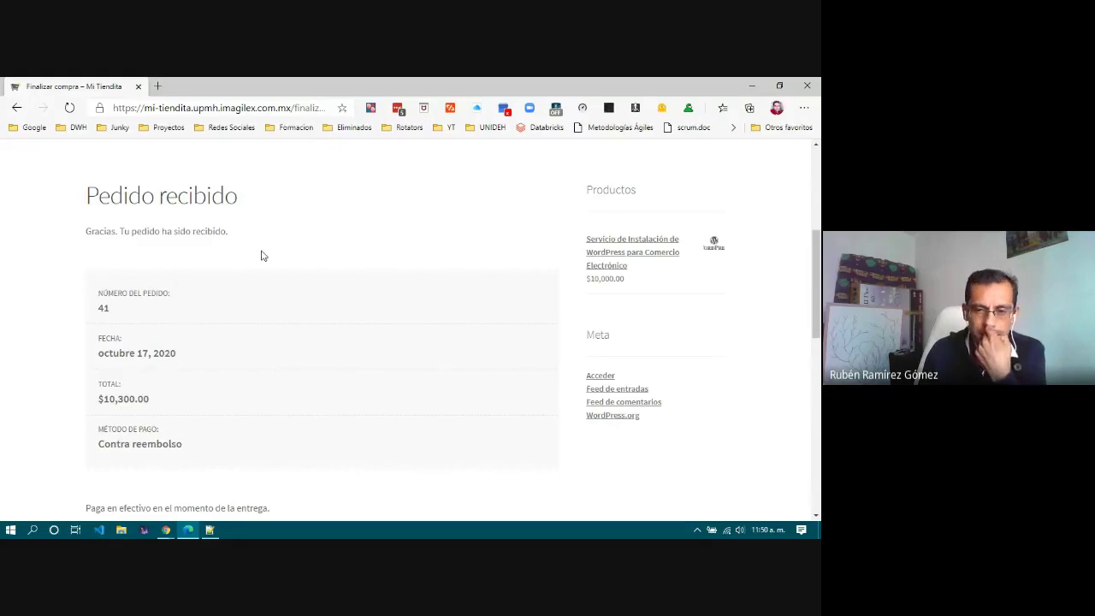
{"action": "scroll", "coordinate": [263, 255], "scroll_direction": "down", "scroll_amount": 1}
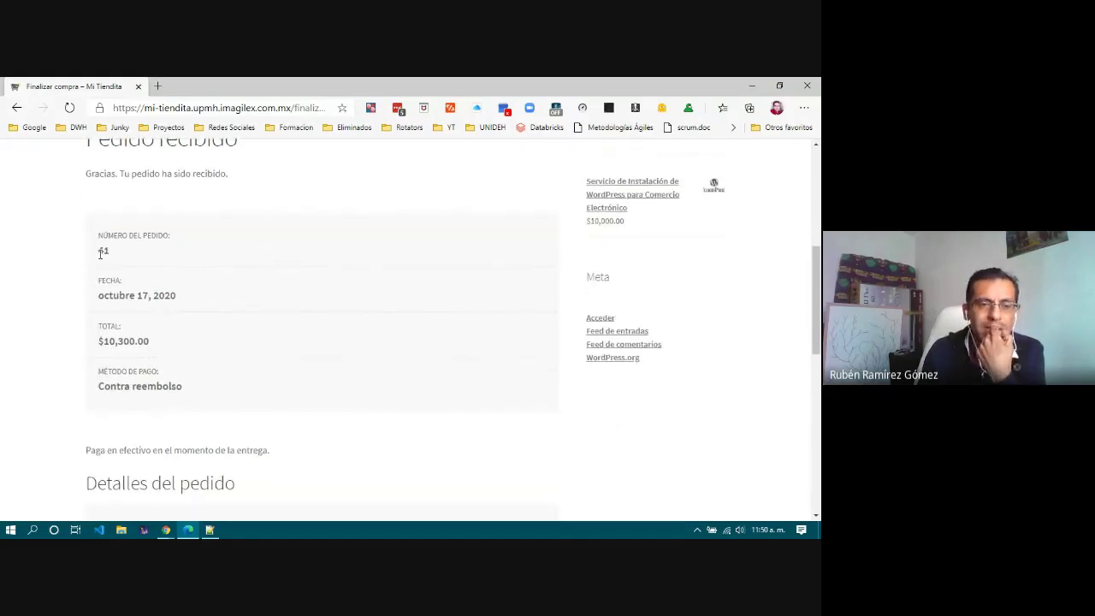
{"action": "left_click_drag", "start_coordinate": [99, 251], "coordinate": [118, 259]}
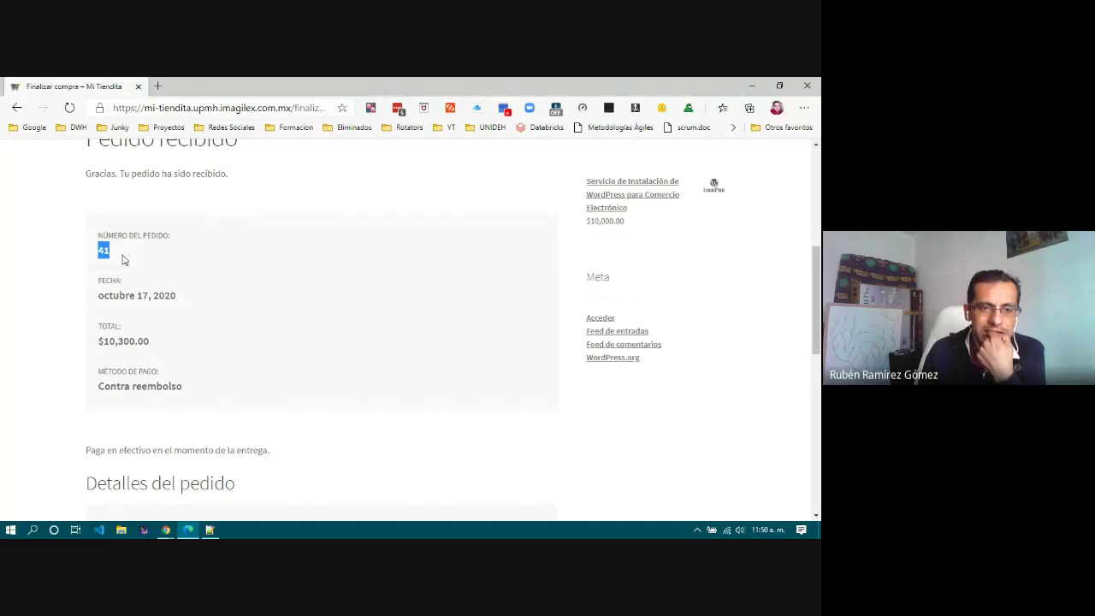
Step: Review the $10,300.00 Contra reembolso order details, then bring up the Windows Start menu
{"action": "scroll", "coordinate": [133, 315], "scroll_direction": "down", "scroll_amount": 2}
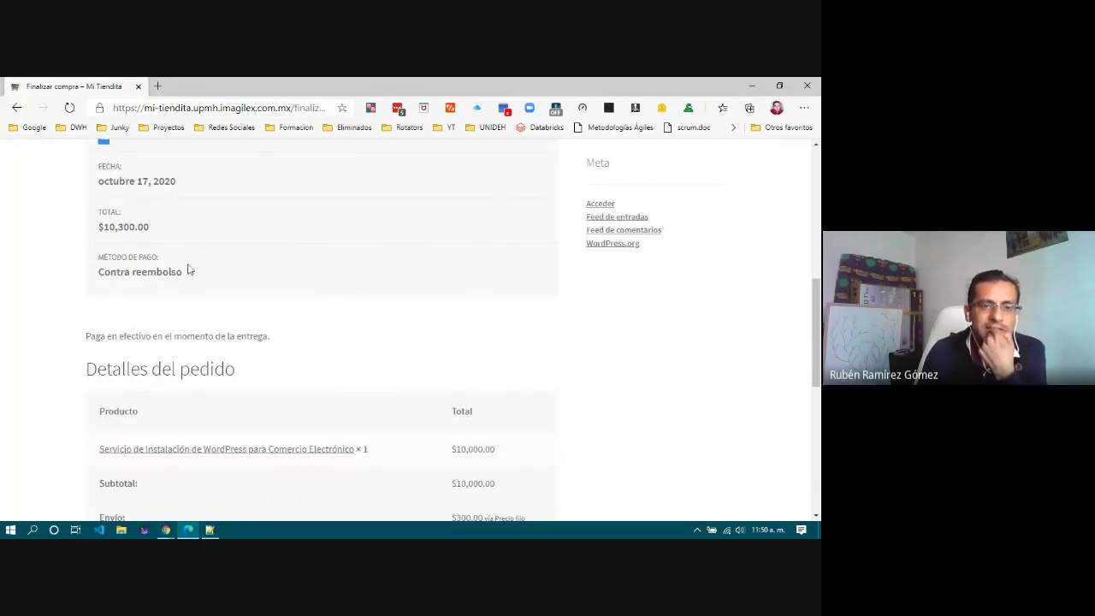
{"action": "scroll", "coordinate": [253, 284], "scroll_direction": "down", "scroll_amount": 3}
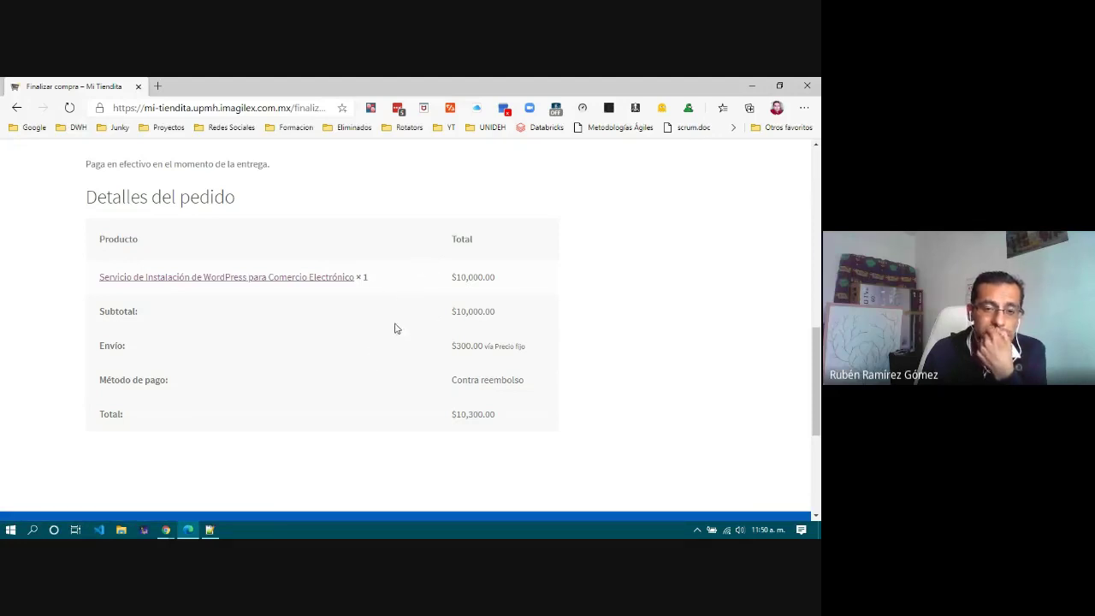
{"action": "scroll", "coordinate": [399, 345], "scroll_direction": "down", "scroll_amount": 3}
{"action": "scroll", "coordinate": [399, 345], "scroll_direction": "up", "scroll_amount": 8}
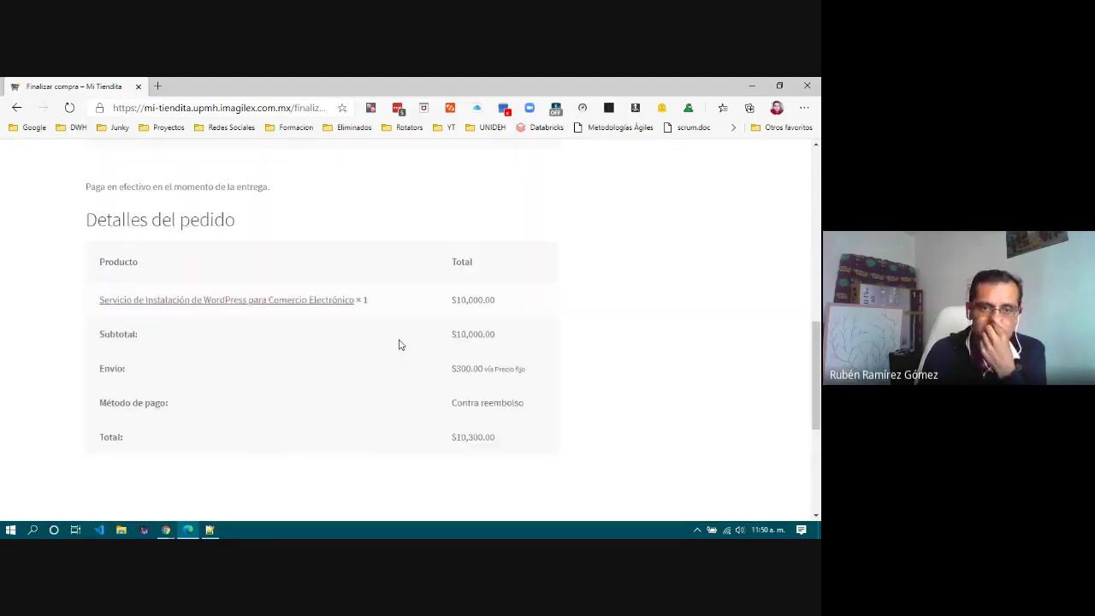
{"action": "scroll", "coordinate": [399, 345], "scroll_direction": "up", "scroll_amount": 1}
{"action": "scroll", "coordinate": [399, 345], "scroll_direction": "down", "scroll_amount": 3}
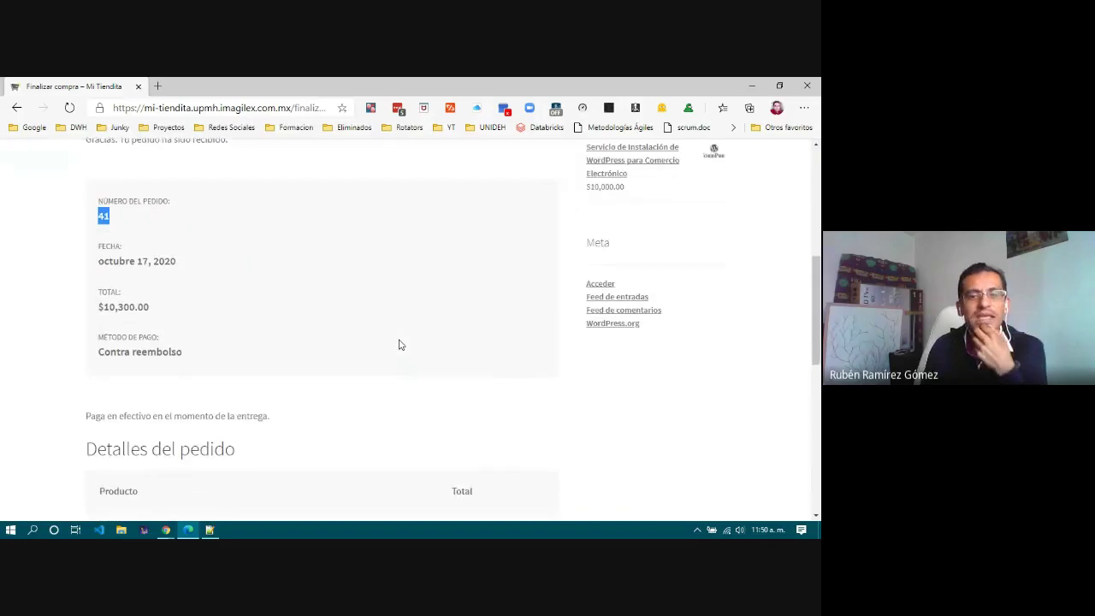
{"action": "scroll", "coordinate": [399, 344], "scroll_direction": "down", "scroll_amount": 3}
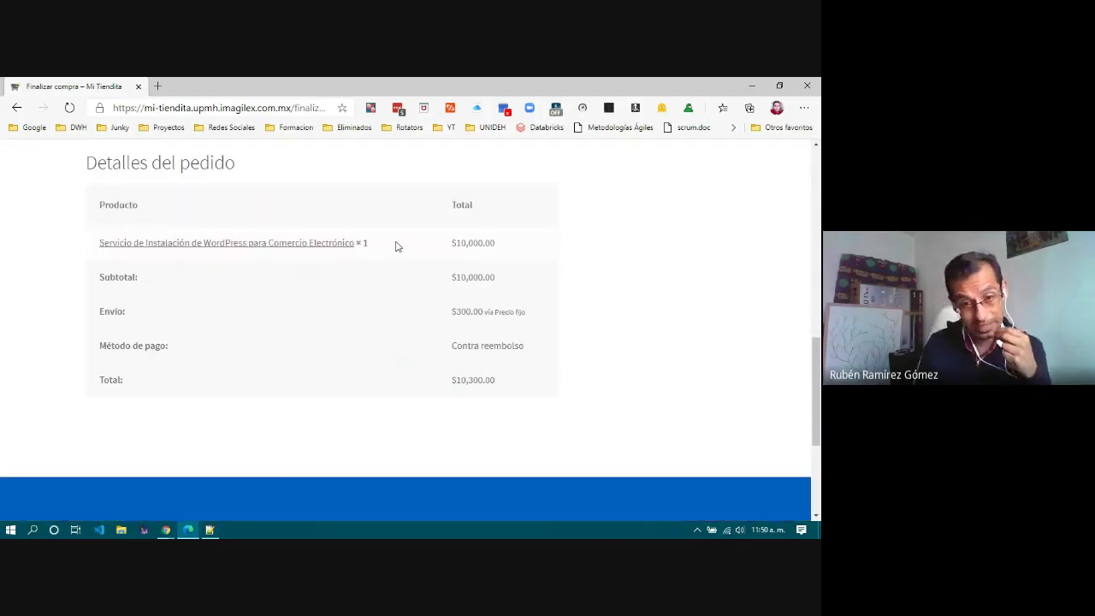
{"action": "scroll", "coordinate": [397, 246], "scroll_direction": "up", "scroll_amount": 3}
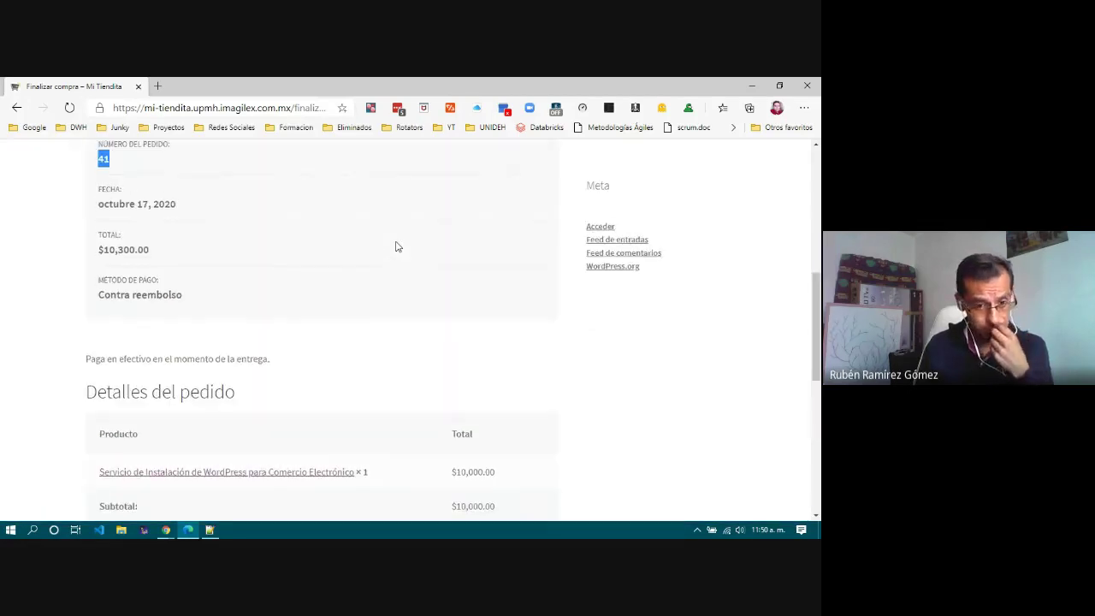
{"action": "left_click", "coordinate": [10, 530]}
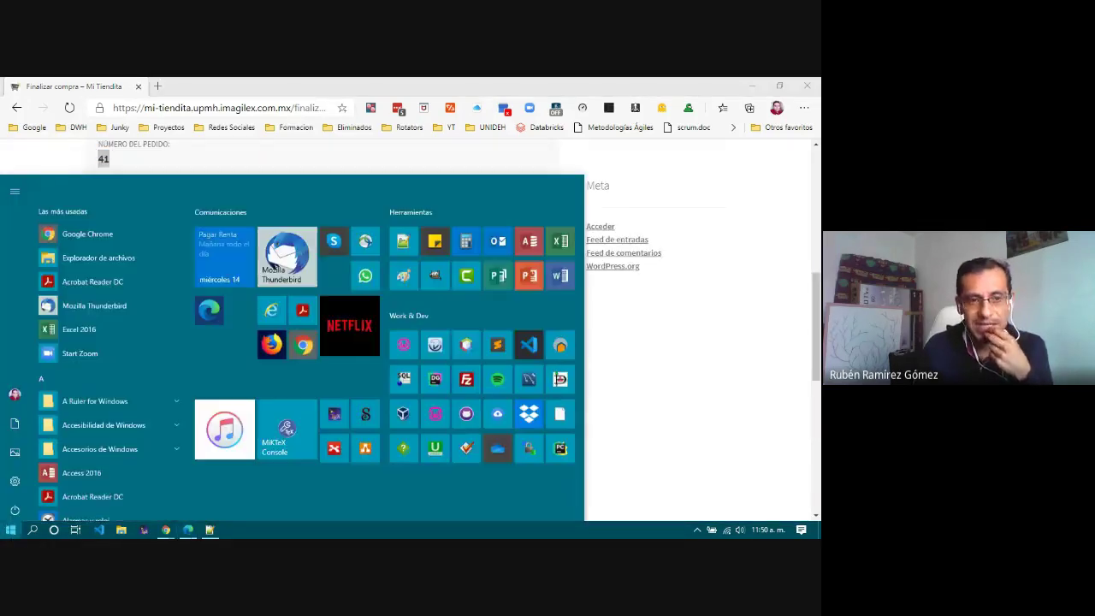
Step: Launch Thunderbird and open the '¡Hemos recibido tu pedido en Mi Tiendita!' email in its own tab
{"action": "key", "text": "Escape"}
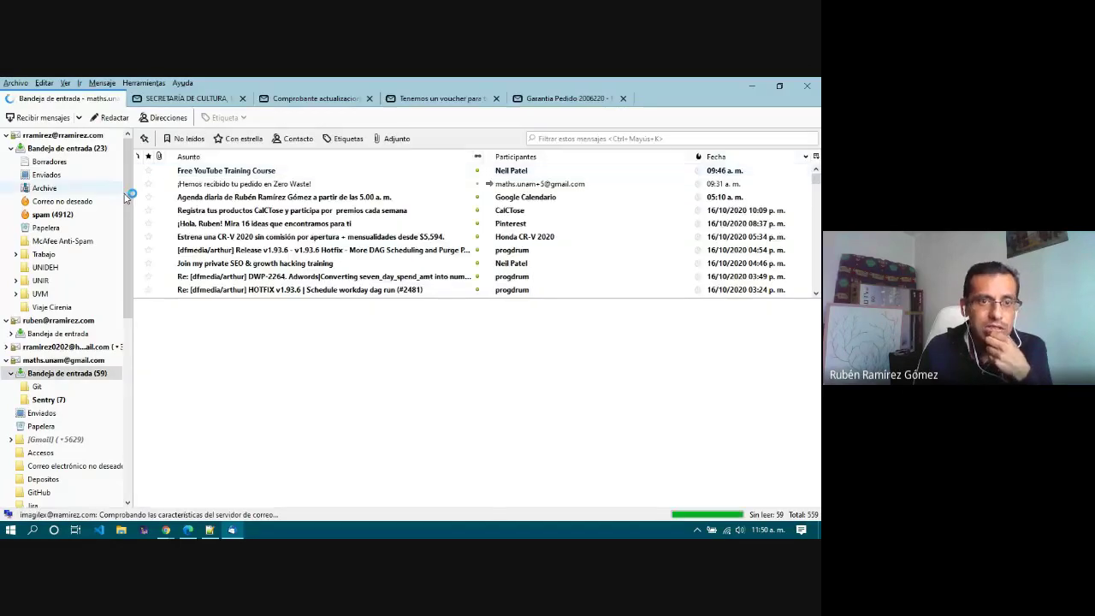
{"action": "left_click_drag", "start_coordinate": [128, 198], "coordinate": [128, 237]}
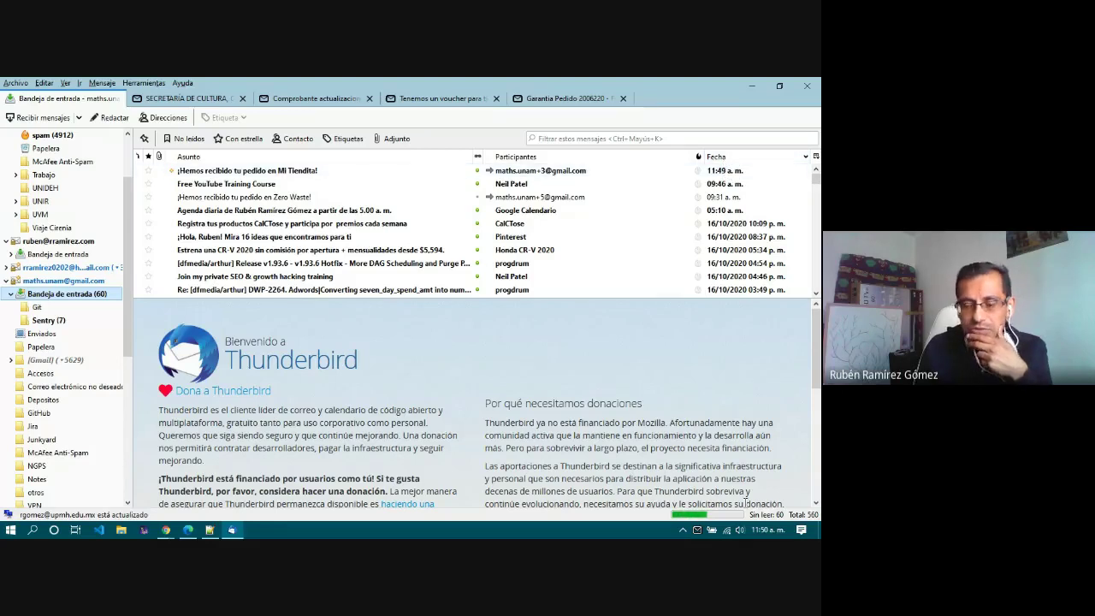
{"action": "left_click", "coordinate": [287, 170]}
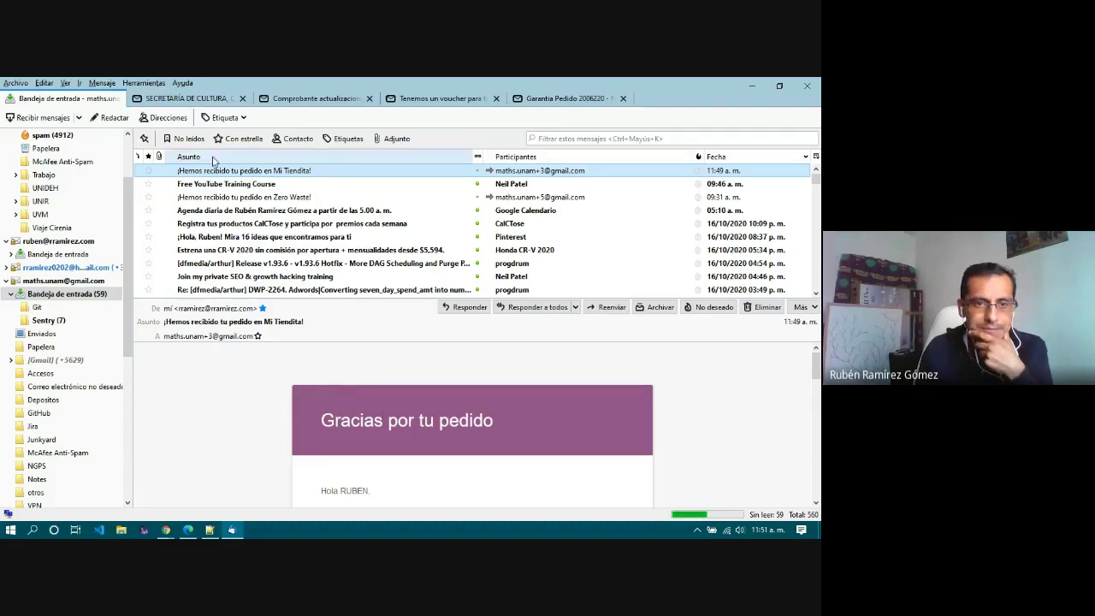
{"action": "double_click", "coordinate": [235, 170]}
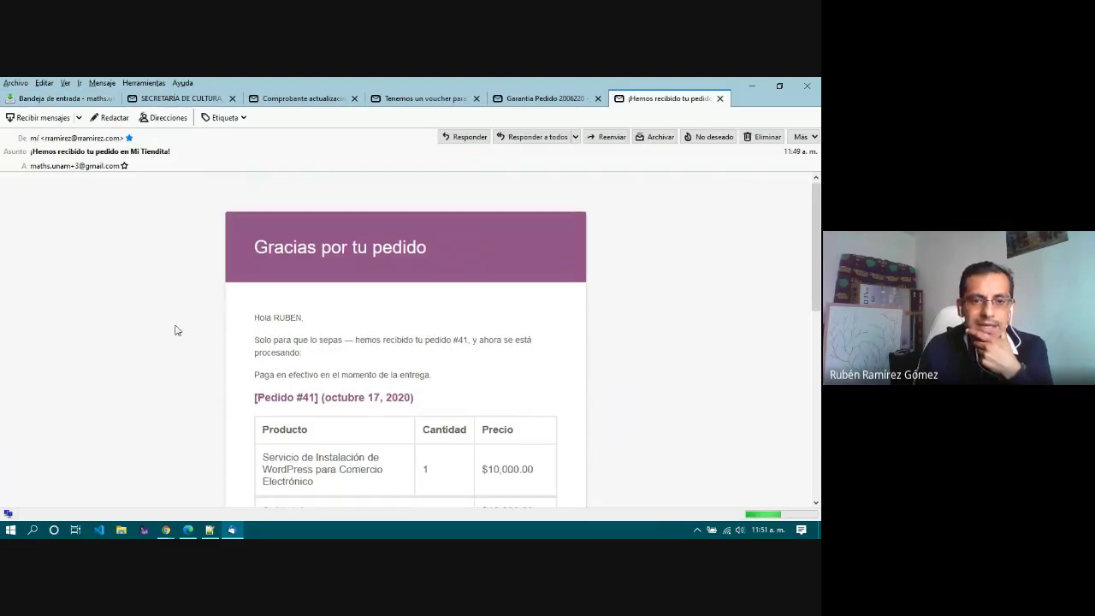
Step: Read the order email down to the billing and shipping addresses, then minimize Thunderbird
{"action": "scroll", "coordinate": [197, 330], "scroll_direction": "down", "scroll_amount": 1}
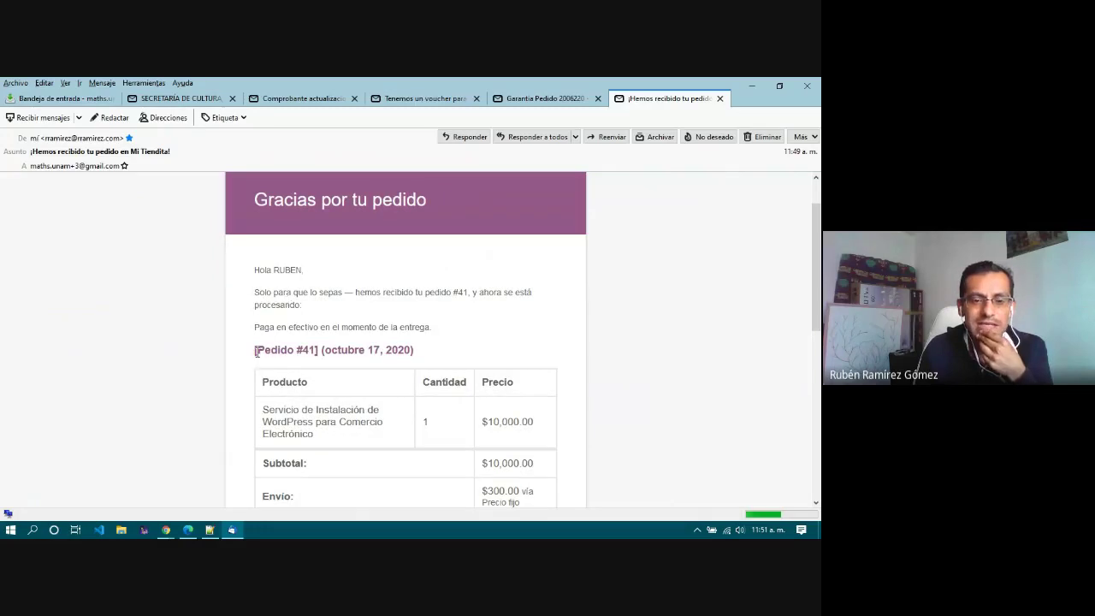
{"action": "left_click_drag", "start_coordinate": [256, 353], "coordinate": [440, 356]}
{"action": "left_click", "coordinate": [440, 357]}
{"action": "scroll", "coordinate": [439, 357], "scroll_direction": "down", "scroll_amount": 1}
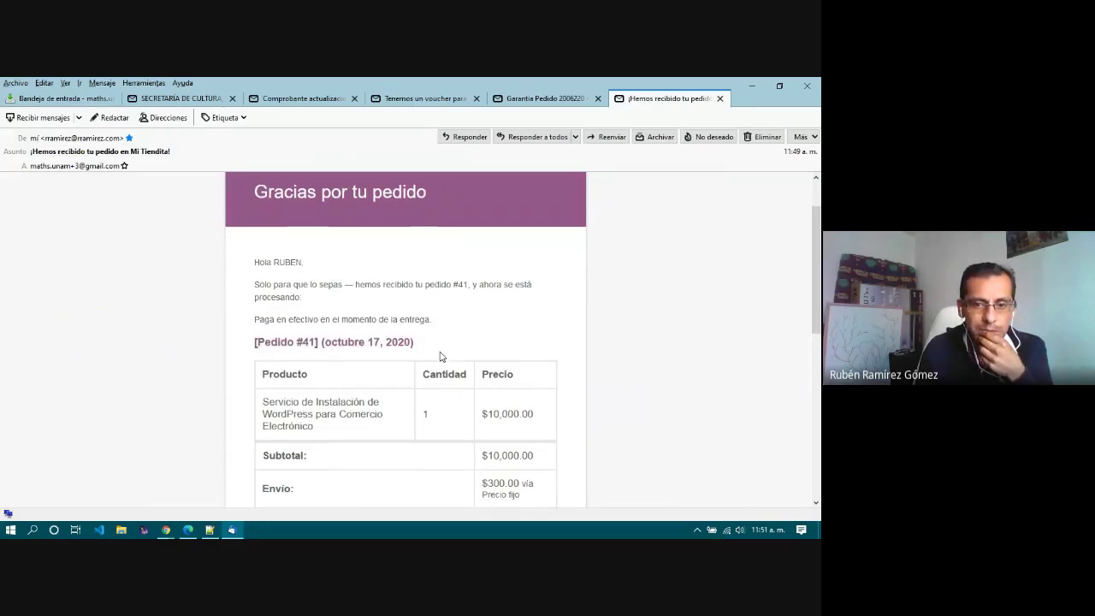
{"action": "scroll", "coordinate": [440, 357], "scroll_direction": "down", "scroll_amount": 7}
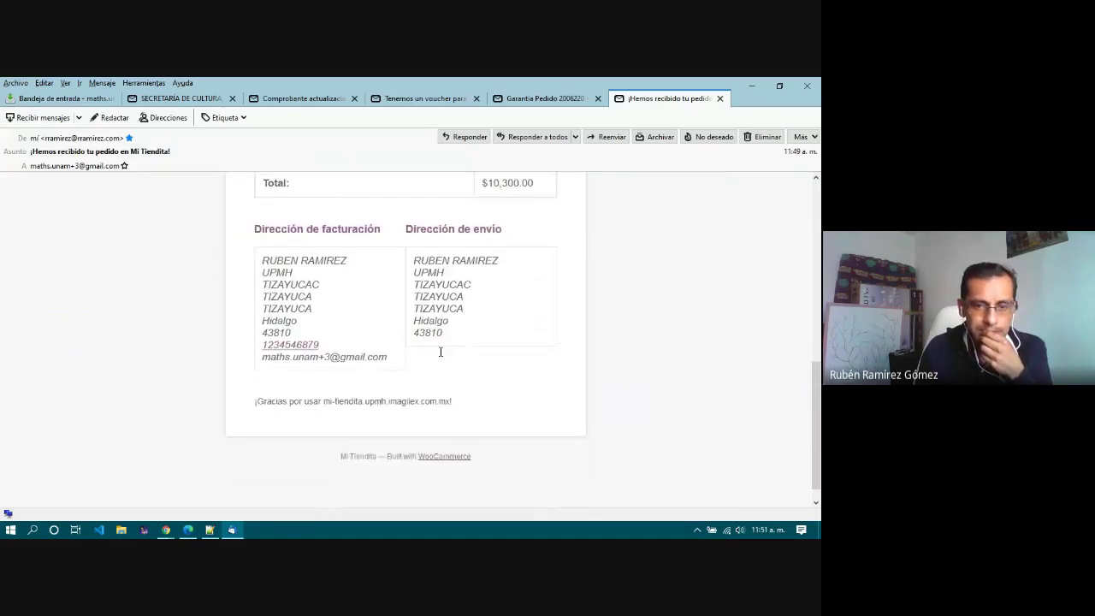
{"action": "scroll", "coordinate": [441, 351], "scroll_direction": "down", "scroll_amount": 1}
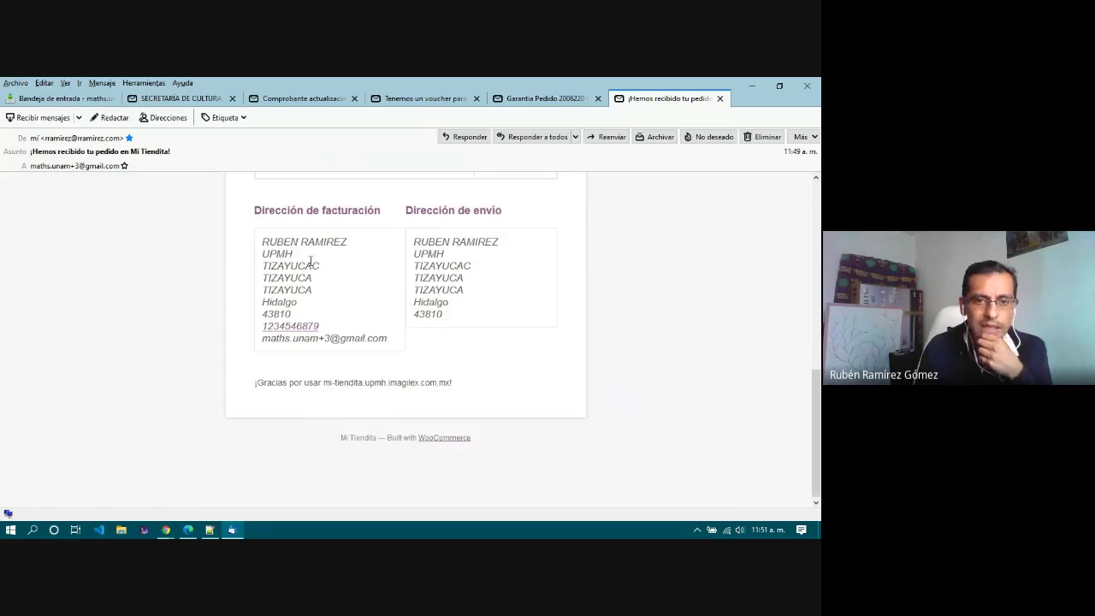
{"action": "left_click_drag", "start_coordinate": [262, 241], "coordinate": [385, 340]}
{"action": "left_click_drag", "start_coordinate": [428, 242], "coordinate": [475, 331]}
{"action": "left_click", "coordinate": [475, 332]}
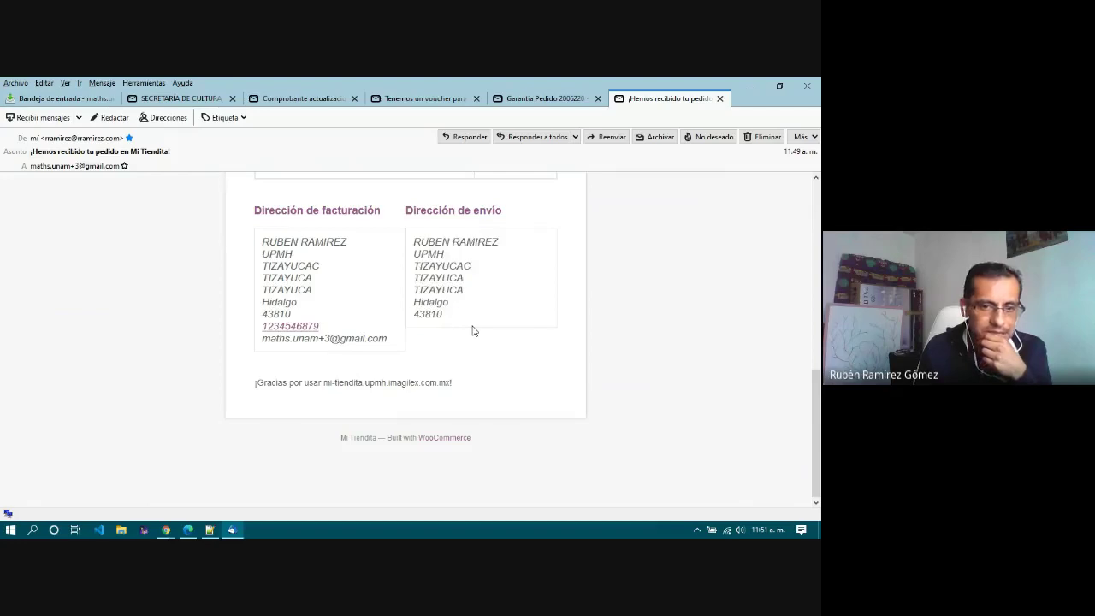
{"action": "left_click", "coordinate": [752, 89]}
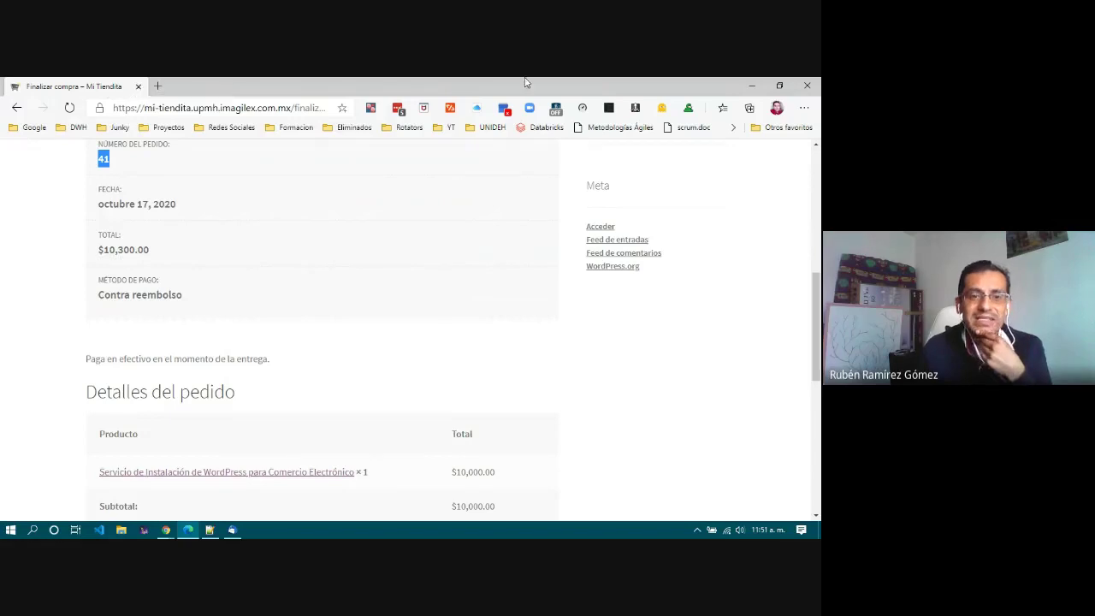
Step: Close the Edge storefront checkout window
{"action": "scroll", "coordinate": [370, 297], "scroll_direction": "up", "scroll_amount": 5}
{"action": "scroll", "coordinate": [370, 297], "scroll_direction": "down", "scroll_amount": 8}
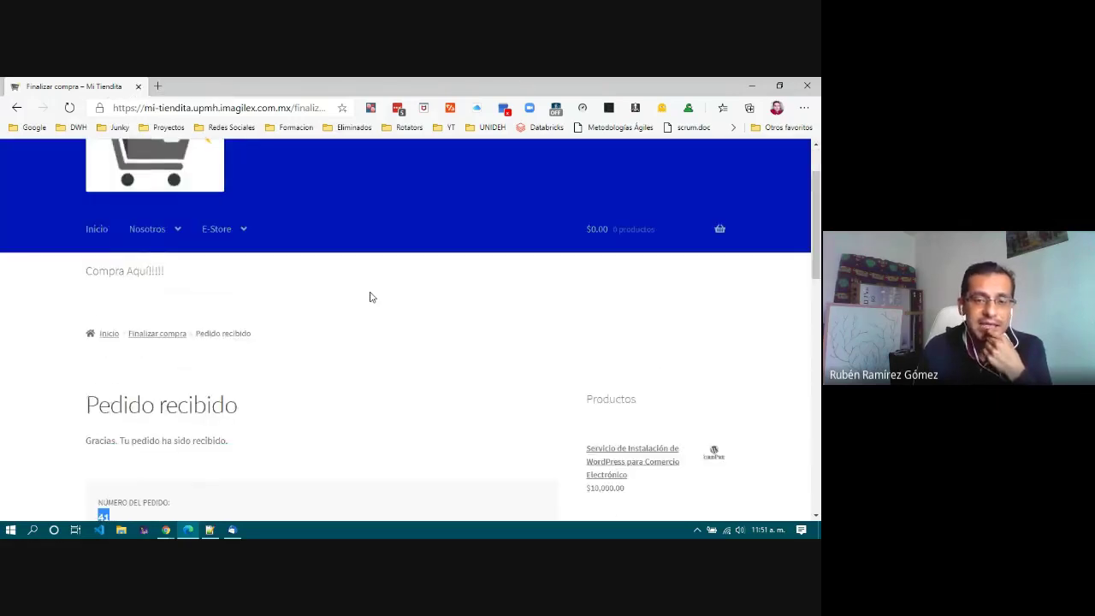
{"action": "scroll", "coordinate": [370, 297], "scroll_direction": "down", "scroll_amount": 3}
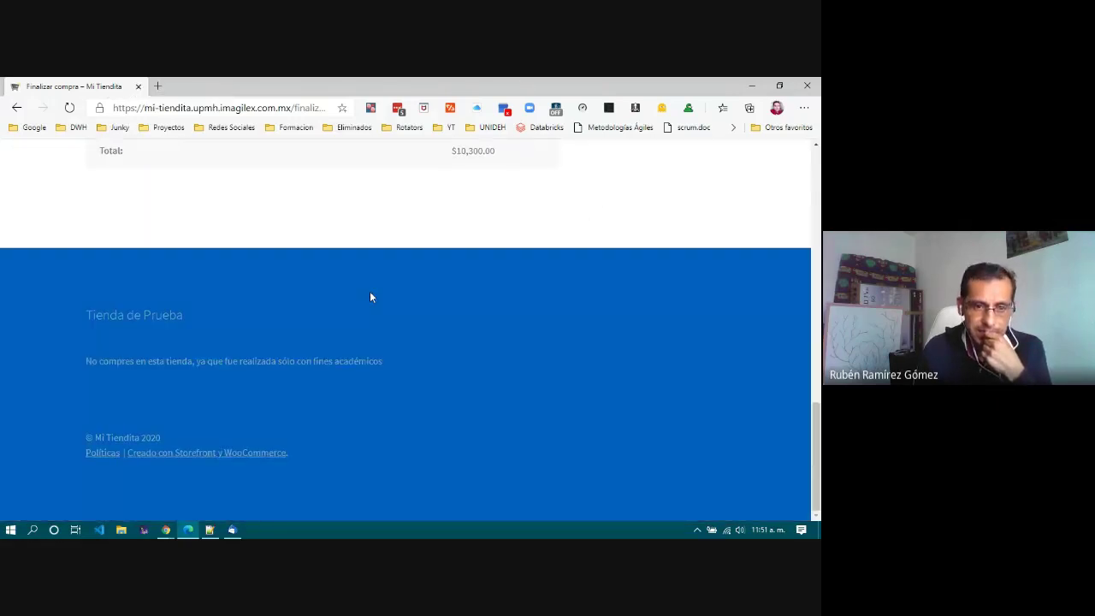
{"action": "left_click", "coordinate": [809, 85]}
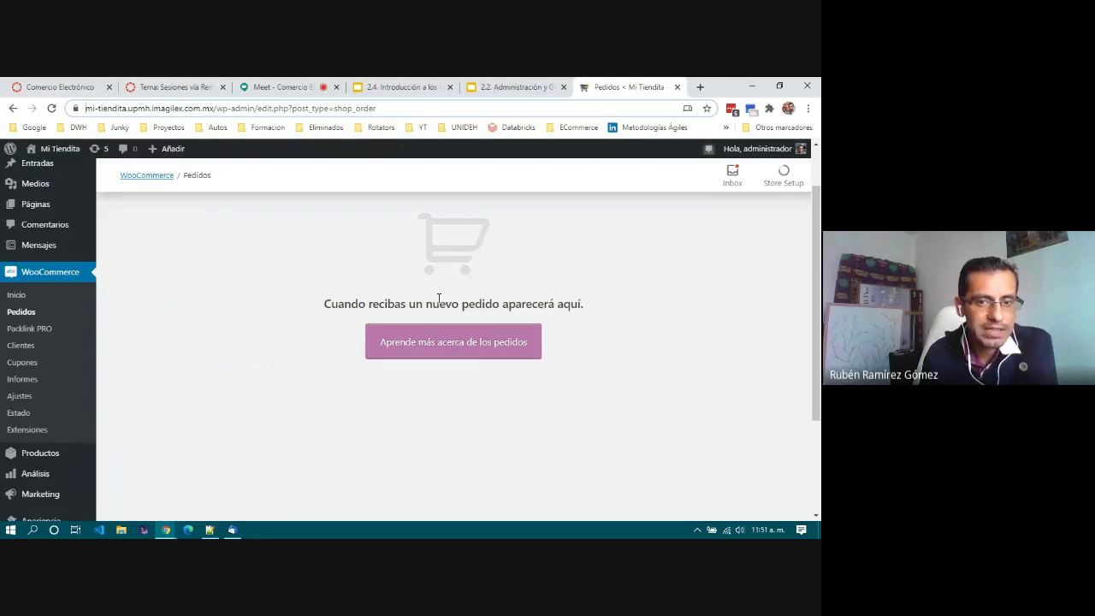
Step: Reload the Pedidos list so order #41 appears as Procesando with a $10,300.00 total
{"action": "left_click", "coordinate": [51, 108]}
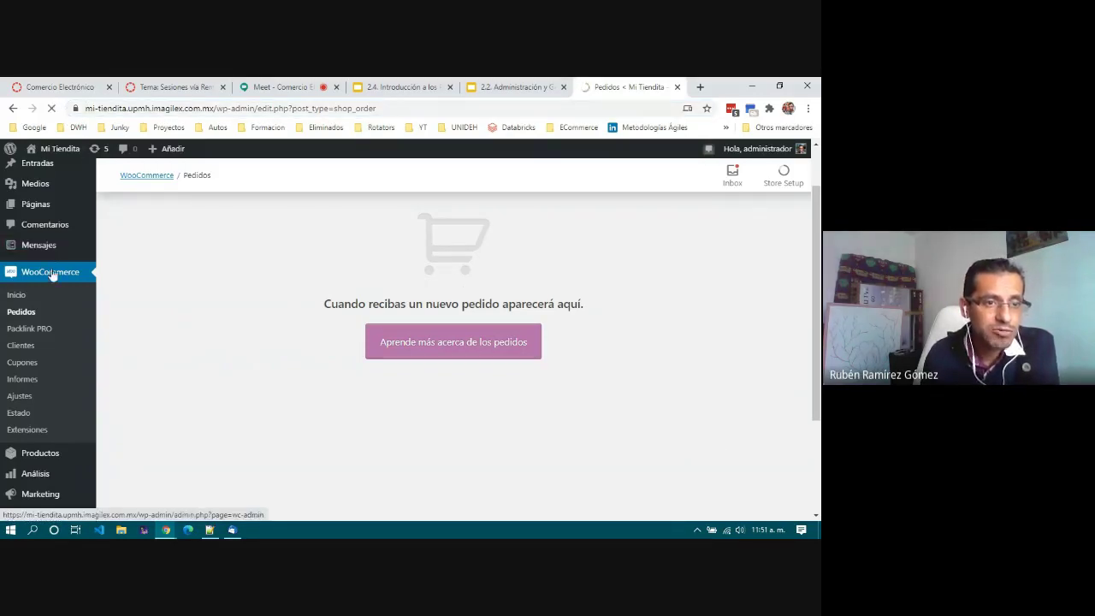
{"action": "left_click", "coordinate": [17, 315]}
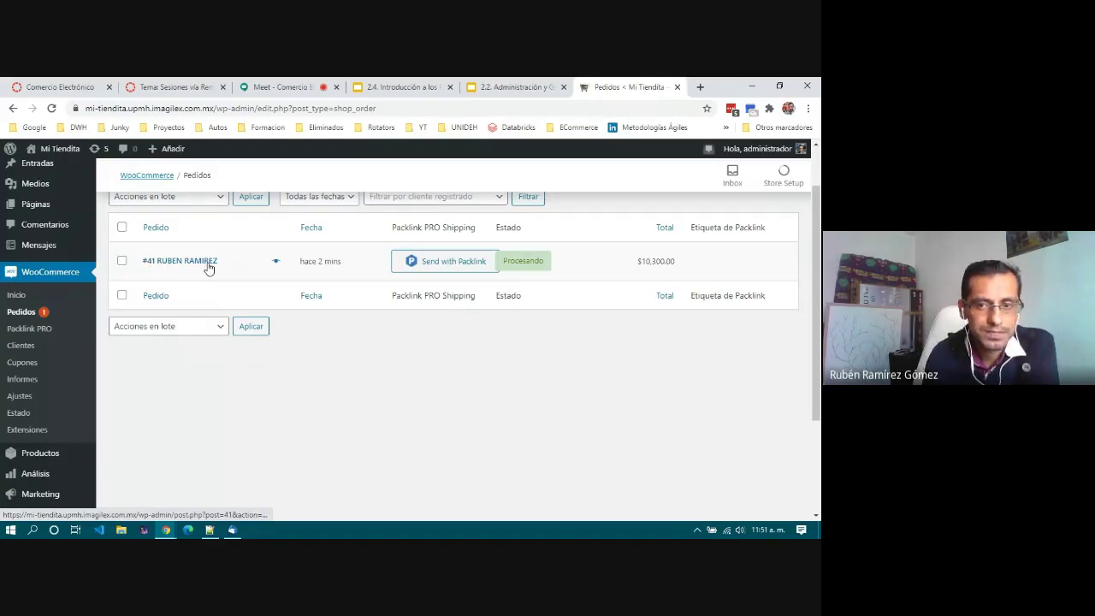
{"action": "scroll", "coordinate": [209, 267], "scroll_direction": "up", "scroll_amount": 2}
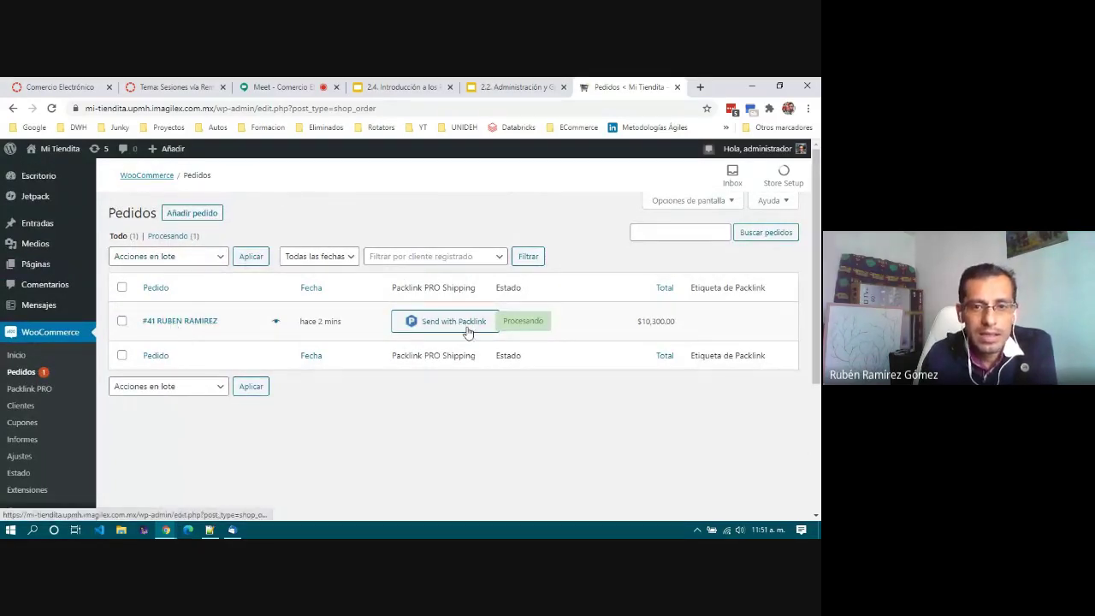
{"action": "left_click_drag", "start_coordinate": [392, 289], "coordinate": [479, 292]}
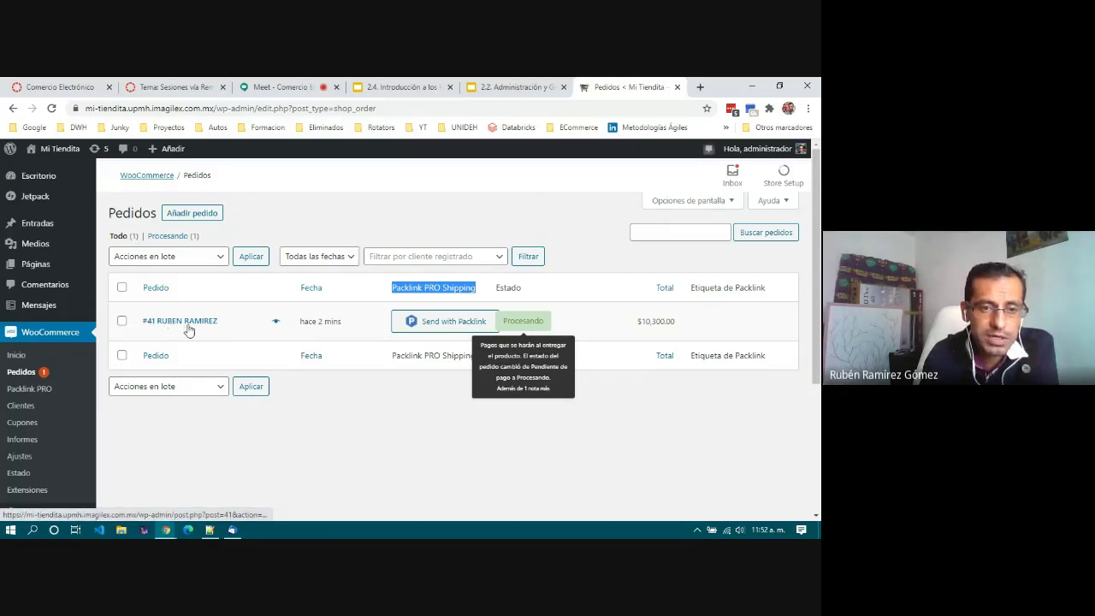
{"action": "mouse_move", "coordinate": [525, 328]}
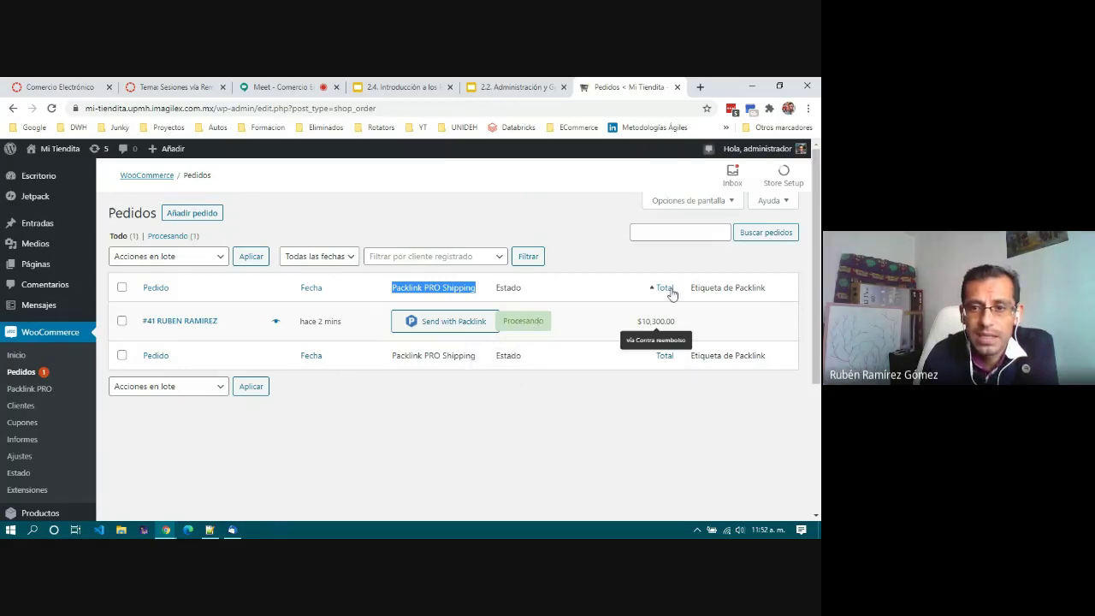
{"action": "mouse_move", "coordinate": [671, 325]}
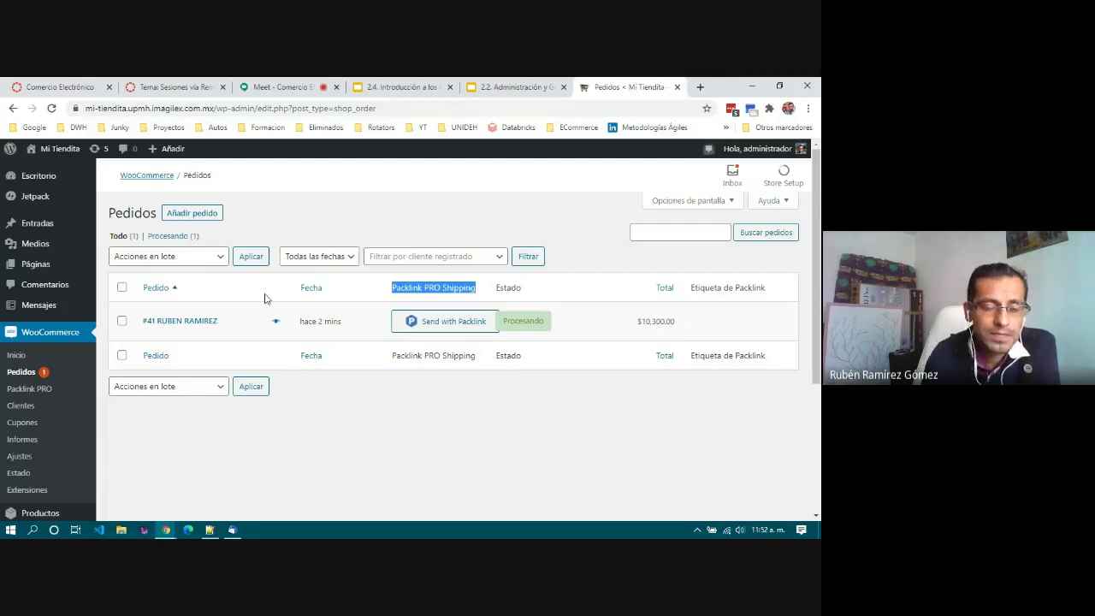
Step: Open order #41 and review its purchased item, notes and $10,300.00 total on Editar pedido
{"action": "left_click", "coordinate": [198, 325]}
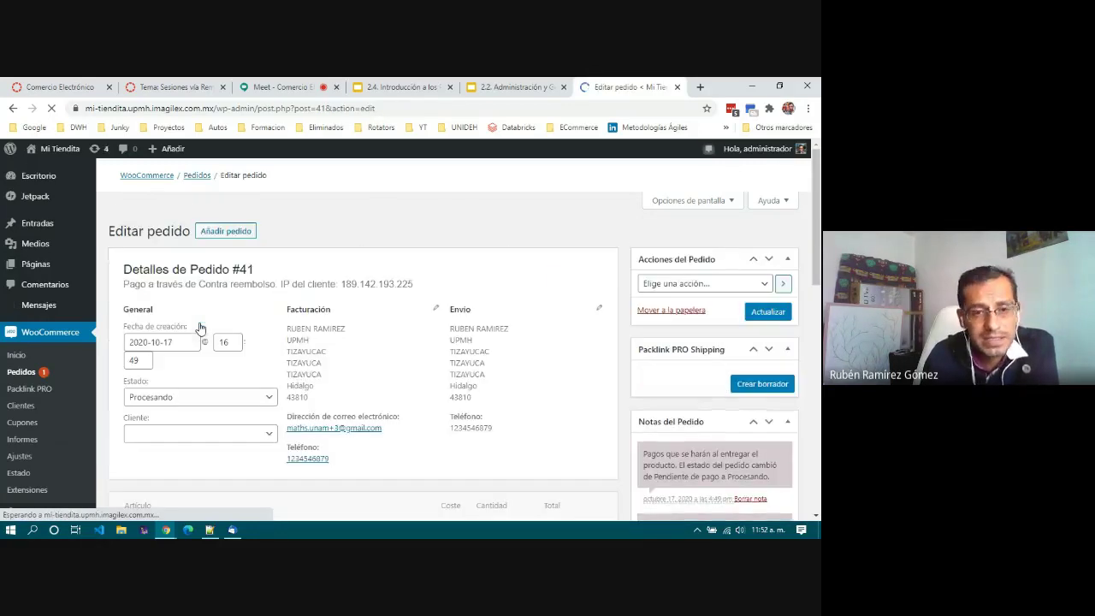
{"action": "scroll", "coordinate": [263, 306], "scroll_direction": "down", "scroll_amount": 1}
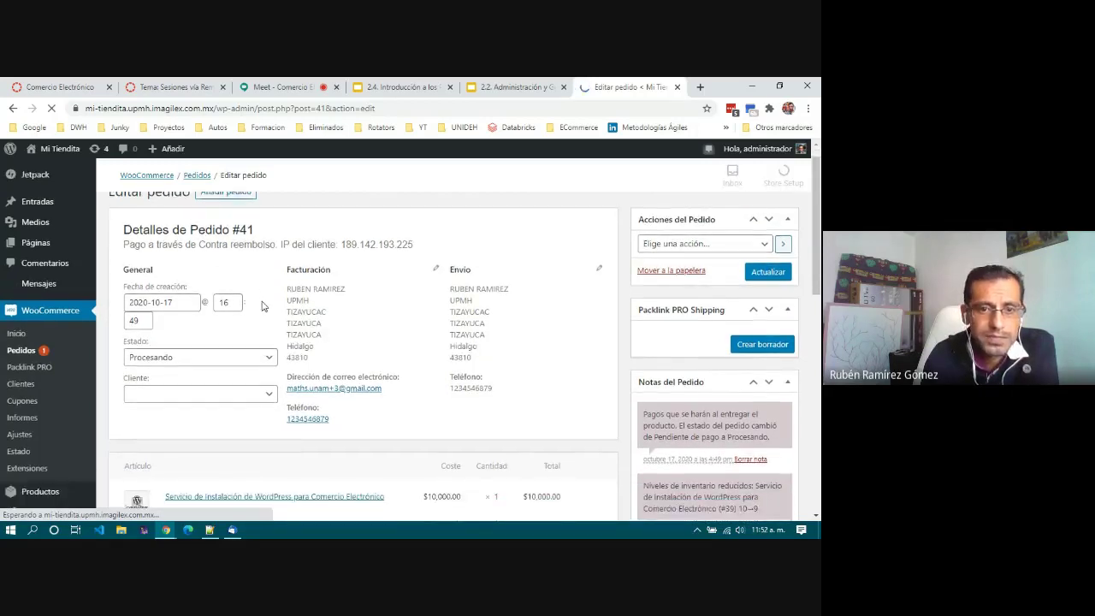
{"action": "scroll", "coordinate": [419, 337], "scroll_direction": "down", "scroll_amount": 2}
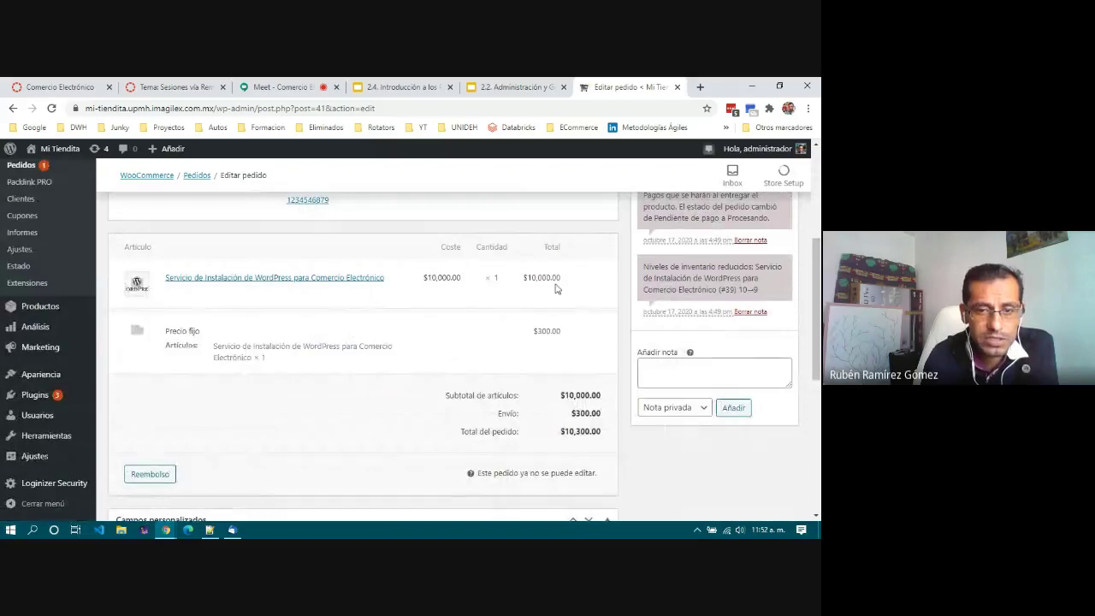
{"action": "scroll", "coordinate": [504, 280], "scroll_direction": "down", "scroll_amount": 1}
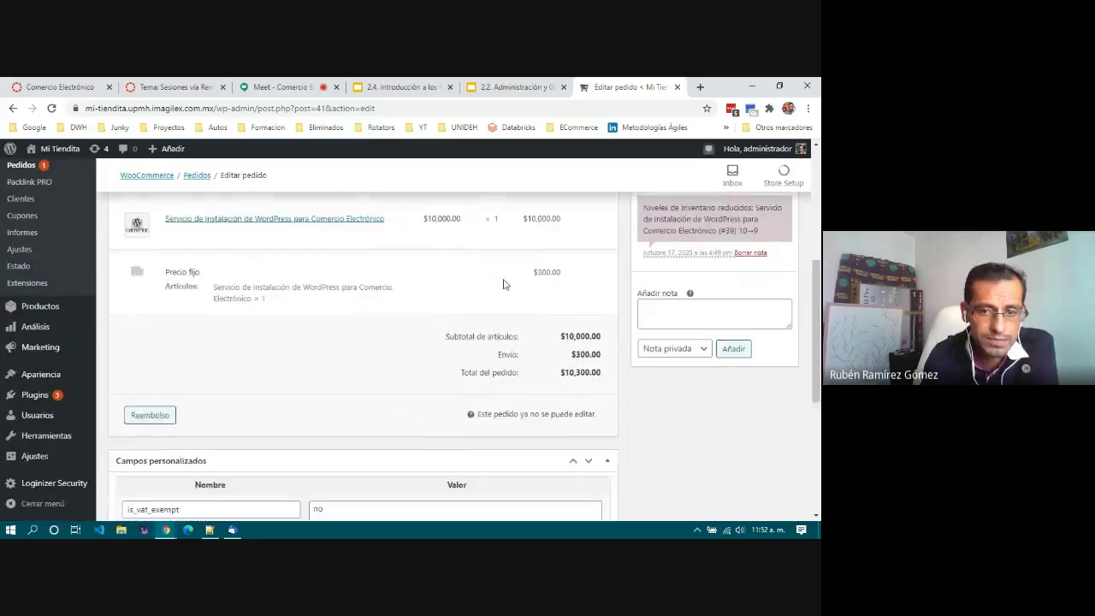
{"action": "left_click", "coordinate": [721, 313]}
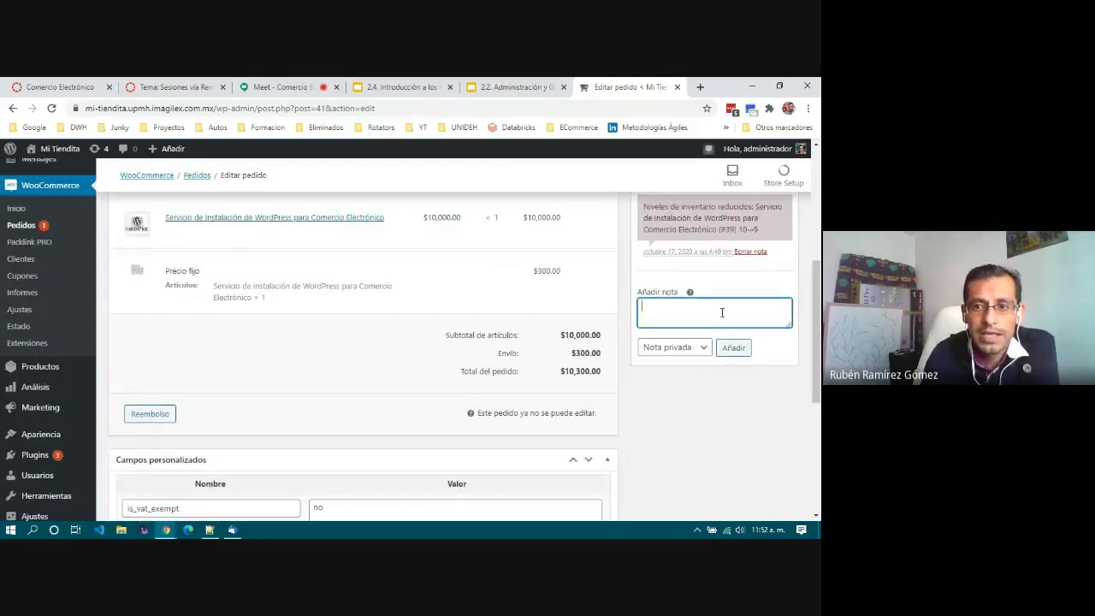
{"action": "scroll", "coordinate": [721, 314], "scroll_direction": "up", "scroll_amount": 2}
{"action": "scroll", "coordinate": [722, 313], "scroll_direction": "up", "scroll_amount": 1}
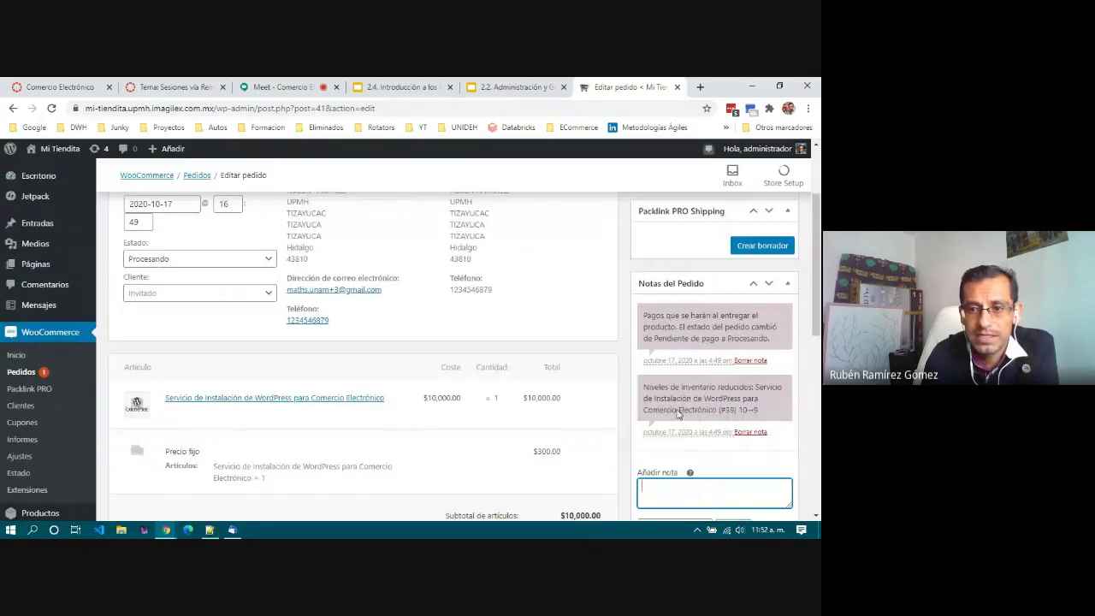
{"action": "scroll", "coordinate": [676, 433], "scroll_direction": "down", "scroll_amount": 1}
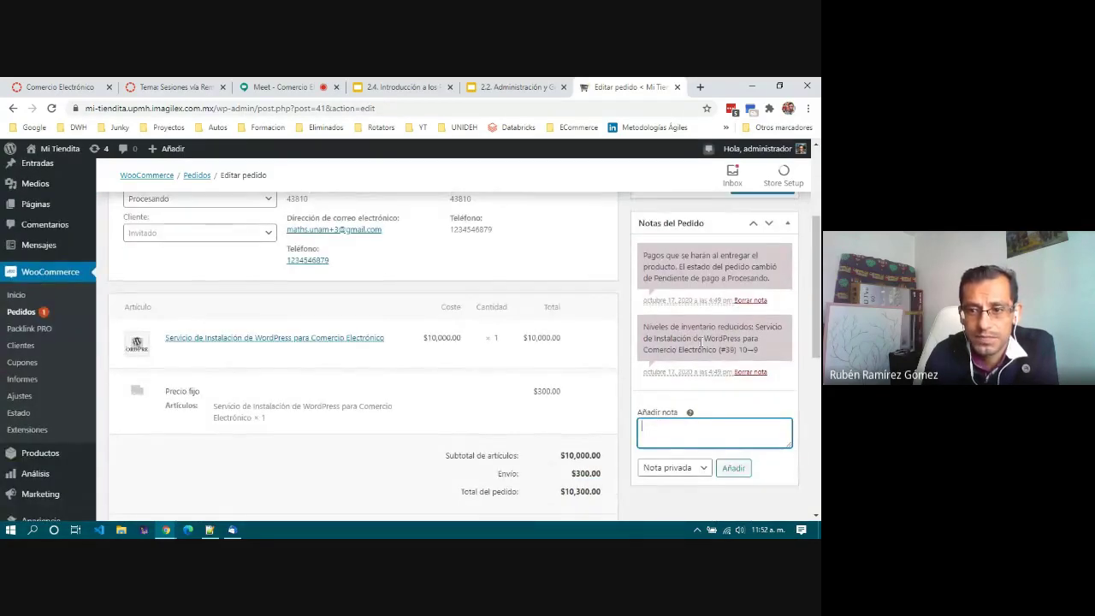
{"action": "scroll", "coordinate": [700, 421], "scroll_direction": "down", "scroll_amount": 2}
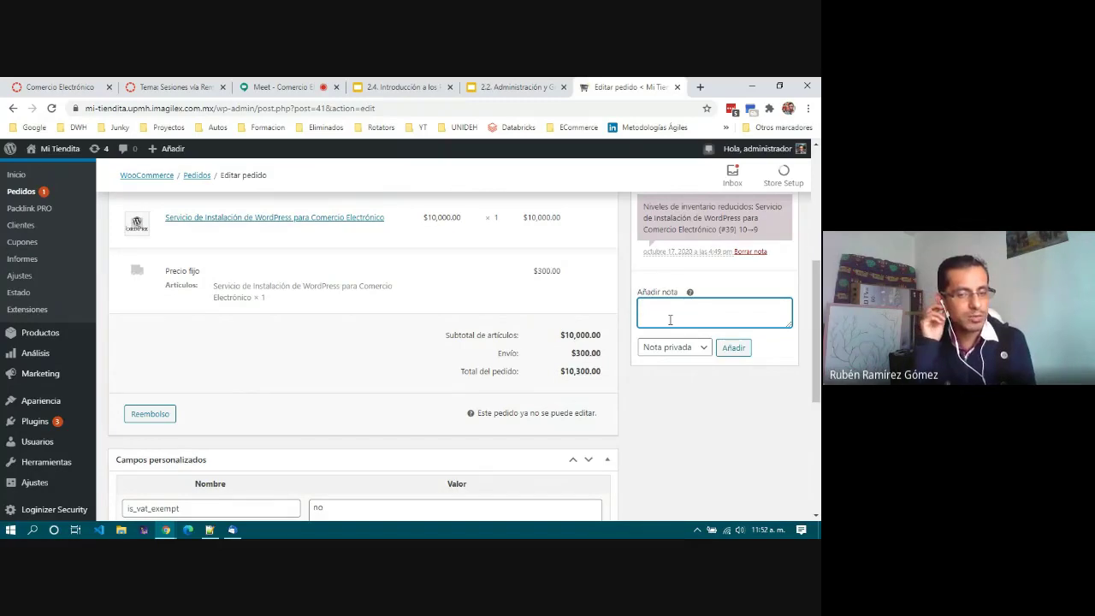
{"action": "scroll", "coordinate": [676, 329], "scroll_direction": "up", "scroll_amount": 2}
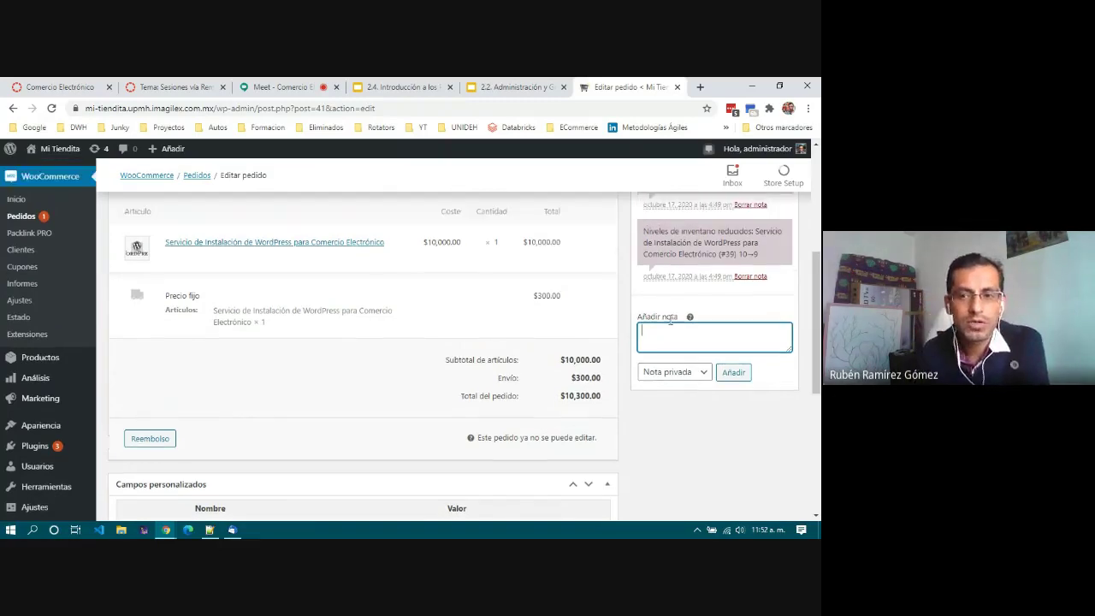
{"action": "scroll", "coordinate": [683, 341], "scroll_direction": "down", "scroll_amount": 5}
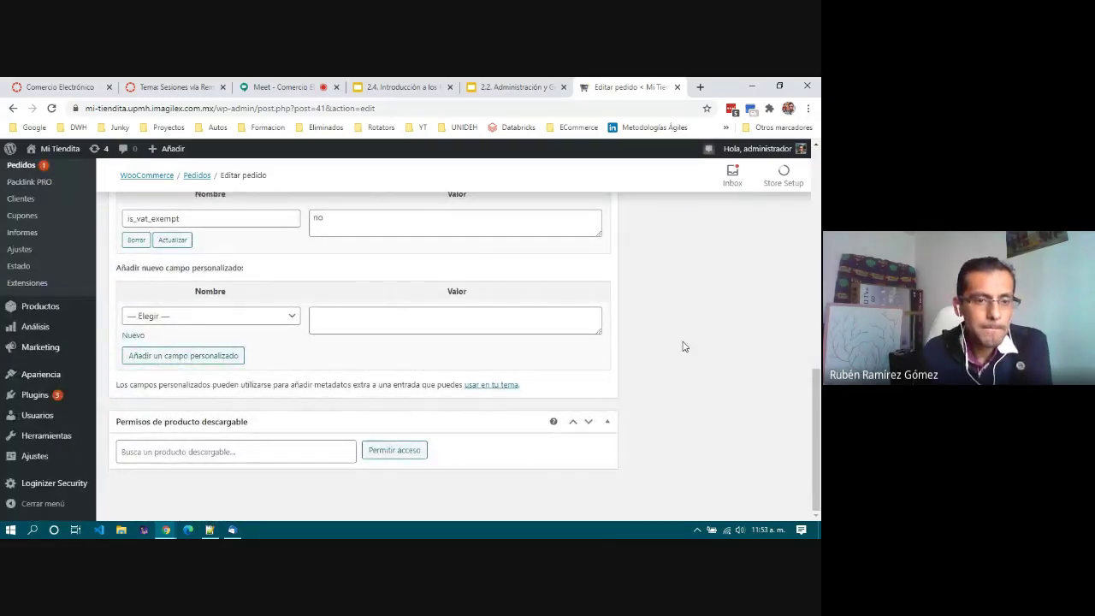
{"action": "scroll", "coordinate": [683, 347], "scroll_direction": "up", "scroll_amount": 10}
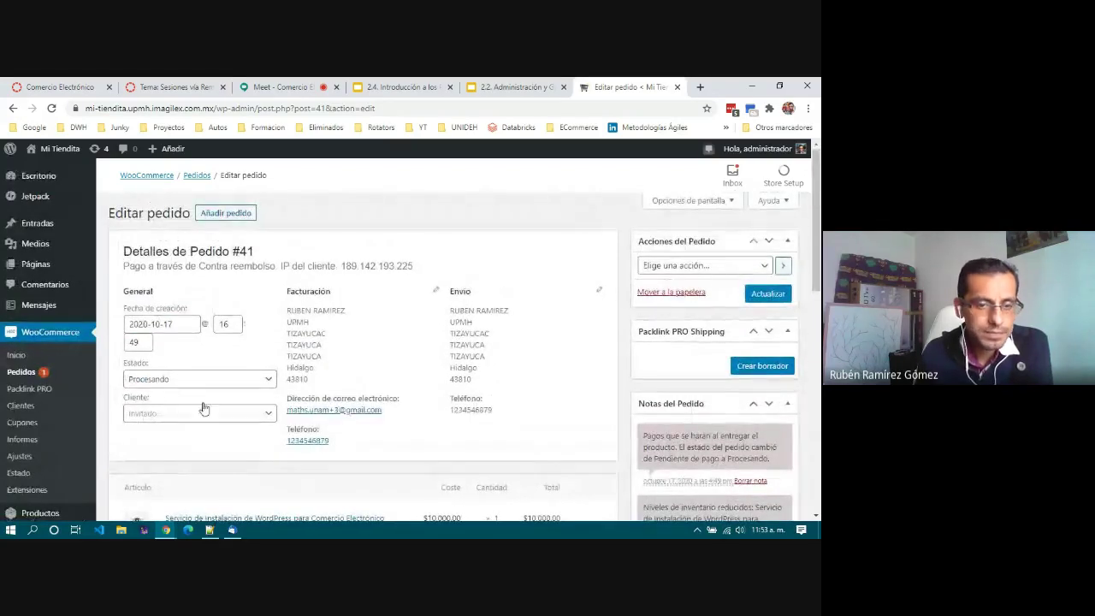
Step: Pick Pendiente de pago in order #41's Estado dropdown and save with Actualizar
{"action": "scroll", "coordinate": [377, 336], "scroll_direction": "down", "scroll_amount": 1}
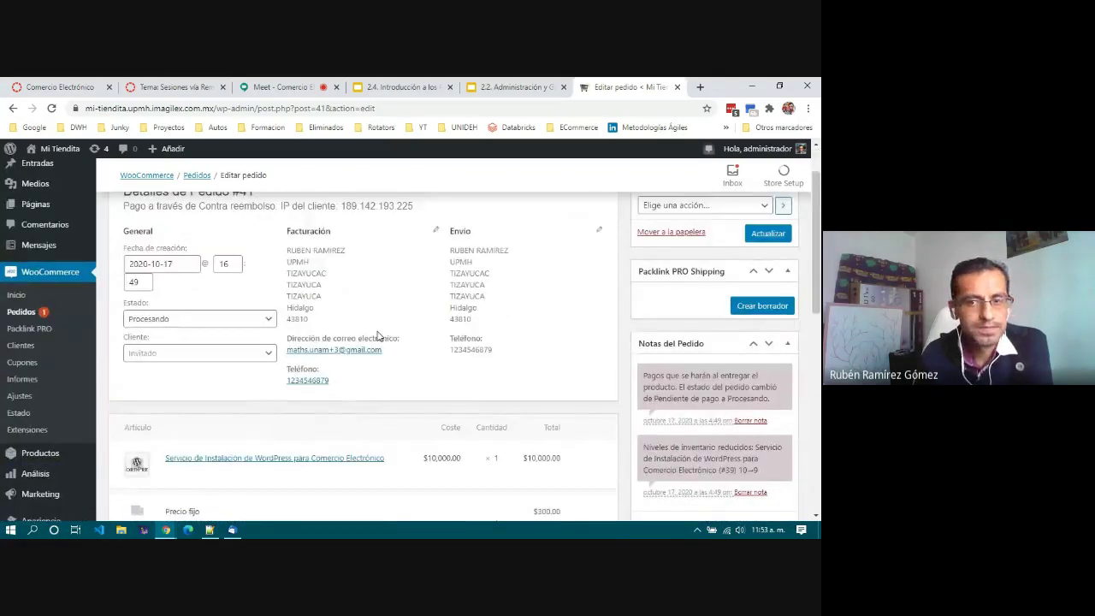
{"action": "scroll", "coordinate": [378, 337], "scroll_direction": "up", "scroll_amount": 1}
{"action": "left_click", "coordinate": [730, 267]}
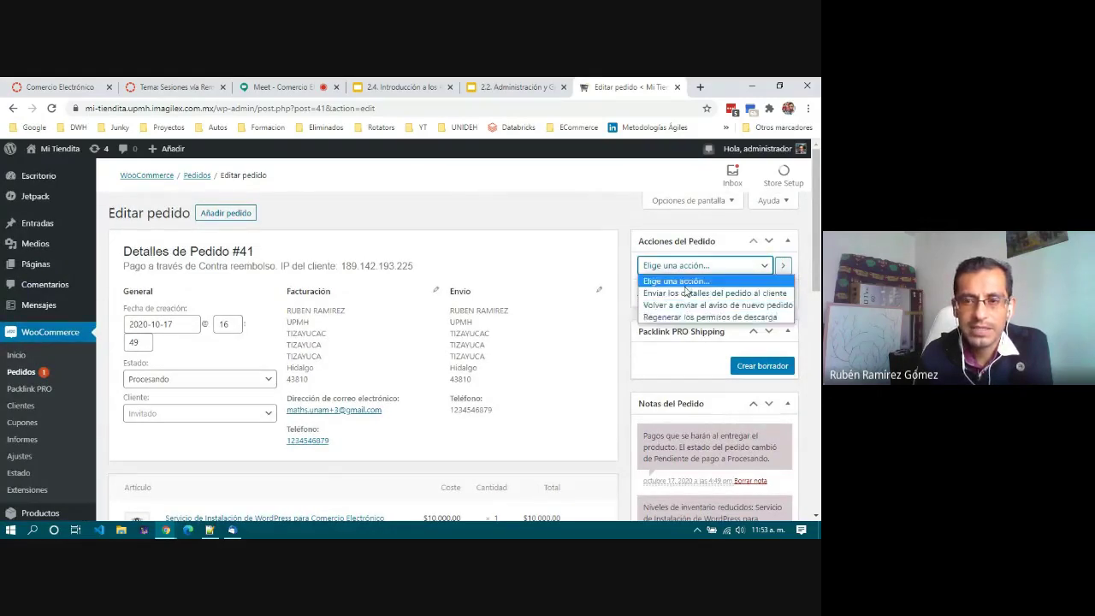
{"action": "left_click", "coordinate": [384, 218]}
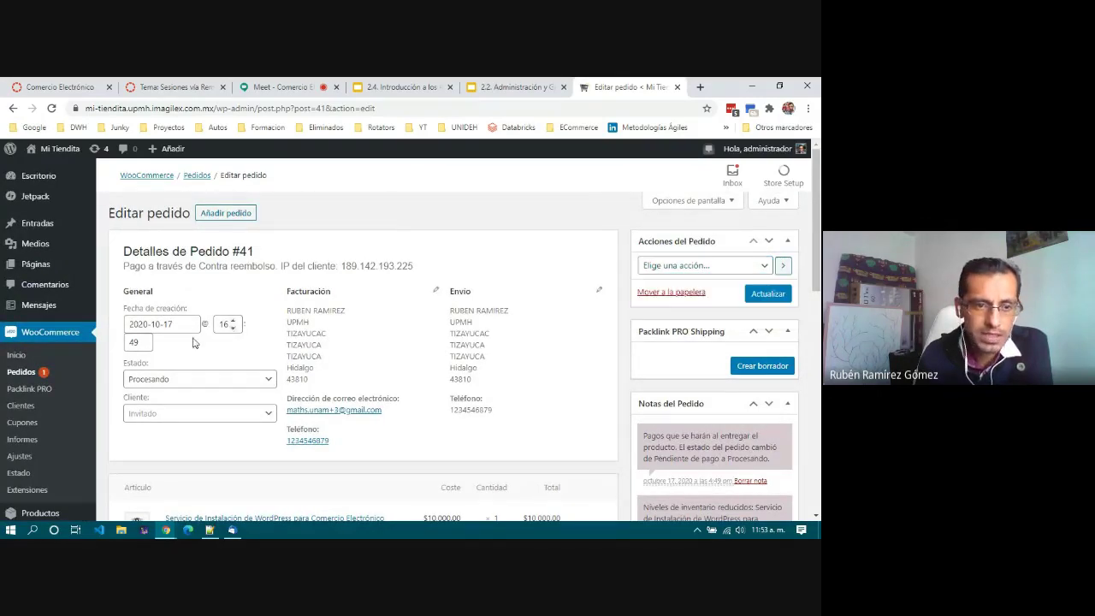
{"action": "left_click", "coordinate": [190, 380]}
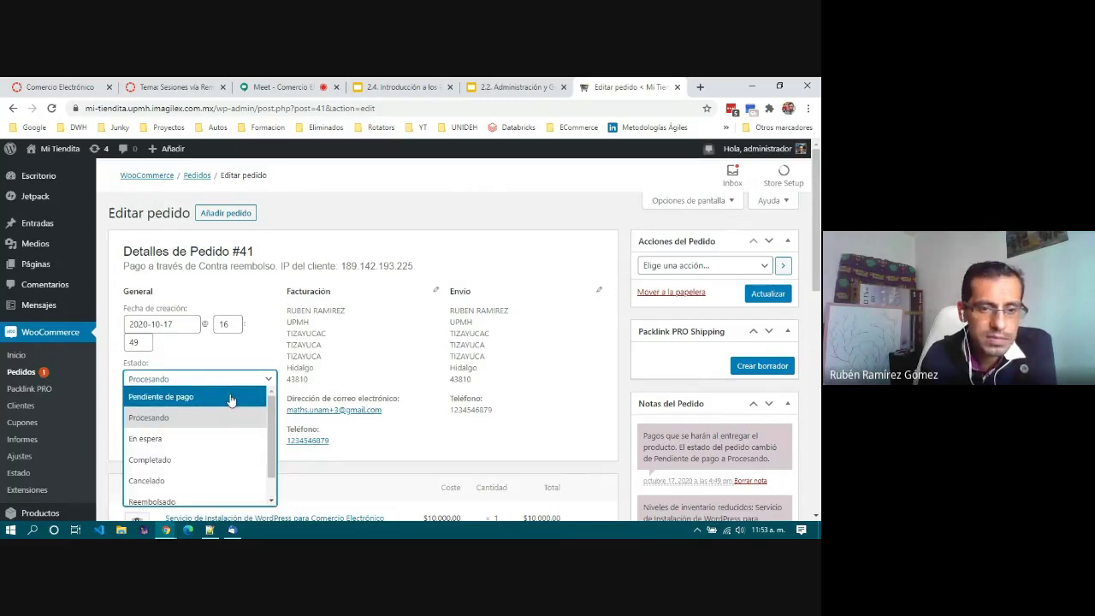
{"action": "left_click", "coordinate": [230, 397]}
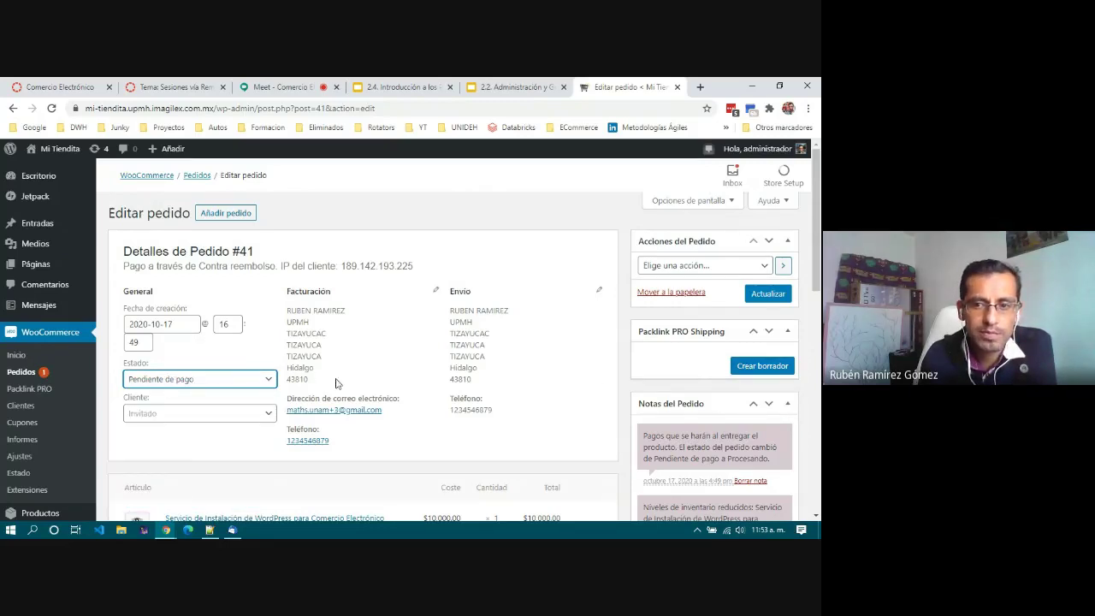
{"action": "left_click", "coordinate": [769, 294]}
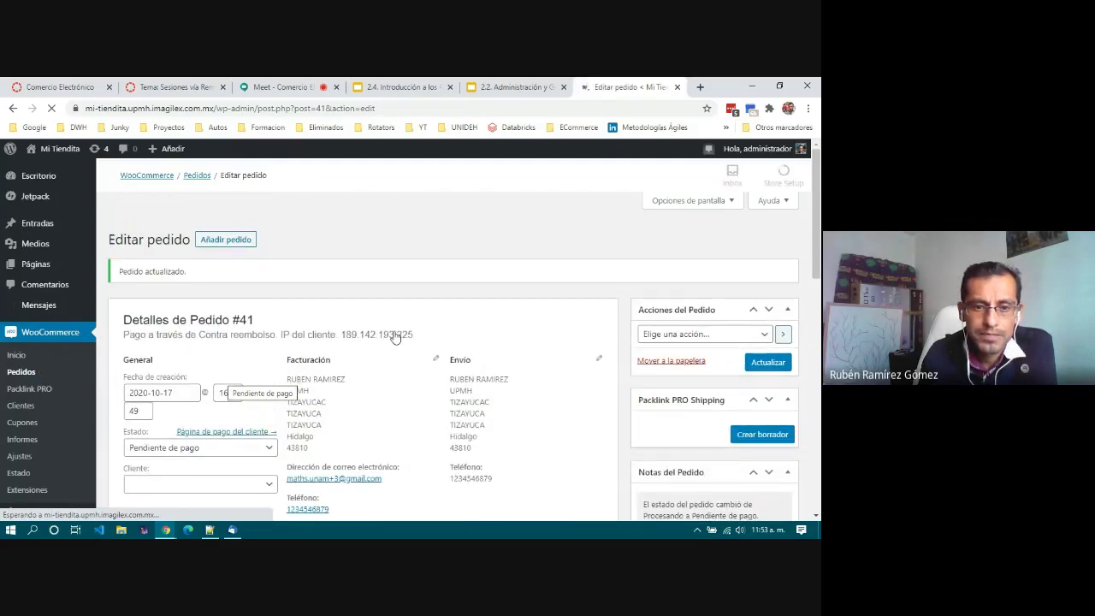
{"action": "scroll", "coordinate": [216, 359], "scroll_direction": "down", "scroll_amount": 2}
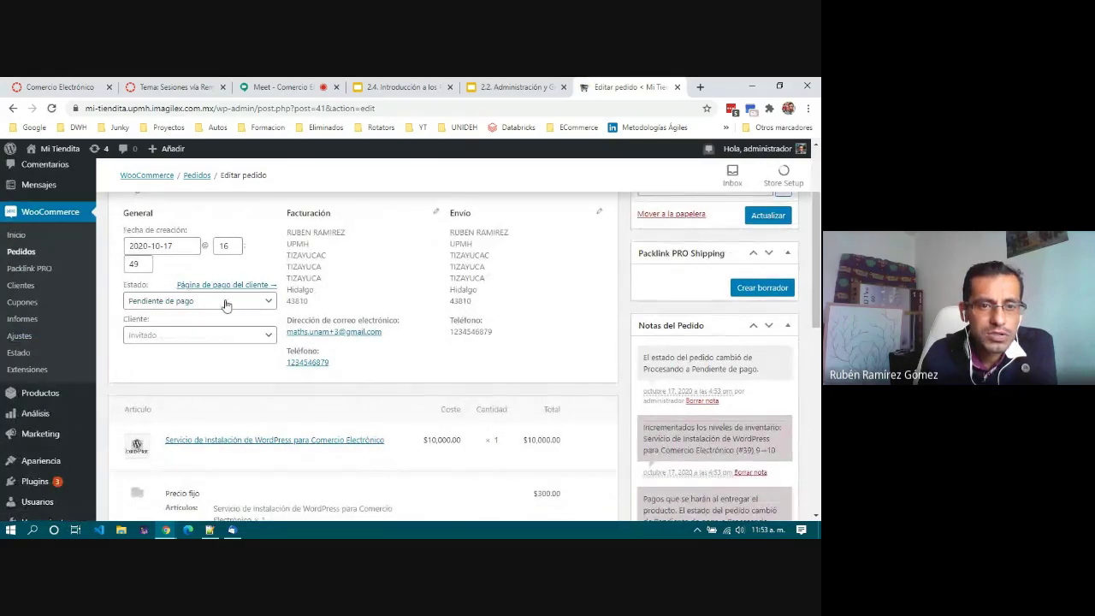
Step: Select Completado in order #41's Estado dropdown
{"action": "left_click", "coordinate": [226, 305]}
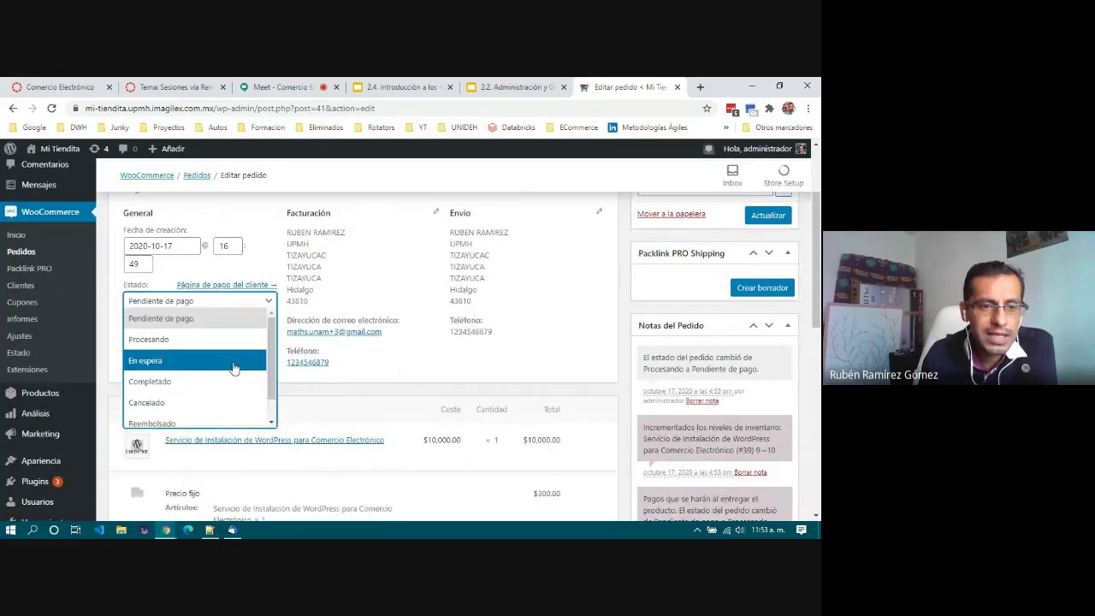
{"action": "scroll", "coordinate": [233, 368], "scroll_direction": "down", "scroll_amount": 1}
{"action": "scroll", "coordinate": [240, 402], "scroll_direction": "down", "scroll_amount": 1}
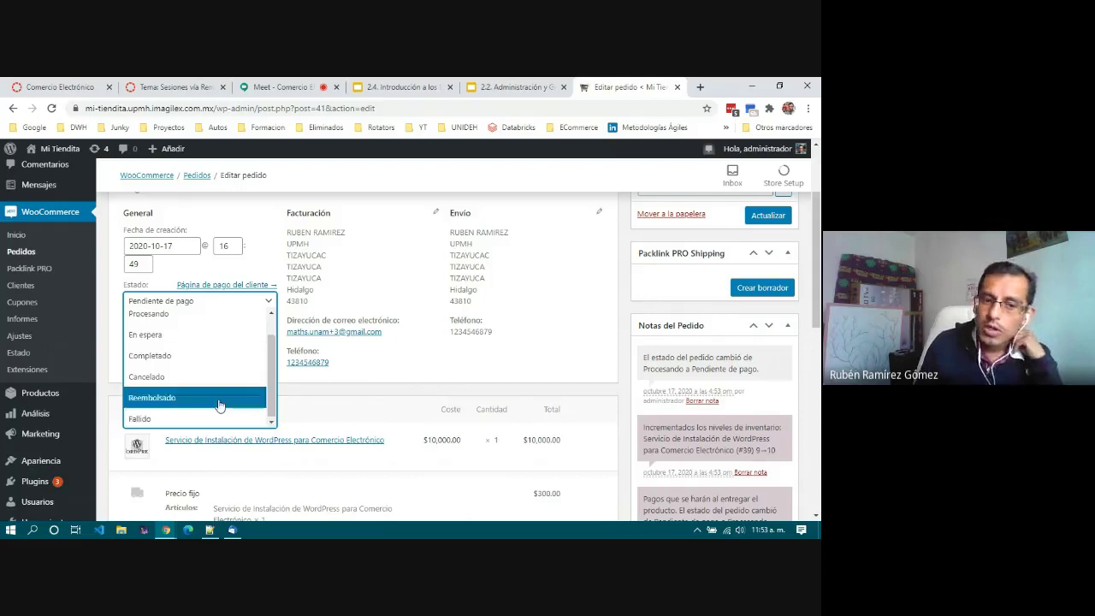
{"action": "scroll", "coordinate": [216, 400], "scroll_direction": "up", "scroll_amount": 2}
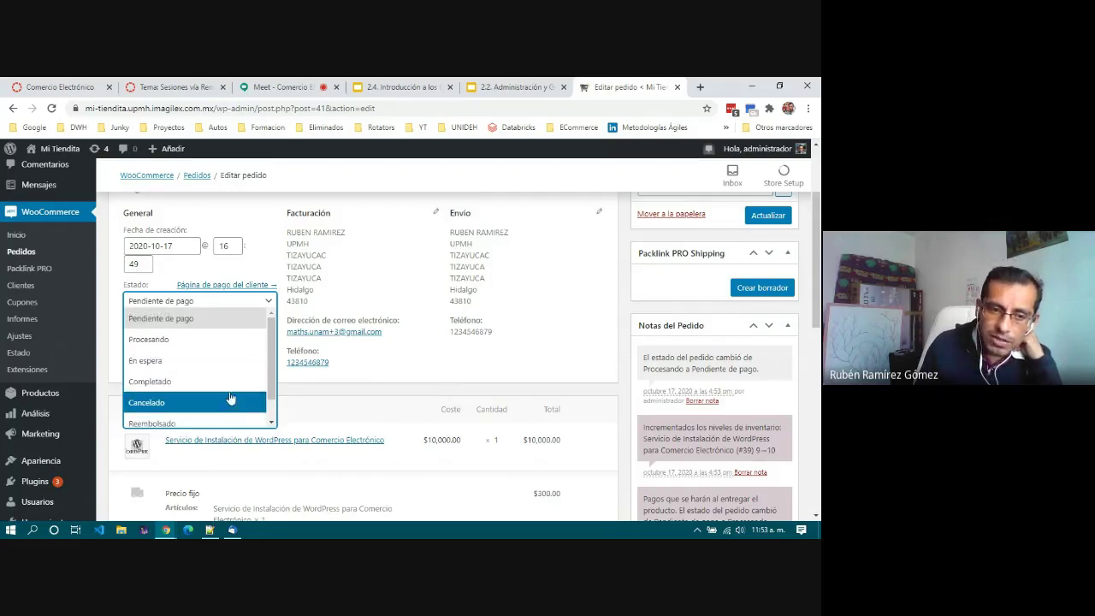
{"action": "scroll", "coordinate": [230, 394], "scroll_direction": "down", "scroll_amount": 1}
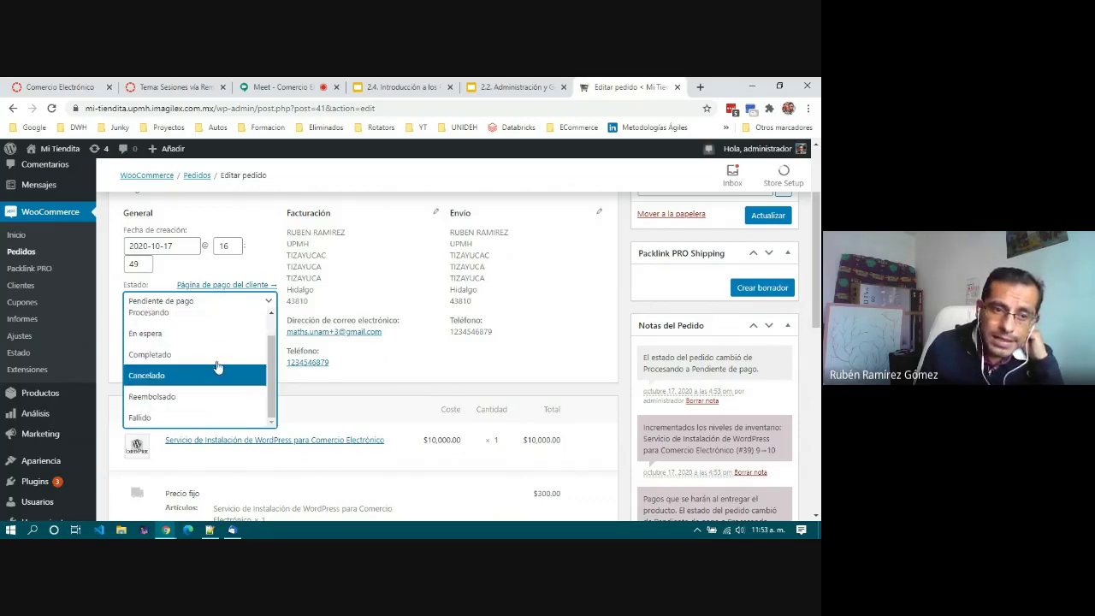
{"action": "left_click", "coordinate": [216, 356]}
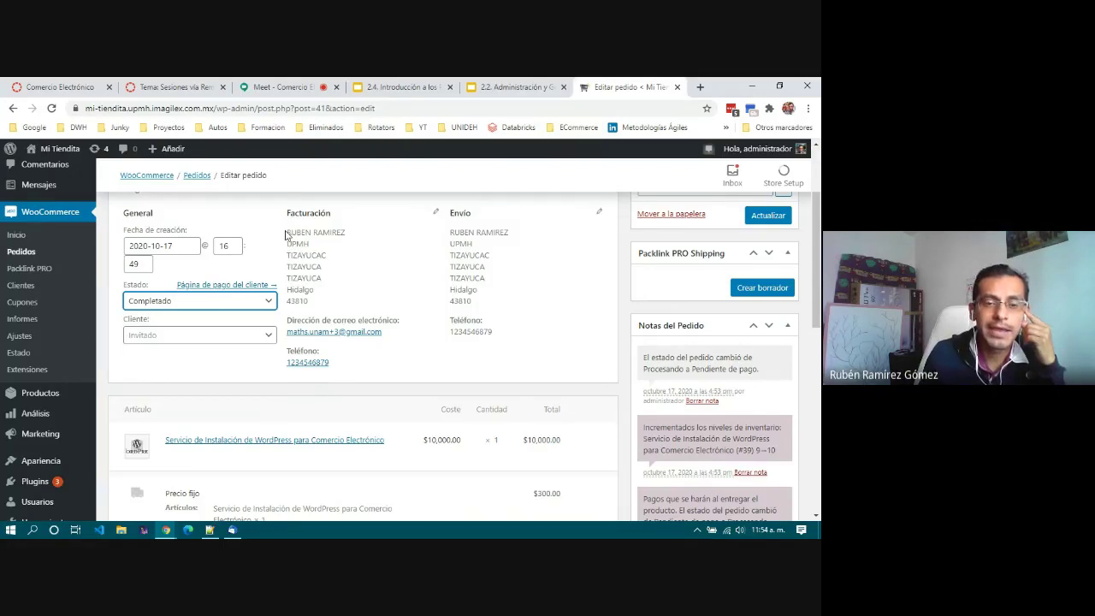
Step: Look over the billing and shipping addresses and leave the customer set to Invitado
{"action": "left_click_drag", "start_coordinate": [287, 234], "coordinate": [290, 234]}
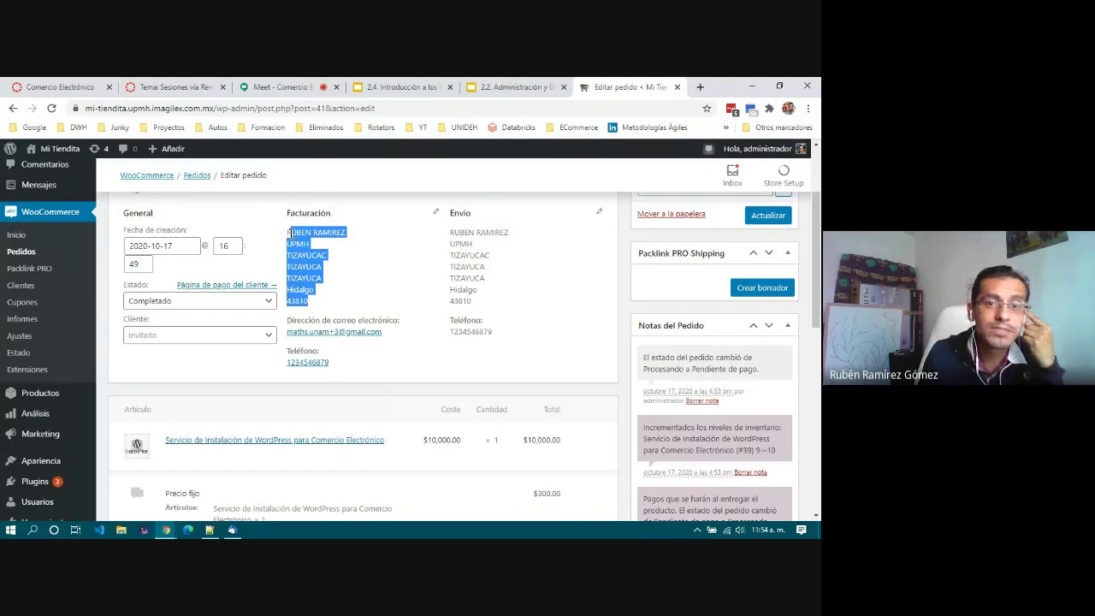
{"action": "left_click", "coordinate": [328, 306]}
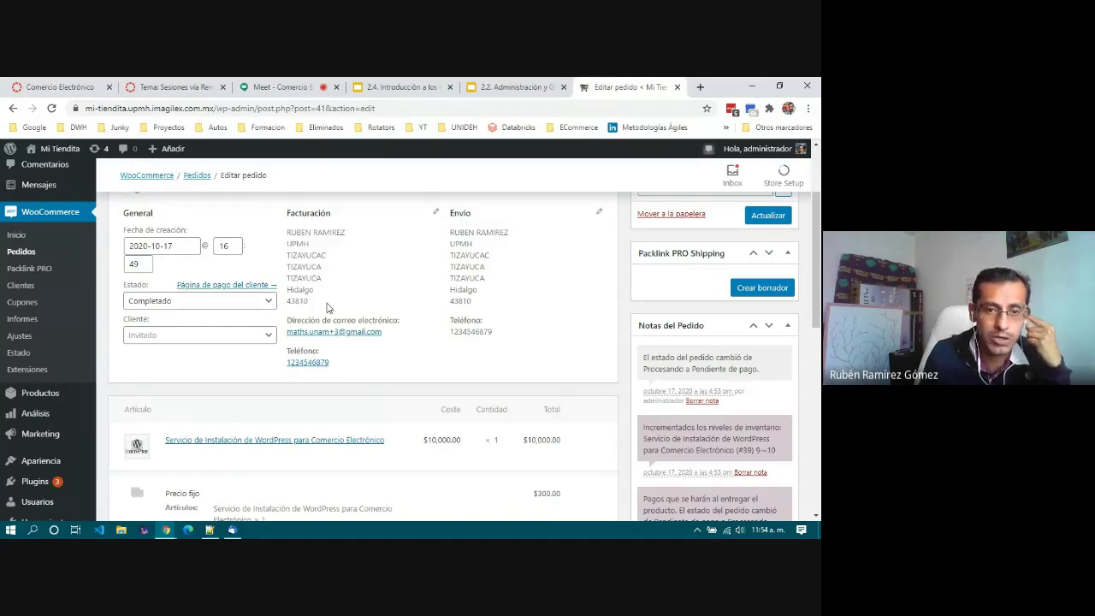
{"action": "left_click_drag", "start_coordinate": [479, 310], "coordinate": [289, 233]}
{"action": "left_click", "coordinate": [485, 289]}
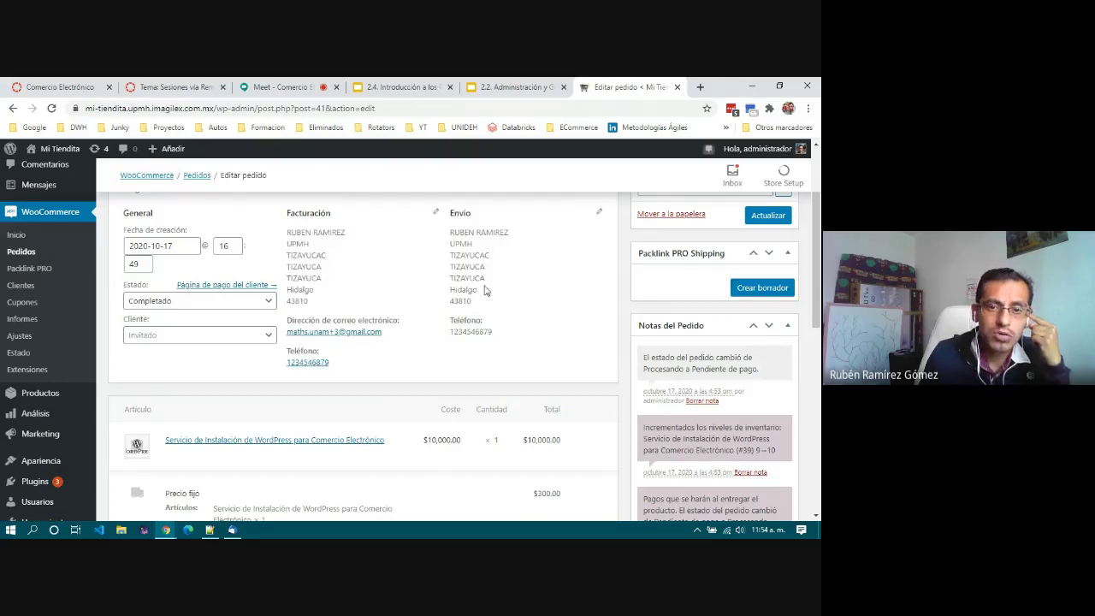
{"action": "left_click", "coordinate": [265, 335]}
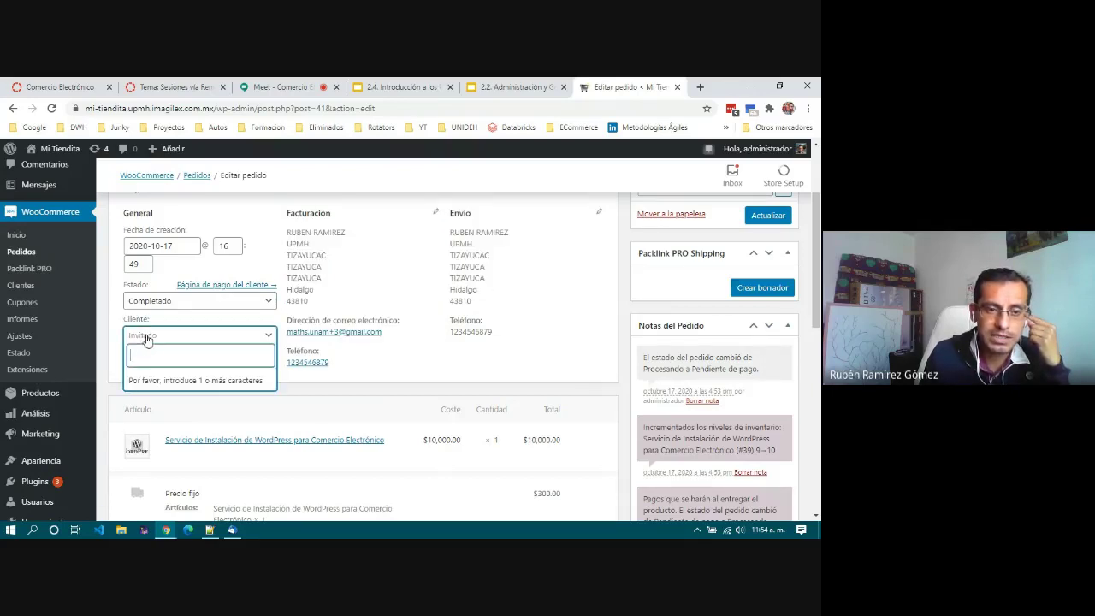
{"action": "left_click", "coordinate": [452, 360]}
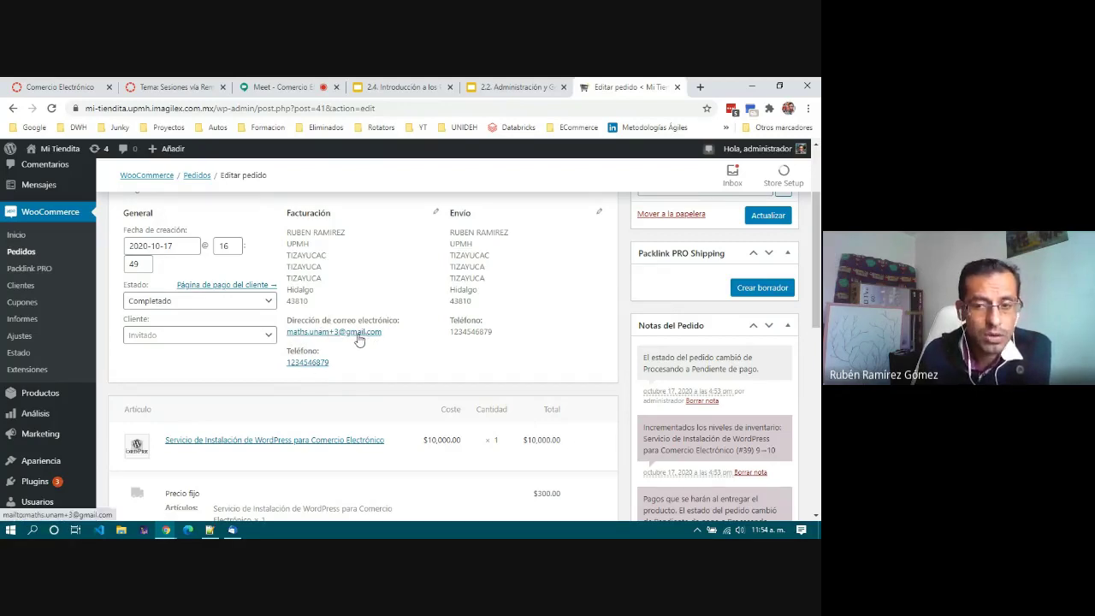
{"action": "scroll", "coordinate": [359, 340], "scroll_direction": "down", "scroll_amount": 1}
{"action": "scroll", "coordinate": [359, 339], "scroll_direction": "up", "scroll_amount": 3}
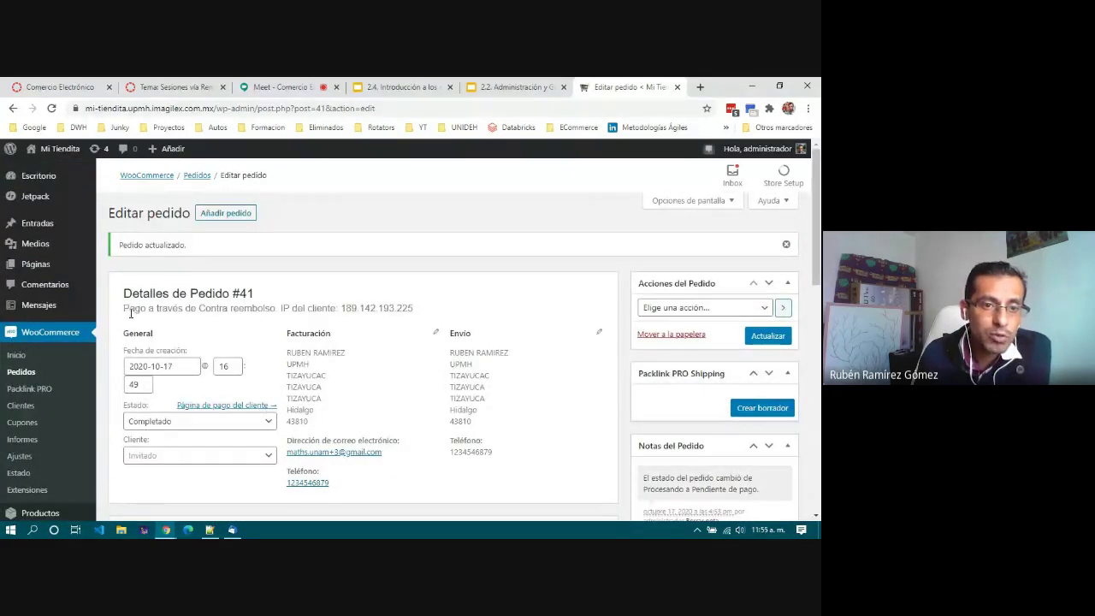
{"action": "left_click_drag", "start_coordinate": [125, 310], "coordinate": [268, 311]}
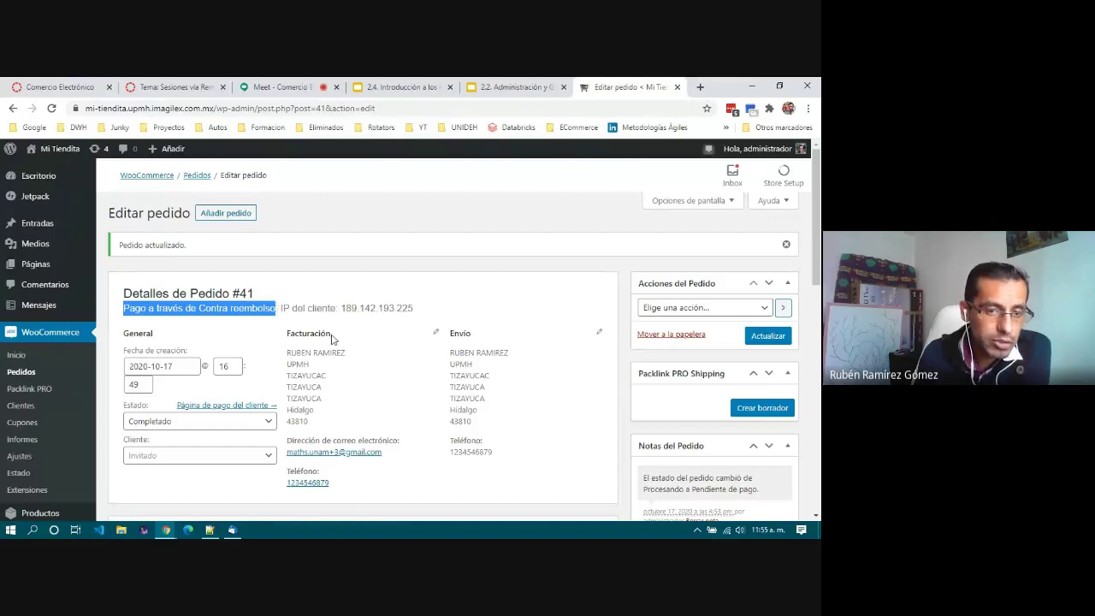
{"action": "scroll", "coordinate": [332, 338], "scroll_direction": "down", "scroll_amount": 3}
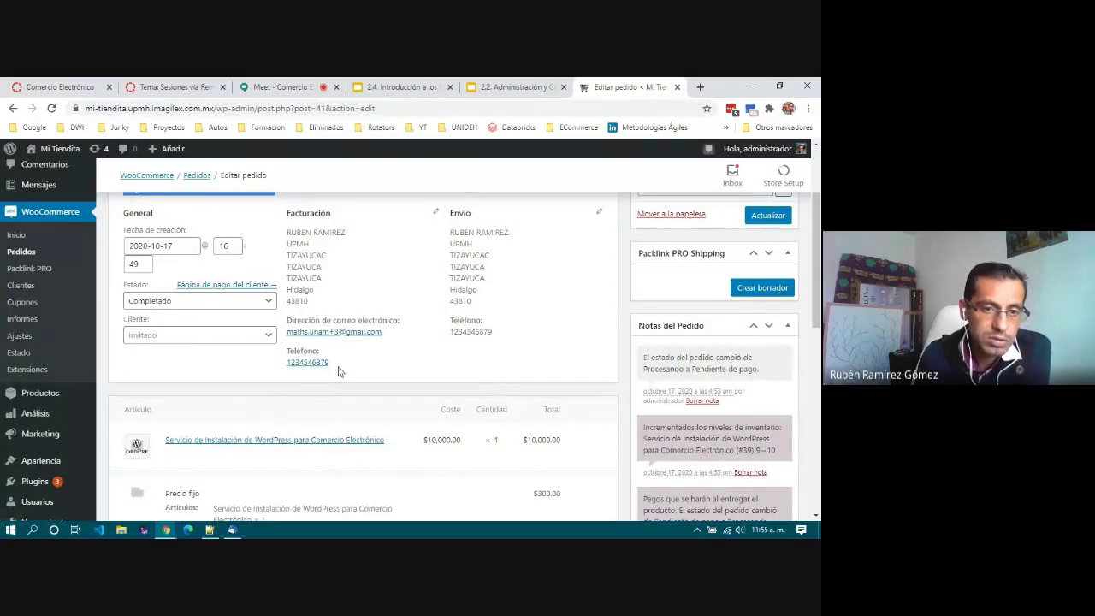
{"action": "scroll", "coordinate": [338, 370], "scroll_direction": "up", "scroll_amount": 1}
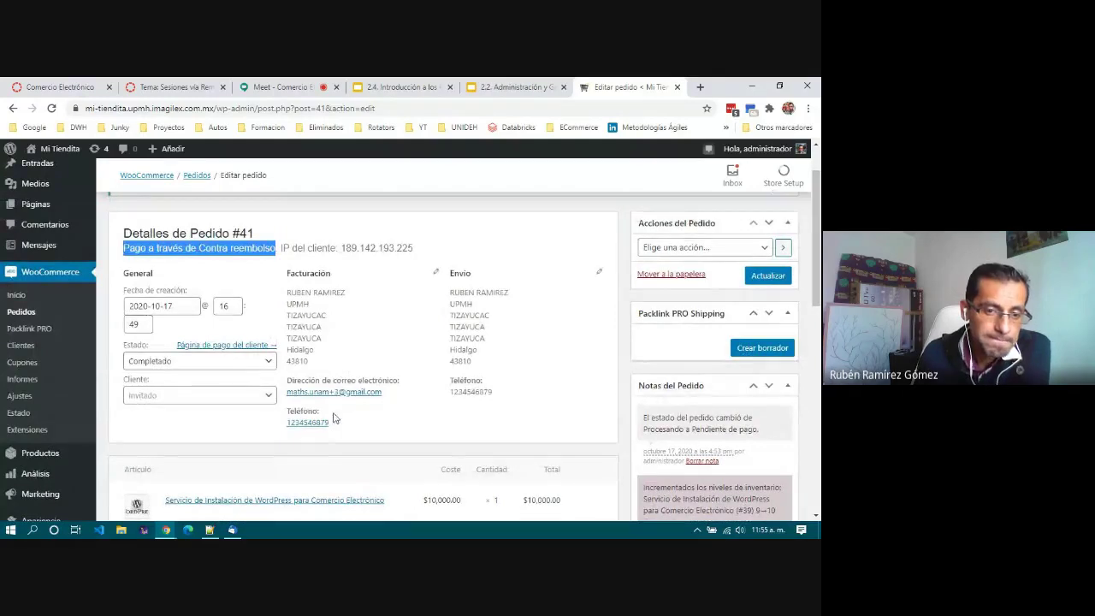
{"action": "left_click", "coordinate": [202, 249]}
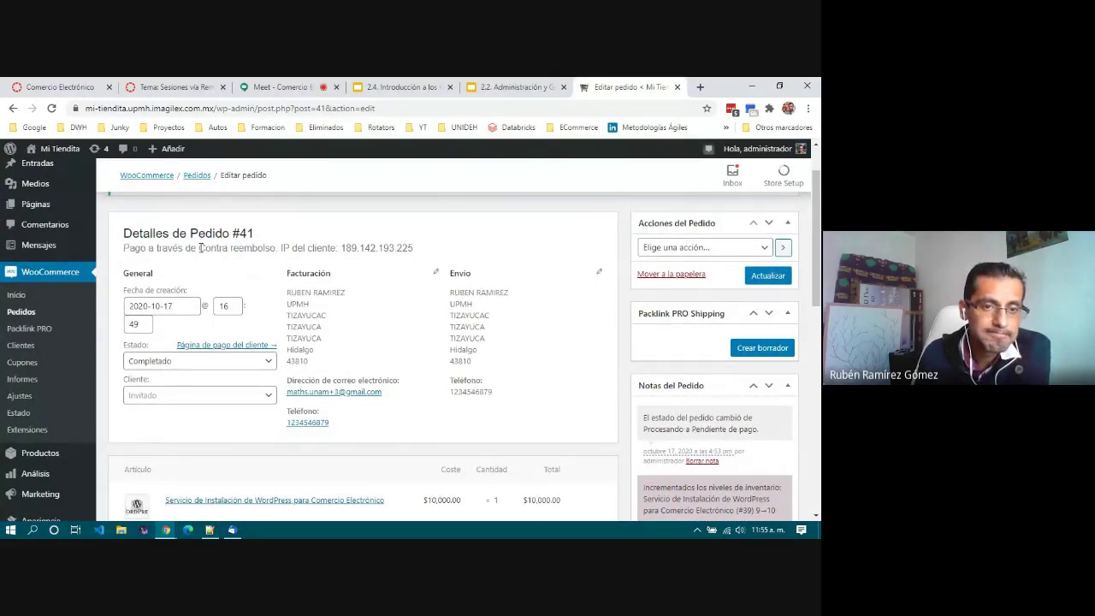
{"action": "left_click_drag", "start_coordinate": [200, 248], "coordinate": [278, 247]}
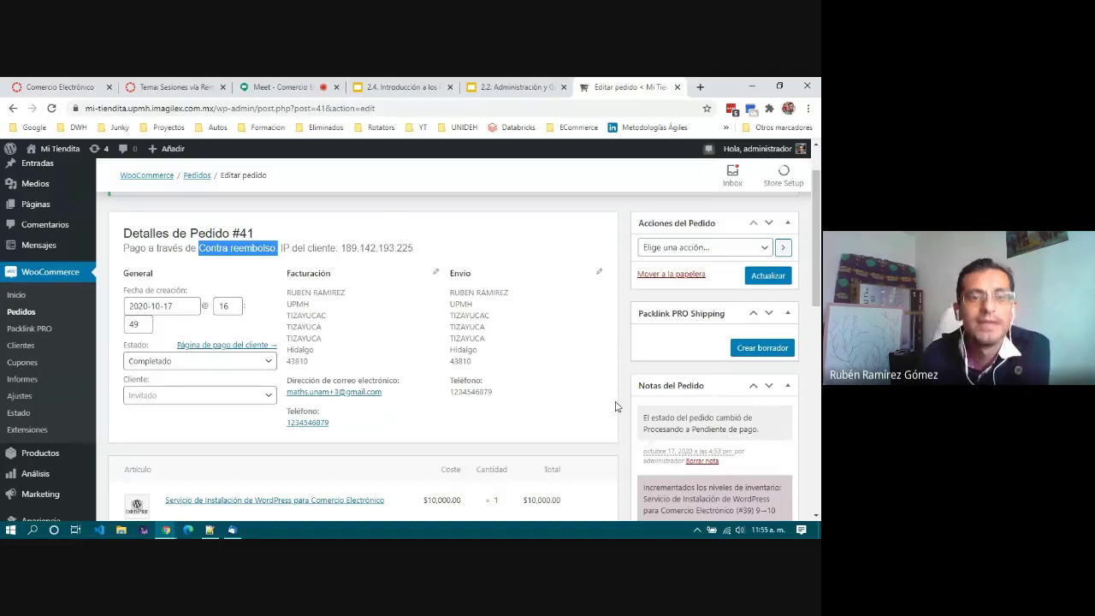
{"action": "left_click", "coordinate": [264, 249]}
{"action": "left_click_drag", "start_coordinate": [275, 248], "coordinate": [201, 248]}
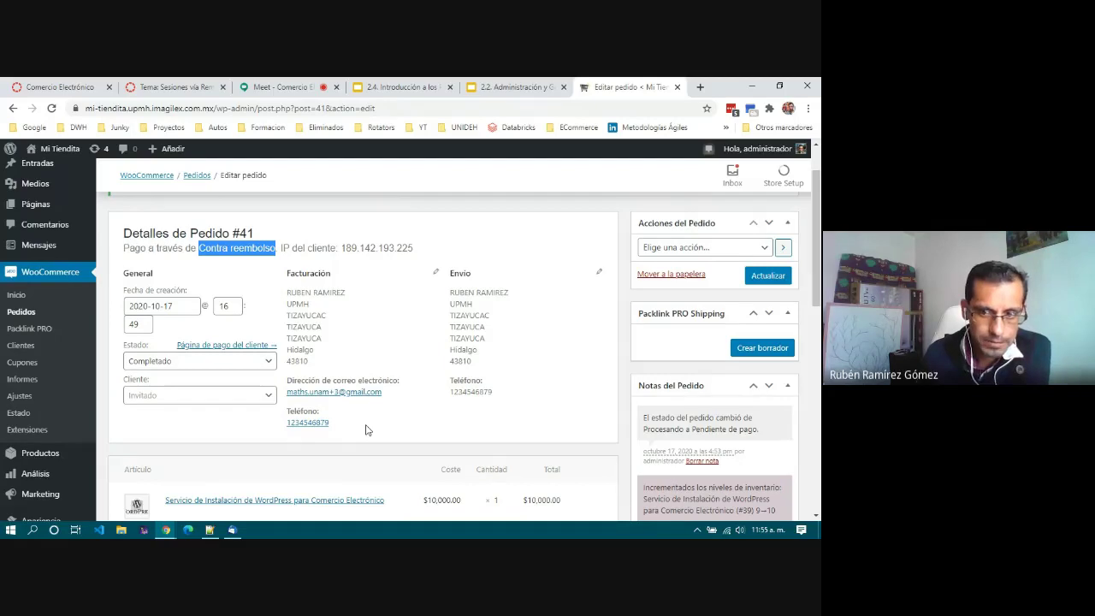
{"action": "scroll", "coordinate": [365, 430], "scroll_direction": "down", "scroll_amount": 1}
{"action": "scroll", "coordinate": [366, 430], "scroll_direction": "up", "scroll_amount": 2}
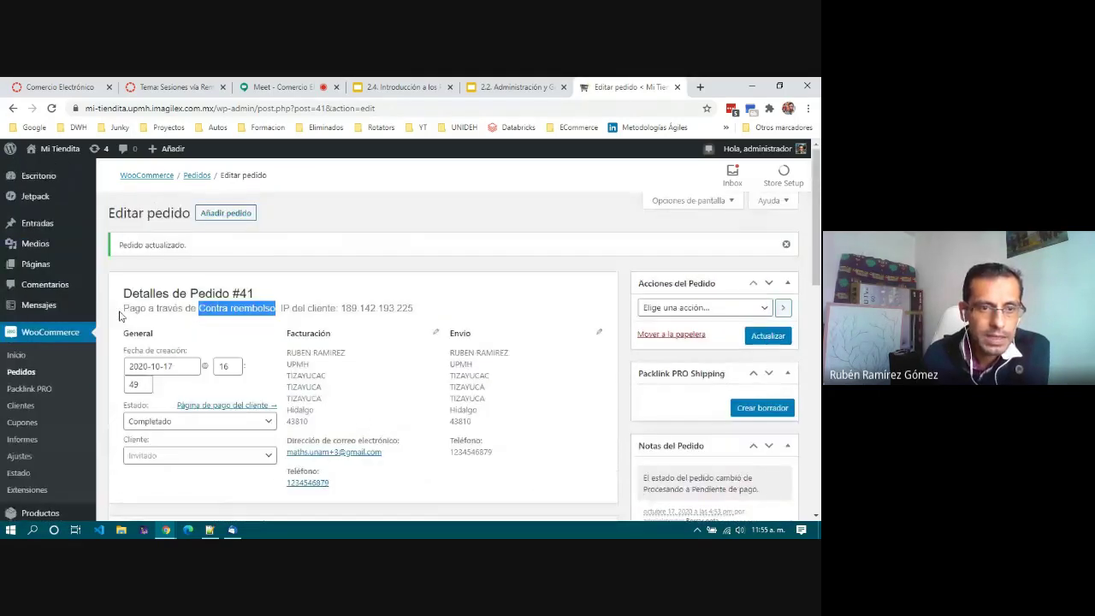
{"action": "scroll", "coordinate": [325, 385], "scroll_direction": "down", "scroll_amount": 1}
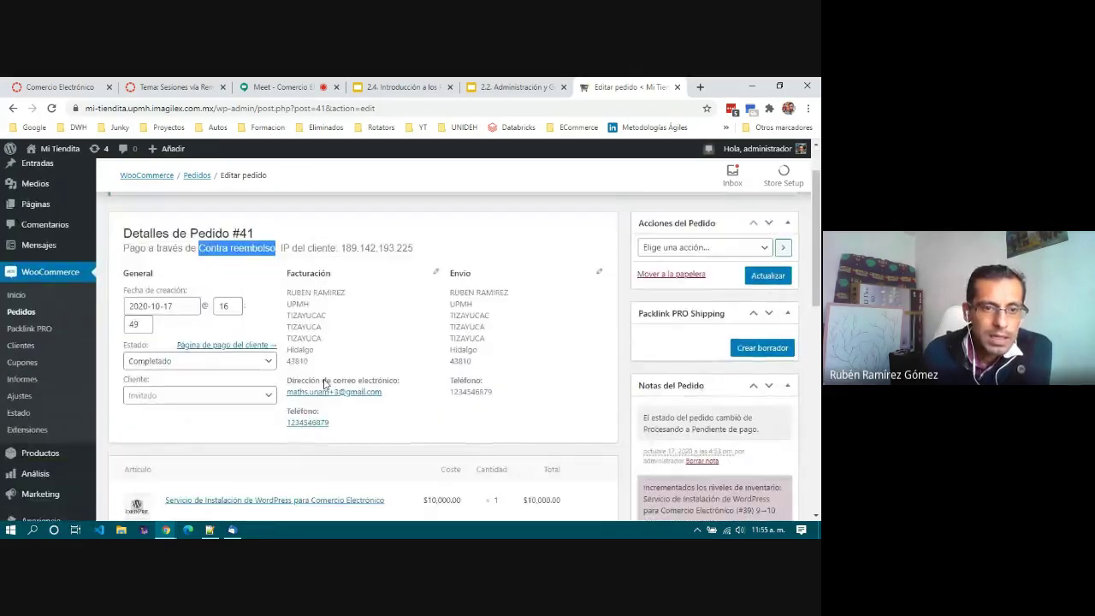
{"action": "scroll", "coordinate": [434, 443], "scroll_direction": "down", "scroll_amount": 1}
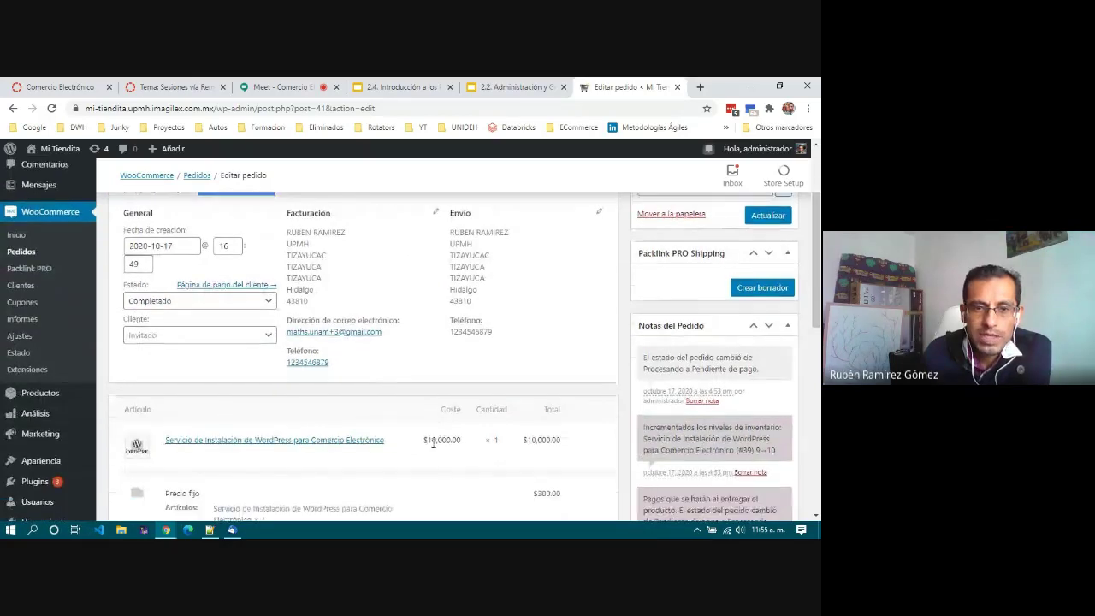
{"action": "scroll", "coordinate": [505, 392], "scroll_direction": "up", "scroll_amount": 1}
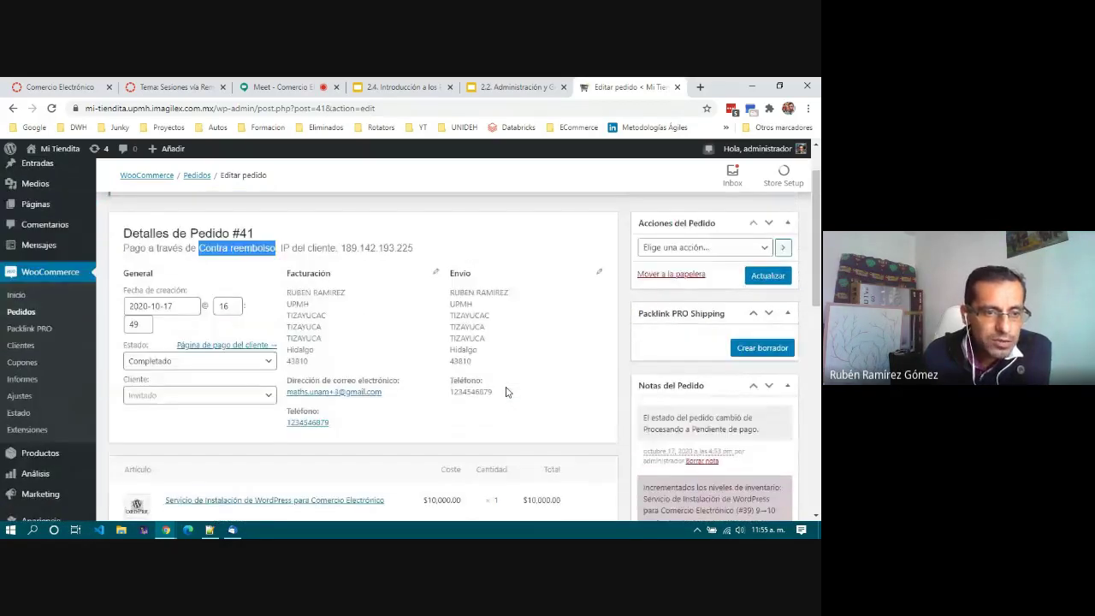
{"action": "scroll", "coordinate": [506, 392], "scroll_direction": "down", "scroll_amount": 6}
{"action": "scroll", "coordinate": [506, 389], "scroll_direction": "up", "scroll_amount": 2}
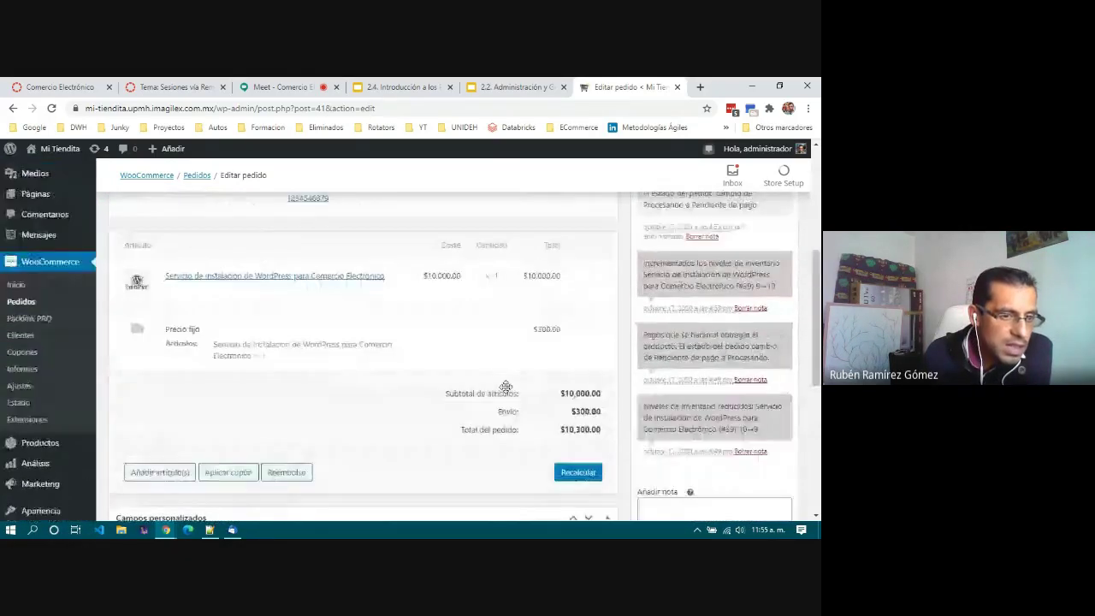
{"action": "scroll", "coordinate": [506, 389], "scroll_direction": "up", "scroll_amount": 5}
{"action": "scroll", "coordinate": [506, 391], "scroll_direction": "down", "scroll_amount": 3}
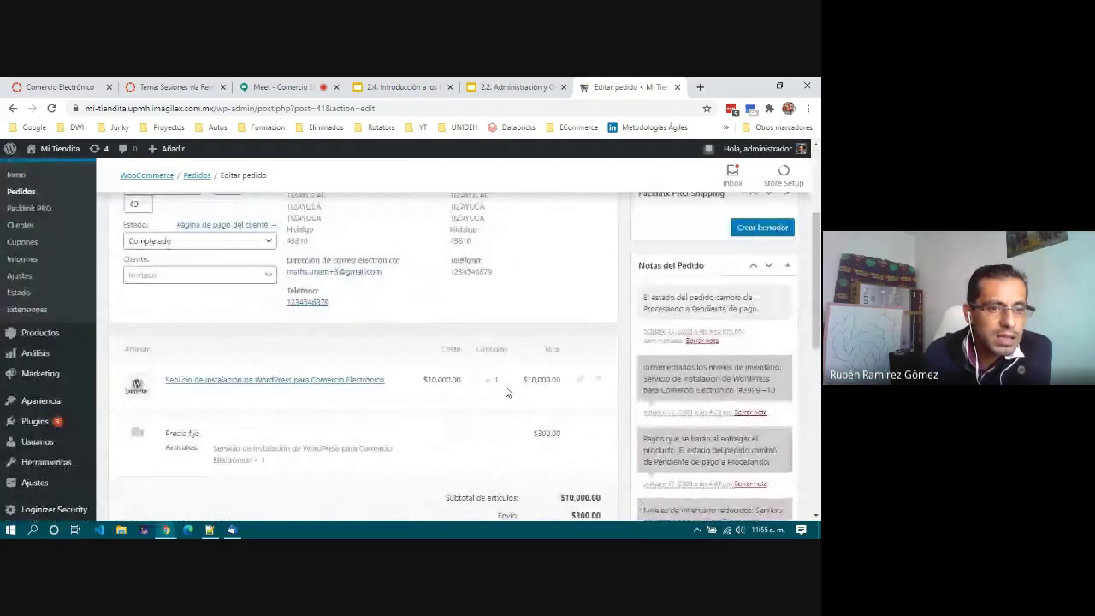
{"action": "scroll", "coordinate": [506, 391], "scroll_direction": "up", "scroll_amount": 3}
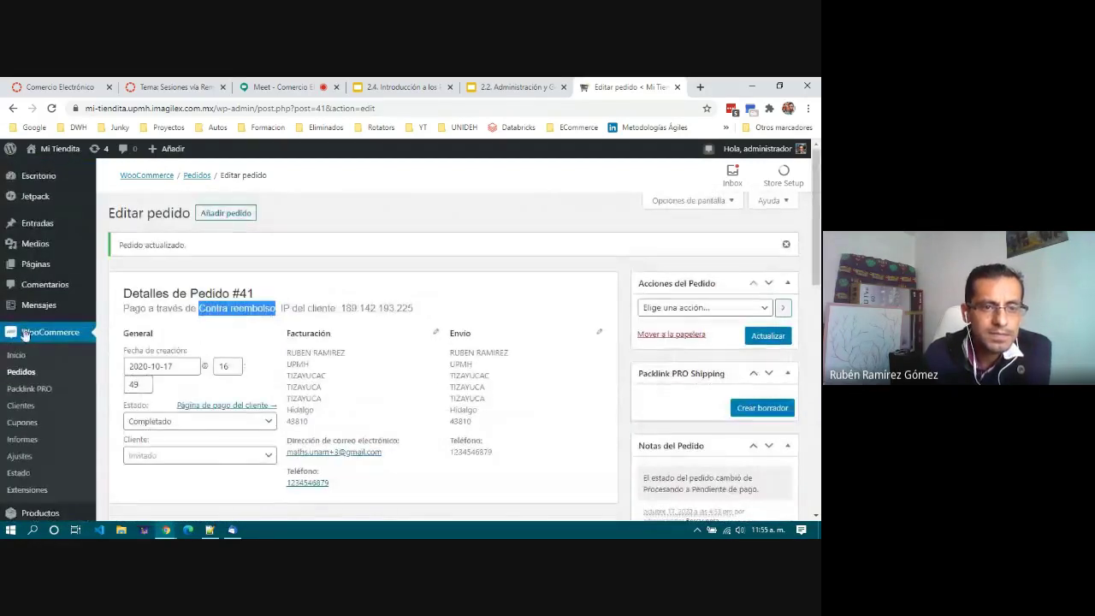
Step: Return to the Pedidos list, where order #41 shows Pendiente de pago, and click its row
{"action": "left_click", "coordinate": [25, 377]}
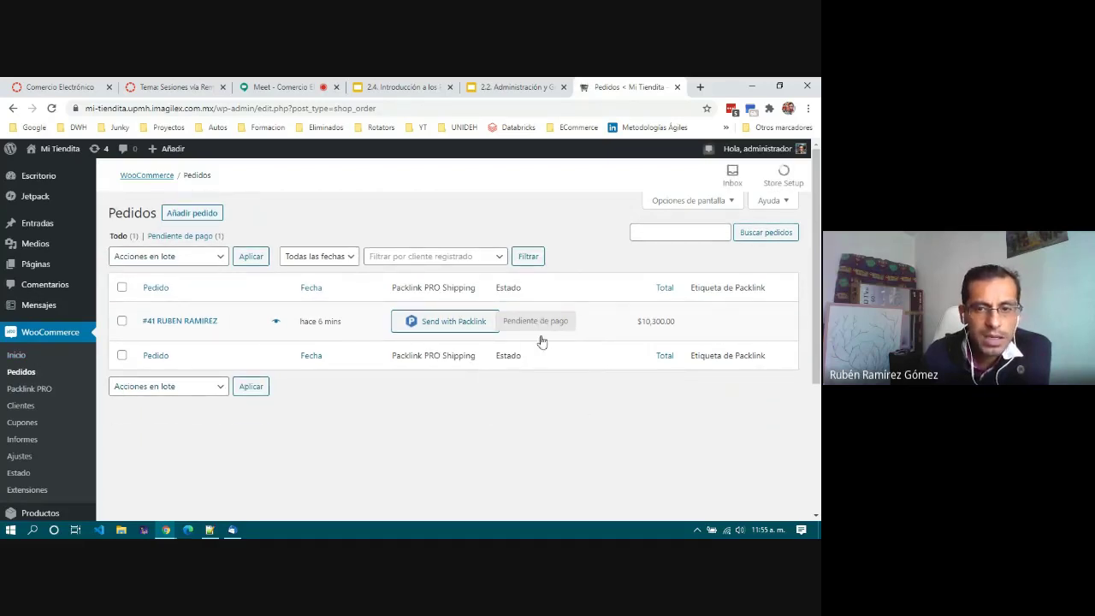
{"action": "left_click", "coordinate": [546, 323]}
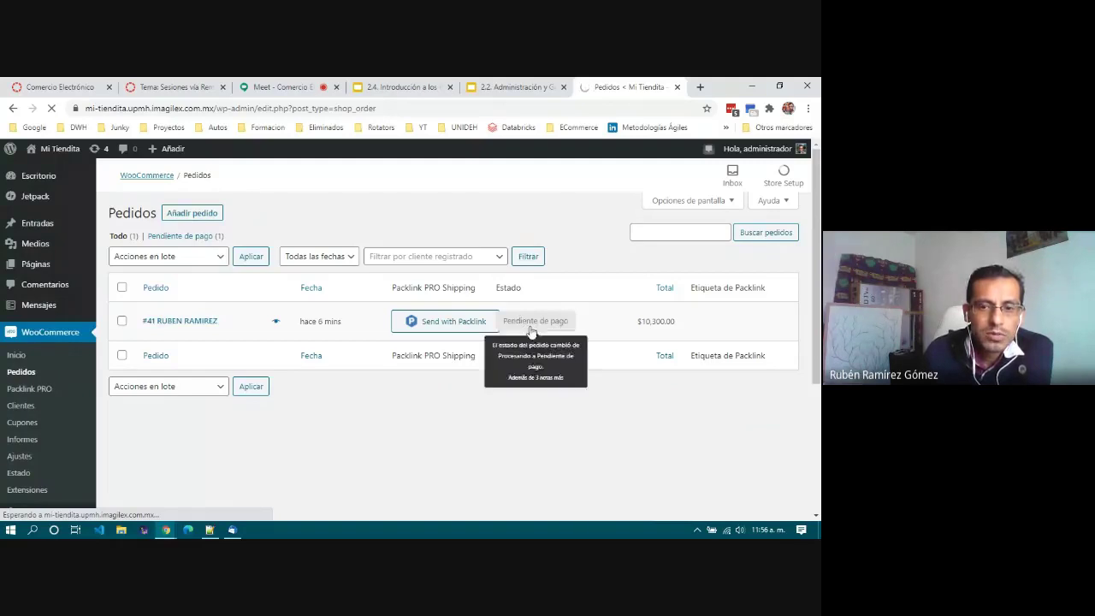
{"action": "mouse_move", "coordinate": [543, 325]}
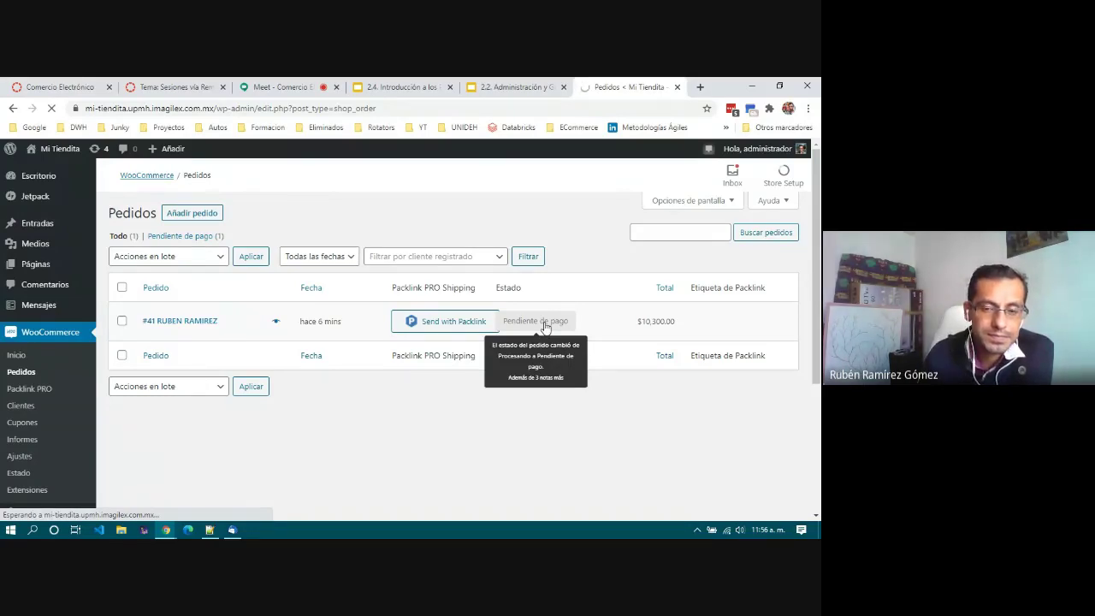
Step: Open order #41, set its Estado to Completado and save with Actualizar
{"action": "left_click", "coordinate": [544, 325]}
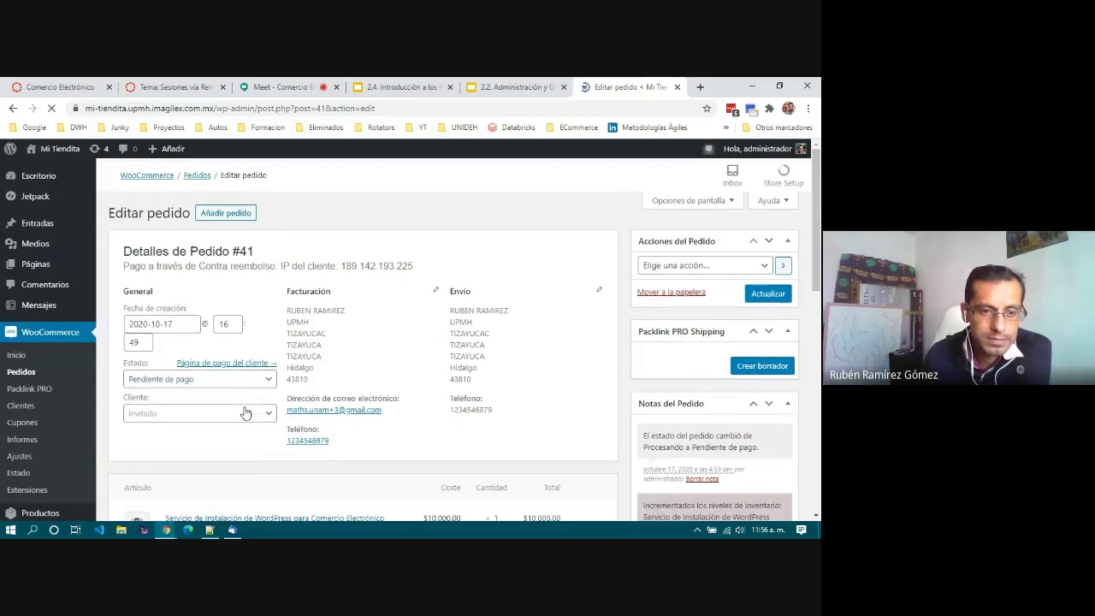
{"action": "left_click", "coordinate": [243, 379]}
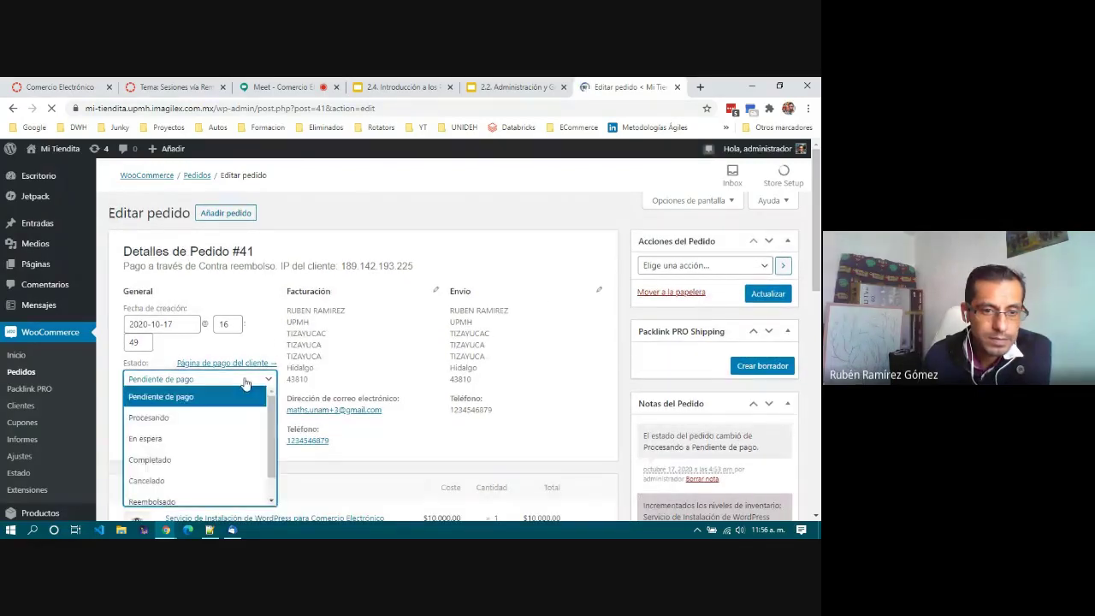
{"action": "left_click", "coordinate": [225, 460]}
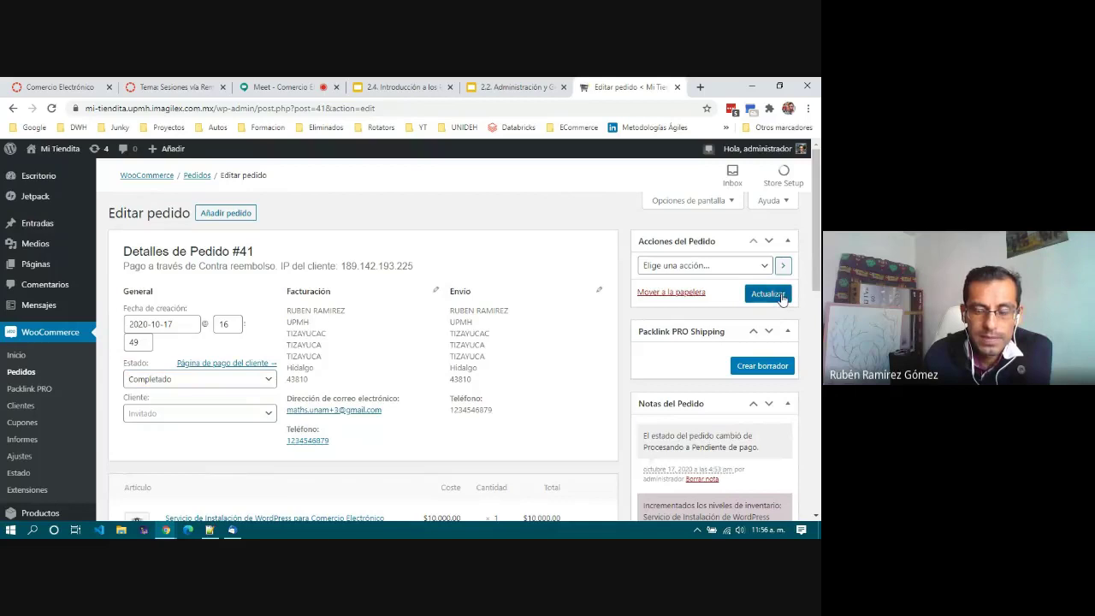
{"action": "left_click", "coordinate": [767, 293]}
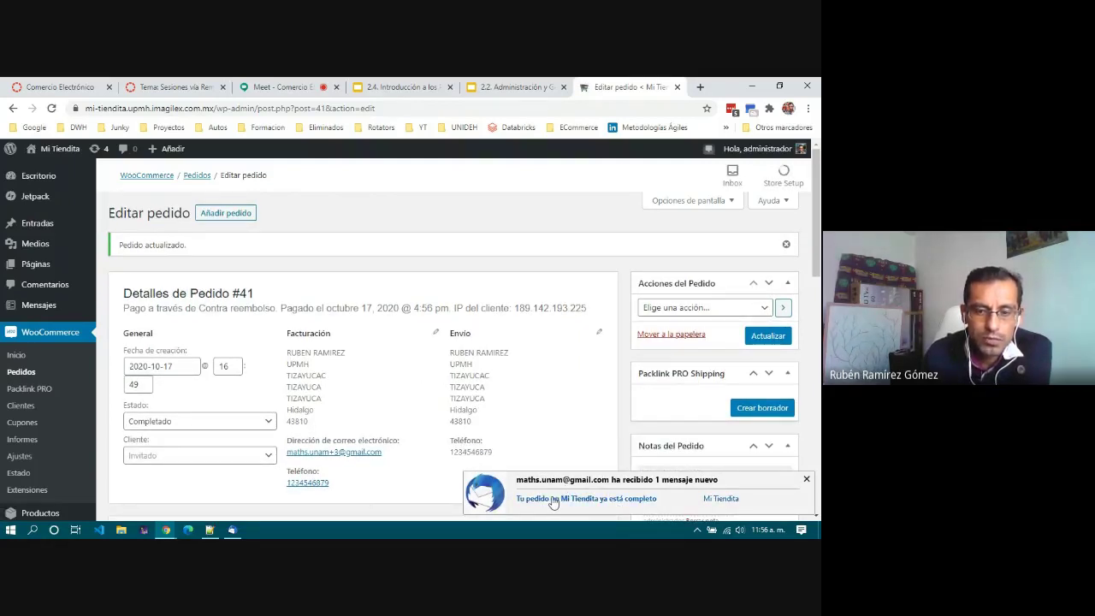
Step: Read the 'Tu pedido en Mi Tiendita ya está completo' email, then minimize Thunderbird
{"action": "left_click", "coordinate": [594, 504]}
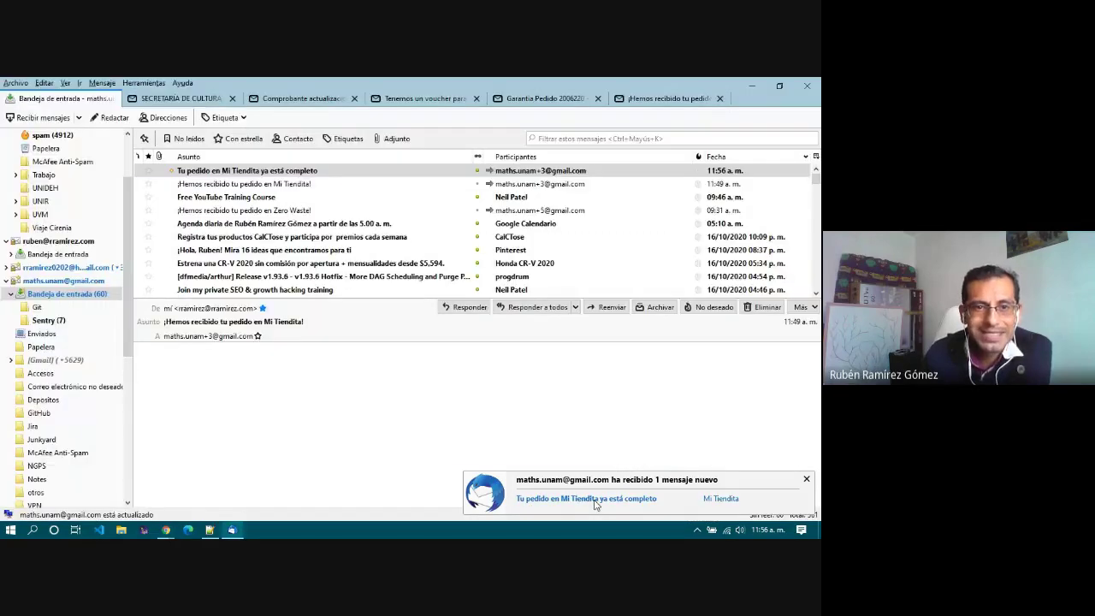
{"action": "scroll", "coordinate": [330, 342], "scroll_direction": "down", "scroll_amount": 3}
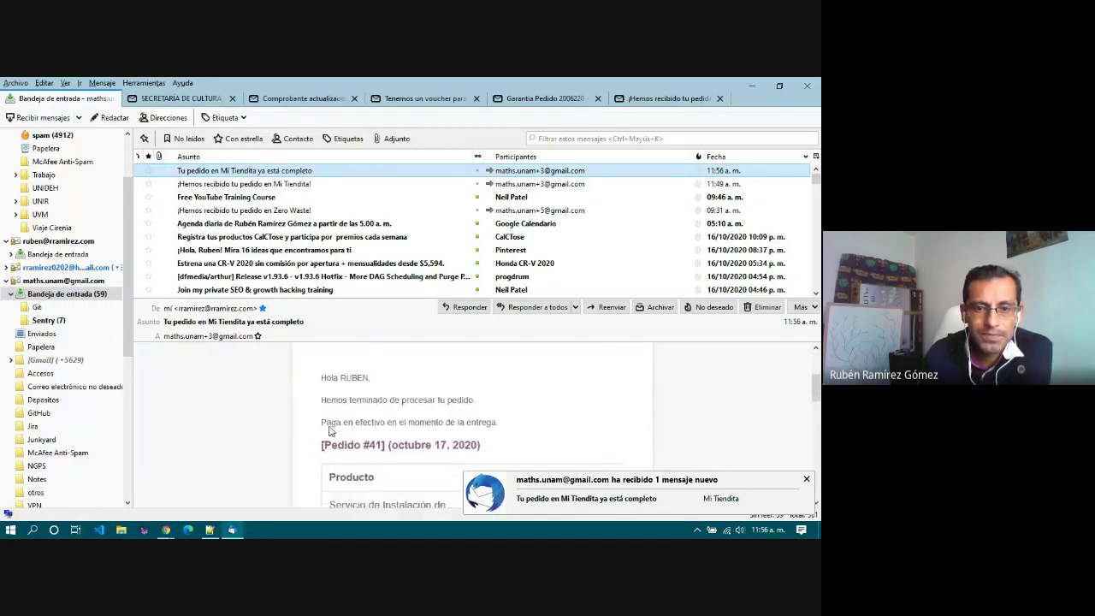
{"action": "scroll", "coordinate": [330, 430], "scroll_direction": "down", "scroll_amount": 4}
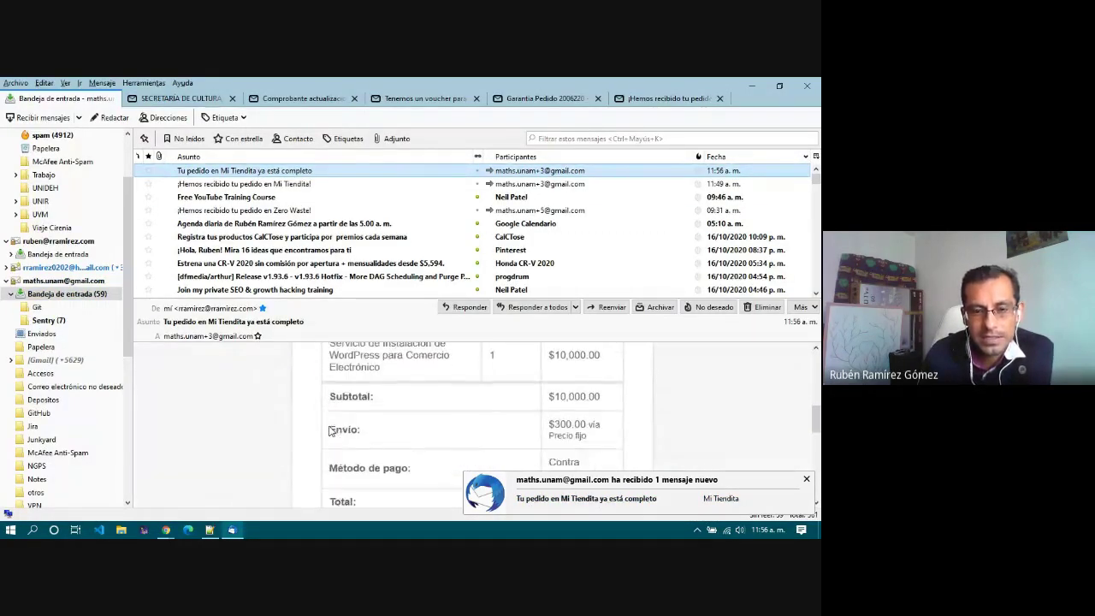
{"action": "scroll", "coordinate": [330, 431], "scroll_direction": "down", "scroll_amount": 8}
{"action": "scroll", "coordinate": [331, 432], "scroll_direction": "up", "scroll_amount": 6}
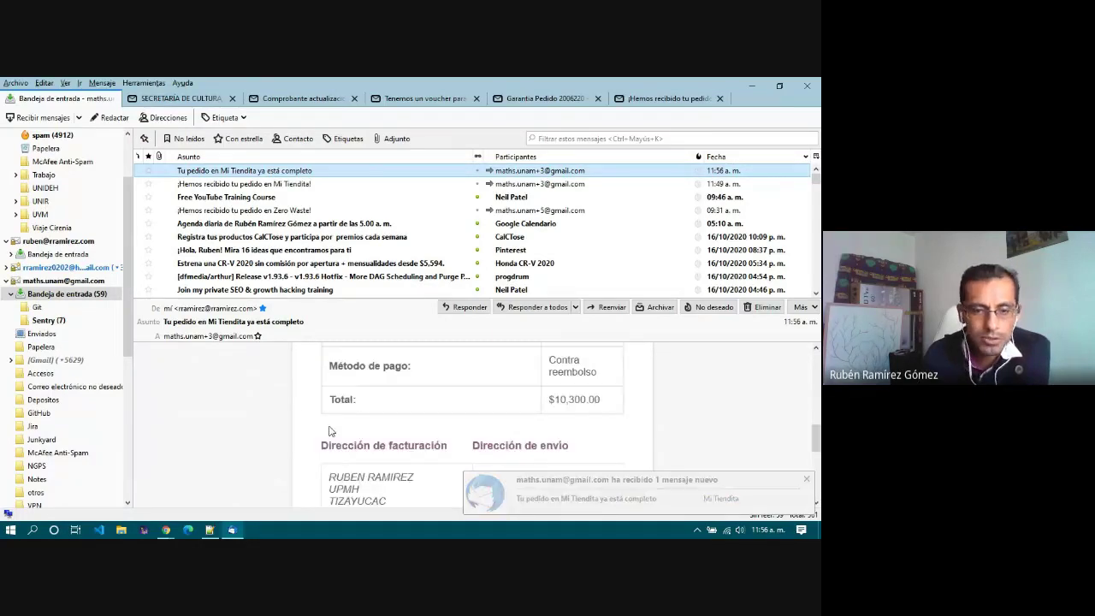
{"action": "scroll", "coordinate": [330, 431], "scroll_direction": "up", "scroll_amount": 6}
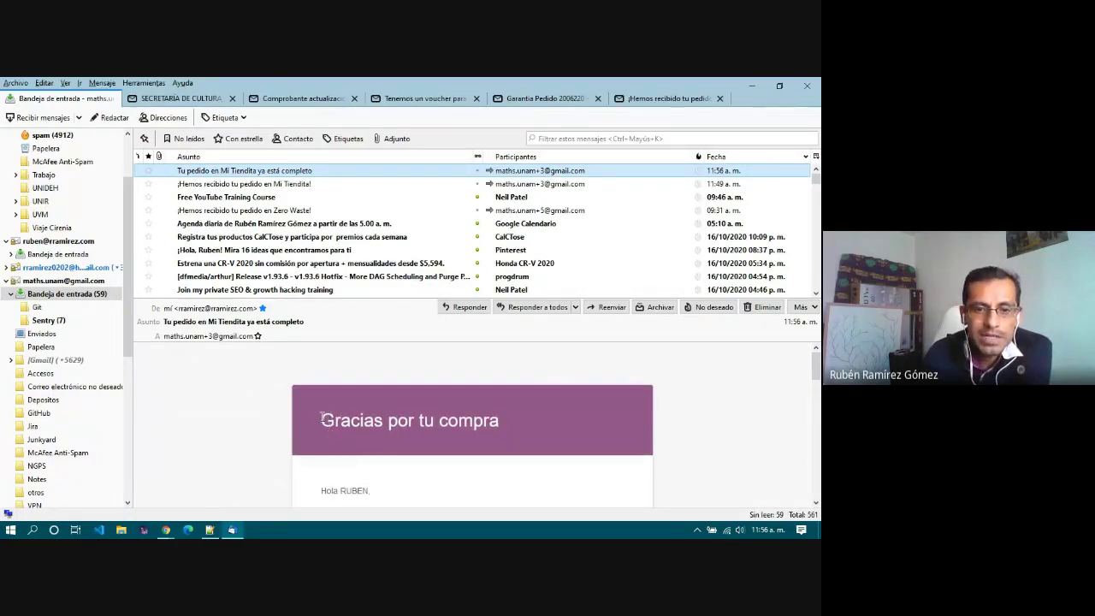
{"action": "left_click_drag", "start_coordinate": [322, 417], "coordinate": [548, 427]}
{"action": "left_click", "coordinate": [548, 427]}
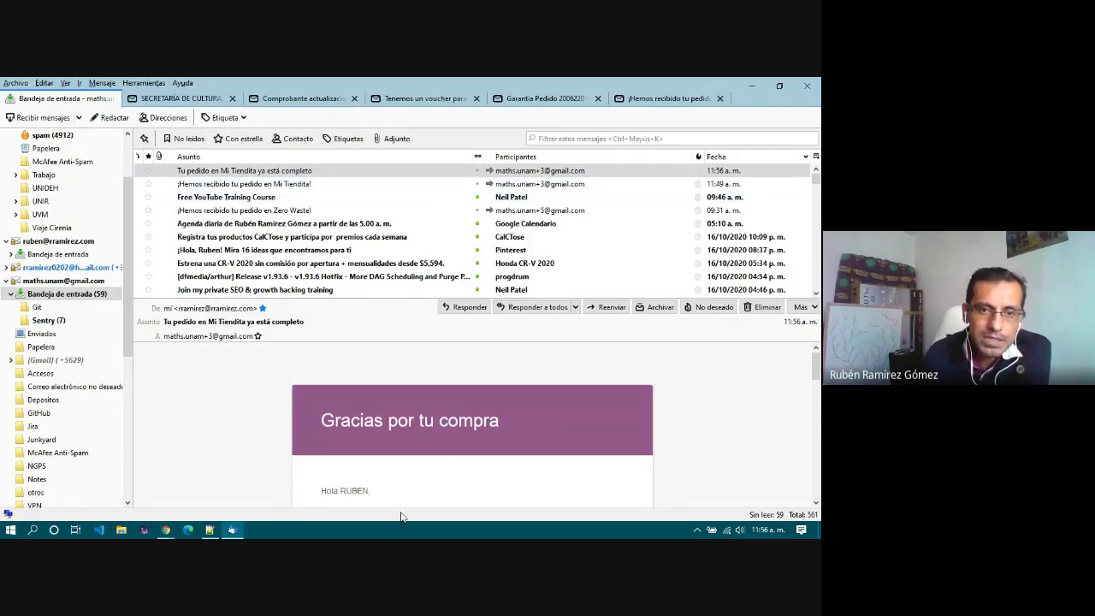
{"action": "left_click", "coordinate": [757, 85]}
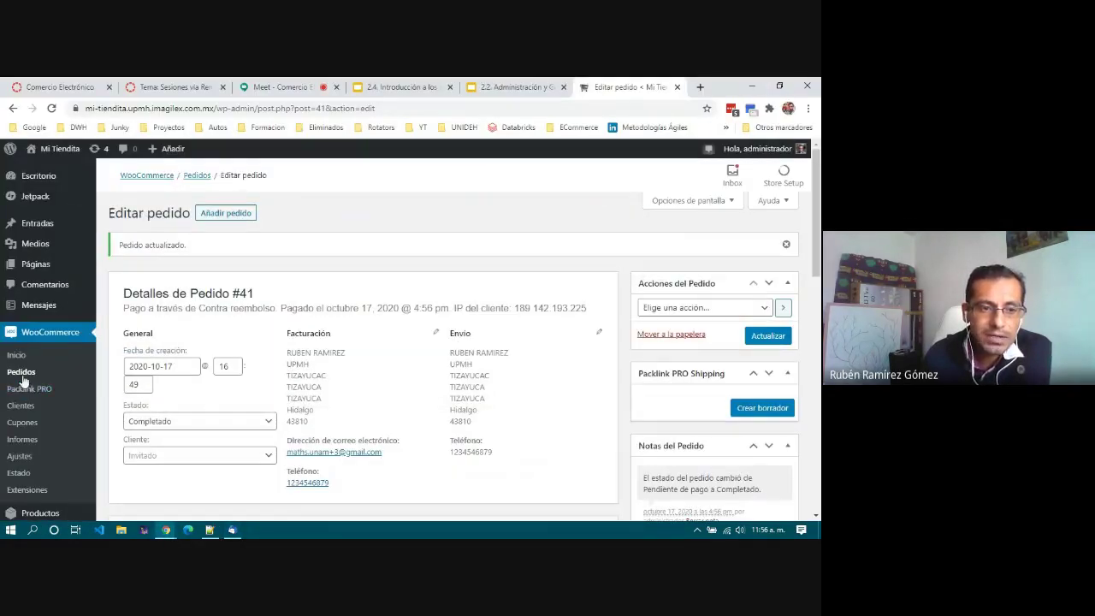
Step: Return to the Pedidos list showing order #41 as Completado, glancing at the Meet call in between
{"action": "left_click", "coordinate": [23, 377]}
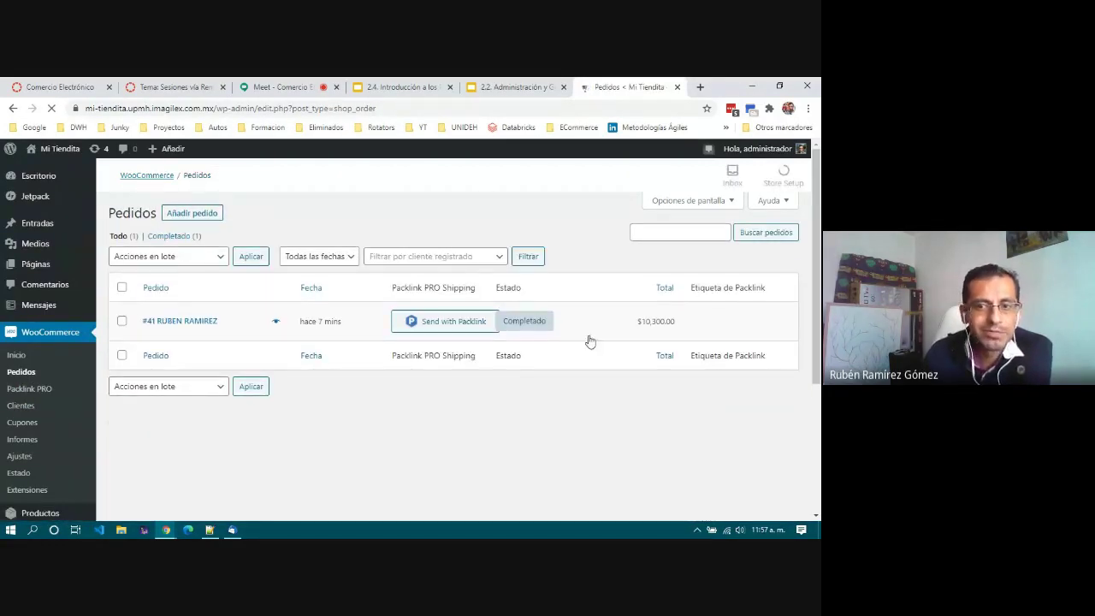
{"action": "mouse_move", "coordinate": [526, 319]}
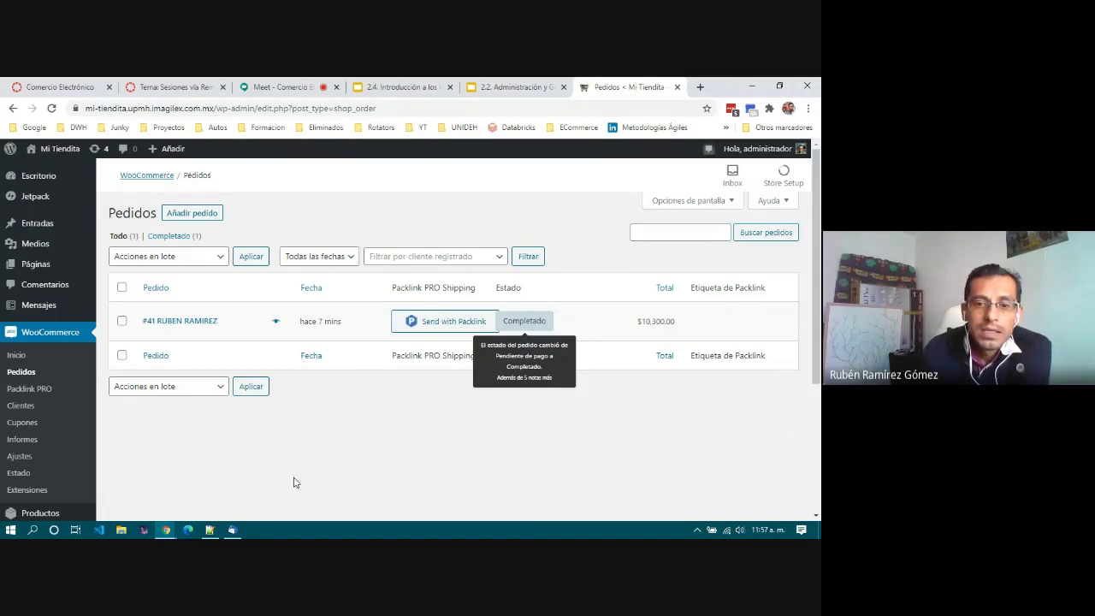
{"action": "scroll", "coordinate": [305, 478], "scroll_direction": "down", "scroll_amount": 2}
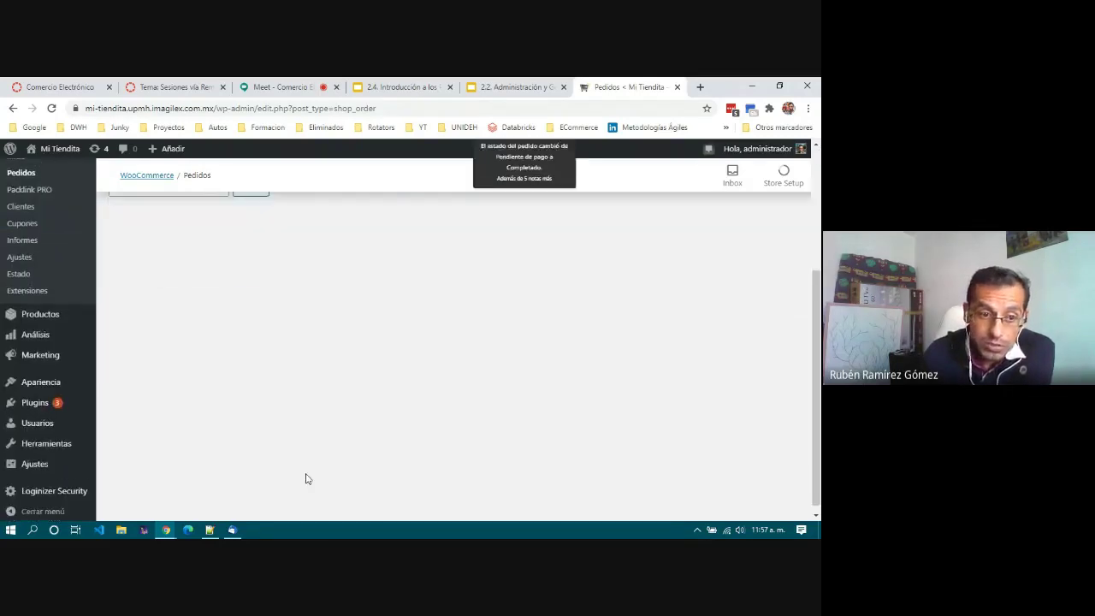
{"action": "scroll", "coordinate": [306, 478], "scroll_direction": "up", "scroll_amount": 2}
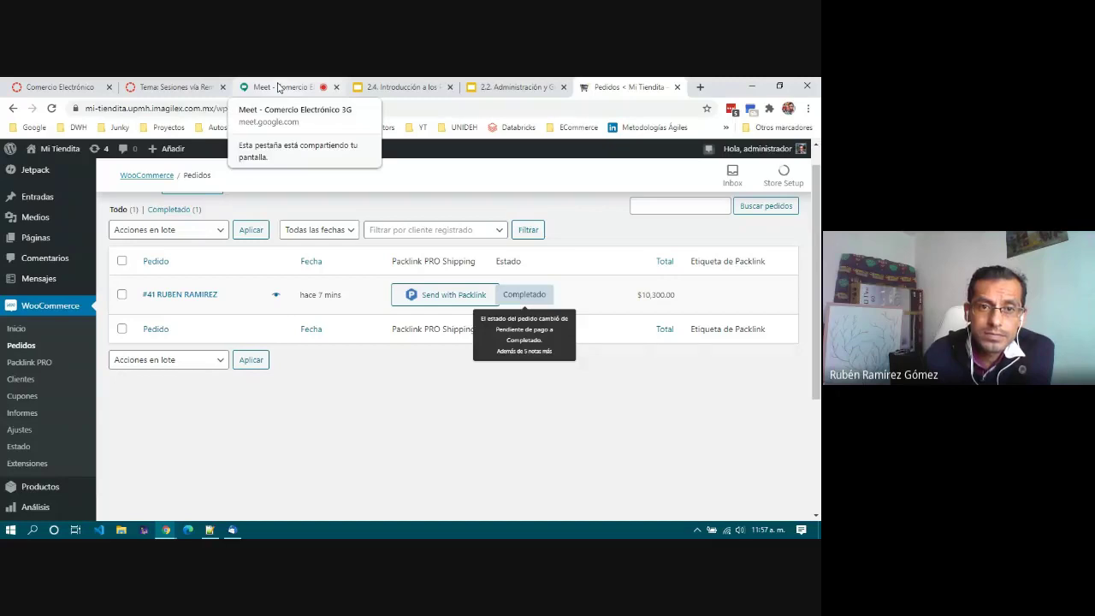
{"action": "left_click", "coordinate": [278, 88]}
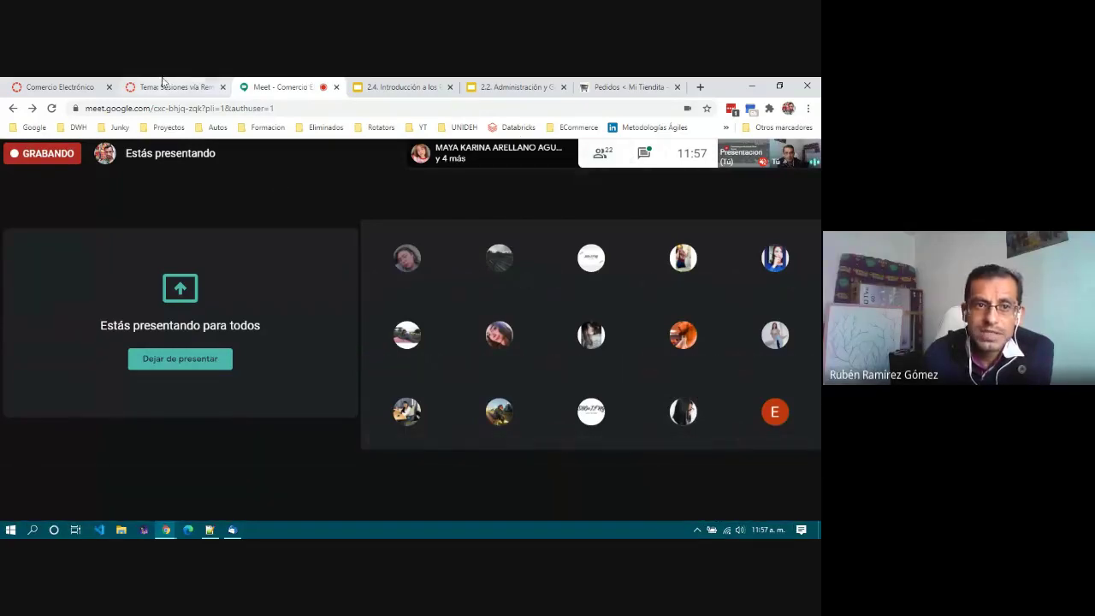
{"action": "left_click", "coordinate": [633, 88]}
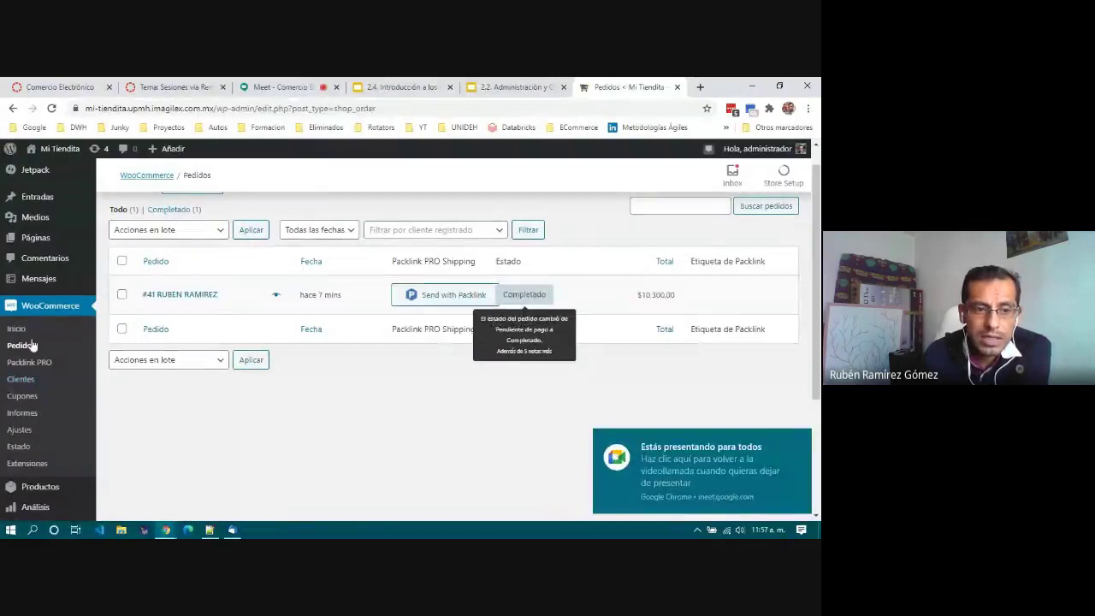
Step: Open WooCommerce Ajustes and review the Tizayuca store address and Peso mexicano currency options
{"action": "left_click", "coordinate": [19, 430]}
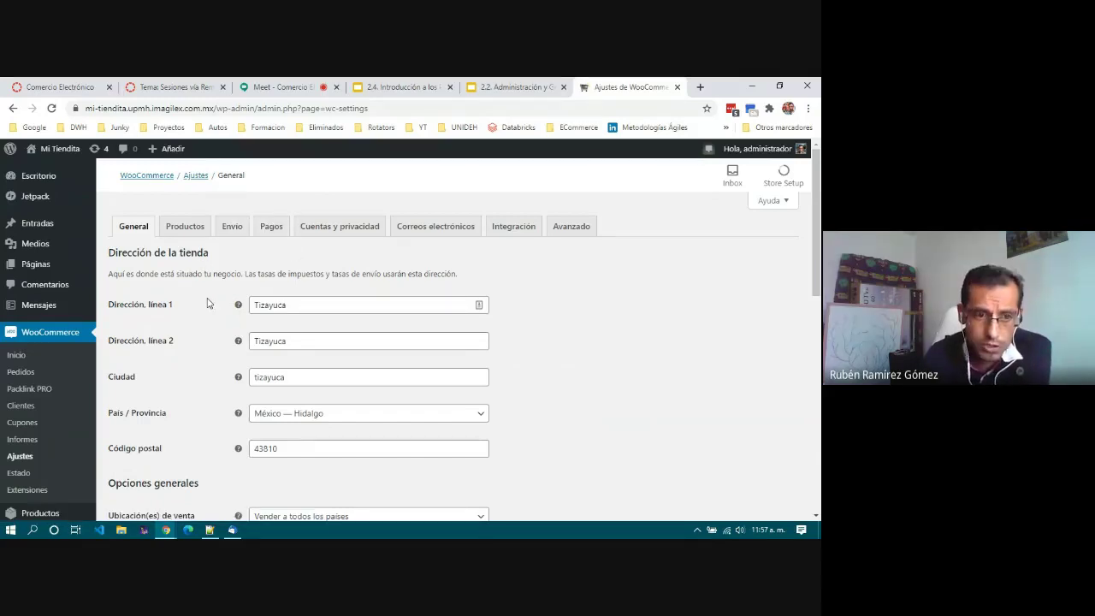
{"action": "scroll", "coordinate": [207, 303], "scroll_direction": "down", "scroll_amount": 3}
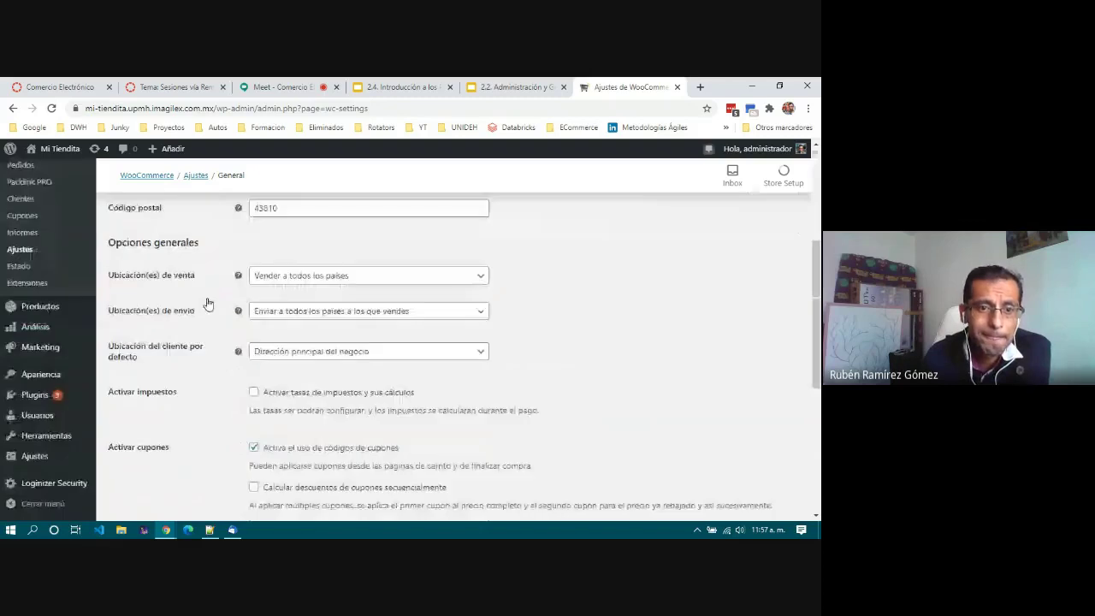
{"action": "scroll", "coordinate": [207, 303], "scroll_direction": "down", "scroll_amount": 4}
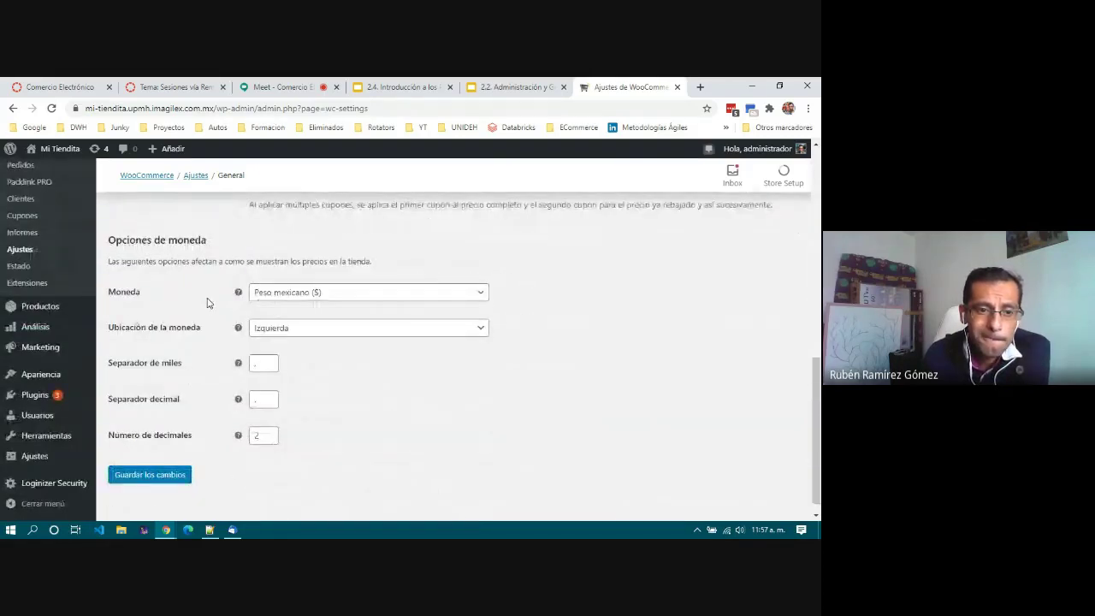
{"action": "scroll", "coordinate": [207, 303], "scroll_direction": "up", "scroll_amount": 7}
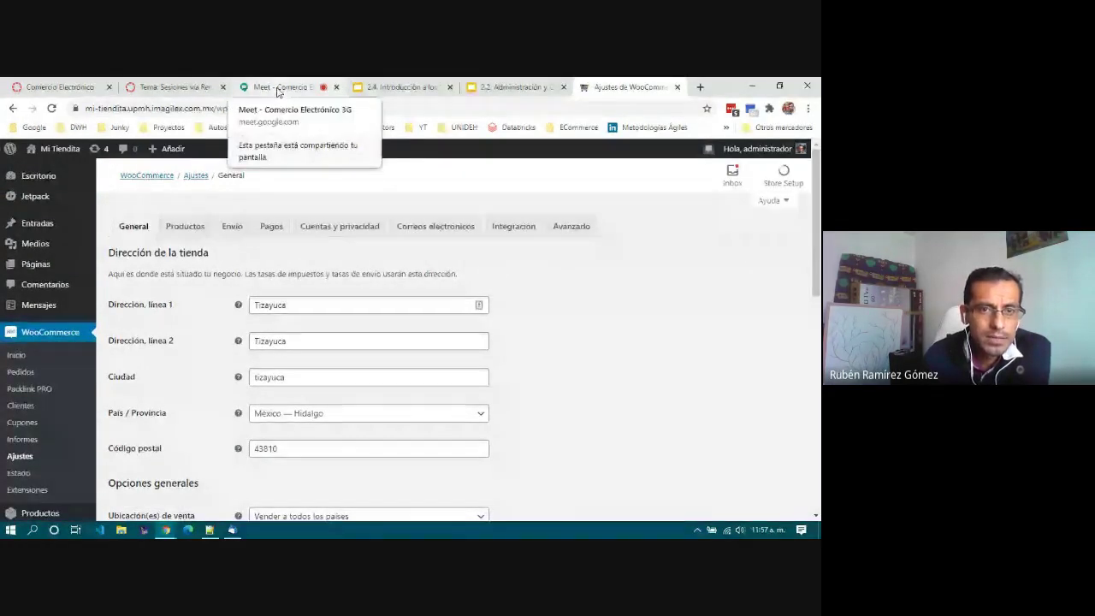
Step: Switch to the Google Meet class call, open the chat panel, then close it again
{"action": "left_click", "coordinate": [272, 86]}
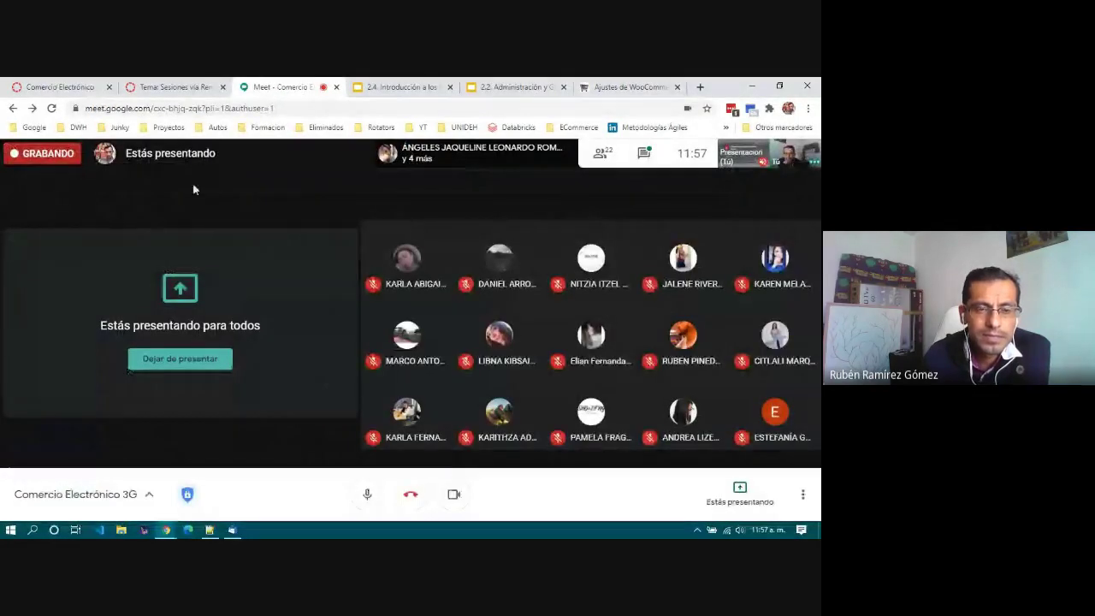
{"action": "left_click", "coordinate": [648, 156]}
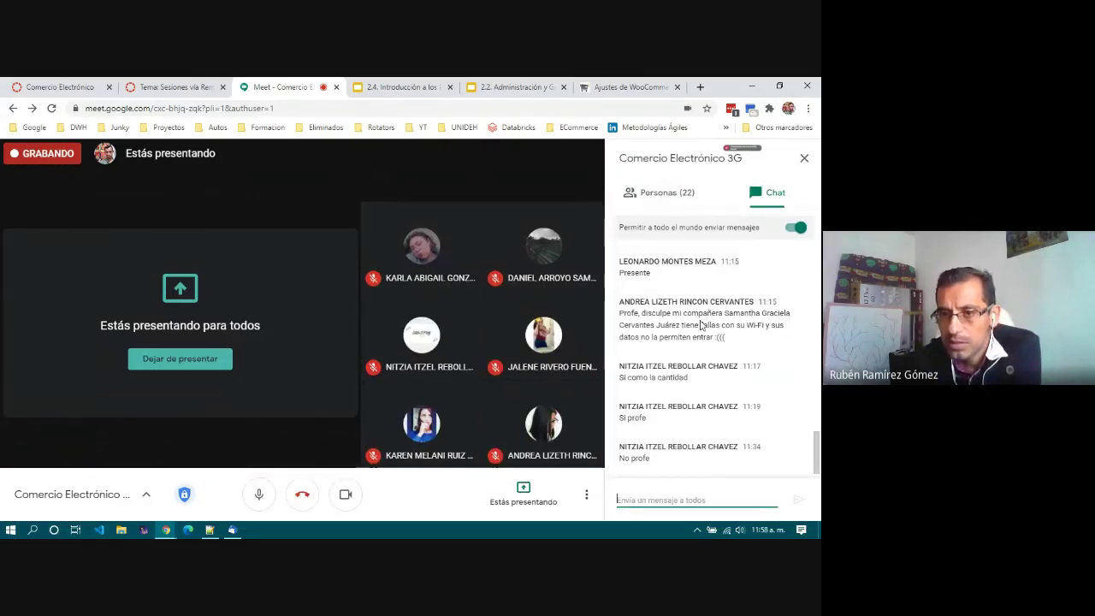
{"action": "left_click", "coordinate": [804, 159]}
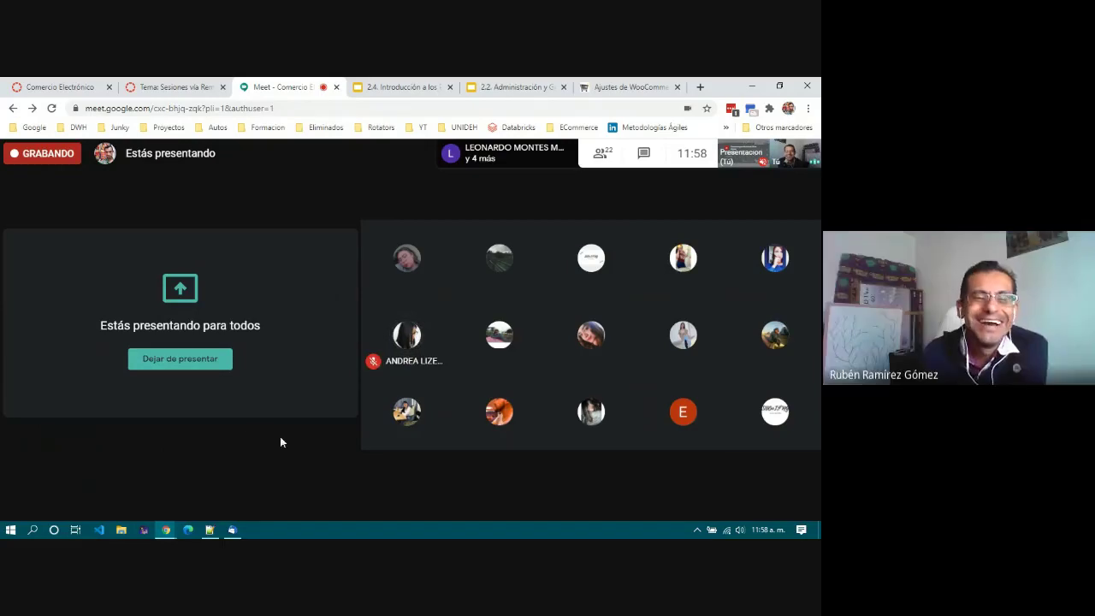
{"action": "mouse_move", "coordinate": [283, 445]}
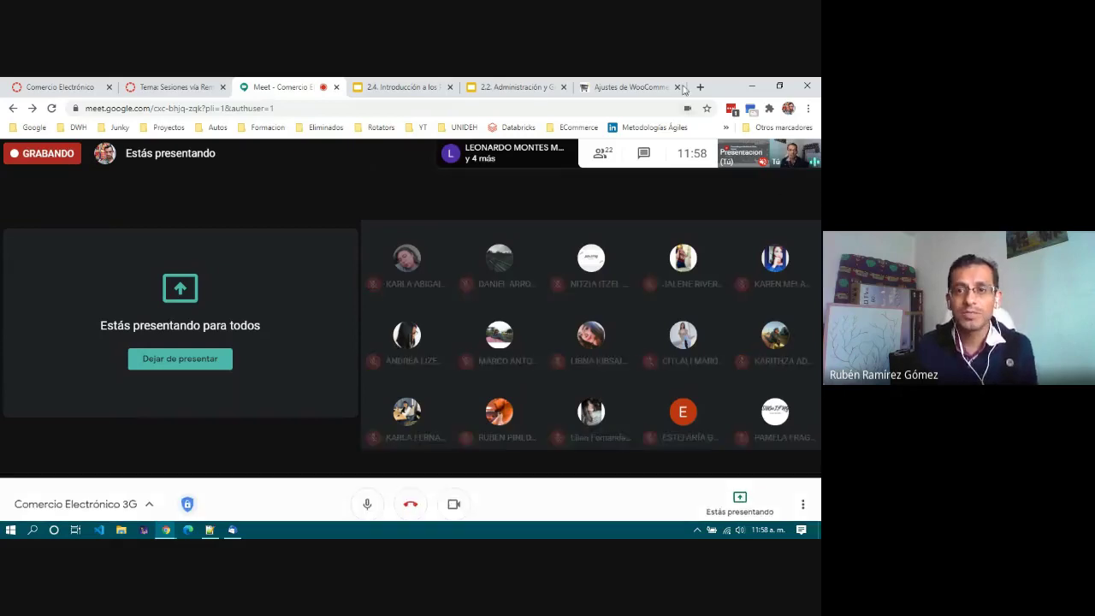
Step: Replace the WooCommerce settings tab with the FedEx México site at fedex.com/es-mx
{"action": "left_click", "coordinate": [629, 86]}
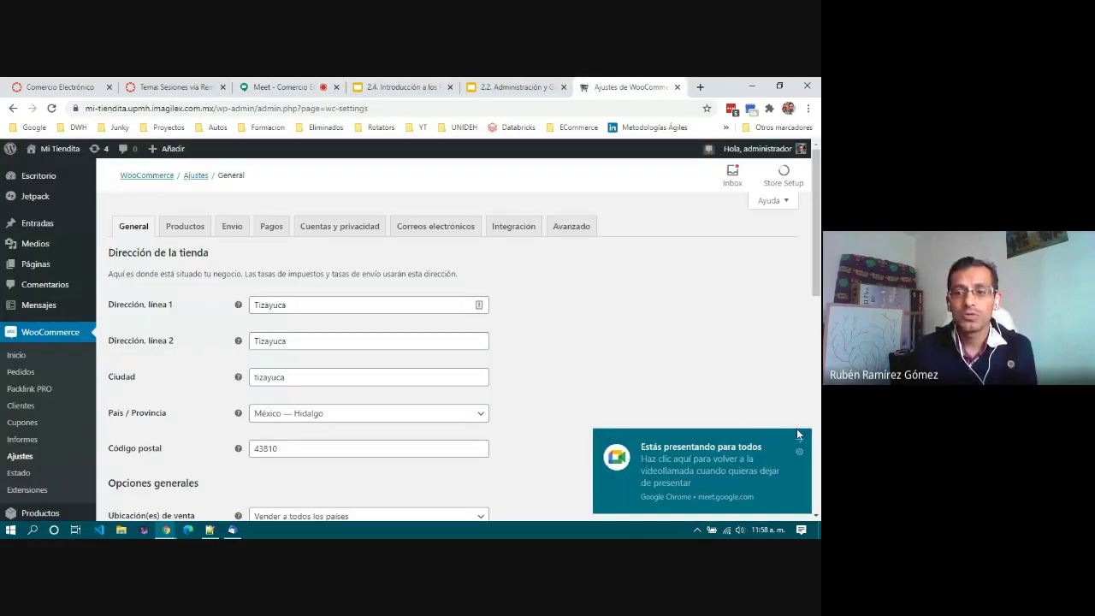
{"action": "left_click", "coordinate": [488, 105]}
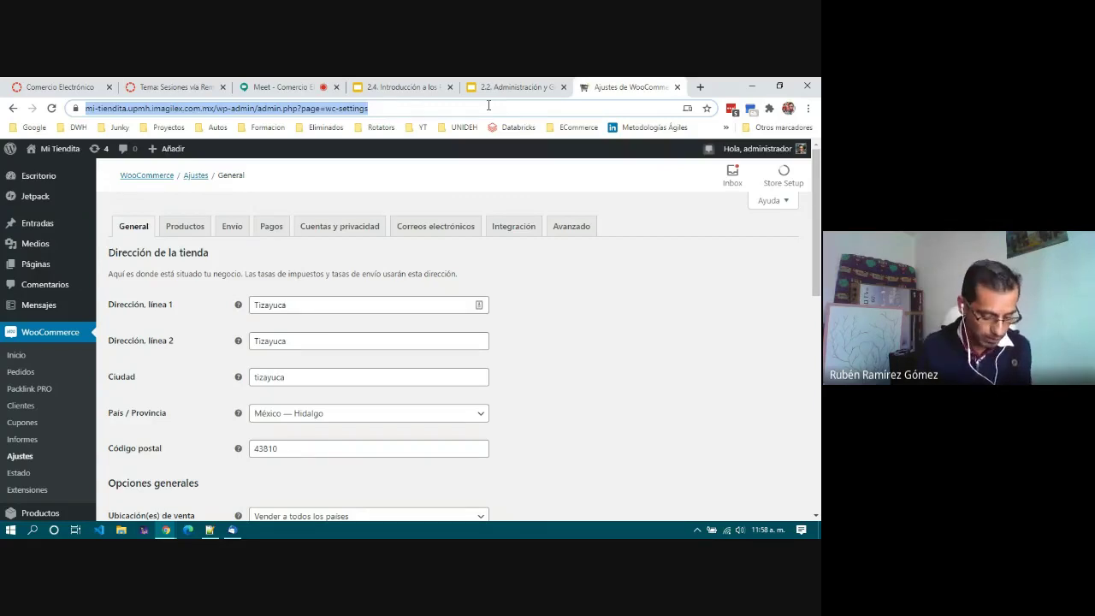
{"action": "type", "text": "fedex.com/es-mx/home.html"}
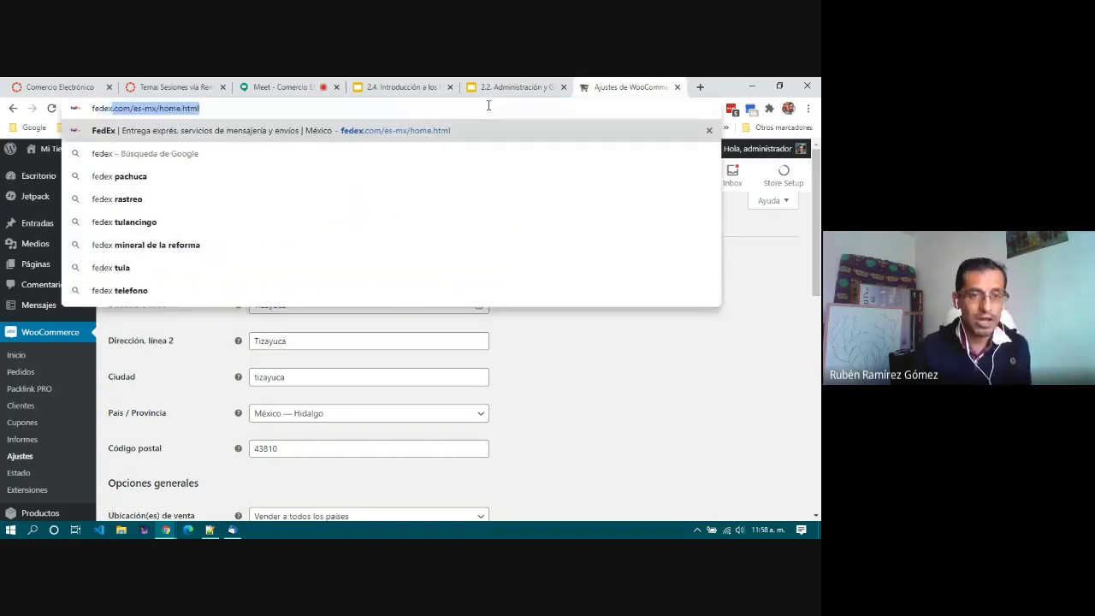
{"action": "key", "text": "Return"}
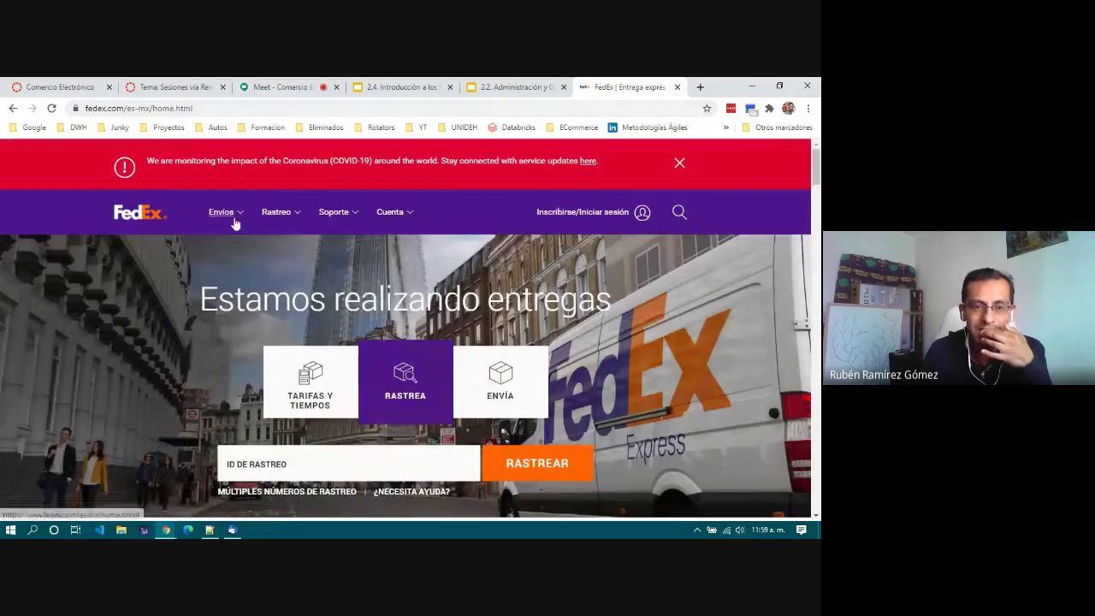
Step: Dismiss the red COVID-19 banner and look through the Envíos menu before closing it
{"action": "left_click", "coordinate": [678, 164]}
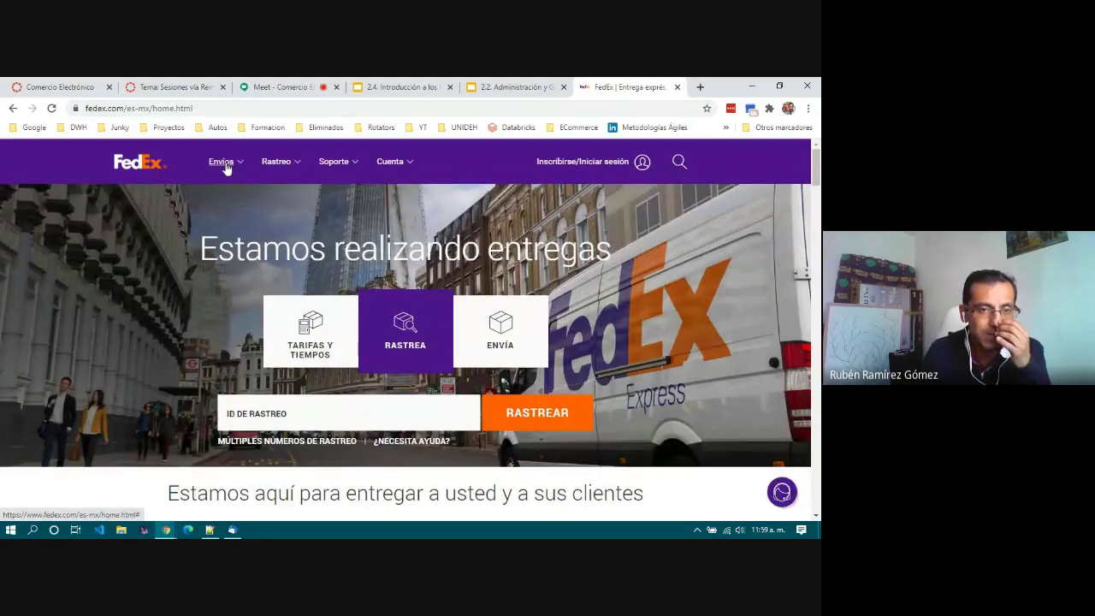
{"action": "left_click", "coordinate": [226, 167]}
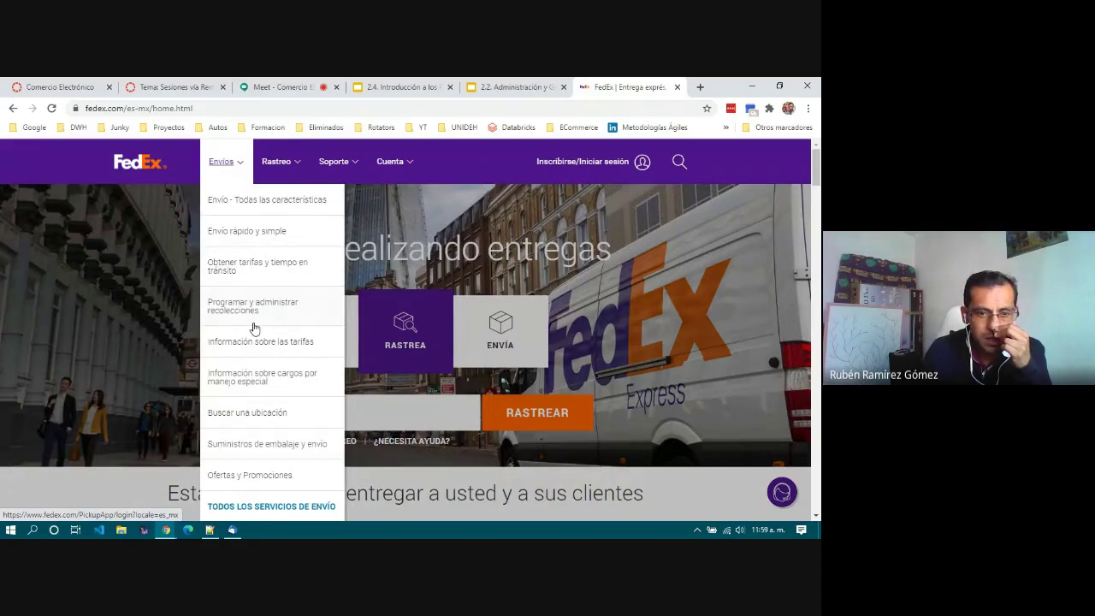
{"action": "scroll", "coordinate": [254, 374], "scroll_direction": "down", "scroll_amount": 2}
{"action": "scroll", "coordinate": [254, 377], "scroll_direction": "up", "scroll_amount": 2}
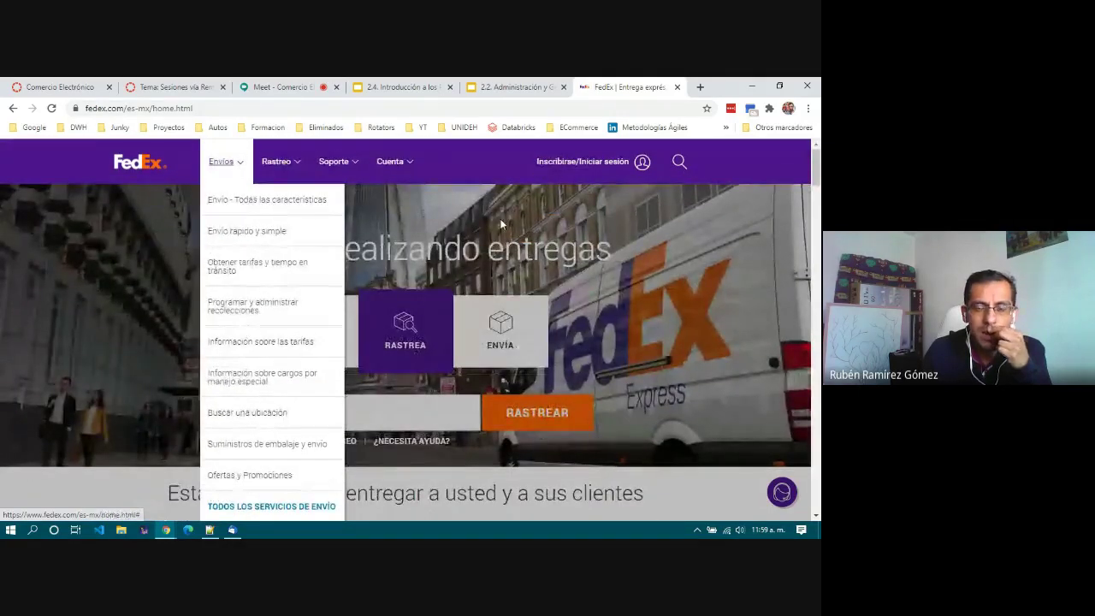
{"action": "left_click", "coordinate": [93, 485]}
{"action": "scroll", "coordinate": [94, 488], "scroll_direction": "down", "scroll_amount": 1}
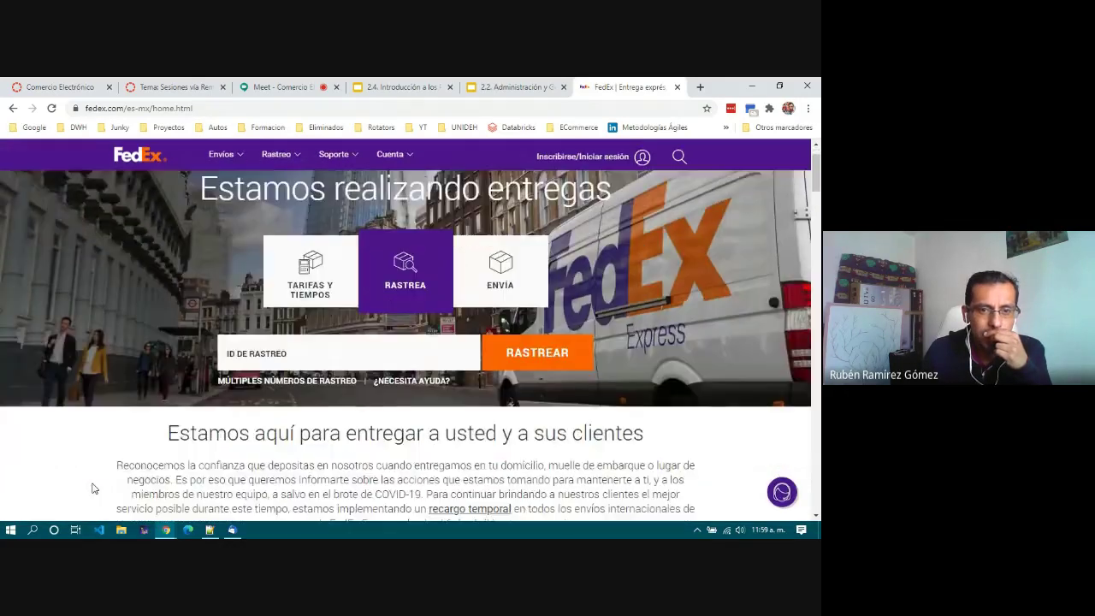
Step: Bring up the Tarifas y tiempos quote form and place the cursor in the Desde field
{"action": "left_click", "coordinate": [304, 261]}
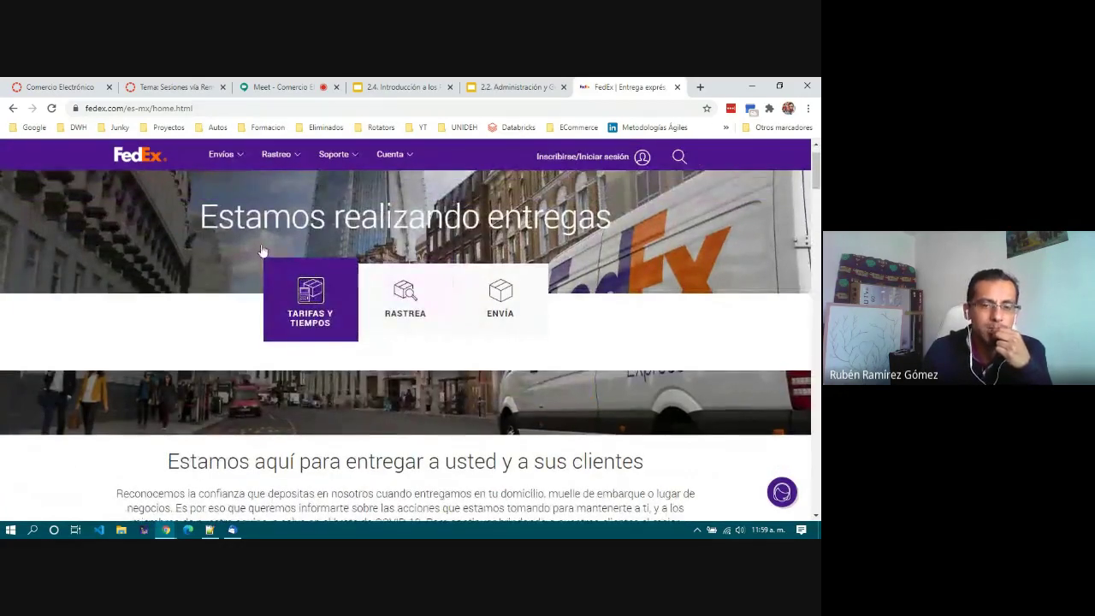
{"action": "scroll", "coordinate": [313, 318], "scroll_direction": "down", "scroll_amount": 2}
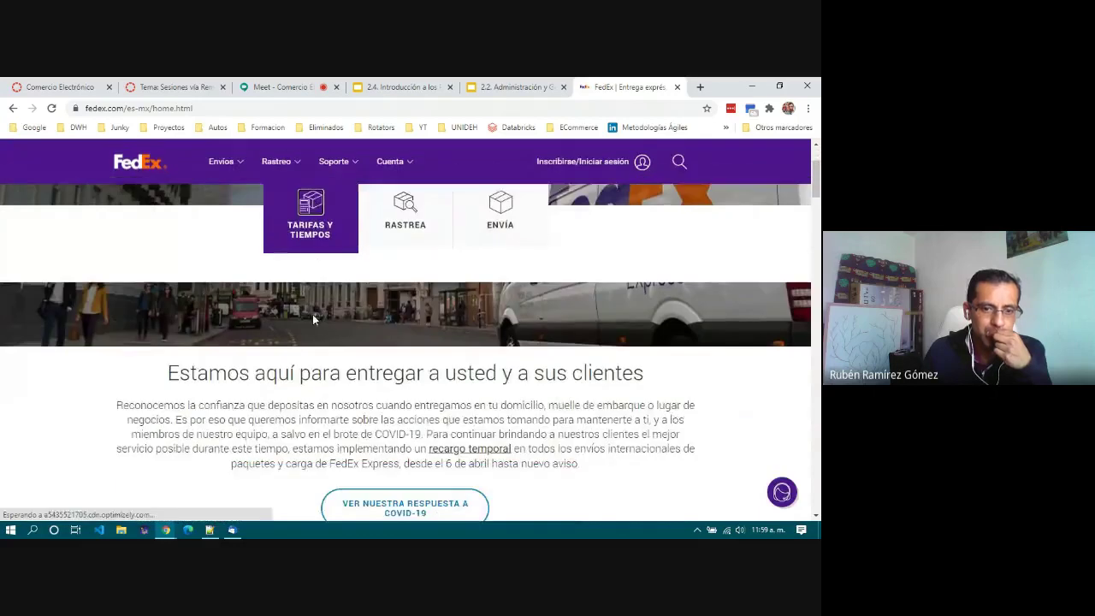
{"action": "scroll", "coordinate": [312, 319], "scroll_direction": "down", "scroll_amount": 3}
{"action": "scroll", "coordinate": [312, 318], "scroll_direction": "up", "scroll_amount": 4}
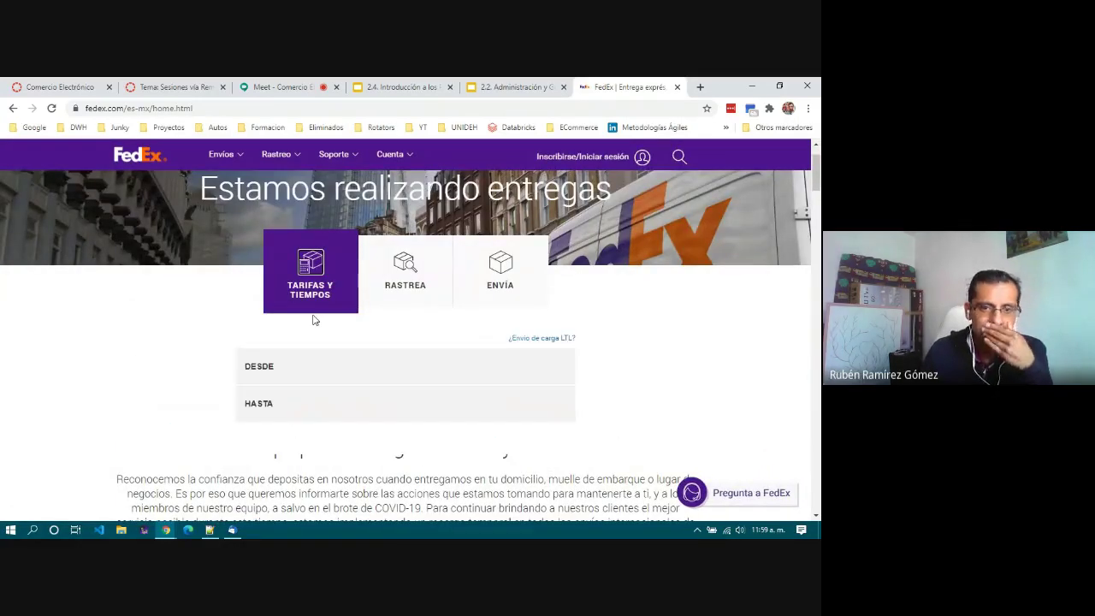
{"action": "scroll", "coordinate": [314, 320], "scroll_direction": "down", "scroll_amount": 1}
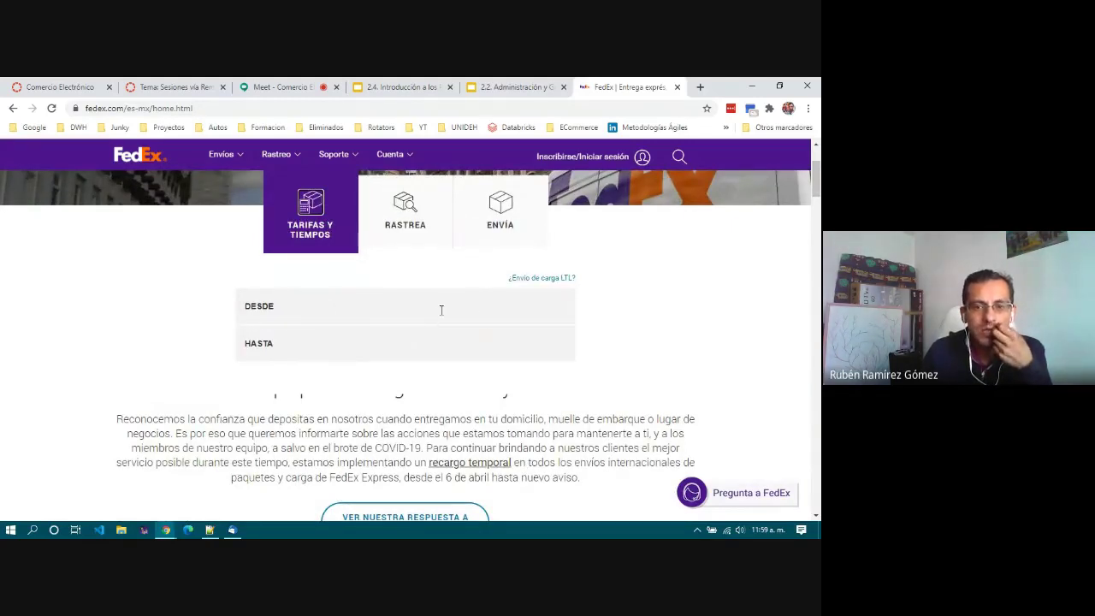
{"action": "left_click", "coordinate": [366, 308]}
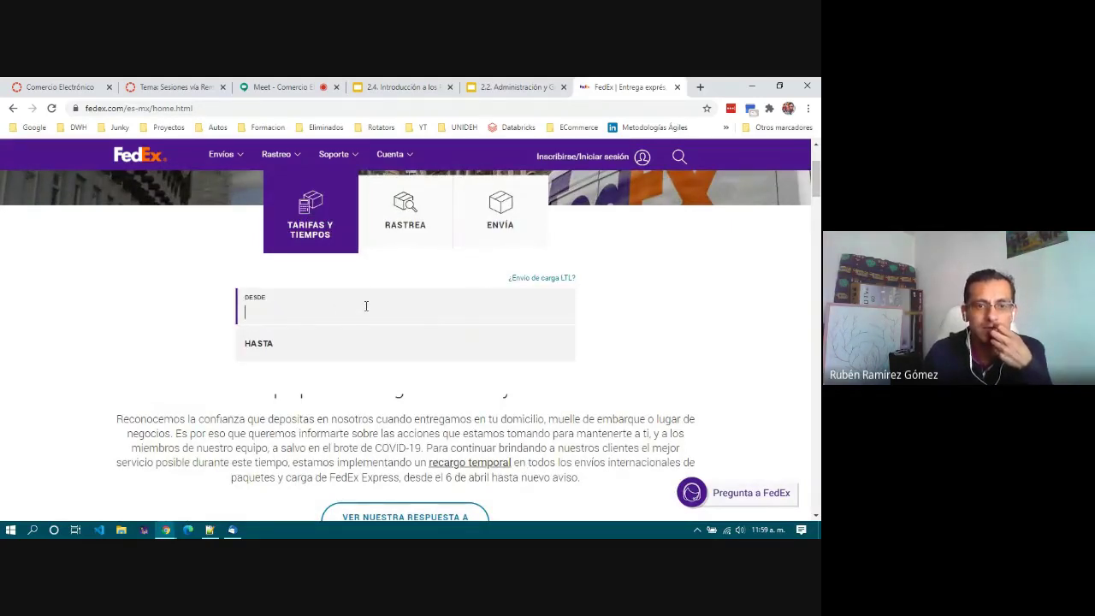